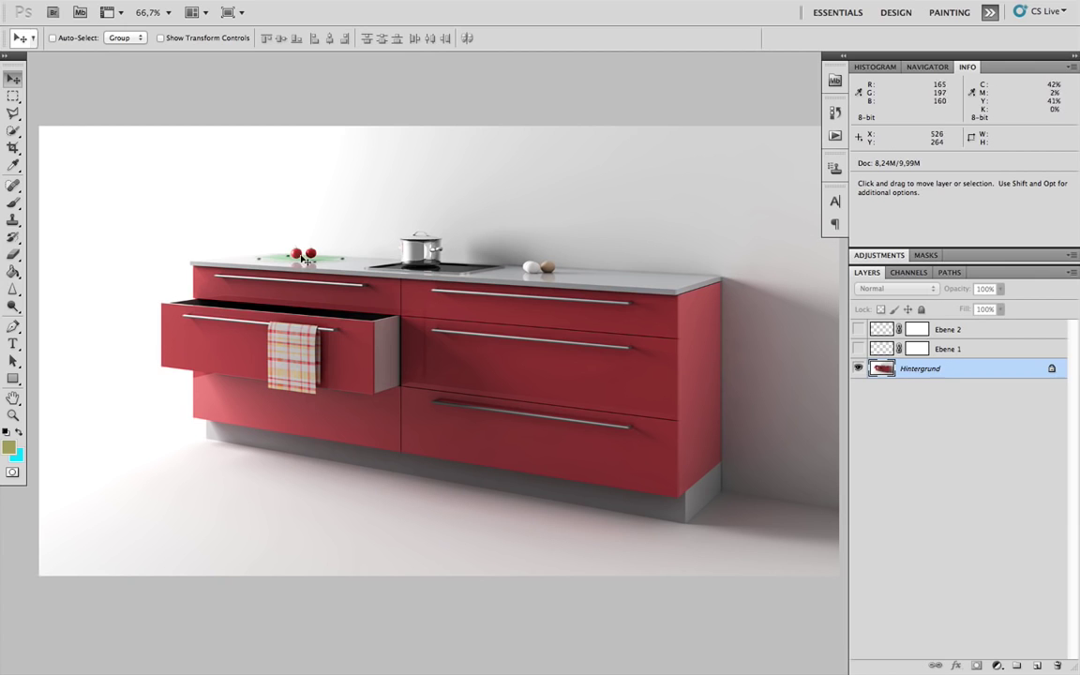
Show the Ebene 1 and Ebene 2 layers and select Ebene 2.
{"action": "left_click", "coordinate": [859, 349]}
{"action": "left_click", "coordinate": [858, 331]}
{"action": "left_click", "coordinate": [979, 348]}
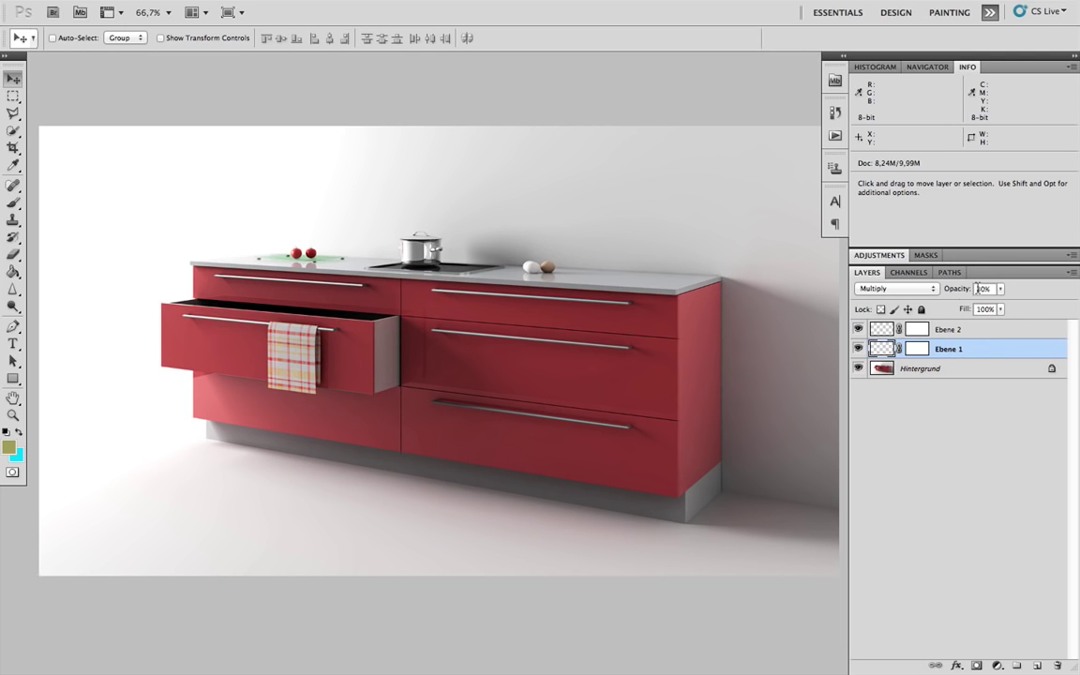
{"action": "key", "text": "alt+bracketright"}
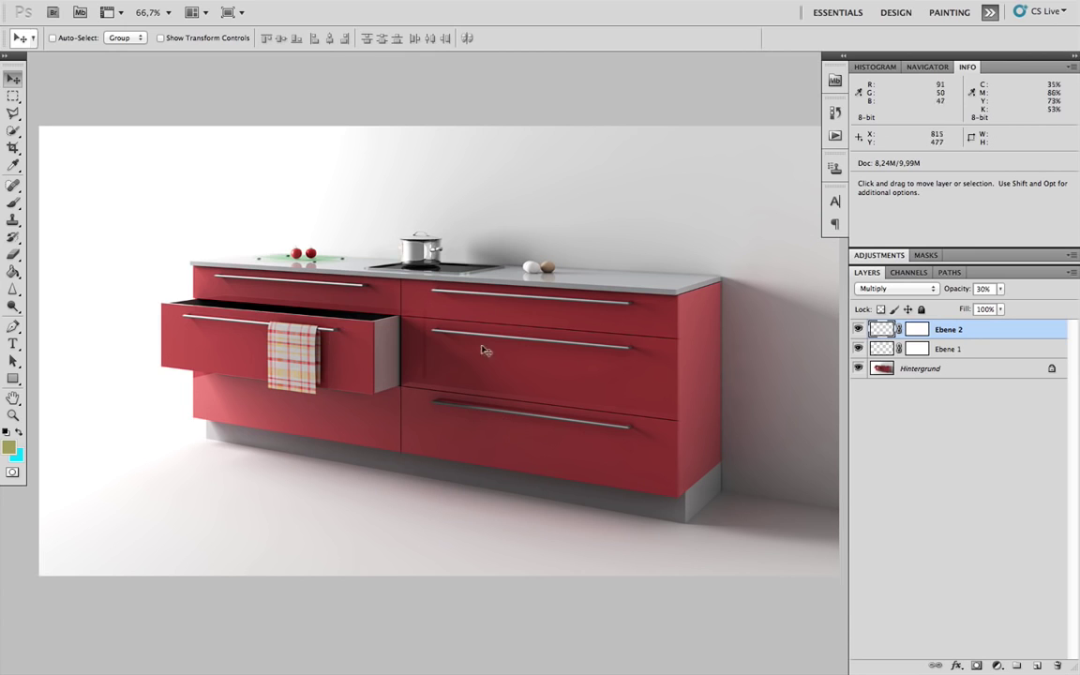
Add a Curves adjustment layer above Ebene 2, lifting the midtones and placing a shadow point at about input 51, output 60.
{"action": "left_click", "coordinate": [998, 665]}
{"action": "left_click", "coordinate": [969, 450]}
{"action": "left_click", "coordinate": [1005, 388]}
{"action": "left_click_drag", "start_coordinate": [1006, 388], "coordinate": [989, 382]}
{"action": "left_click_drag", "start_coordinate": [912, 458], "coordinate": [921, 465]}
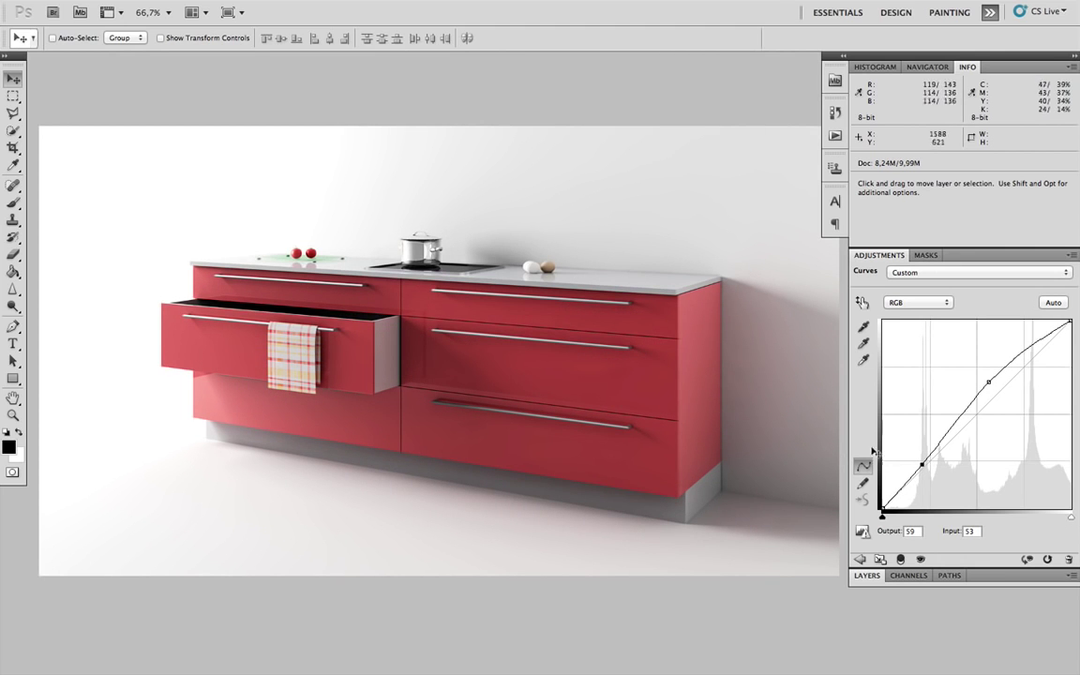
{"action": "left_click_drag", "start_coordinate": [920, 465], "coordinate": [919, 466]}
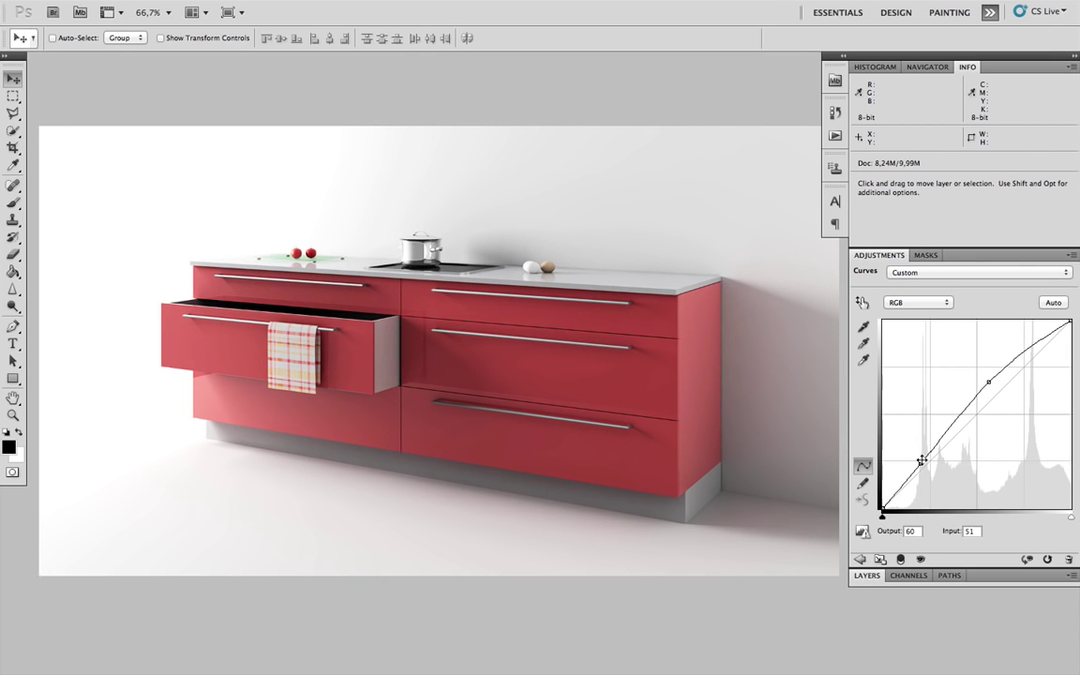
Refine the curve's midtone point and add a highlight point at about input 203, output 226.
{"action": "left_click_drag", "start_coordinate": [988, 382], "coordinate": [983, 380]}
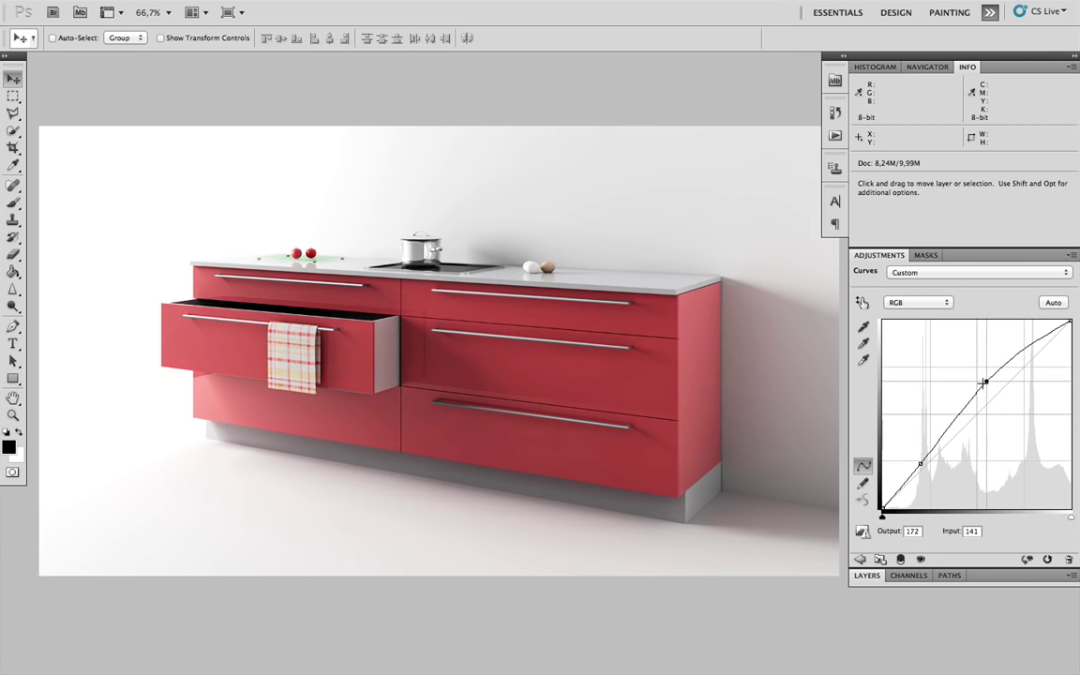
{"action": "left_click", "coordinate": [1031, 342]}
{"action": "left_click_drag", "start_coordinate": [1032, 342], "coordinate": [1031, 341]}
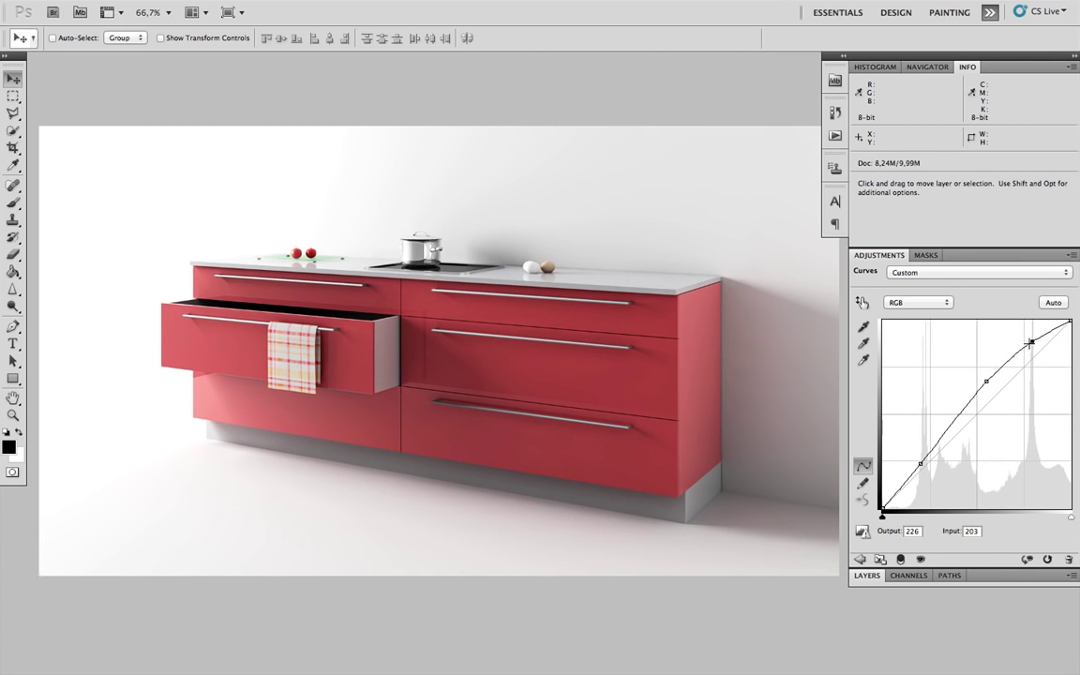
{"action": "left_click_drag", "start_coordinate": [986, 380], "coordinate": [983, 382]}
{"action": "left_click", "coordinate": [872, 575]}
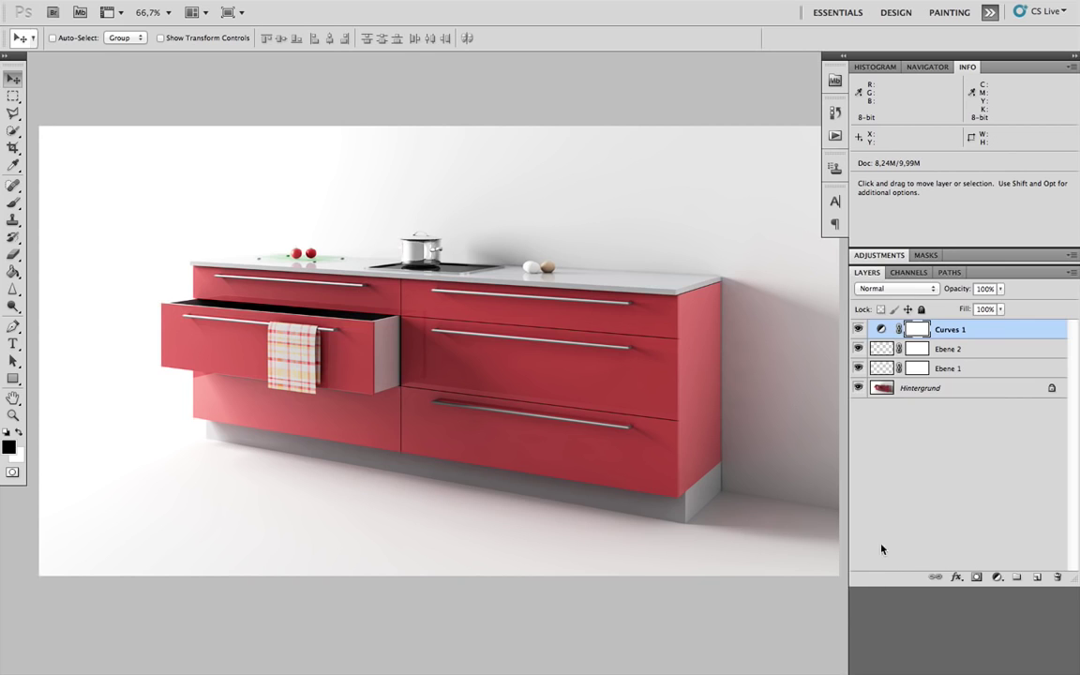
Compare the kitchen image with and without the Curves 1 adjustment.
{"action": "left_click", "coordinate": [858, 329]}
{"action": "left_click", "coordinate": [859, 330]}
{"action": "left_click", "coordinate": [858, 330]}
{"action": "left_click", "coordinate": [858, 329]}
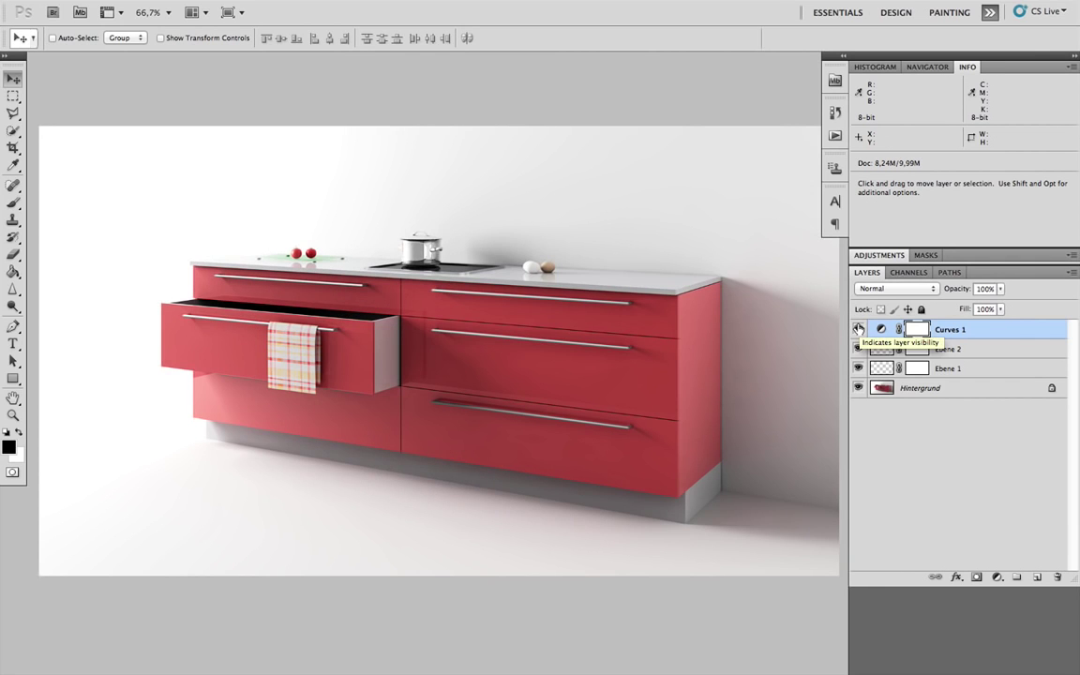
Set the Curves 1 layer's blend mode to Luminosity and compare the image with the layer shown and hidden.
{"action": "left_click", "coordinate": [916, 289]}
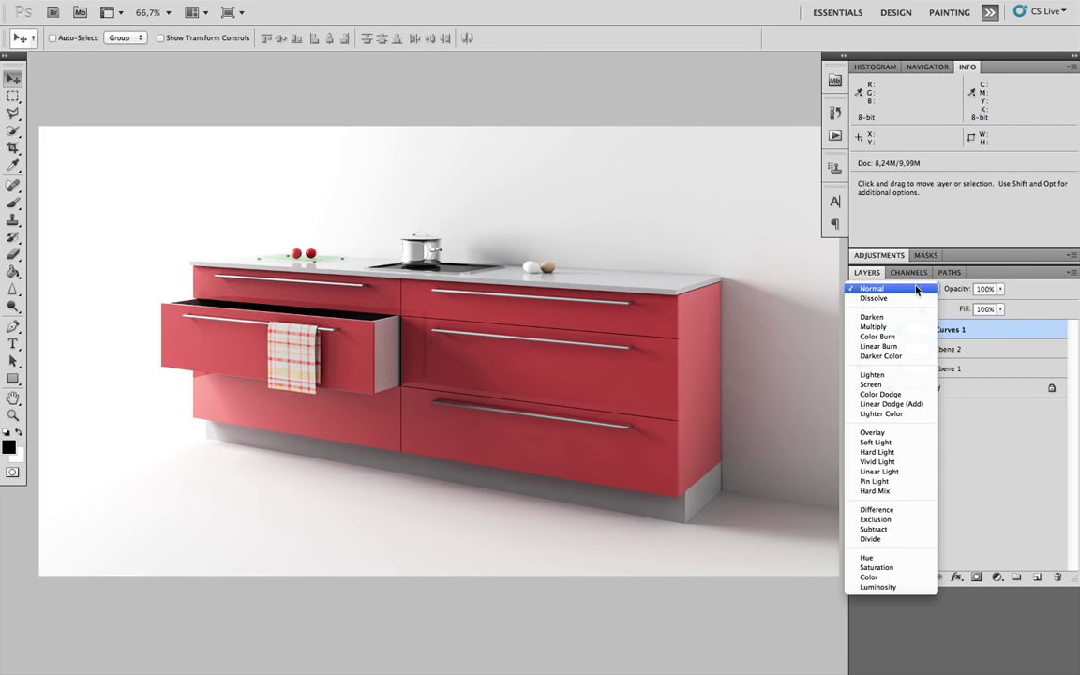
{"action": "left_click", "coordinate": [890, 589]}
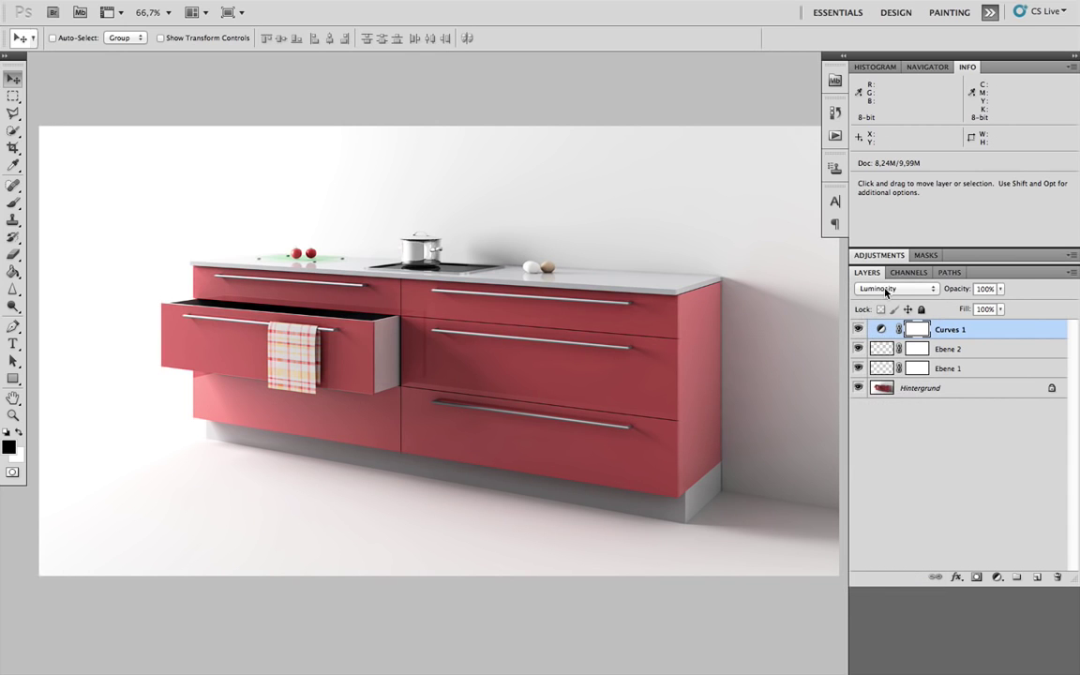
{"action": "left_click", "coordinate": [858, 329]}
{"action": "left_click", "coordinate": [858, 329]}
{"action": "left_click", "coordinate": [858, 329]}
{"action": "left_click", "coordinate": [858, 330]}
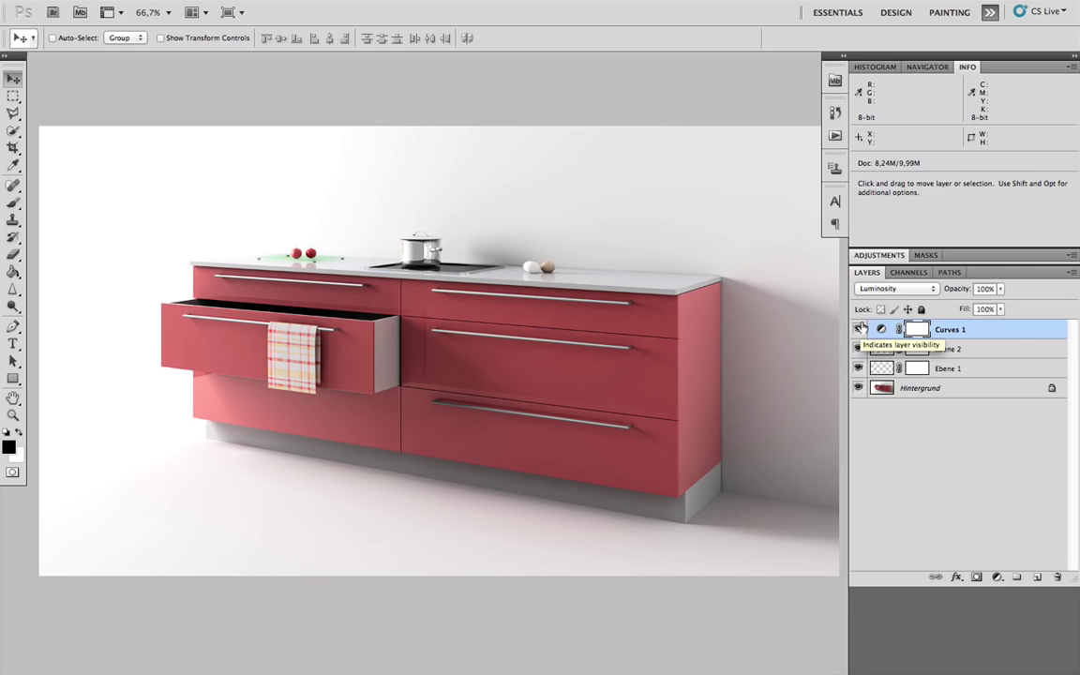
{"action": "left_click", "coordinate": [901, 289]}
{"action": "left_click", "coordinate": [897, 13]}
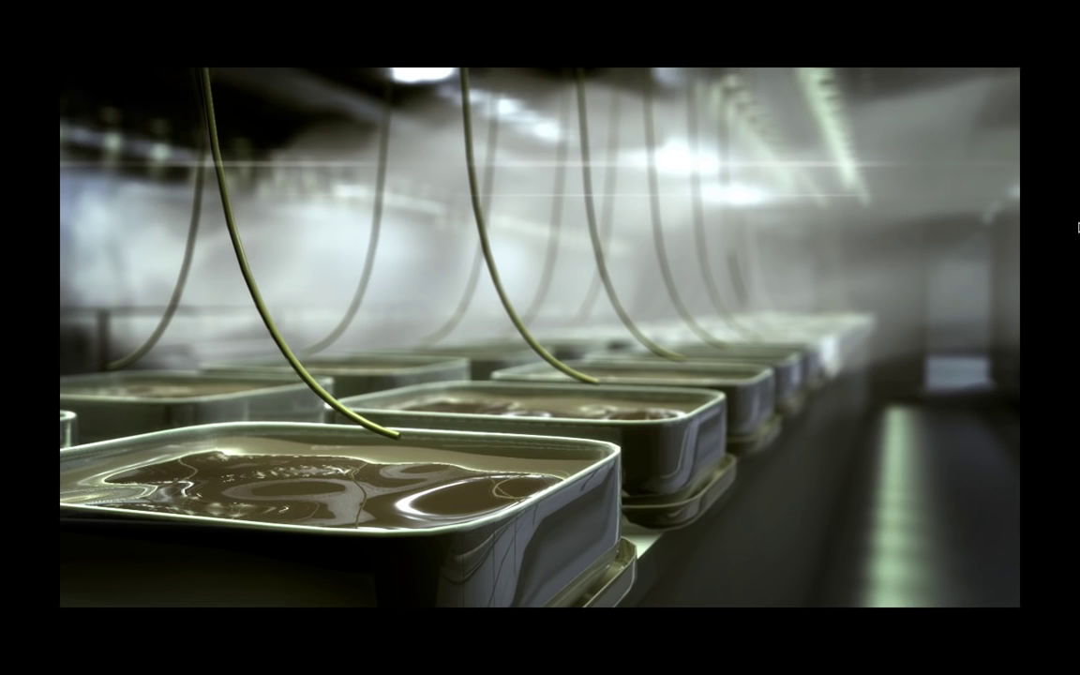
Show the Tonwertkorrektur 1 layer in the factory image and set its Levels white input to 198.
{"action": "left_click_drag", "start_coordinate": [827, 265], "coordinate": [783, 266]}
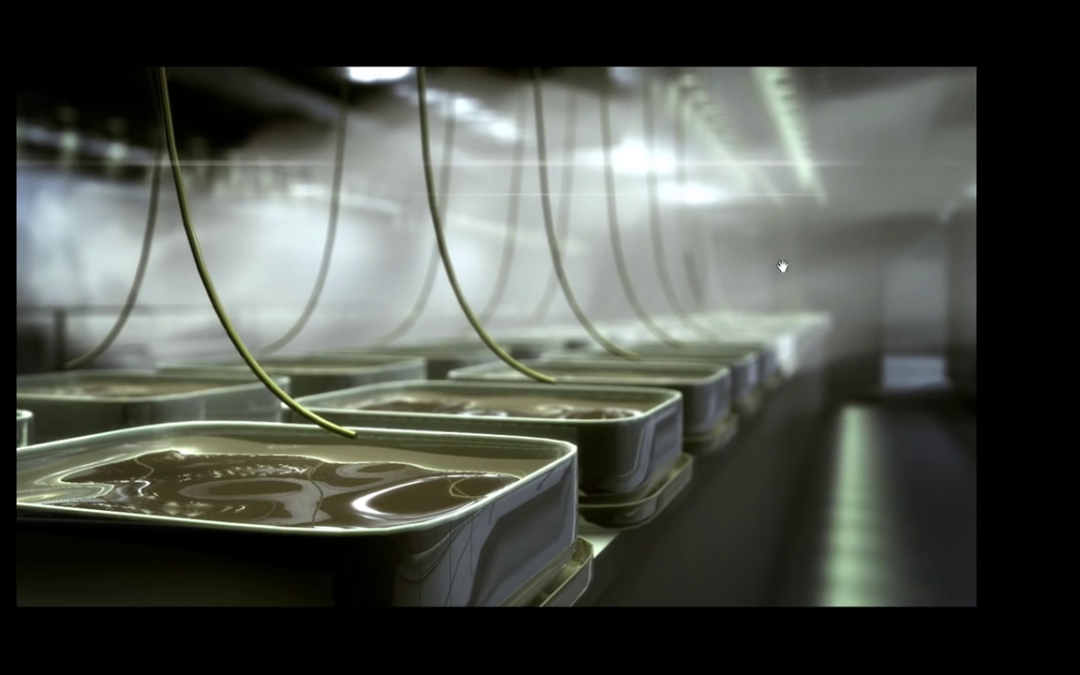
{"action": "key", "text": "f"}
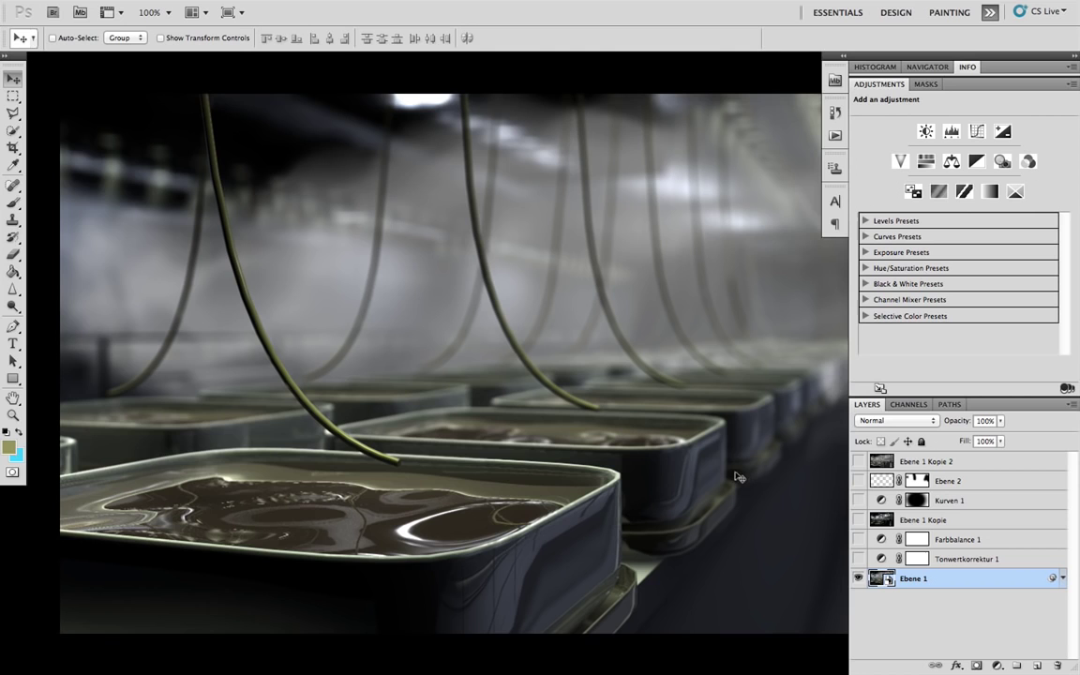
{"action": "left_click_drag", "start_coordinate": [703, 467], "coordinate": [564, 454]}
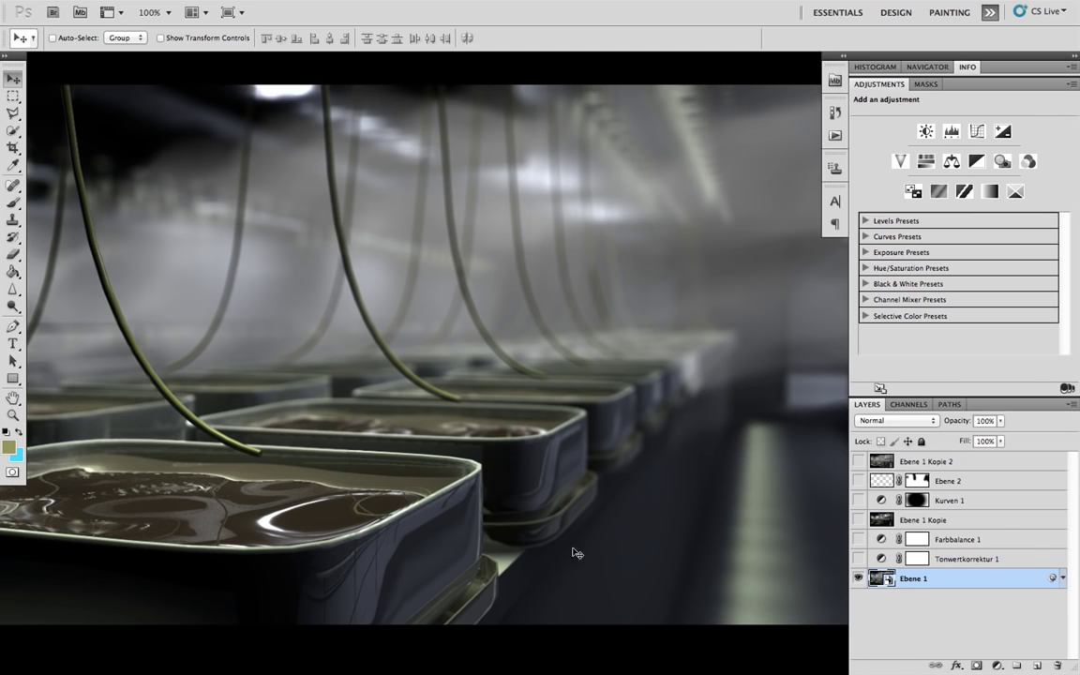
{"action": "left_click", "coordinate": [858, 559]}
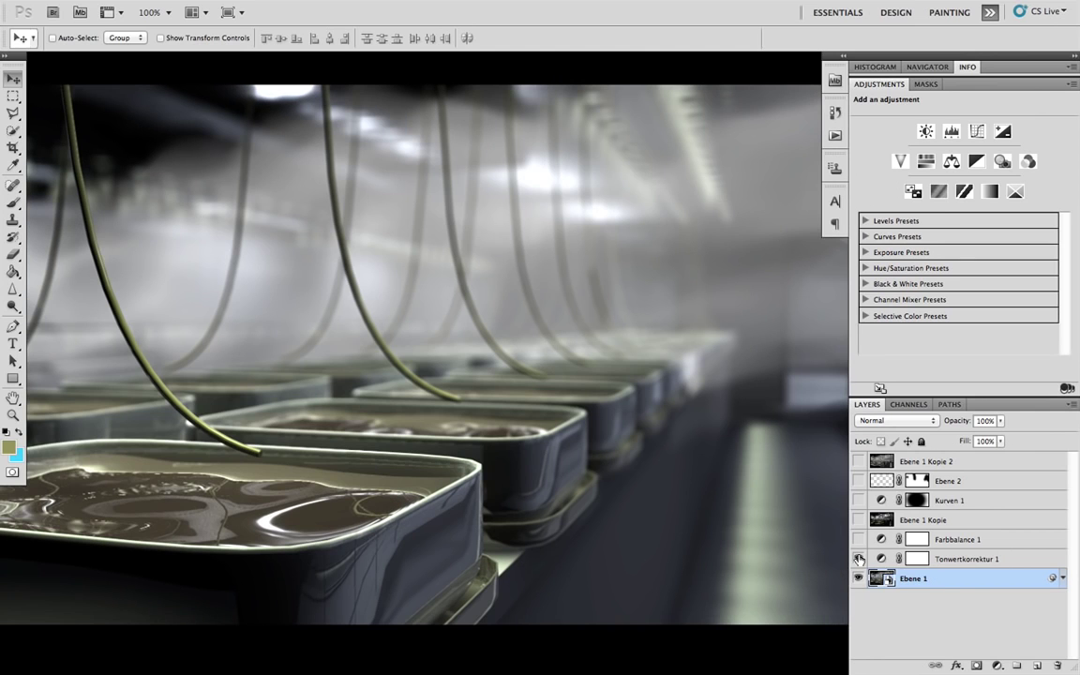
{"action": "left_click", "coordinate": [947, 560]}
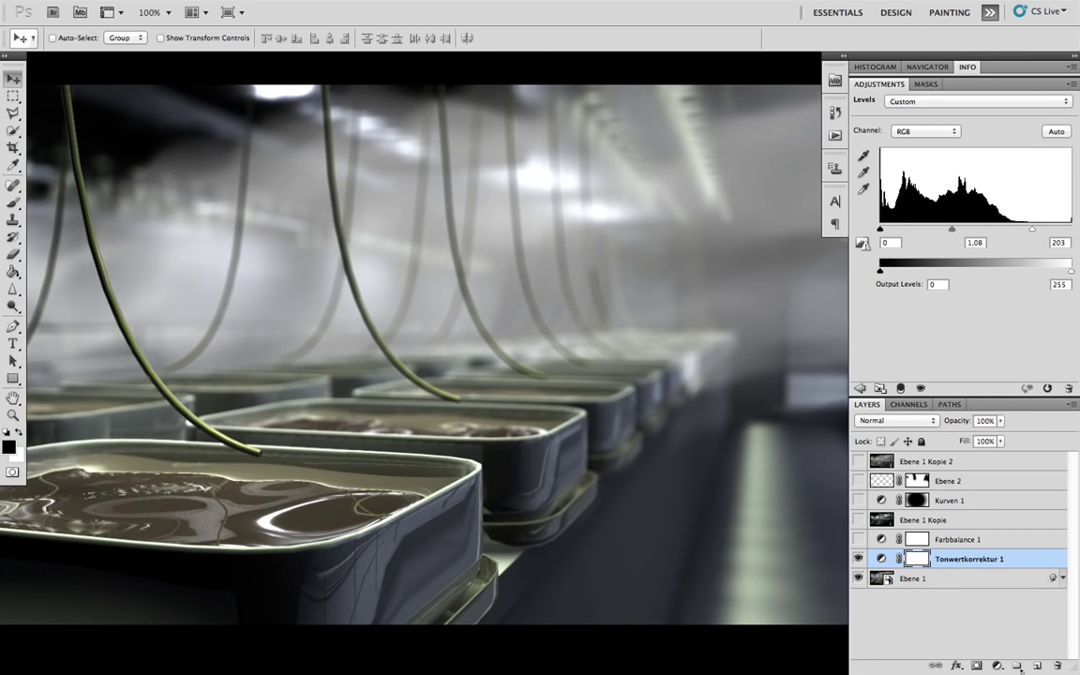
{"action": "left_click", "coordinate": [997, 666]}
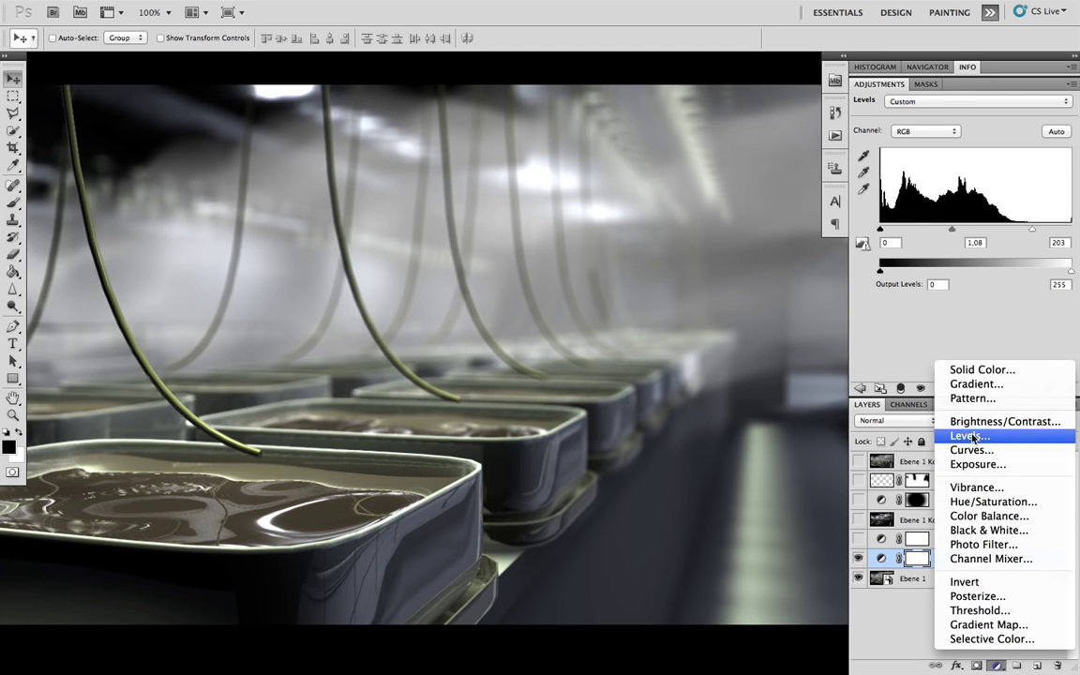
{"action": "left_click", "coordinate": [1025, 272]}
{"action": "mouse_move", "coordinate": [1036, 229]}
{"action": "left_mouse_down"}
{"action": "mouse_move", "coordinate": [1074, 231]}
{"action": "mouse_move", "coordinate": [1029, 231]}
{"action": "left_mouse_up"}
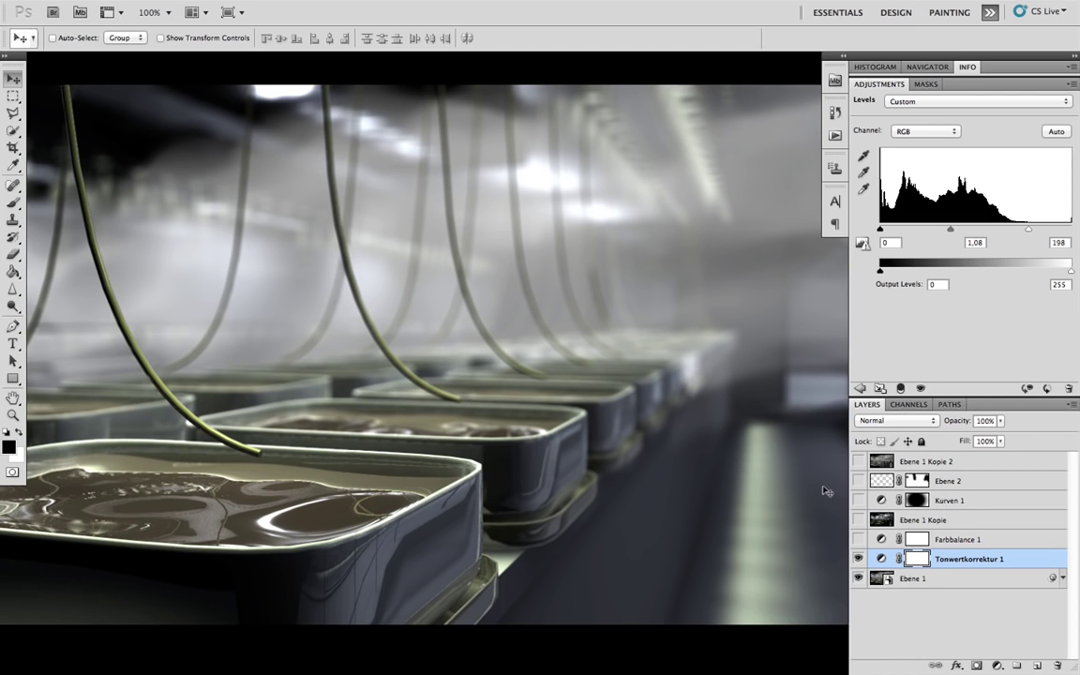
Select and show the Farbbalance 1 layer, comparing the image with and without its color balance.
{"action": "left_click", "coordinate": [957, 539]}
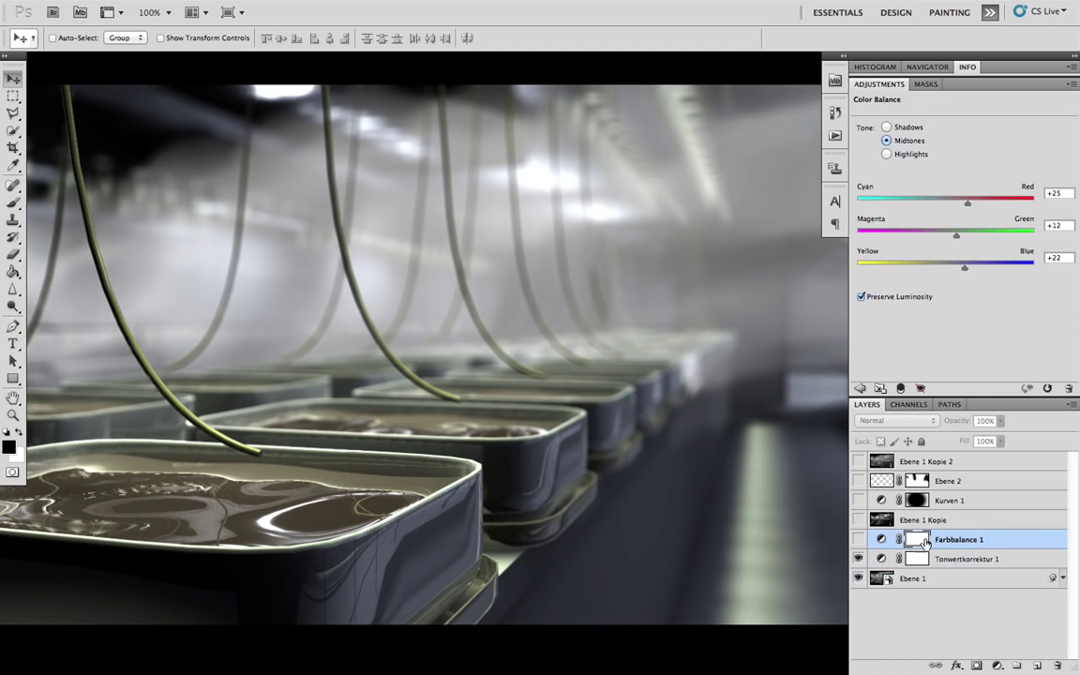
{"action": "left_click", "coordinate": [858, 540]}
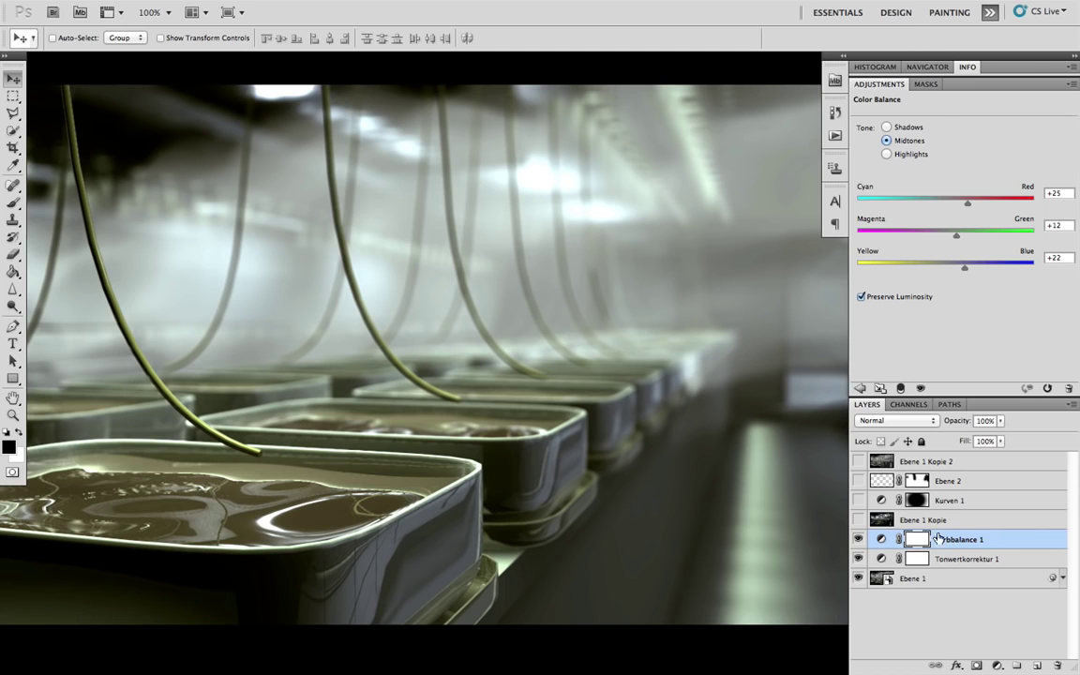
{"action": "left_click", "coordinate": [859, 540]}
{"action": "left_click", "coordinate": [859, 540]}
{"action": "left_click", "coordinate": [997, 665]}
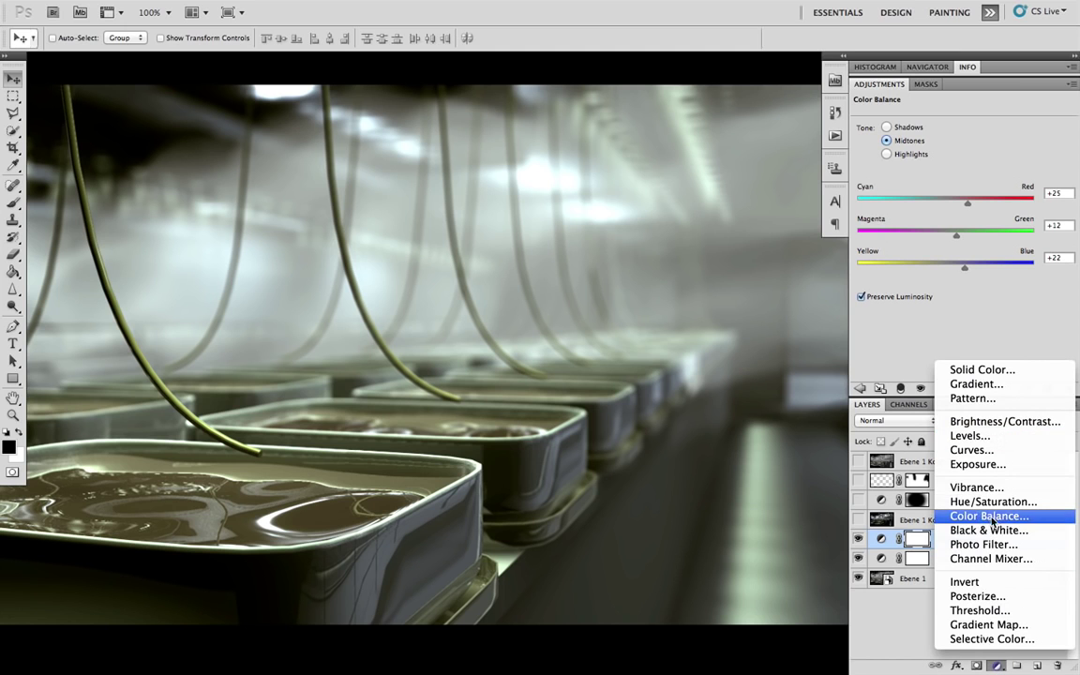
{"action": "left_click", "coordinate": [906, 326]}
Try shifting the Farbbalance 1 shadows toward yellow and its midtones toward red and blue.
{"action": "left_click", "coordinate": [896, 127]}
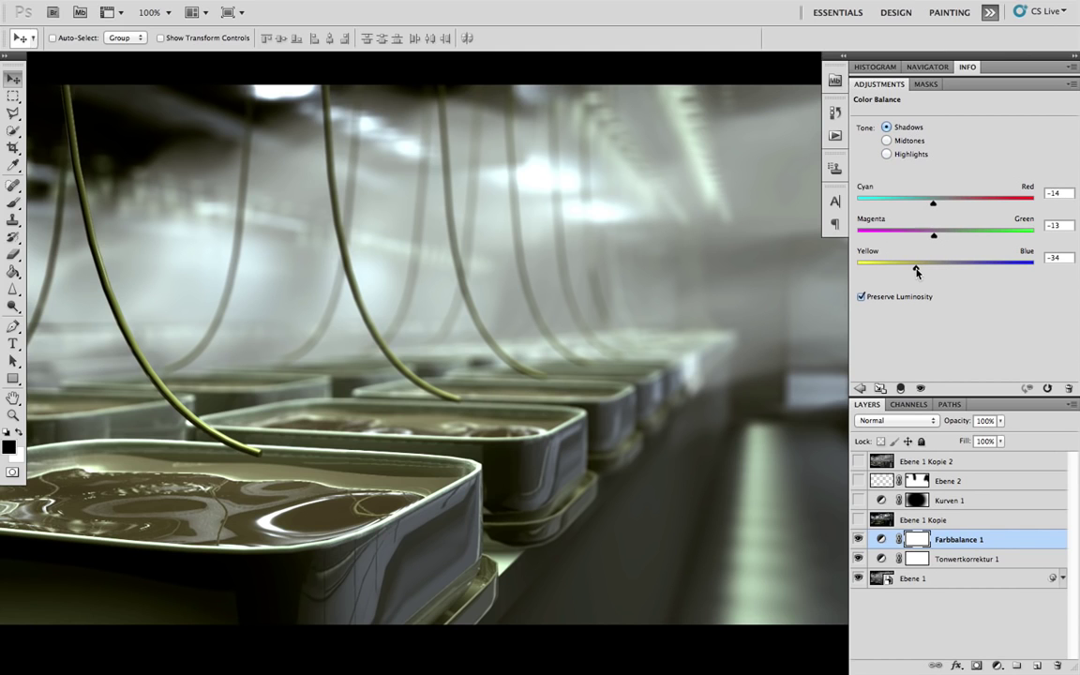
{"action": "mouse_move", "coordinate": [916, 270]}
{"action": "left_mouse_down"}
{"action": "mouse_move", "coordinate": [870, 270]}
{"action": "mouse_move", "coordinate": [908, 270]}
{"action": "left_mouse_up"}
{"action": "left_click", "coordinate": [908, 141]}
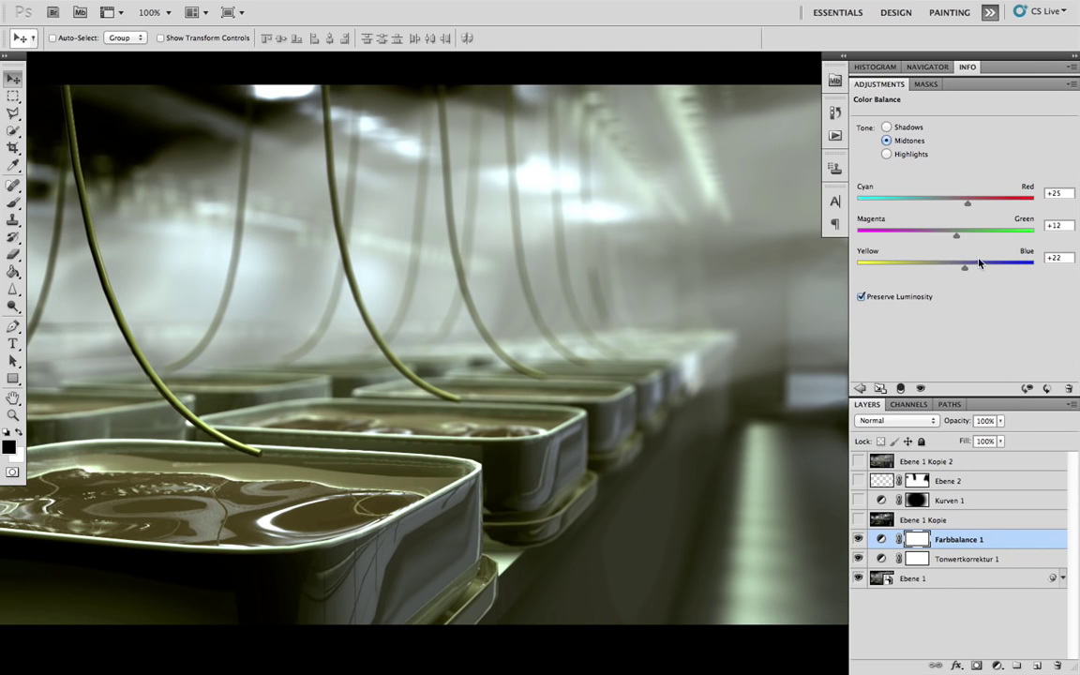
{"action": "mouse_move", "coordinate": [965, 274]}
{"action": "left_mouse_down"}
{"action": "mouse_move", "coordinate": [987, 270]}
{"action": "mouse_move", "coordinate": [972, 268]}
{"action": "left_mouse_up"}
{"action": "left_click_drag", "start_coordinate": [971, 204], "coordinate": [984, 205]}
{"action": "left_click_drag", "start_coordinate": [973, 268], "coordinate": [971, 270]}
{"action": "left_click", "coordinate": [907, 155]}
{"action": "mouse_move", "coordinate": [928, 205]}
{"action": "left_mouse_down"}
{"action": "mouse_move", "coordinate": [897, 207]}
{"action": "mouse_move", "coordinate": [928, 205]}
{"action": "left_mouse_up"}
Select the Ebene 1 layer and compare the image with and without Farbbalance 1 and Tonwertkorrektur 1.
{"action": "key", "text": "alt+bracketleft"}
{"action": "key", "text": "alt+bracketleft"}
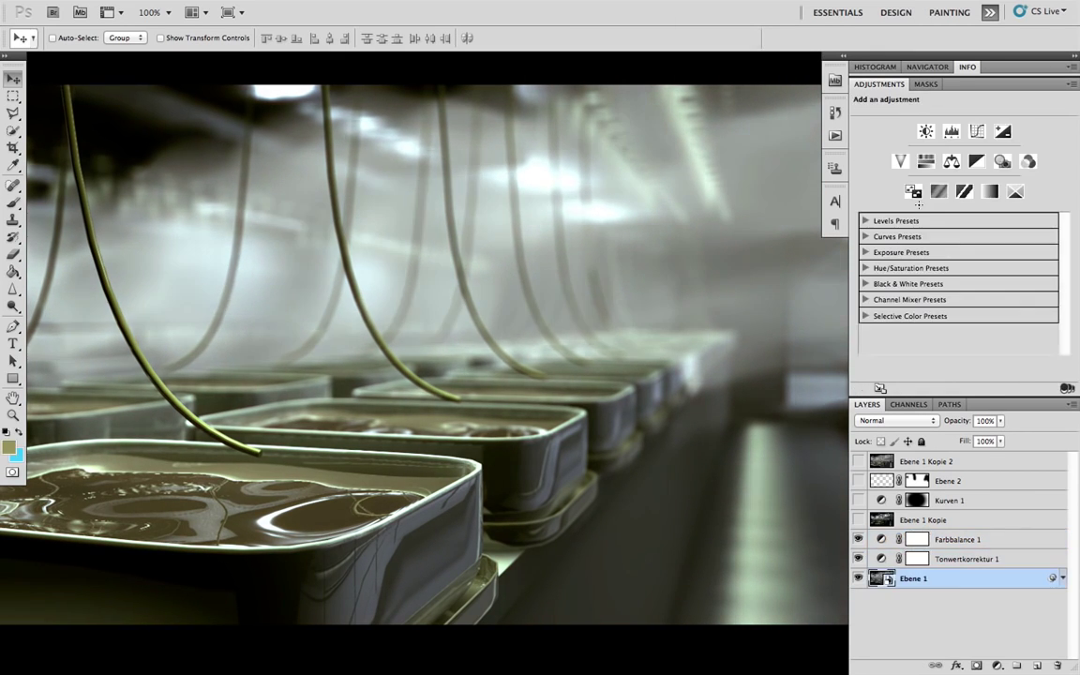
{"action": "left_click", "coordinate": [858, 539]}
{"action": "left_click", "coordinate": [858, 540]}
{"action": "left_click", "coordinate": [858, 558]}
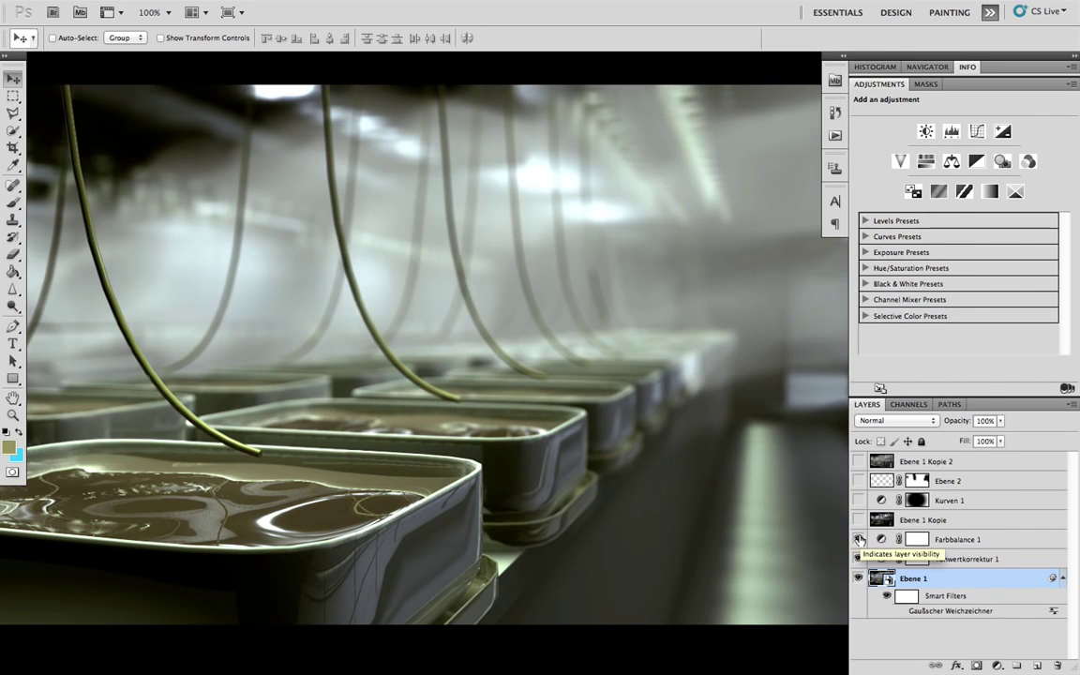
{"action": "left_click", "coordinate": [859, 558]}
Shift the midtones of the Farbbalance 1 layer slightly toward blue.
{"action": "left_click", "coordinate": [961, 540]}
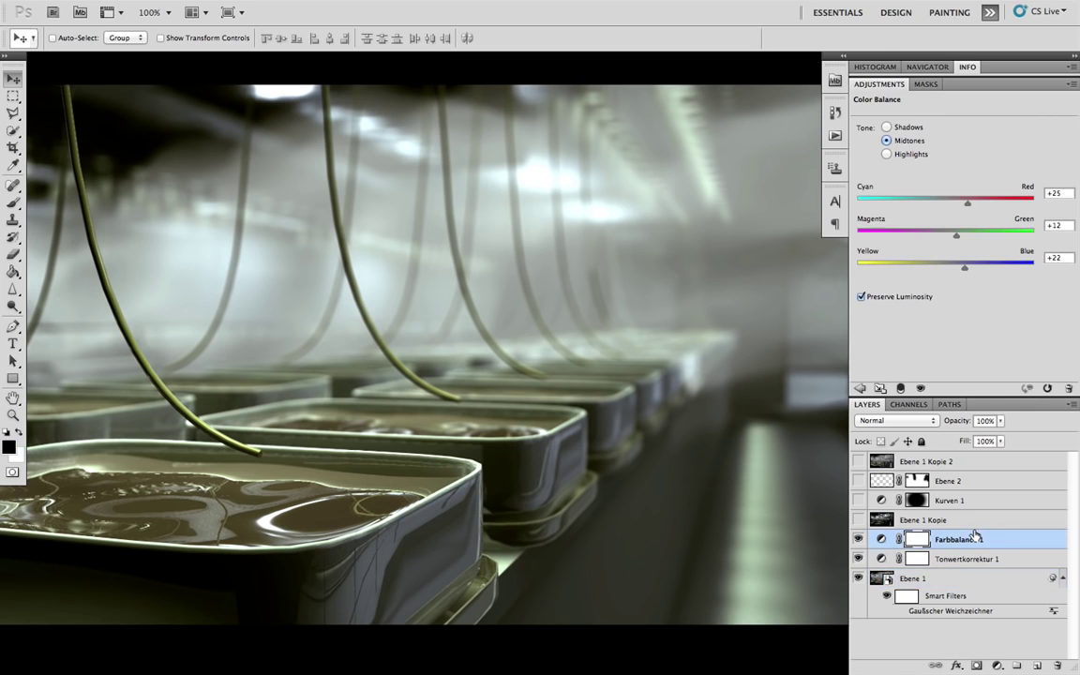
{"action": "left_click", "coordinate": [915, 141]}
{"action": "mouse_move", "coordinate": [967, 267]}
{"action": "left_mouse_down"}
{"action": "mouse_move", "coordinate": [946, 269]}
{"action": "mouse_move", "coordinate": [970, 274]}
{"action": "left_mouse_up"}
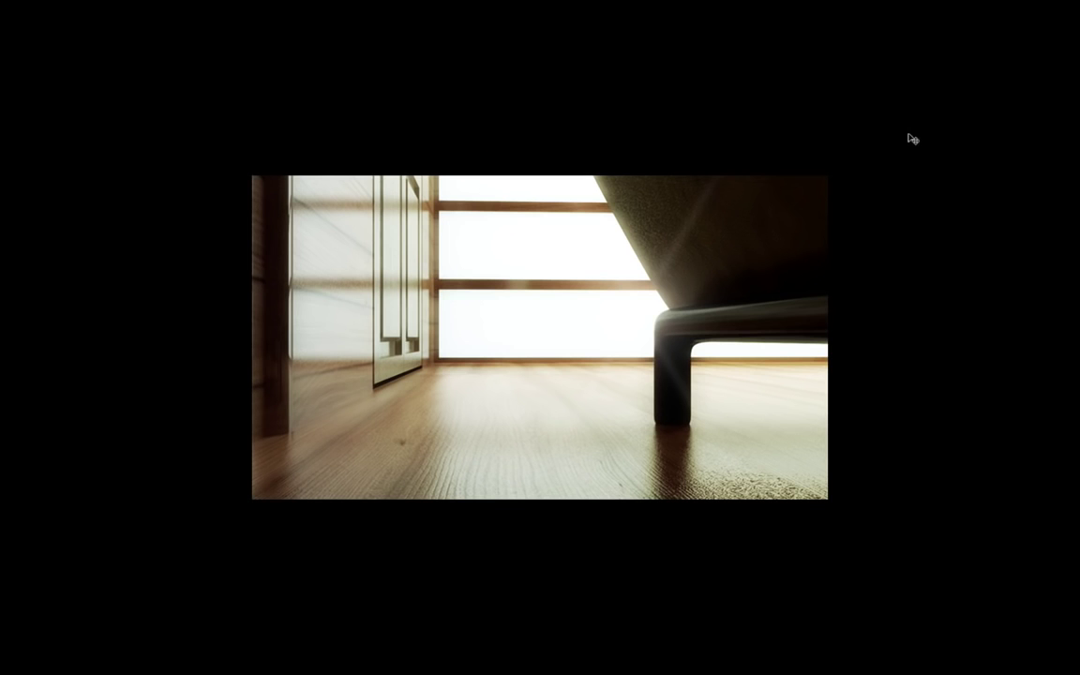
Compare the interior image with and without the Ebene 1 Kopie 3 layer.
{"action": "left_click_drag", "start_coordinate": [731, 221], "coordinate": [643, 210]}
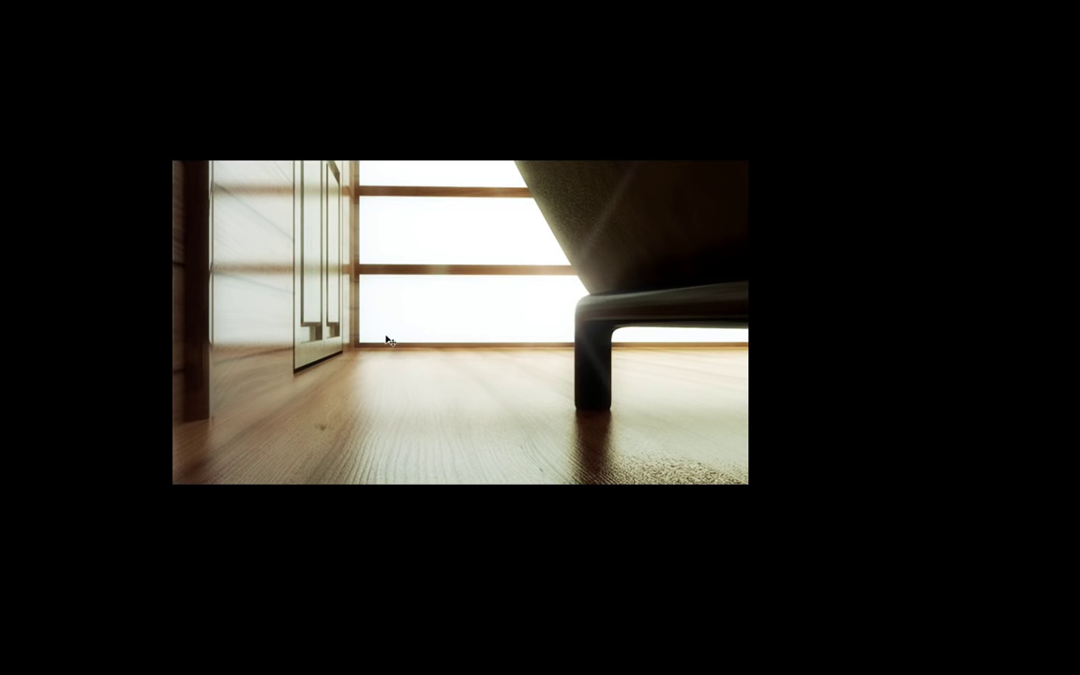
{"action": "key", "text": "Tab"}
{"action": "left_click_drag", "start_coordinate": [677, 292], "coordinate": [505, 316]}
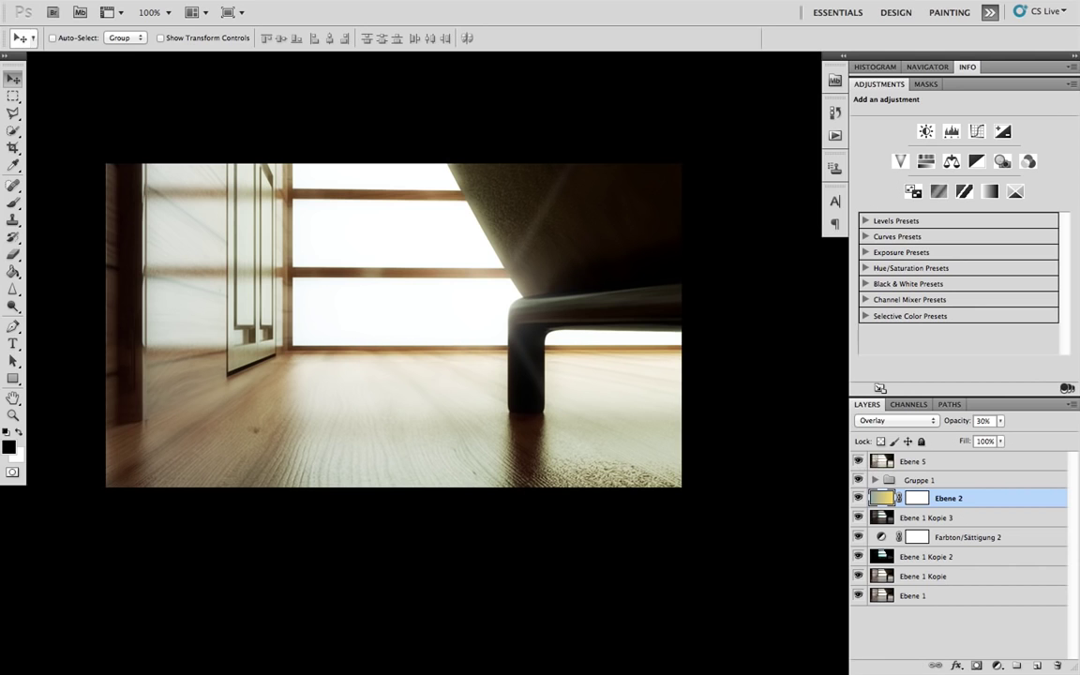
{"action": "left_click", "coordinate": [859, 519]}
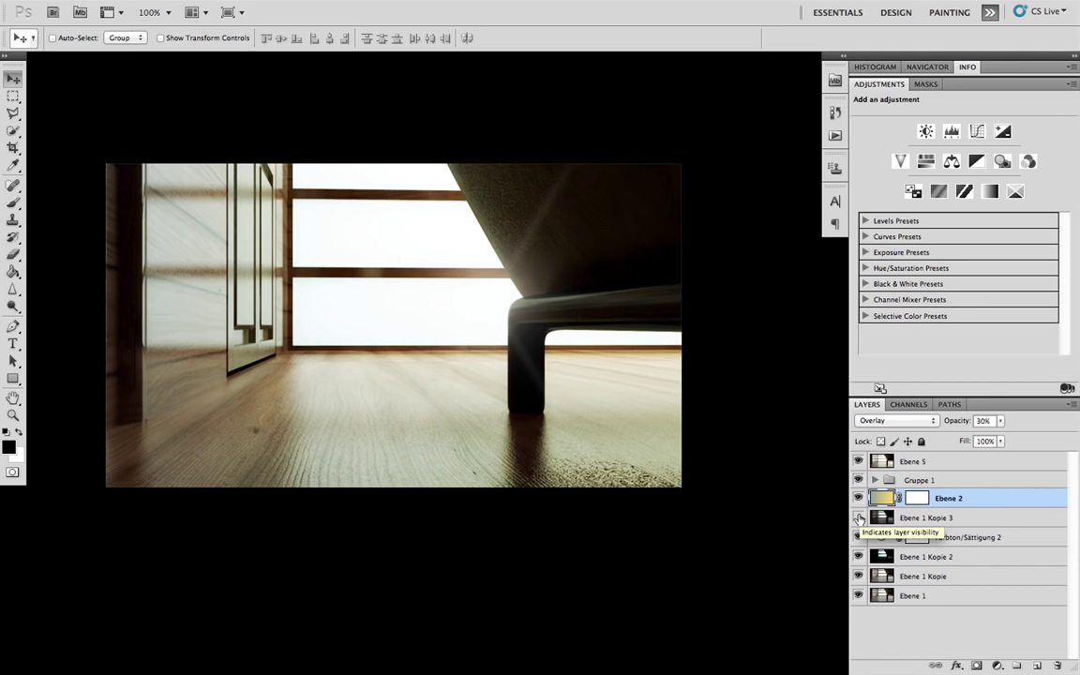
{"action": "left_click", "coordinate": [859, 519]}
{"action": "left_click", "coordinate": [859, 519]}
{"action": "left_click", "coordinate": [859, 519]}
Hide all layers above Ebene 1 and duplicate Ebene 1.
{"action": "left_click_drag", "start_coordinate": [858, 462], "coordinate": [858, 576]}
{"action": "left_click", "coordinate": [929, 596]}
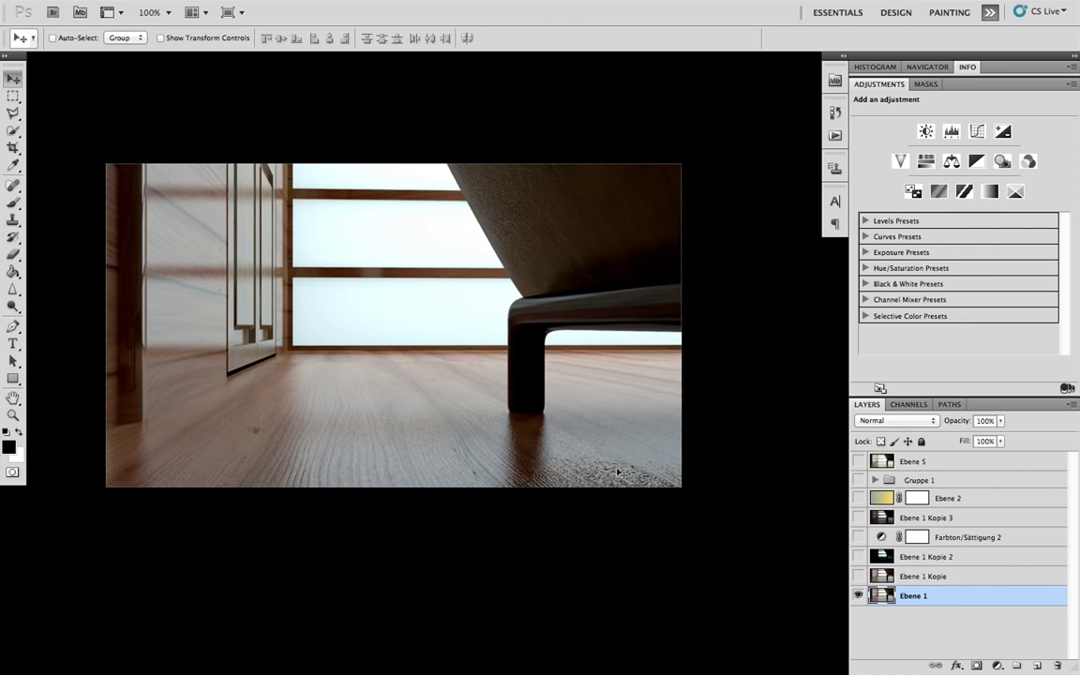
{"action": "key", "text": "ctrl+j"}
Strongly darken the Ebene 1 copy layer with a Curves adjustment, pulling input 183 down to output 75.
{"action": "key", "text": "f"}
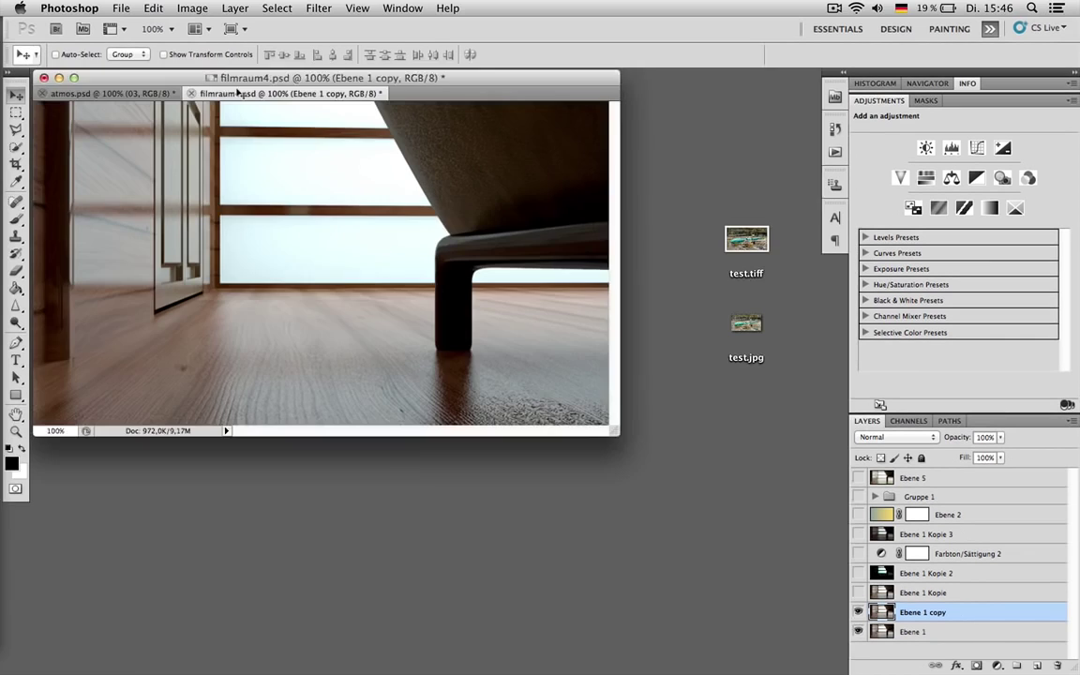
{"action": "key", "text": "f"}
{"action": "left_click_drag", "start_coordinate": [550, 155], "coordinate": [407, 94]}
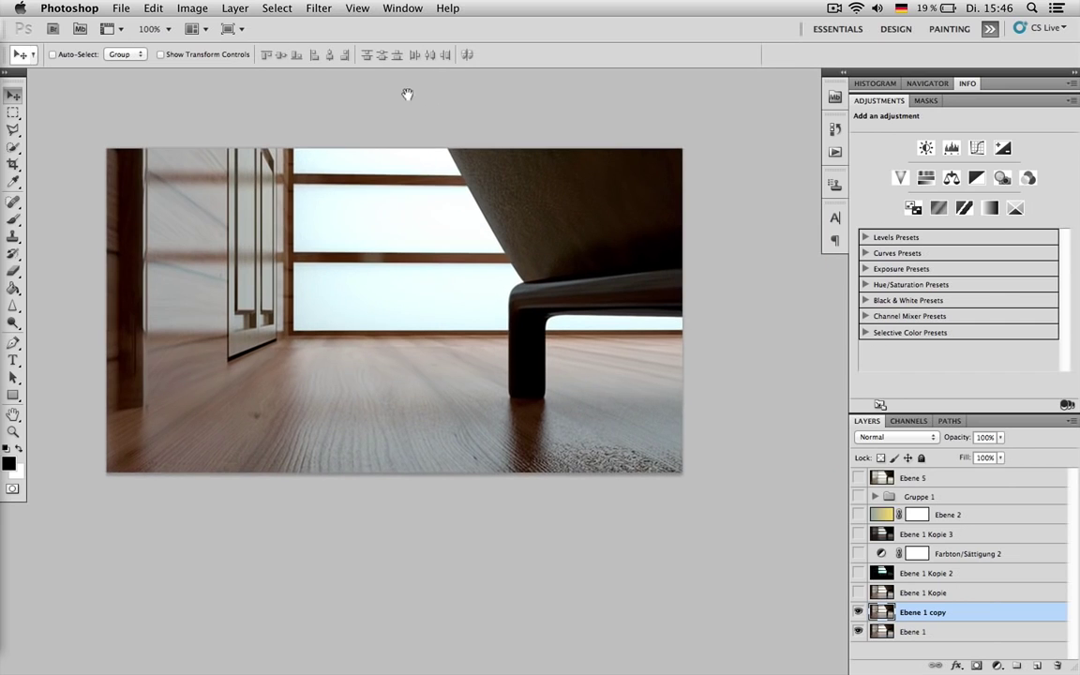
{"action": "key", "text": "ctrl+m"}
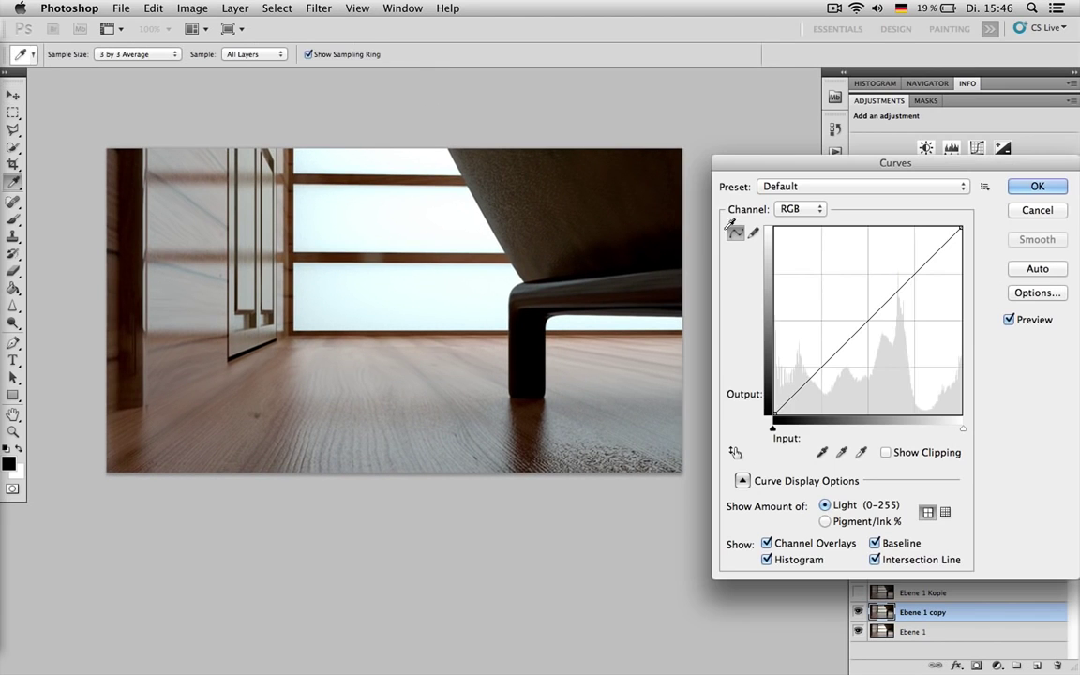
{"action": "left_click_drag", "start_coordinate": [868, 318], "coordinate": [872, 400]}
{"action": "left_click_drag", "start_coordinate": [905, 361], "coordinate": [909, 359]}
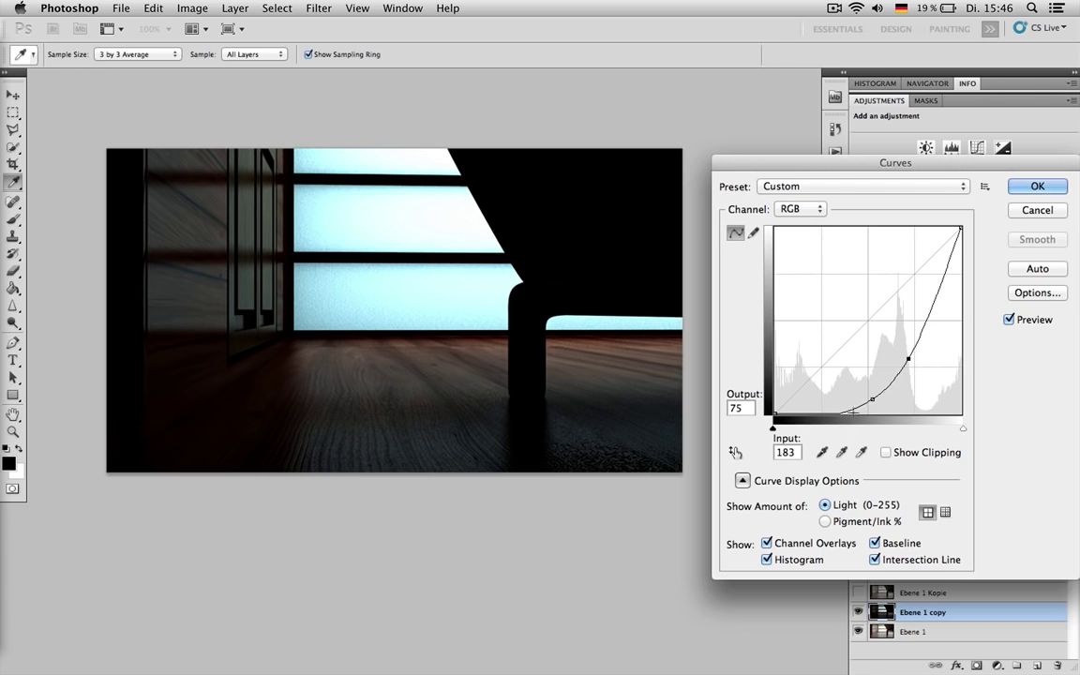
{"action": "left_click", "coordinate": [1037, 186]}
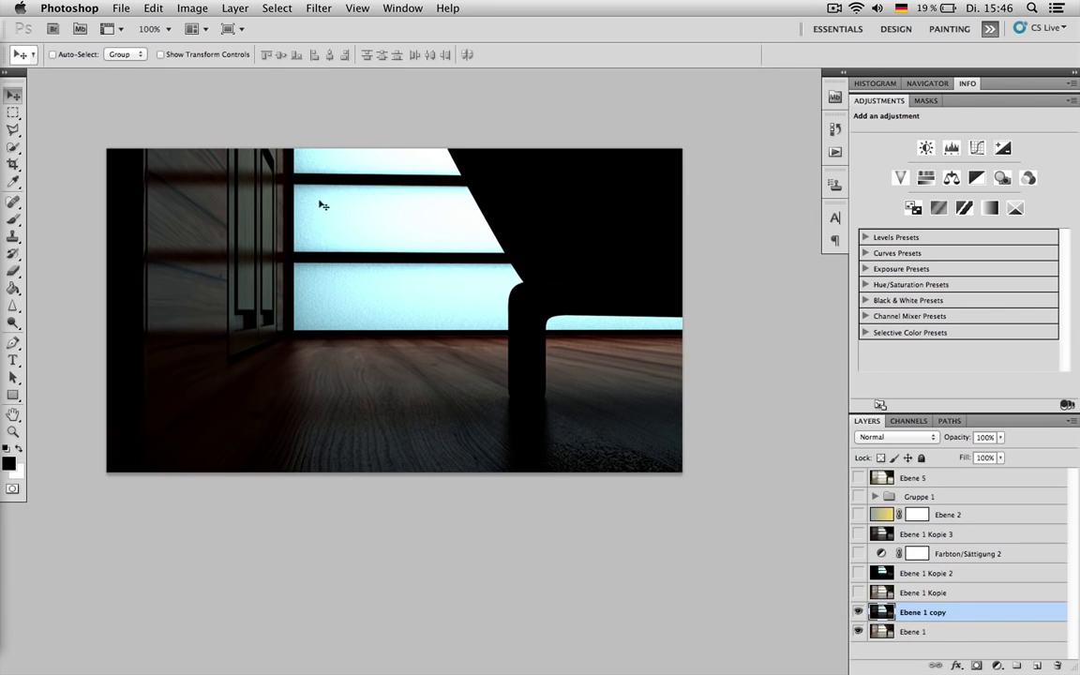
Reduce the saturation of the Ebene 1 copy layer to -67 with Hue/Saturation.
{"action": "key", "text": "super+u"}
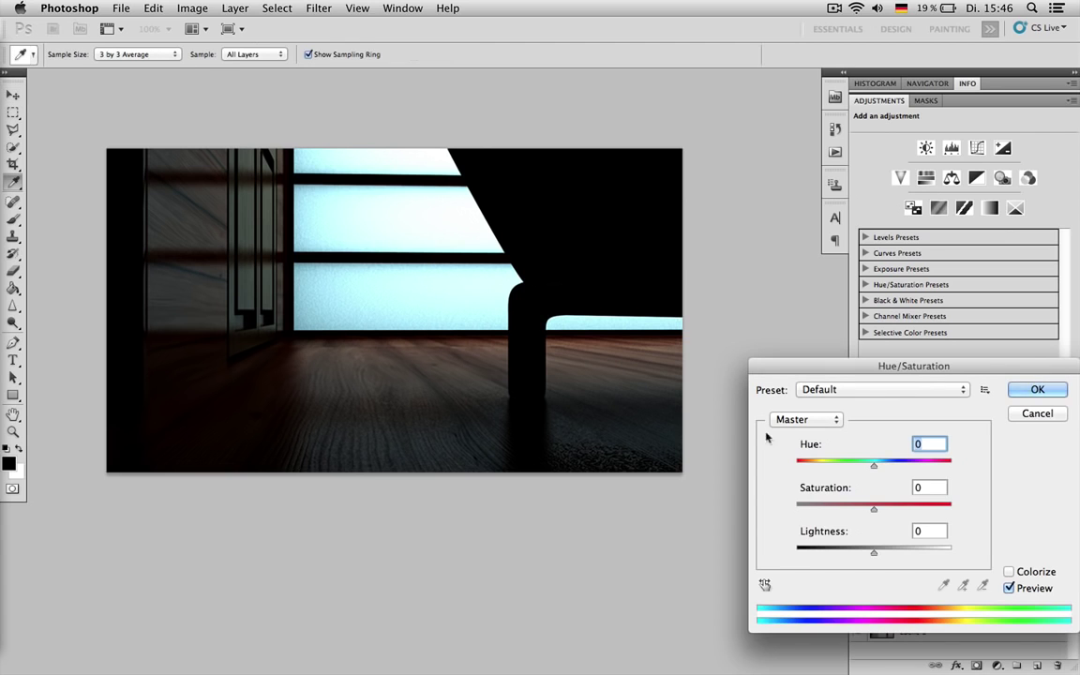
{"action": "left_click_drag", "start_coordinate": [820, 510], "coordinate": [821, 512]}
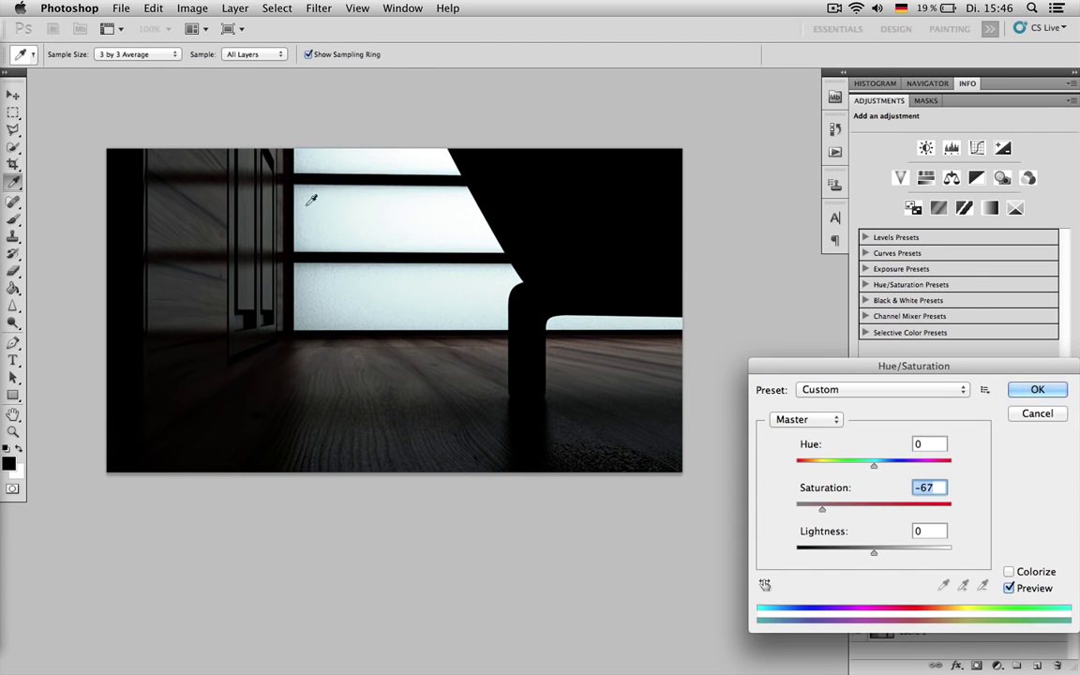
{"action": "left_click", "coordinate": [1036, 389]}
Apply a Gaussian Blur with a 6.0 pixel radius to the Ebene 1 copy layer.
{"action": "left_click", "coordinate": [317, 10]}
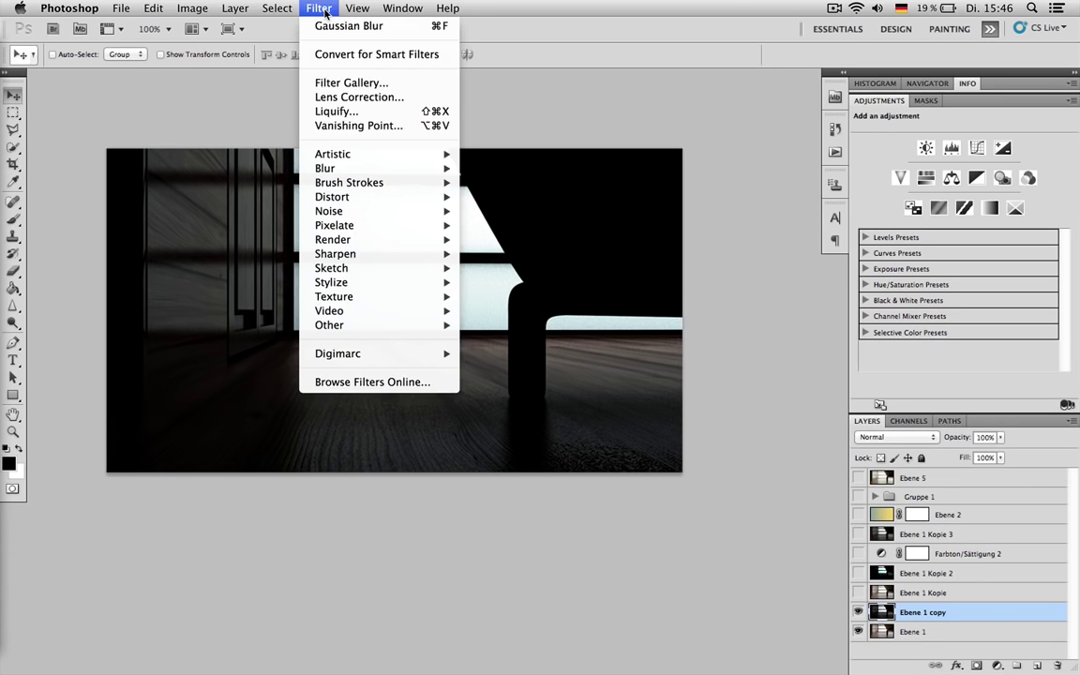
{"action": "mouse_move", "coordinate": [324, 168]}
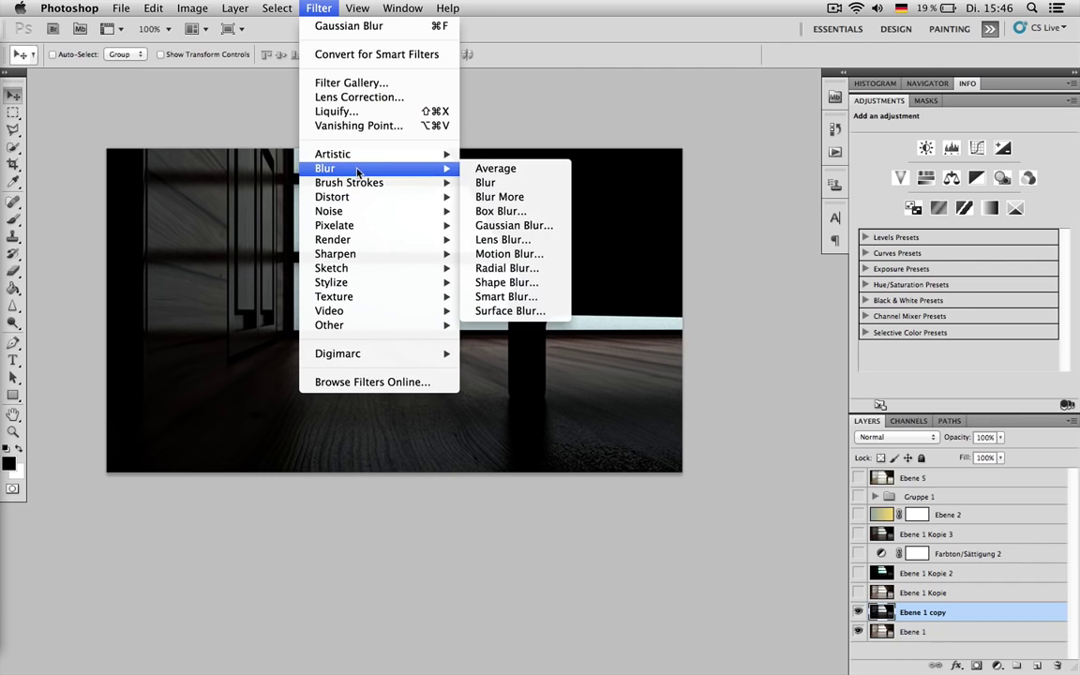
{"action": "left_click", "coordinate": [495, 226]}
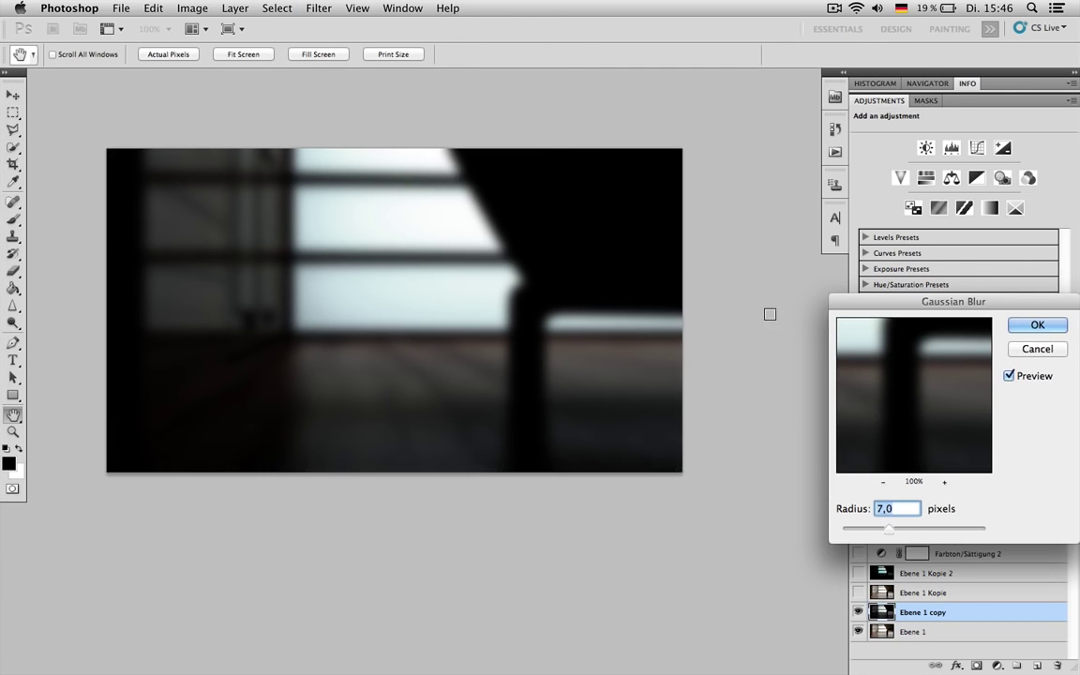
{"action": "mouse_move", "coordinate": [889, 529]}
{"action": "left_mouse_down"}
{"action": "mouse_move", "coordinate": [867, 529]}
{"action": "mouse_move", "coordinate": [891, 531]}
{"action": "left_mouse_up"}
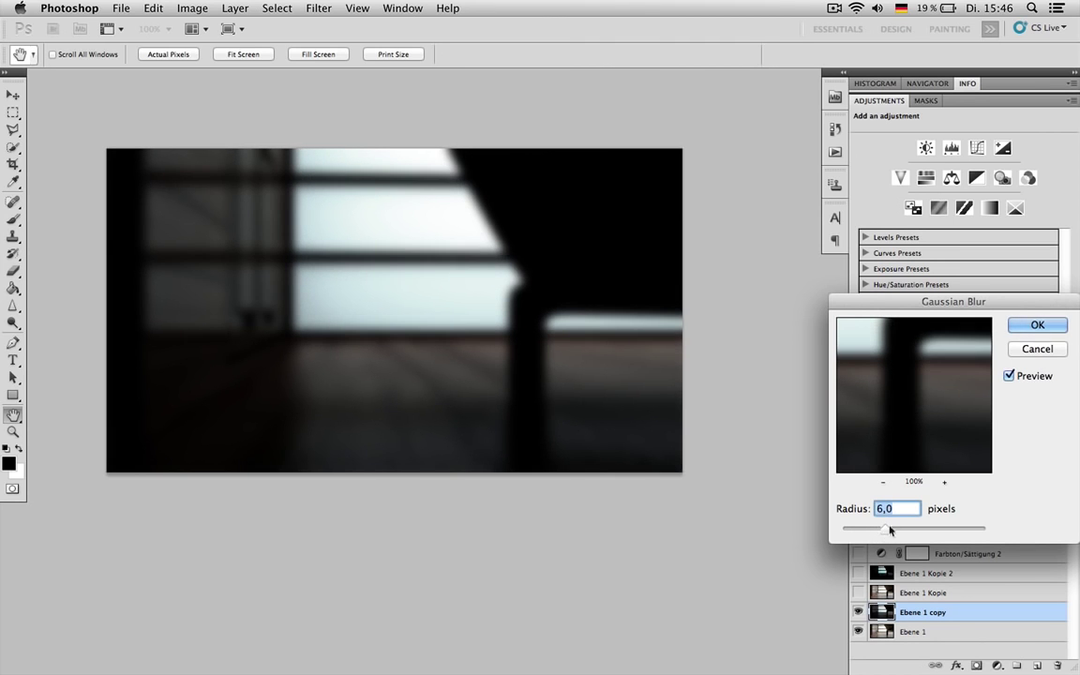
{"action": "left_click", "coordinate": [1036, 325]}
Set the blurred Ebene 1 copy layer to Screen blending at 81% opacity.
{"action": "left_click", "coordinate": [903, 438]}
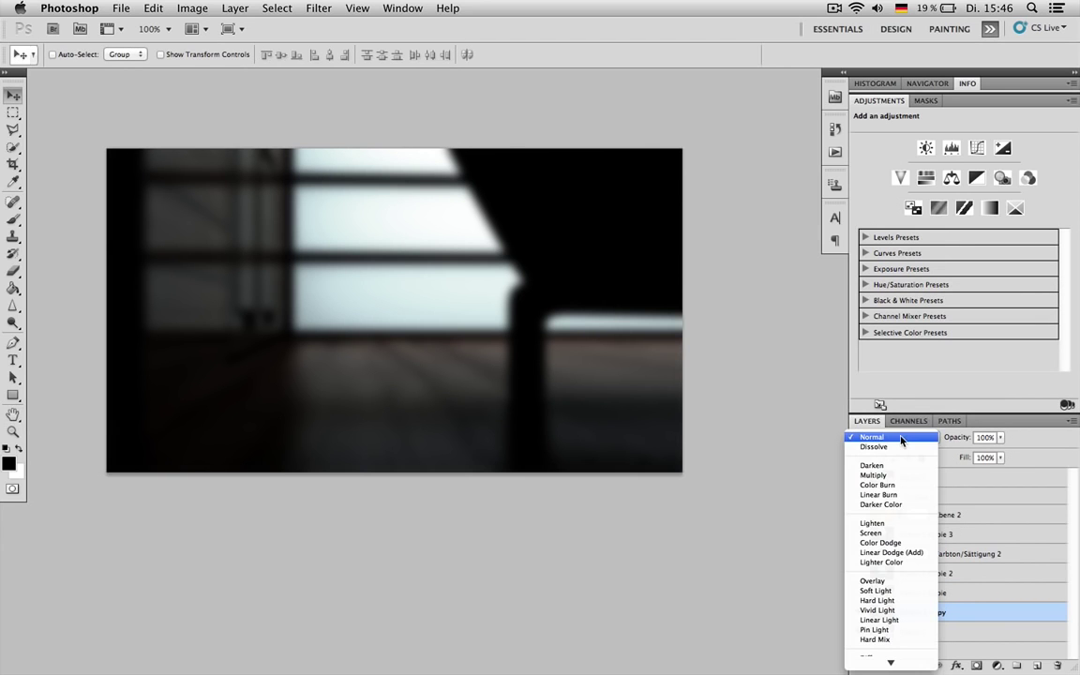
{"action": "left_click", "coordinate": [882, 533]}
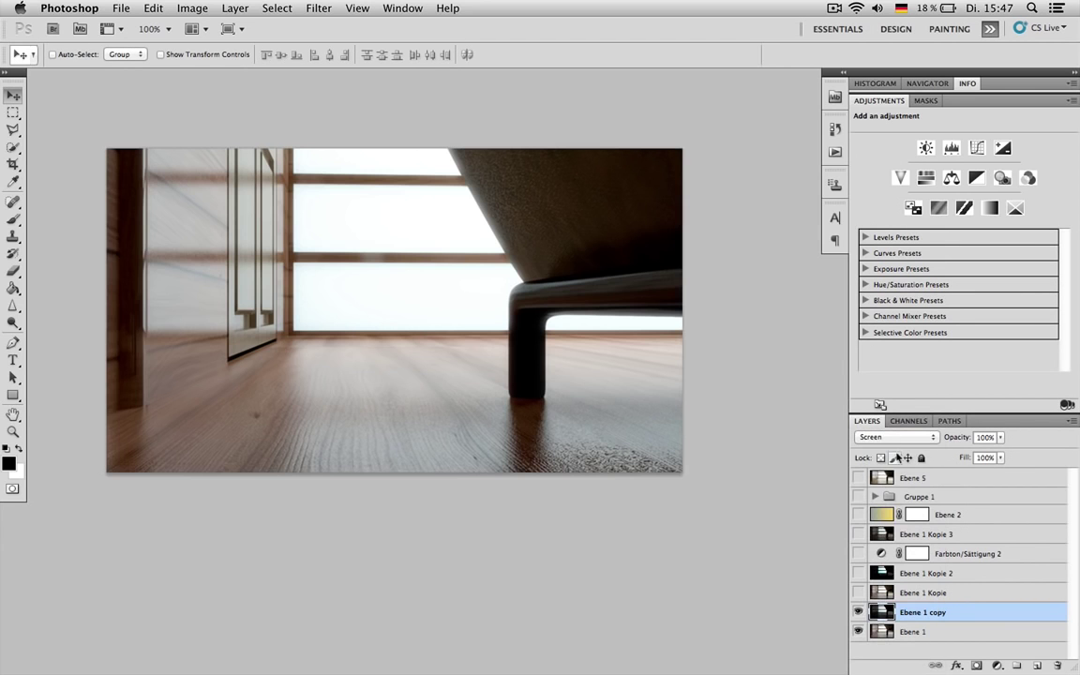
{"action": "left_click_drag", "start_coordinate": [957, 439], "coordinate": [855, 397]}
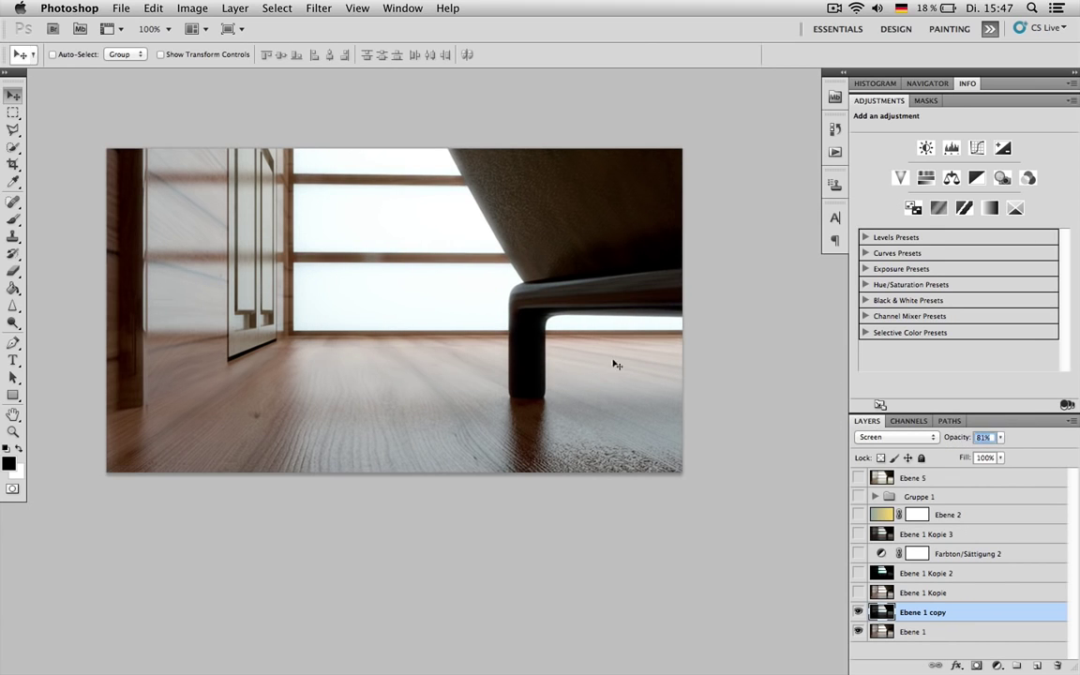
Rename the Ebene 1 copy layer to gaussian and duplicate it.
{"action": "double_click", "coordinate": [928, 613]}
{"action": "type", "text": "gl"}
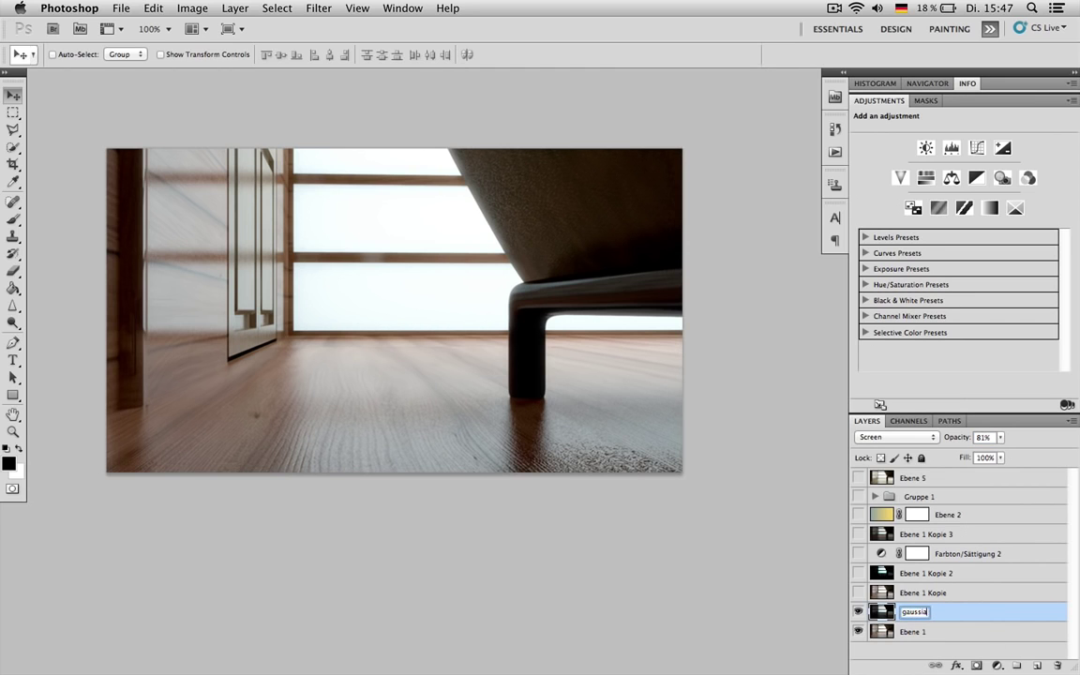
{"action": "key", "text": "Return"}
{"action": "key", "text": "super+j"}
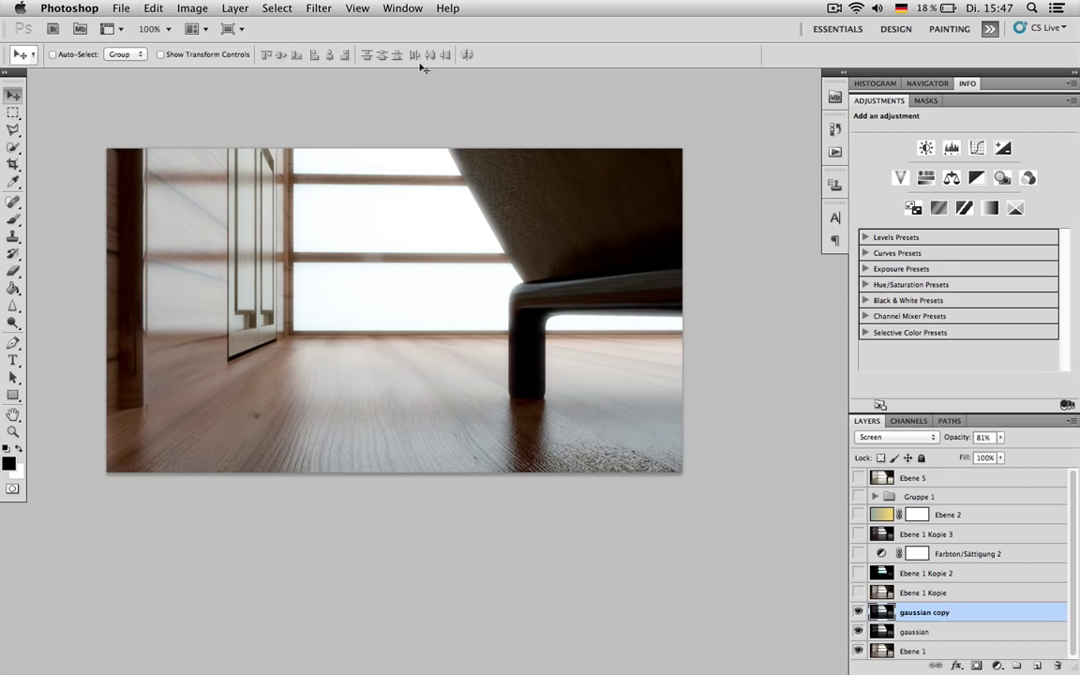
Preview a 193 pixel Motion Blur on the gaussian copy layer, trying angles such as -37° and 56°.
{"action": "left_click", "coordinate": [319, 8]}
{"action": "mouse_move", "coordinate": [386, 170]}
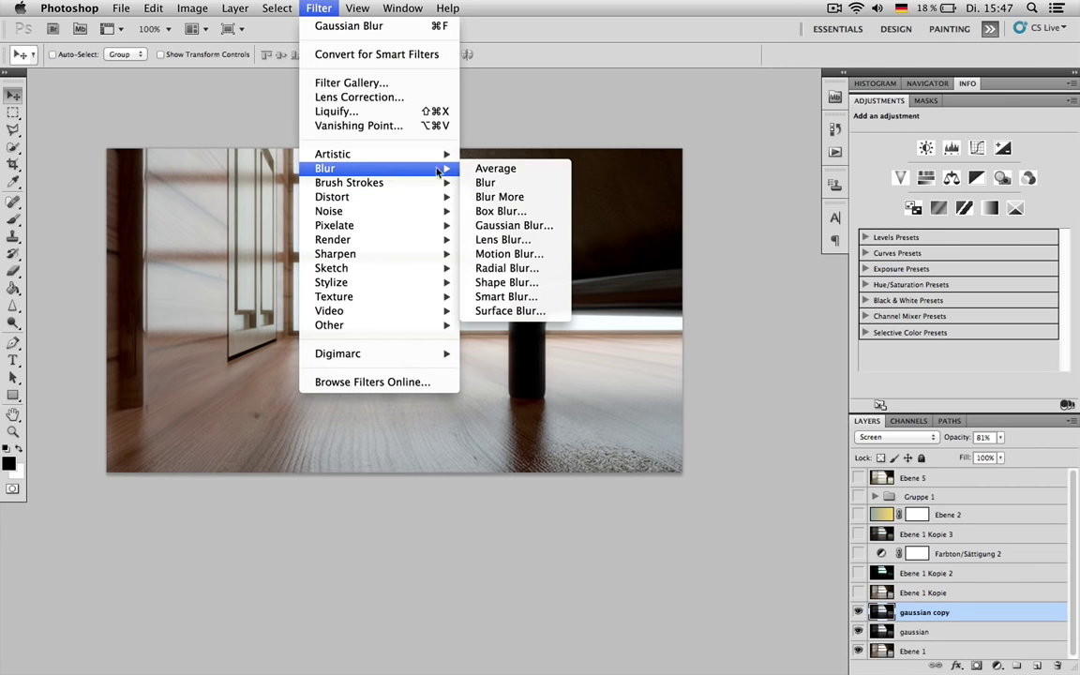
{"action": "left_click", "coordinate": [553, 254]}
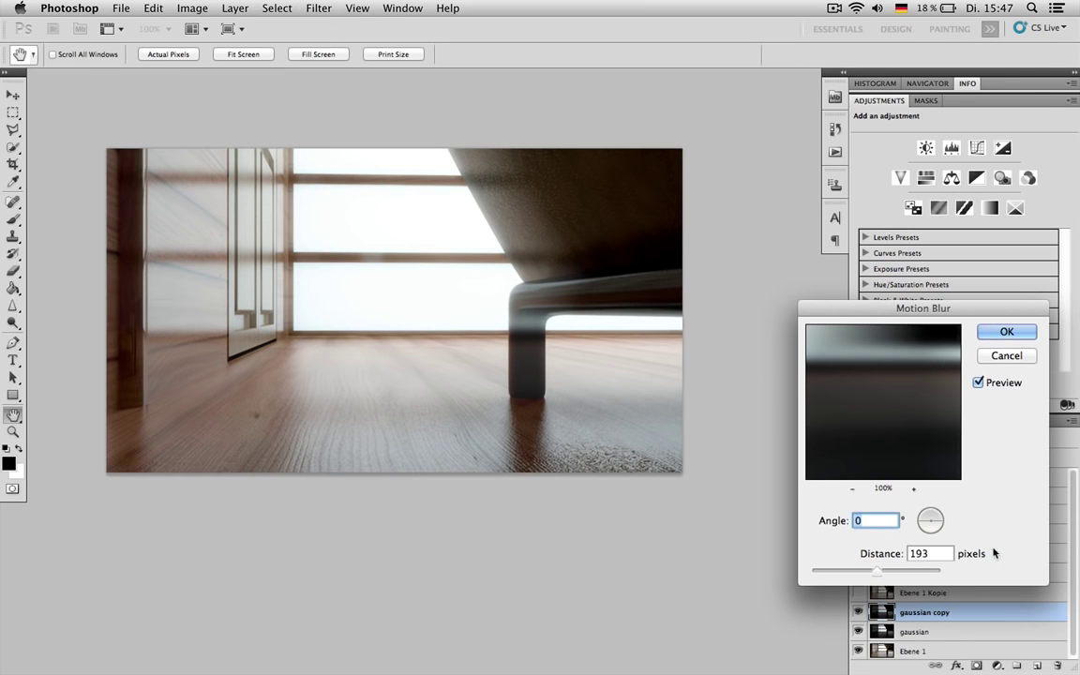
{"action": "left_click", "coordinate": [941, 531]}
{"action": "left_click_drag", "start_coordinate": [941, 531], "coordinate": [940, 530]}
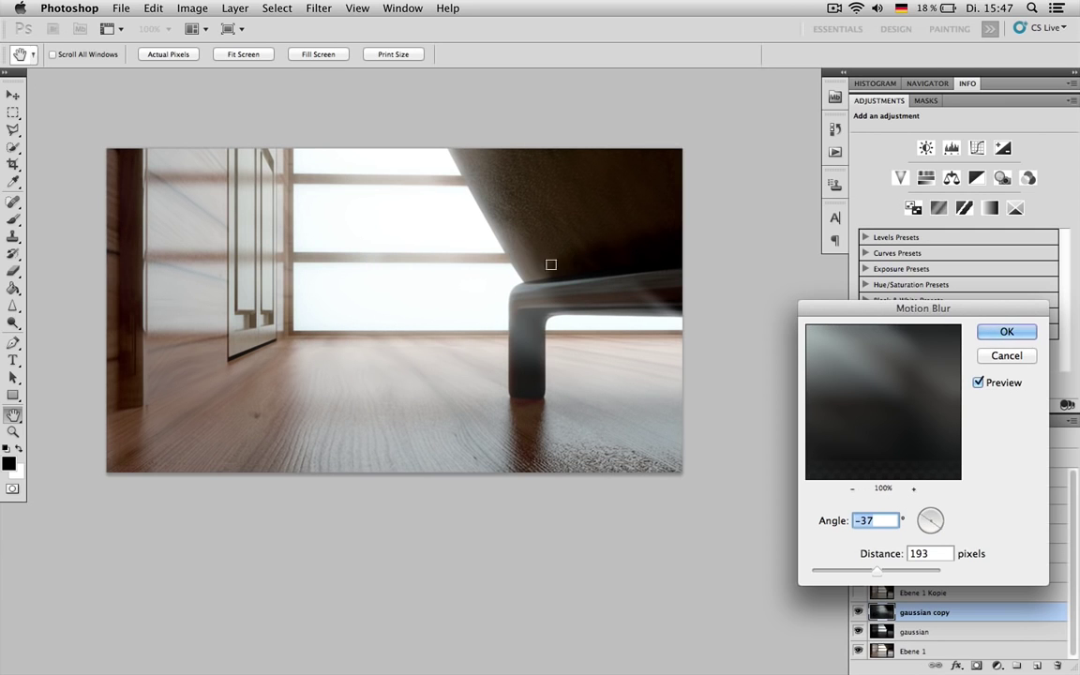
{"action": "left_click", "coordinate": [943, 518]}
{"action": "left_click", "coordinate": [940, 518]}
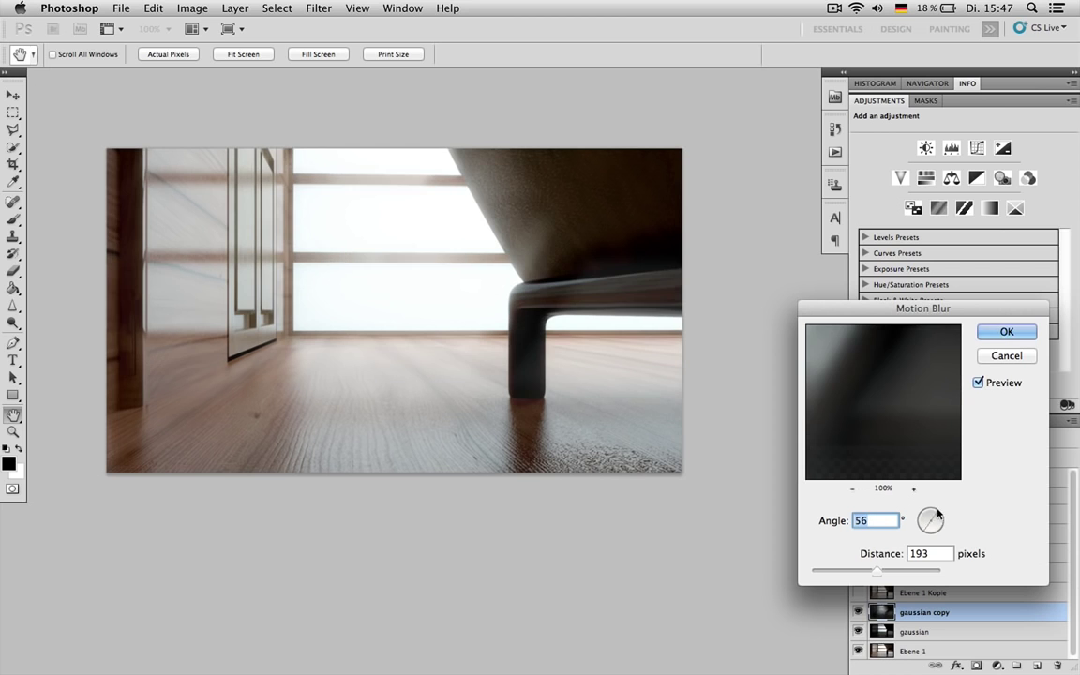
{"action": "left_click_drag", "start_coordinate": [941, 520], "coordinate": [942, 529]}
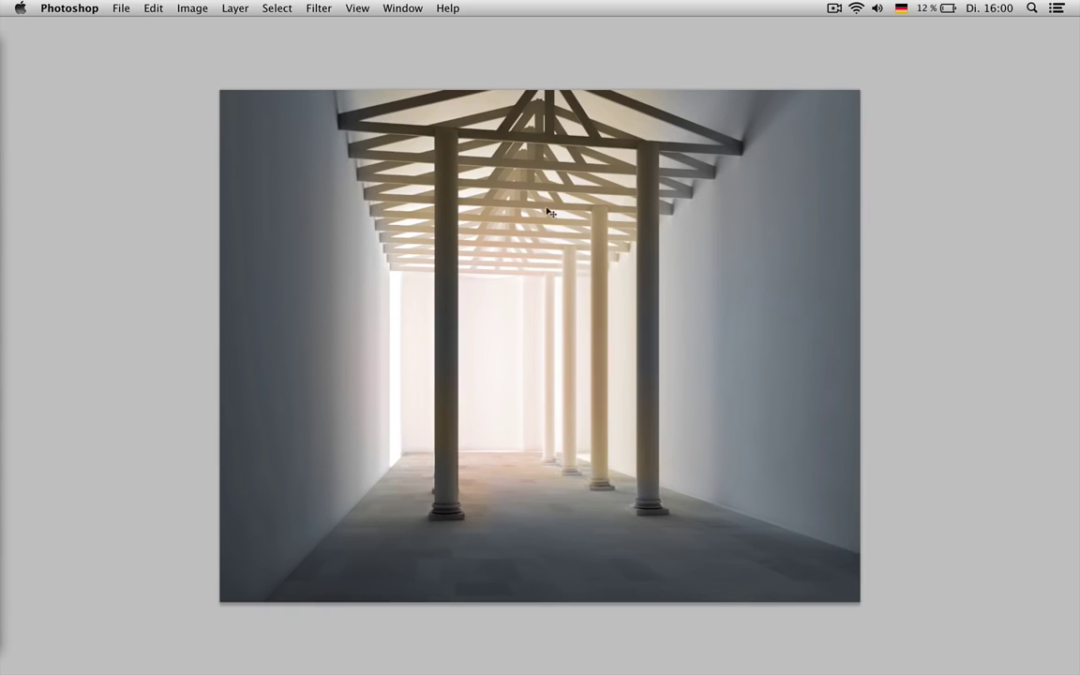
Display the hidden panels and reposition the columned hall image beside them.
{"action": "key", "text": "Tab"}
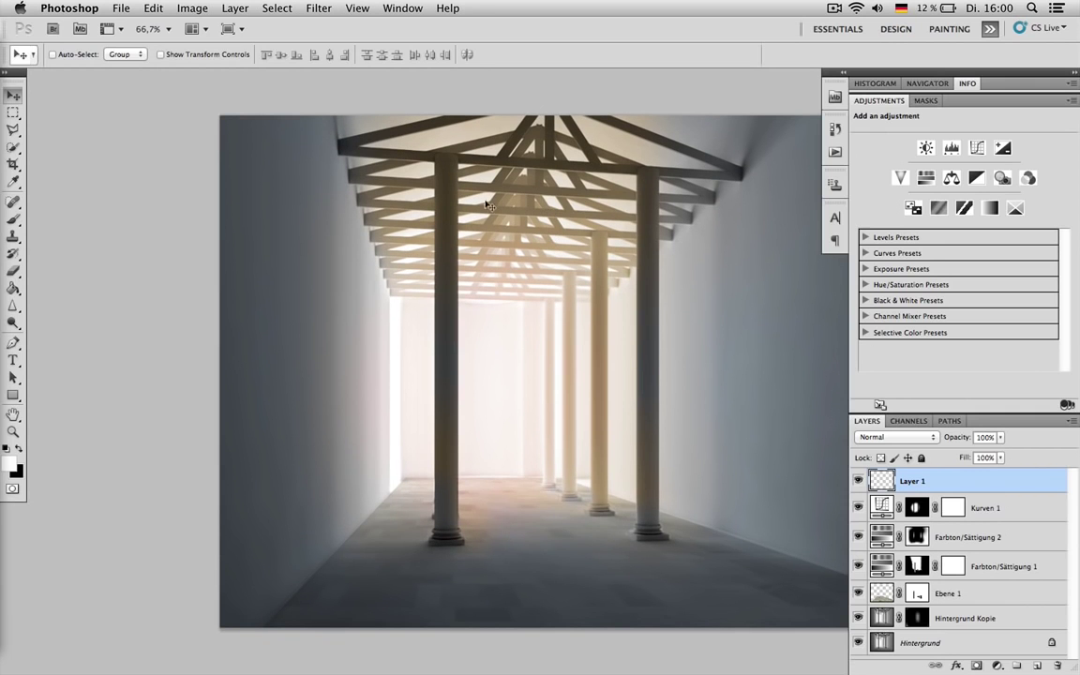
{"action": "left_click_drag", "start_coordinate": [588, 252], "coordinate": [462, 274]}
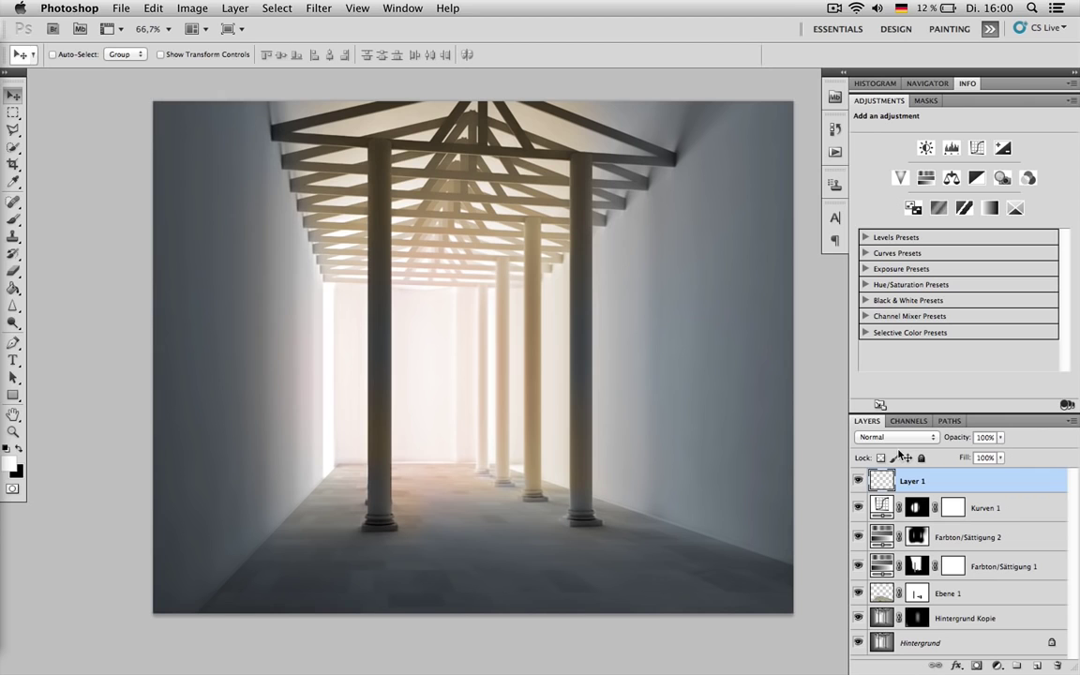
Delete Layer 1 and undo the deletion.
{"action": "key", "text": "BackSpace"}
{"action": "key", "text": "Return"}
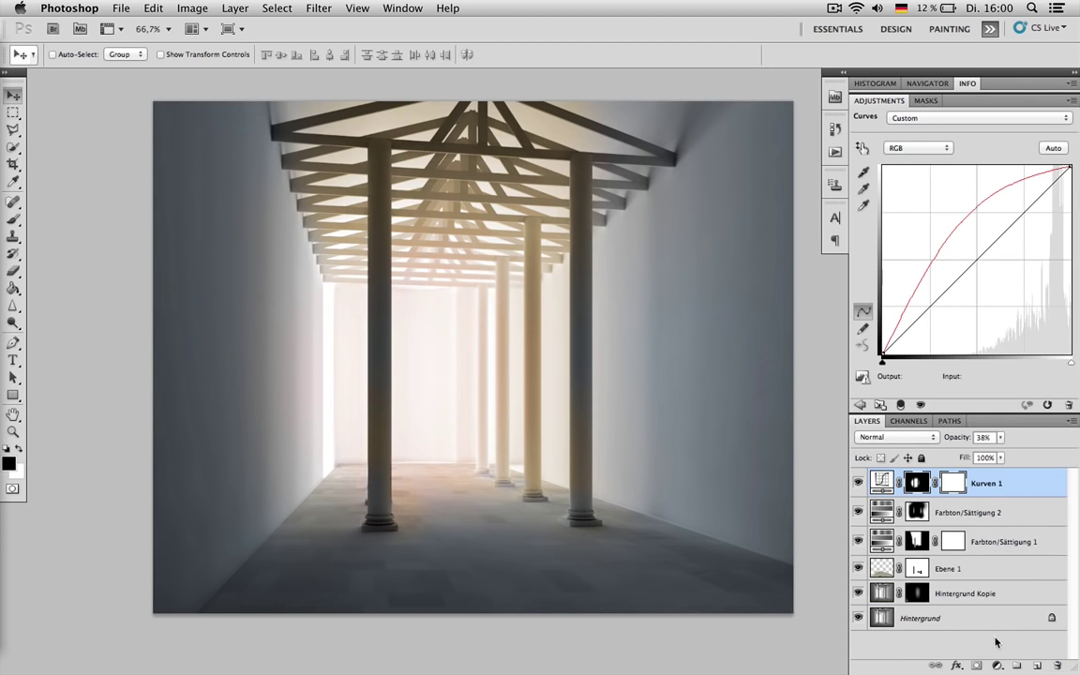
{"action": "key", "text": "super+z"}
{"action": "key", "text": "x"}
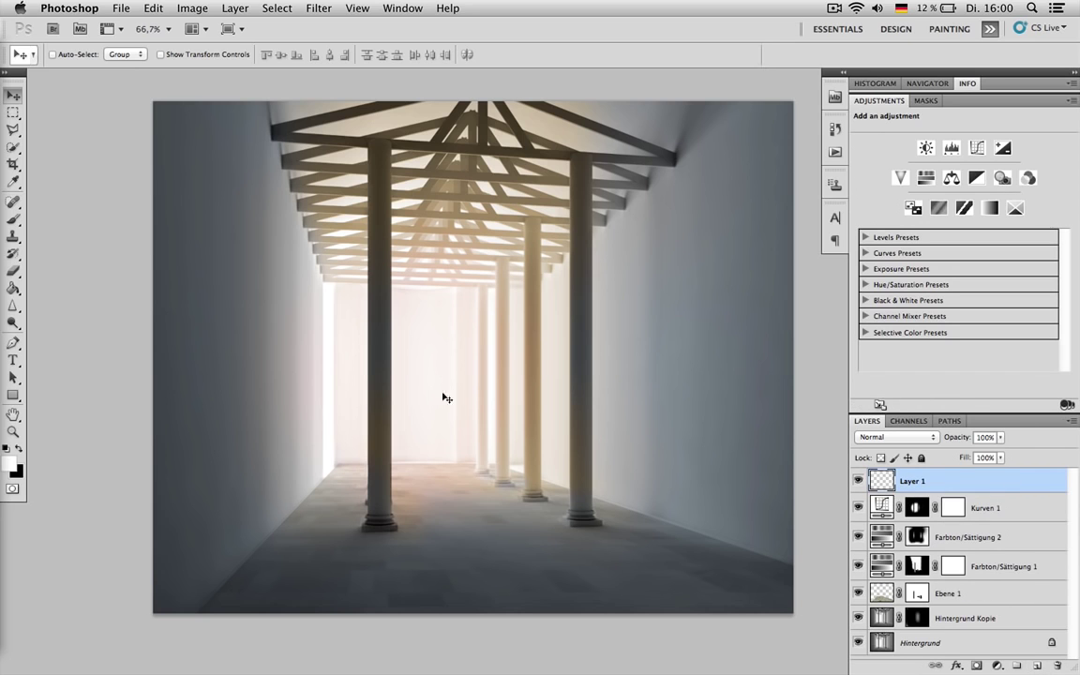
Try a soft white 569 px brush dab on Layer 1 at the far end of the hall and undo it.
{"action": "left_click", "coordinate": [14, 219]}
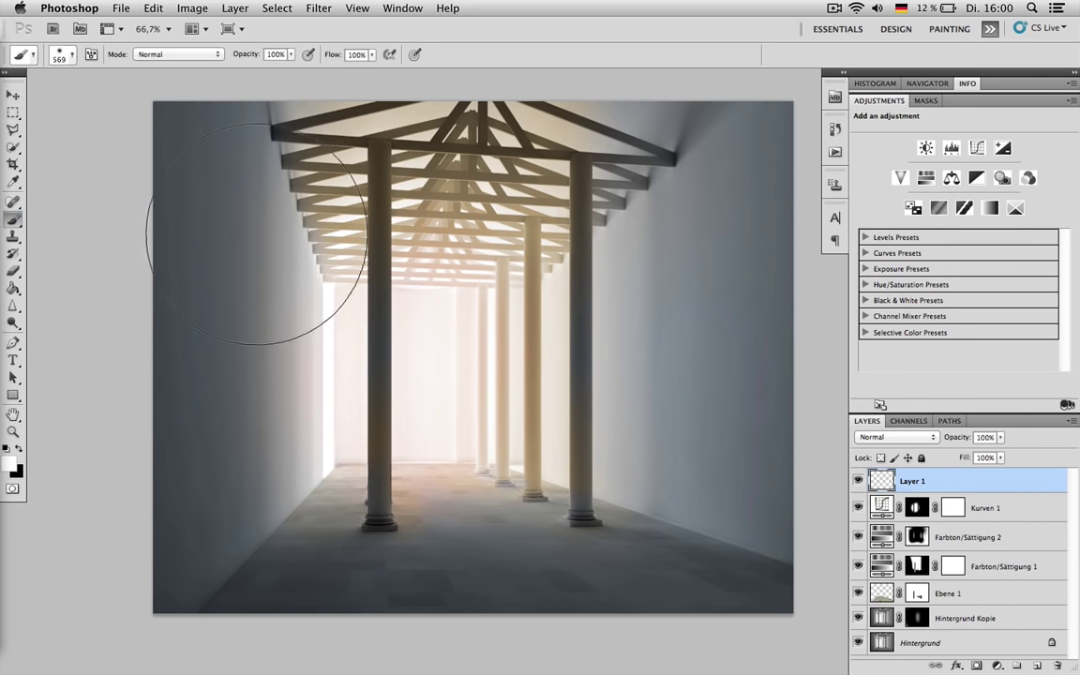
{"action": "left_click", "coordinate": [469, 261]}
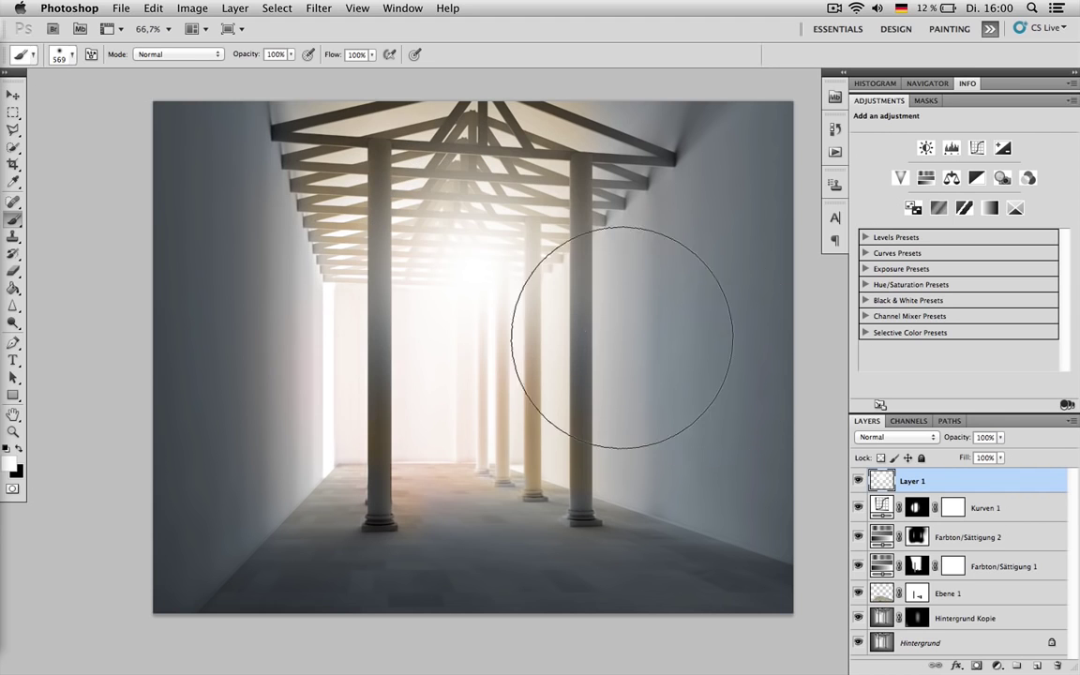
{"action": "key", "text": "ctrl+z"}
Reduce the brush size to 166 px and try it beside the rear columns.
{"action": "right_click", "coordinate": [494, 293]}
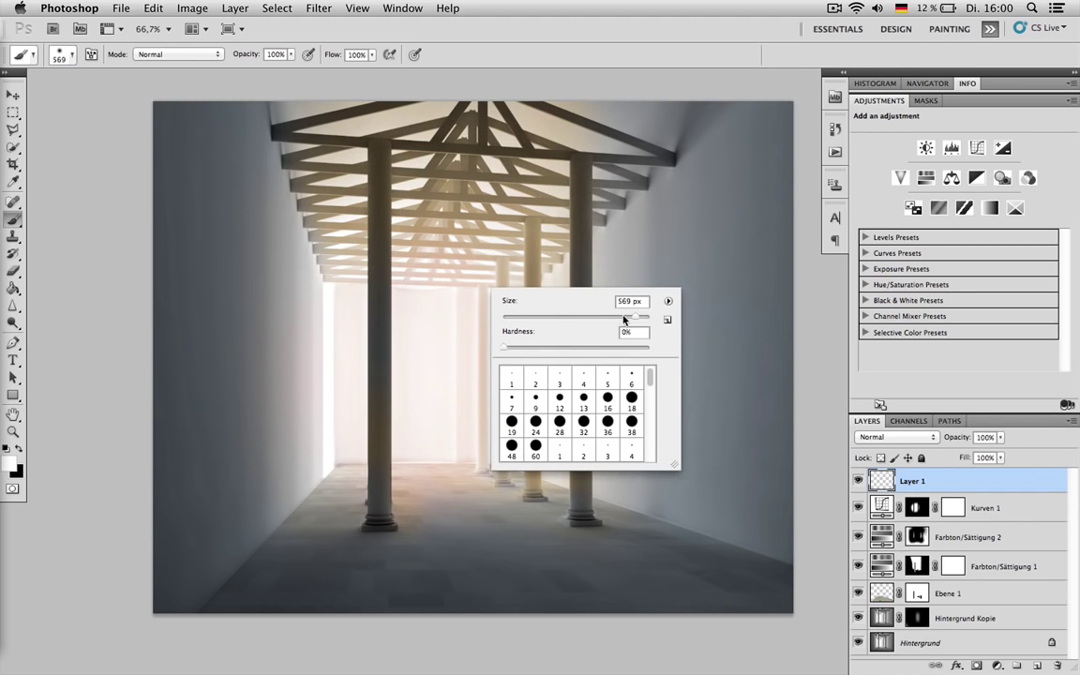
{"action": "left_click_drag", "start_coordinate": [618, 319], "coordinate": [620, 319]}
{"action": "left_click", "coordinate": [504, 348]}
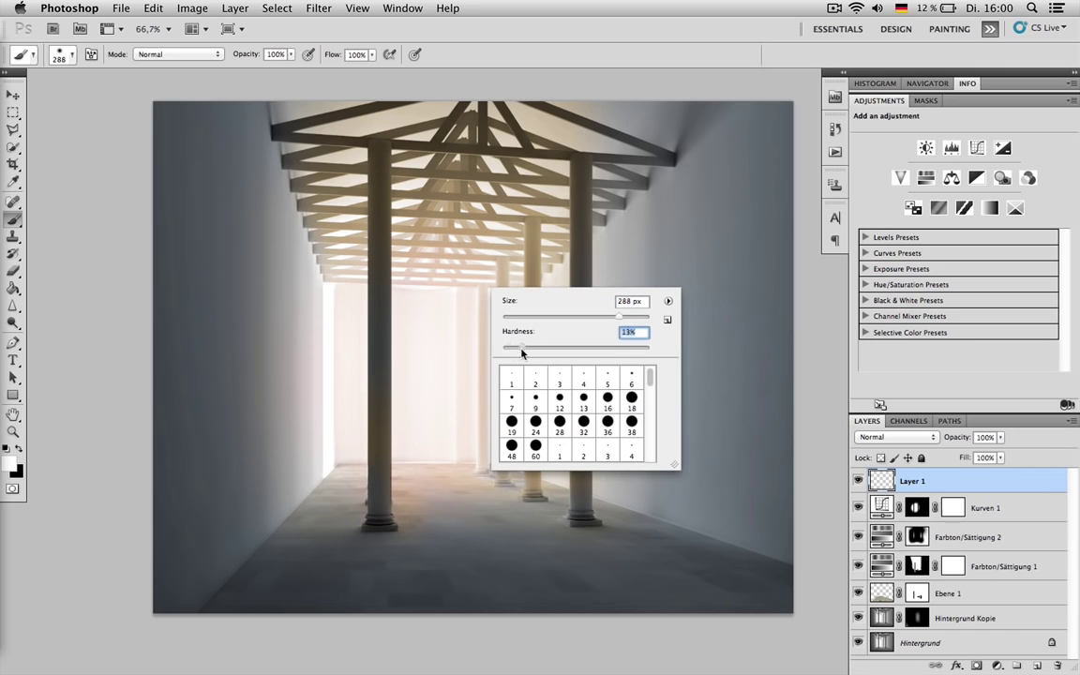
{"action": "mouse_move", "coordinate": [618, 318]}
{"action": "left_mouse_down"}
{"action": "mouse_move", "coordinate": [562, 318]}
{"action": "mouse_move", "coordinate": [601, 324]}
{"action": "left_mouse_up"}
{"action": "left_click", "coordinate": [504, 278]}
{"action": "left_click", "coordinate": [515, 273]}
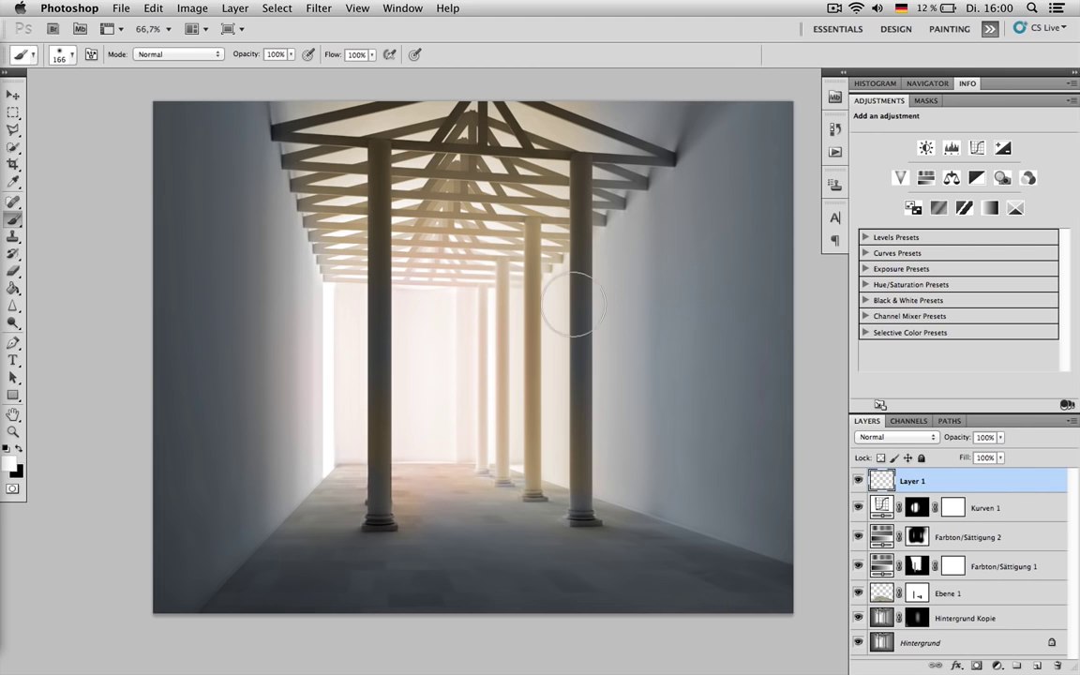
Try a 391 px white brush dab below the rear roof beams and undo it.
{"action": "right_click", "coordinate": [579, 300]}
{"action": "left_click_drag", "start_coordinate": [697, 325], "coordinate": [718, 326]}
{"action": "left_click", "coordinate": [495, 297]}
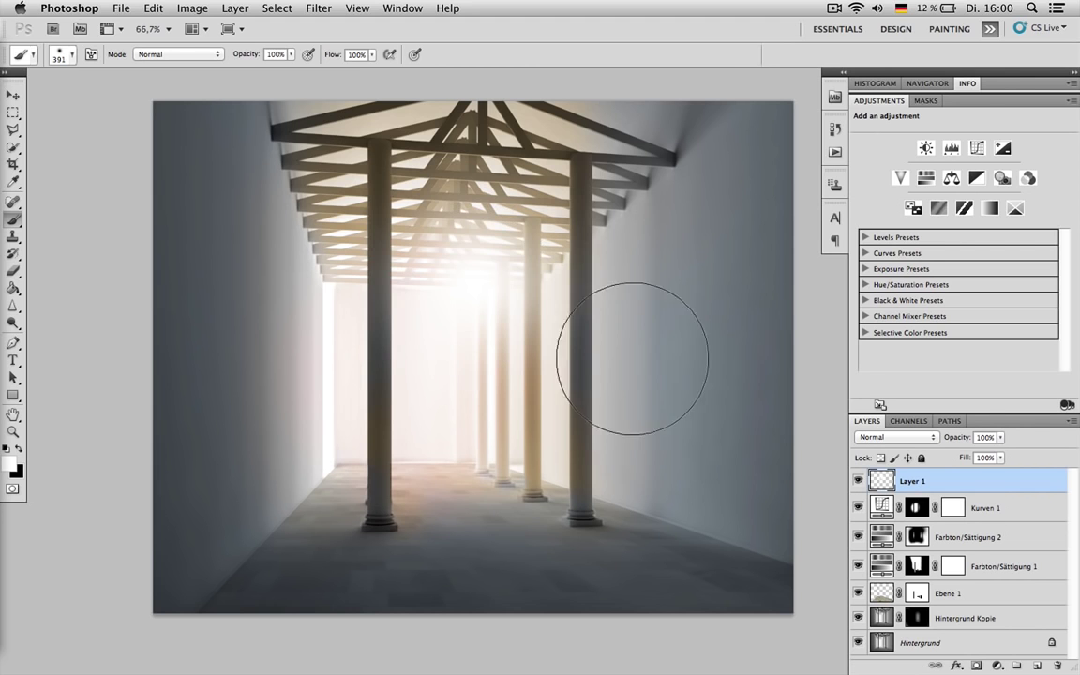
{"action": "key", "text": "super+z"}
Try a 156 px white brush dab at the top of the rear columns and undo it.
{"action": "right_click", "coordinate": [478, 278]}
{"action": "left_click", "coordinate": [591, 307]}
{"action": "left_click", "coordinate": [485, 262]}
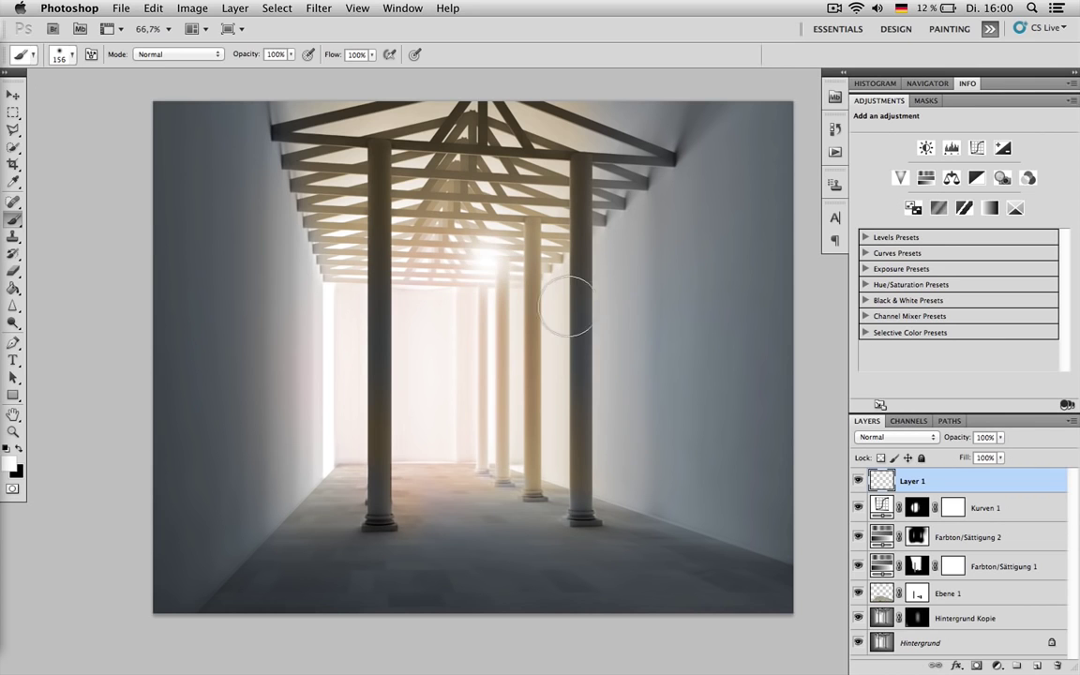
{"action": "key", "text": "super+z"}
Paint a soft white 226 px glow on Layer 1 below the rear roof beams, adjusting its position and trying 86% opacity.
{"action": "right_click", "coordinate": [503, 284]}
{"action": "left_click_drag", "start_coordinate": [626, 294], "coordinate": [635, 294]}
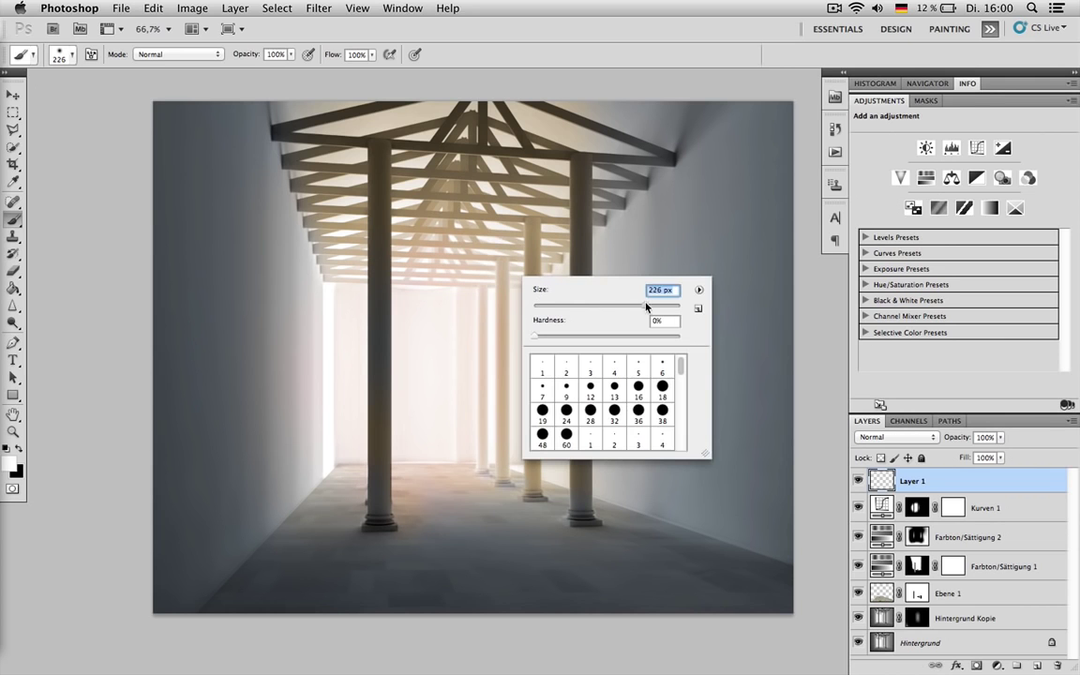
{"action": "left_click", "coordinate": [469, 272]}
{"action": "key", "text": "v"}
{"action": "mouse_move", "coordinate": [488, 286]}
{"action": "left_mouse_down"}
{"action": "mouse_move", "coordinate": [472, 299]}
{"action": "mouse_move", "coordinate": [328, 307]}
{"action": "mouse_move", "coordinate": [470, 283]}
{"action": "left_mouse_up"}
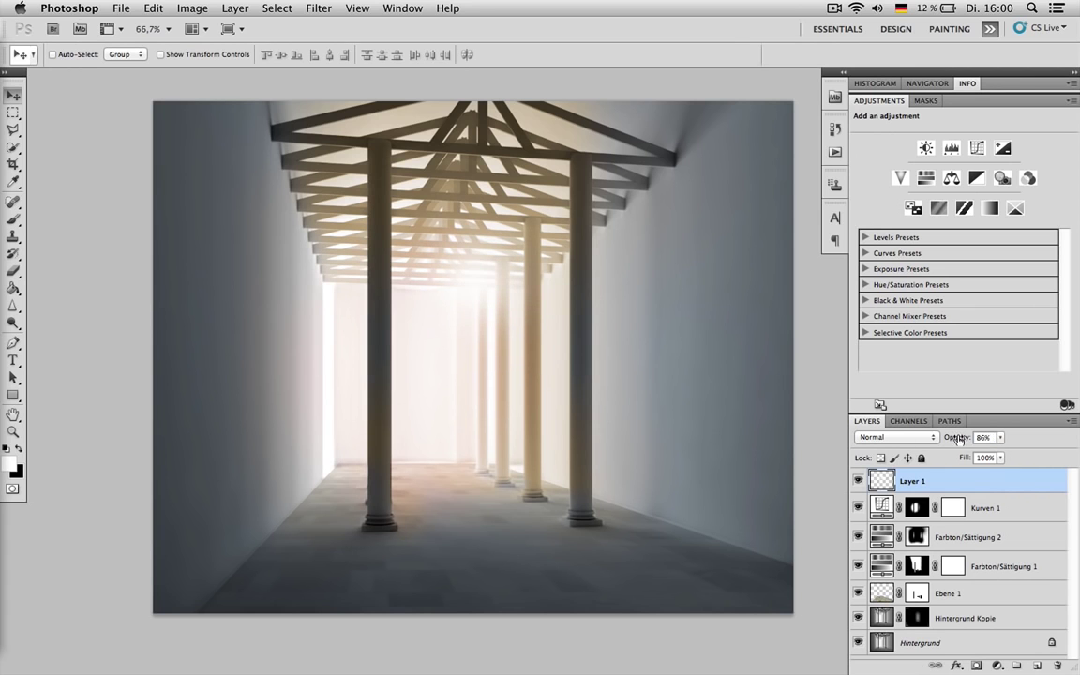
{"action": "left_click_drag", "start_coordinate": [970, 438], "coordinate": [959, 441]}
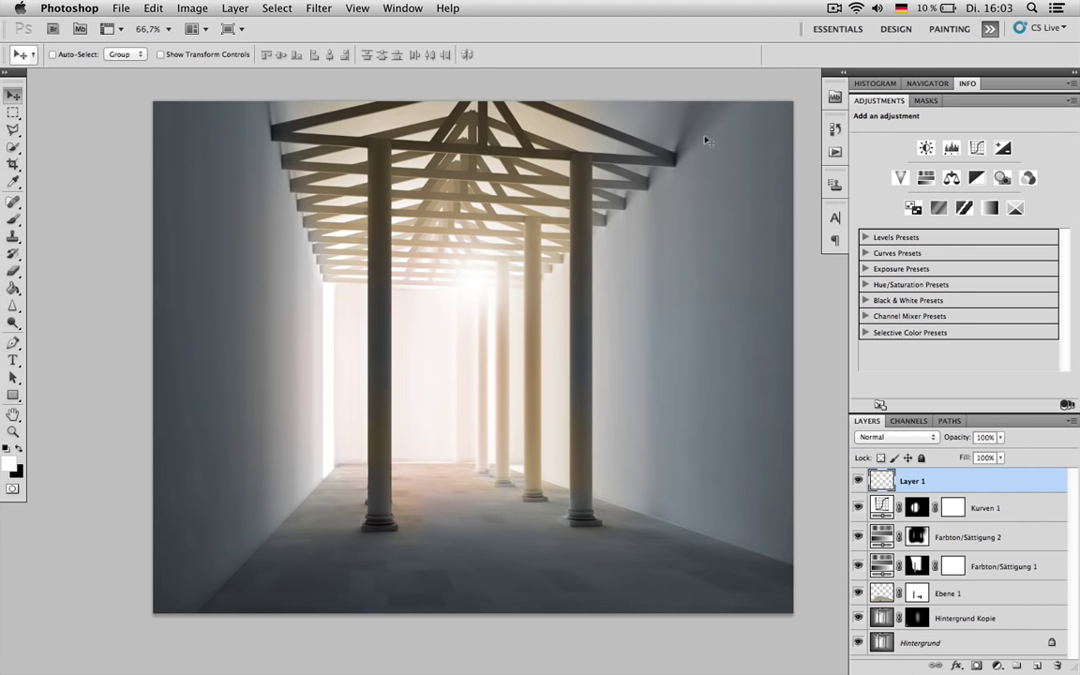
Transform the white glow on Layer 1 into a thin, widened horizontal light streak and place it across the columns.
{"action": "key", "text": "super+t"}
{"action": "mouse_move", "coordinate": [477, 186]}
{"action": "left_mouse_down"}
{"action": "mouse_move", "coordinate": [474, 282]}
{"action": "mouse_move", "coordinate": [473, 265]}
{"action": "mouse_move", "coordinate": [424, 333]}
{"action": "mouse_move", "coordinate": [345, 357]}
{"action": "mouse_move", "coordinate": [453, 368]}
{"action": "mouse_move", "coordinate": [483, 330]}
{"action": "mouse_move", "coordinate": [418, 265]}
{"action": "mouse_move", "coordinate": [429, 272]}
{"action": "left_mouse_up"}
{"action": "key", "text": "Return"}
{"action": "key", "text": "super+t"}
{"action": "left_click_drag", "start_coordinate": [519, 270], "coordinate": [867, 270]}
{"action": "mouse_move", "coordinate": [597, 275]}
{"action": "left_mouse_down"}
{"action": "mouse_move", "coordinate": [598, 264]}
{"action": "mouse_move", "coordinate": [519, 307]}
{"action": "mouse_move", "coordinate": [514, 322]}
{"action": "left_mouse_up"}
{"action": "key", "text": "Return"}
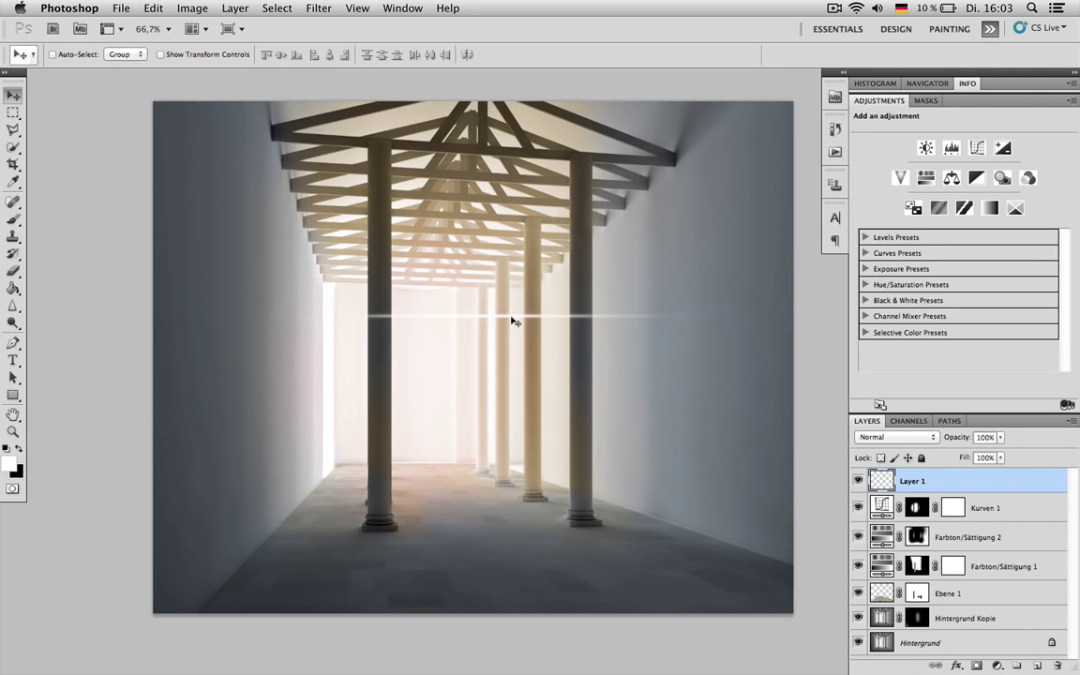
Soften the horizontal light streak on Layer 1 with a Gaussian Blur at a reduced radius.
{"action": "left_click", "coordinate": [319, 9]}
{"action": "mouse_move", "coordinate": [347, 168]}
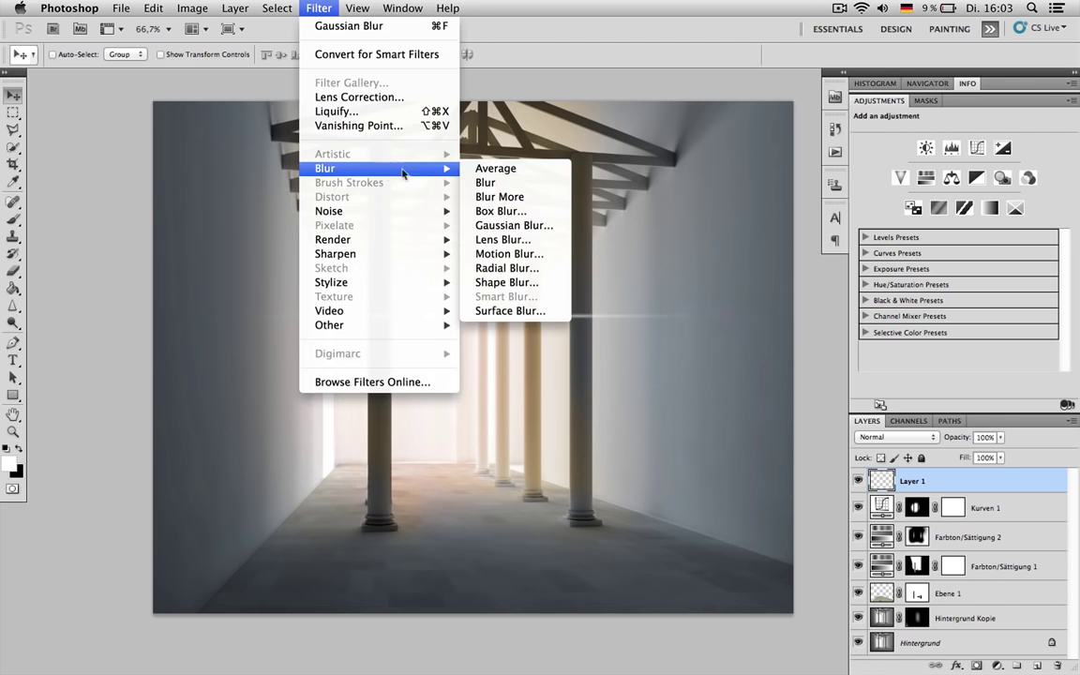
{"action": "left_click", "coordinate": [513, 226]}
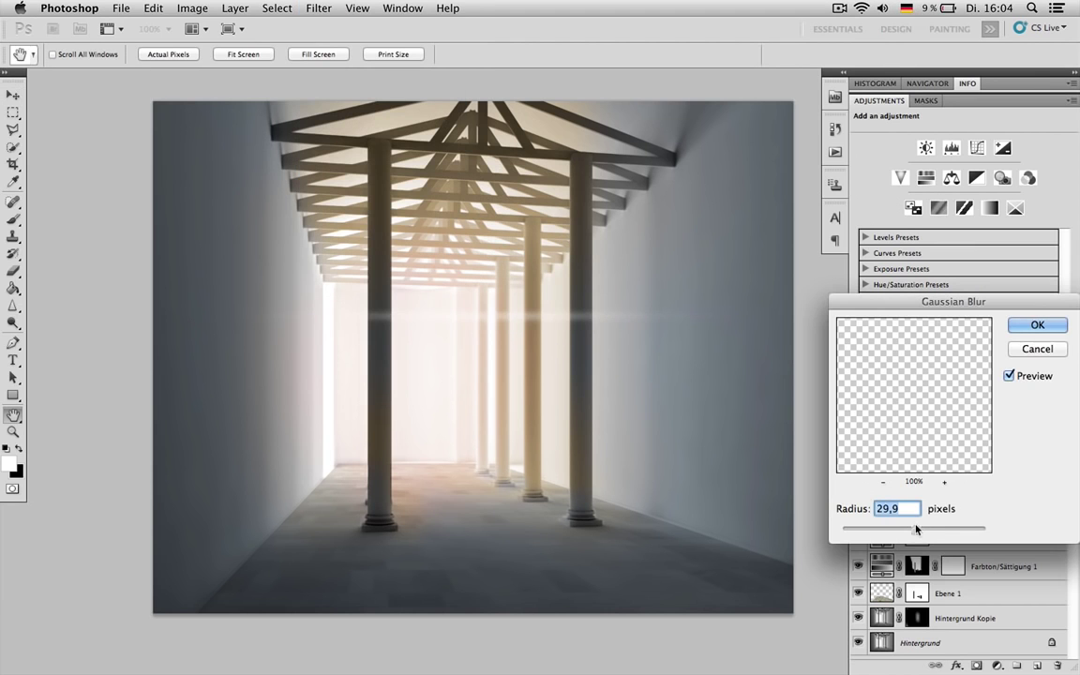
{"action": "left_click_drag", "start_coordinate": [918, 530], "coordinate": [897, 531]}
{"action": "left_click", "coordinate": [1036, 324]}
{"action": "key", "text": "v"}
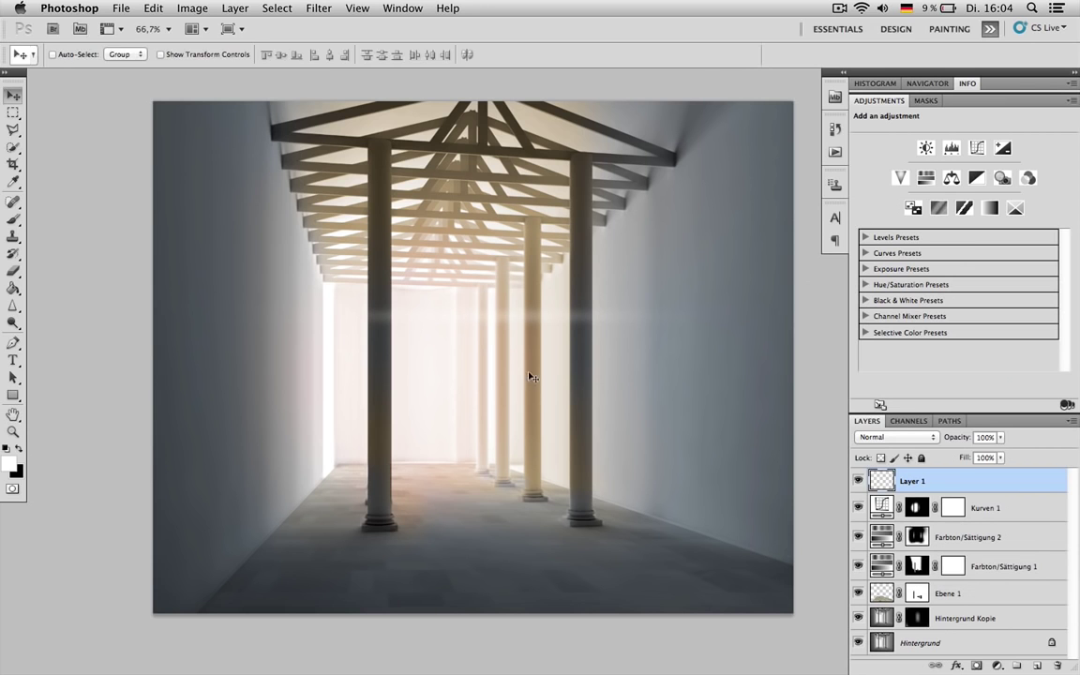
Rotate the blurred light streak into a diagonal ray falling past the rear columns and adjust its transform again.
{"action": "key", "text": "super+t"}
{"action": "mouse_move", "coordinate": [758, 243]}
{"action": "left_mouse_down"}
{"action": "mouse_move", "coordinate": [705, 396]}
{"action": "mouse_move", "coordinate": [650, 414]}
{"action": "left_mouse_up"}
{"action": "key", "text": "Return"}
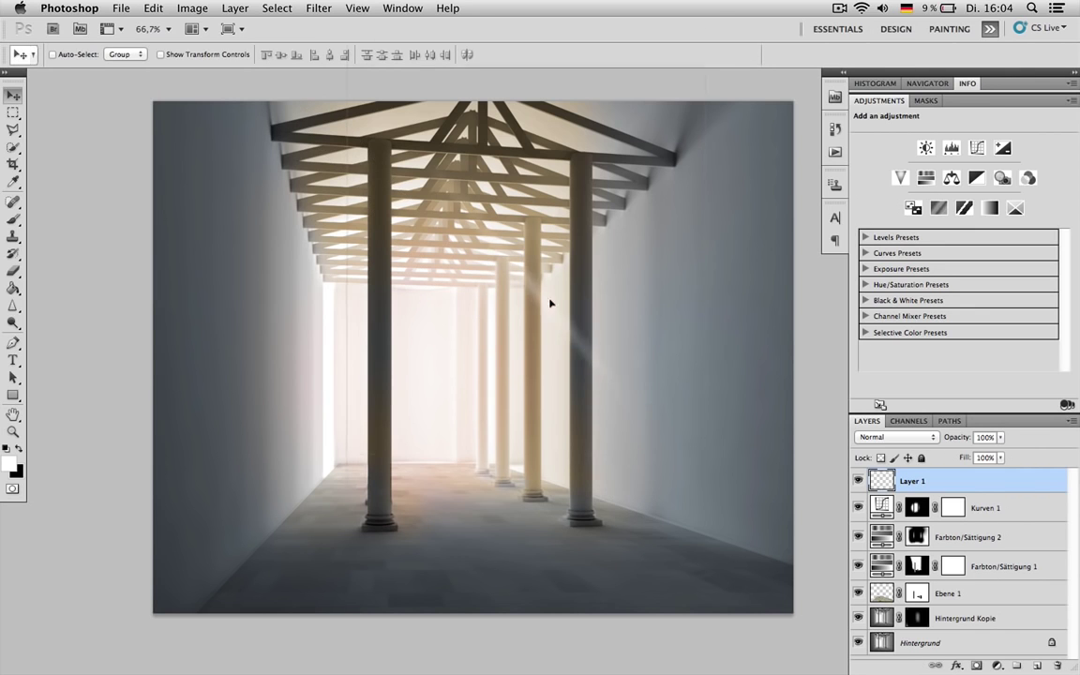
{"action": "key", "text": "super+t"}
{"action": "left_click_drag", "start_coordinate": [658, 292], "coordinate": [593, 483]}
{"action": "key", "text": "Return"}
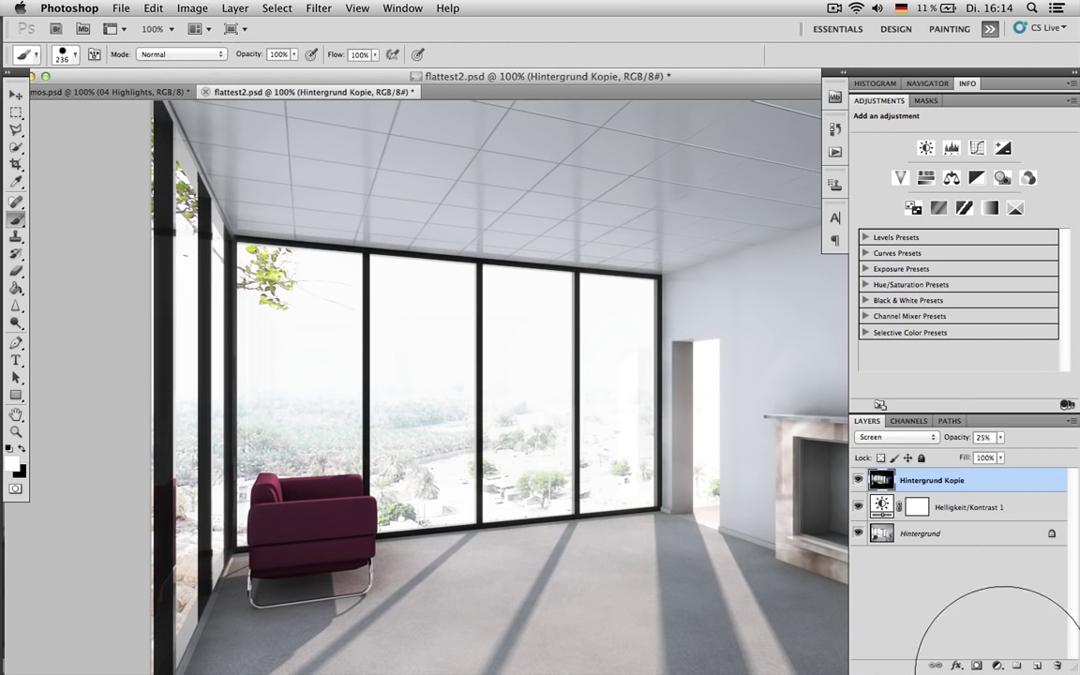
In flattest2.psd, add a new layer and stamp a white 236 px disc with 96% brush hardness over the window's ceiling edge.
{"action": "left_click", "coordinate": [1036, 666]}
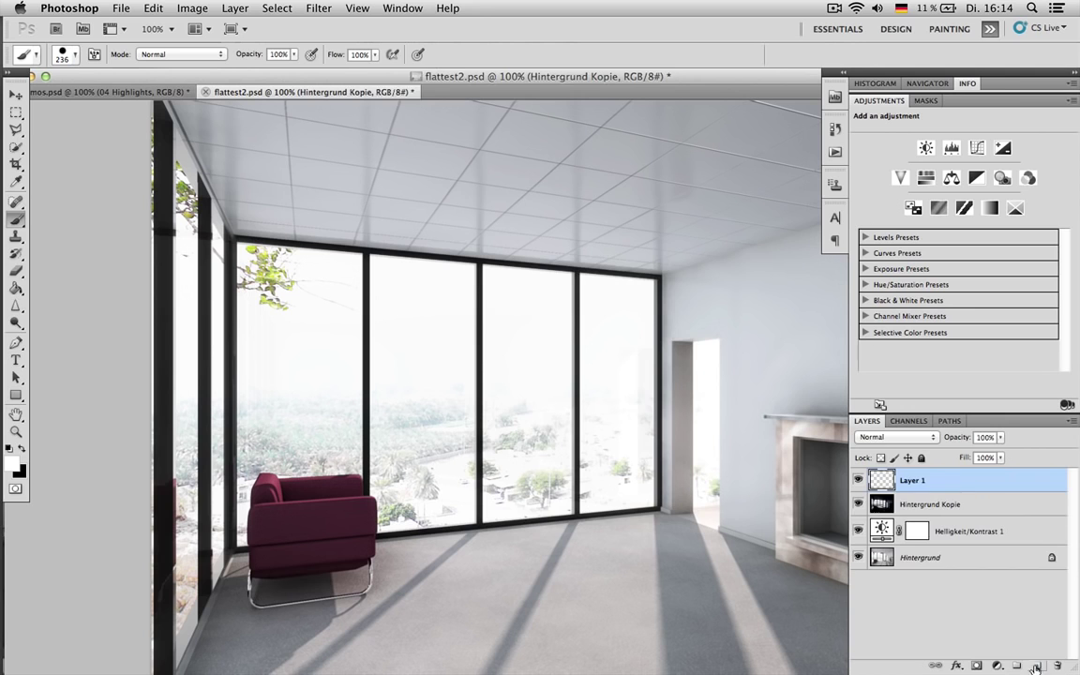
{"action": "right_click", "coordinate": [549, 265]}
{"action": "left_click", "coordinate": [704, 320]}
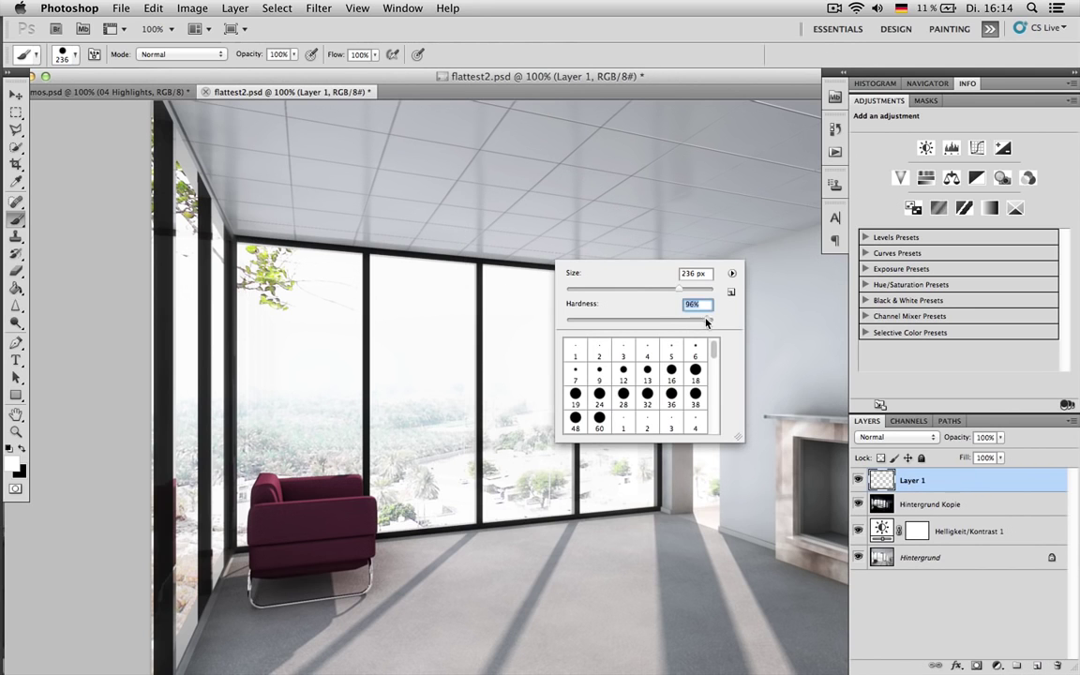
{"action": "left_click", "coordinate": [529, 239]}
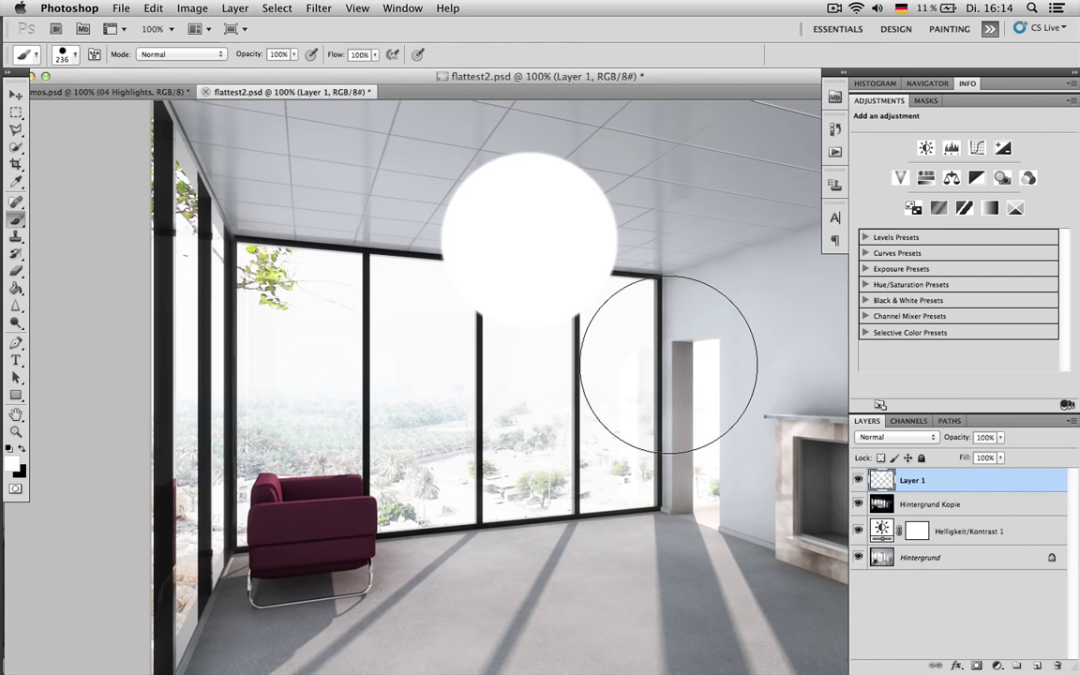
Add 54.20% Uniform noise to the white disc on Layer 1.
{"action": "left_click", "coordinate": [319, 7]}
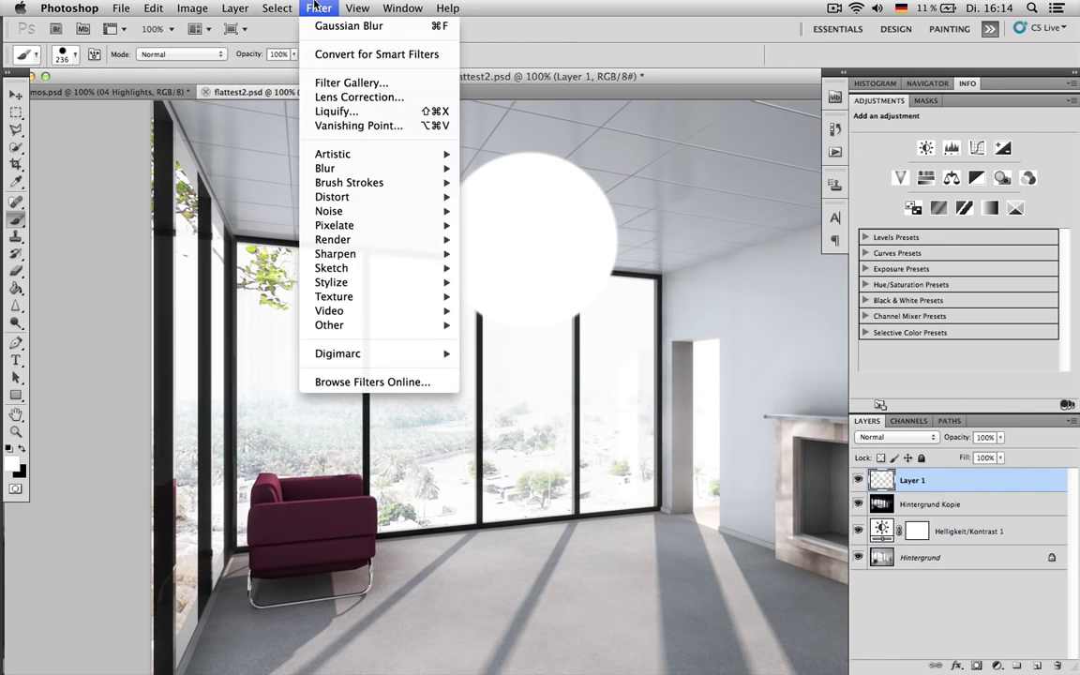
{"action": "mouse_move", "coordinate": [410, 212]}
{"action": "left_click", "coordinate": [500, 221]}
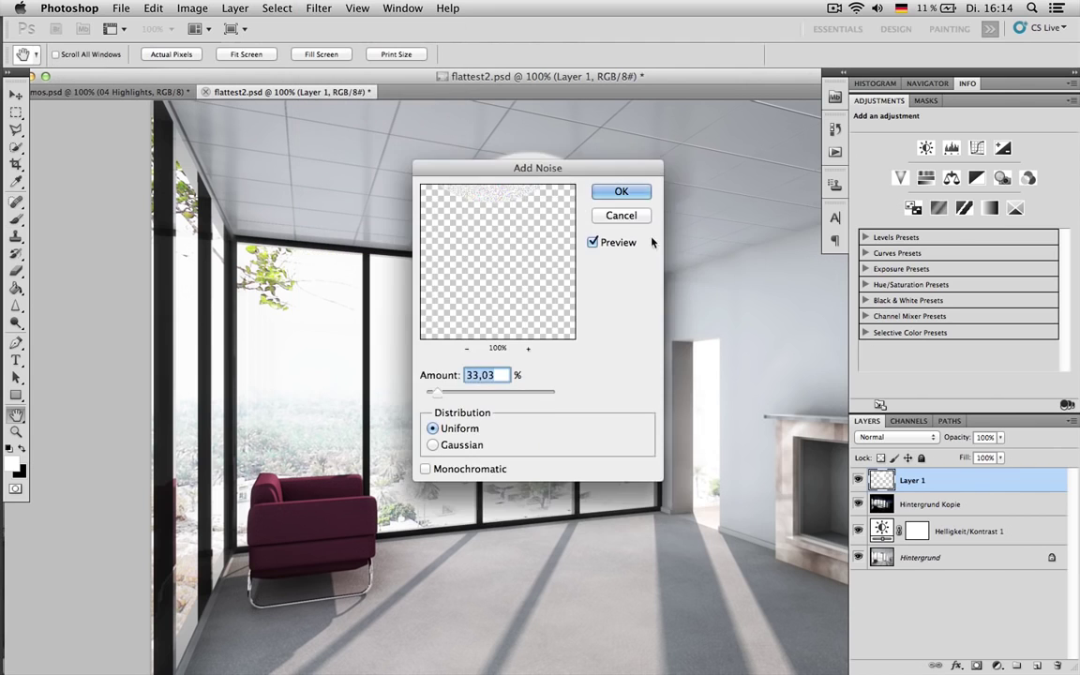
{"action": "mouse_move", "coordinate": [530, 167]}
{"action": "left_mouse_down"}
{"action": "mouse_move", "coordinate": [851, 236]}
{"action": "mouse_move", "coordinate": [828, 198]}
{"action": "left_mouse_up"}
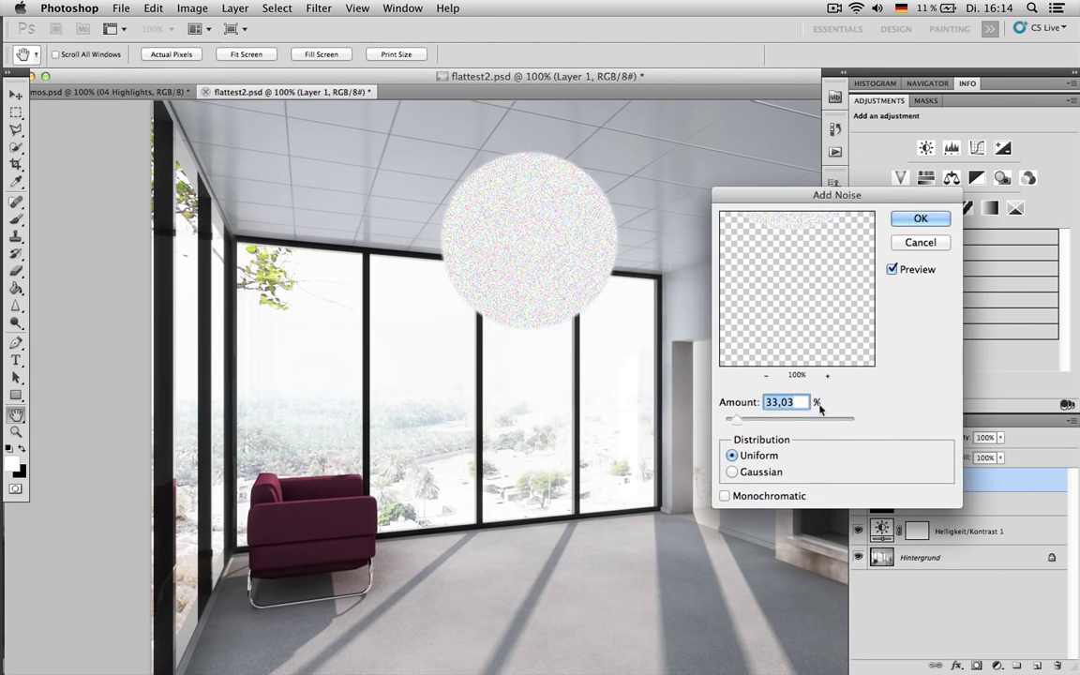
{"action": "left_click", "coordinate": [746, 419]}
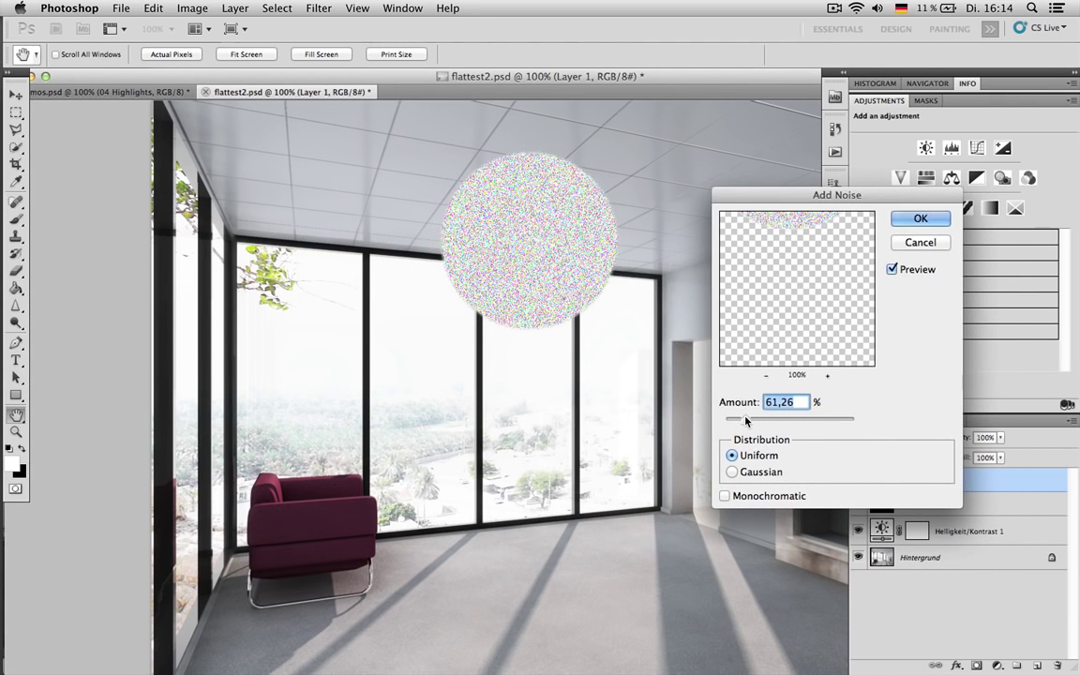
{"action": "left_click_drag", "start_coordinate": [745, 419], "coordinate": [741, 419]}
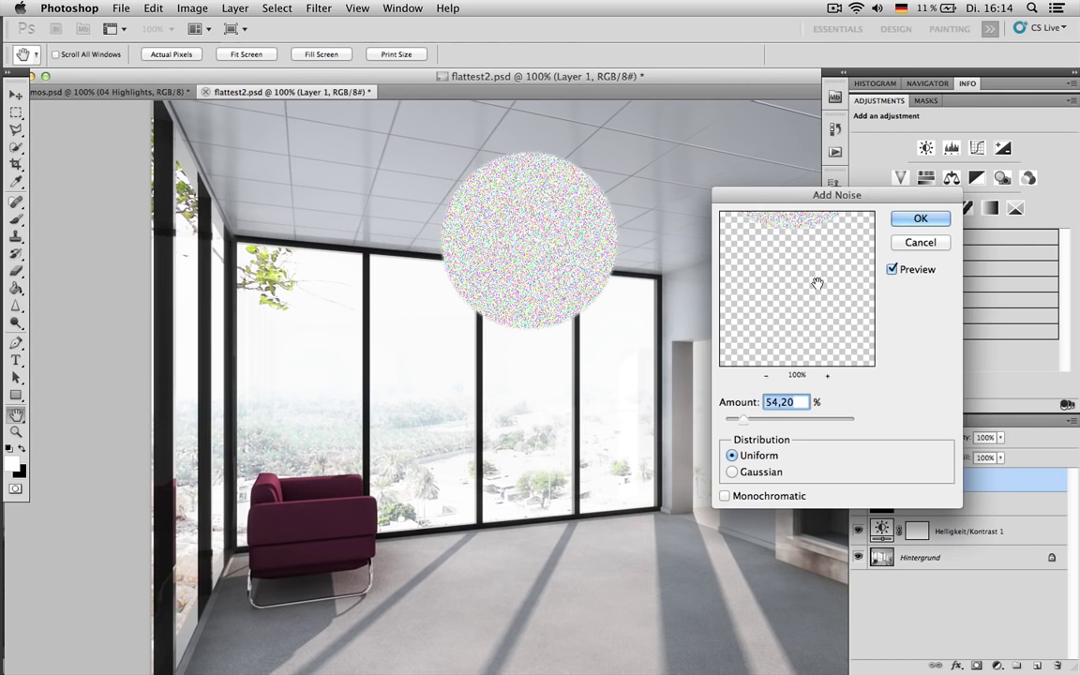
{"action": "left_click", "coordinate": [917, 218]}
Soften the noisy disc with a Gaussian Blur of about 1.6 px radius.
{"action": "left_click", "coordinate": [319, 8]}
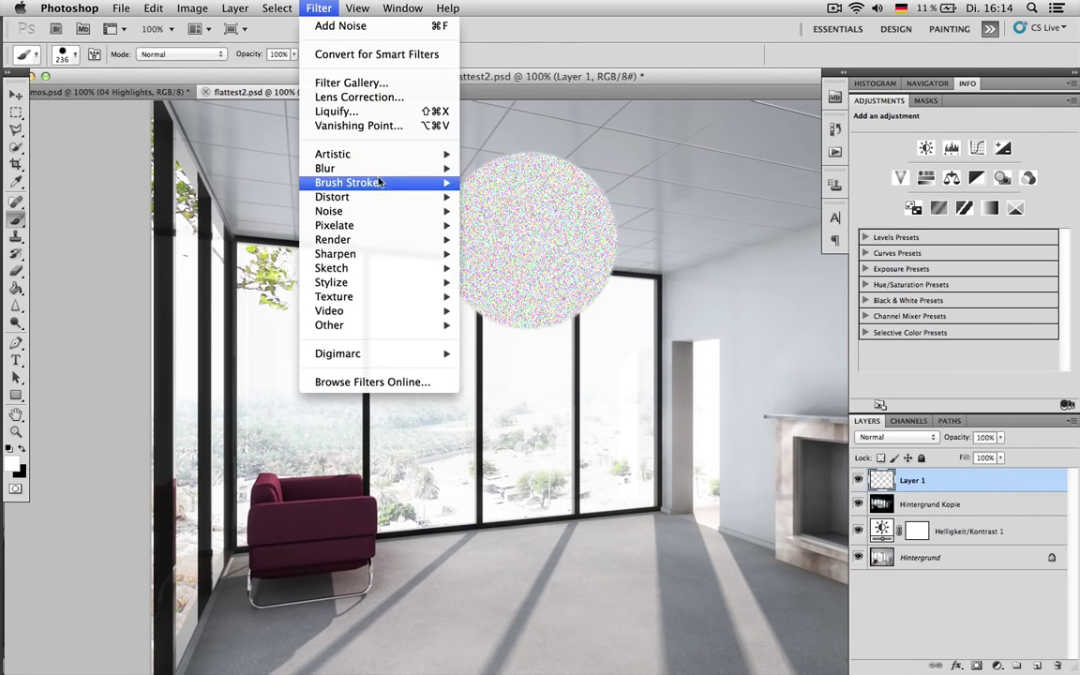
{"action": "mouse_move", "coordinate": [413, 172]}
{"action": "left_click", "coordinate": [523, 231]}
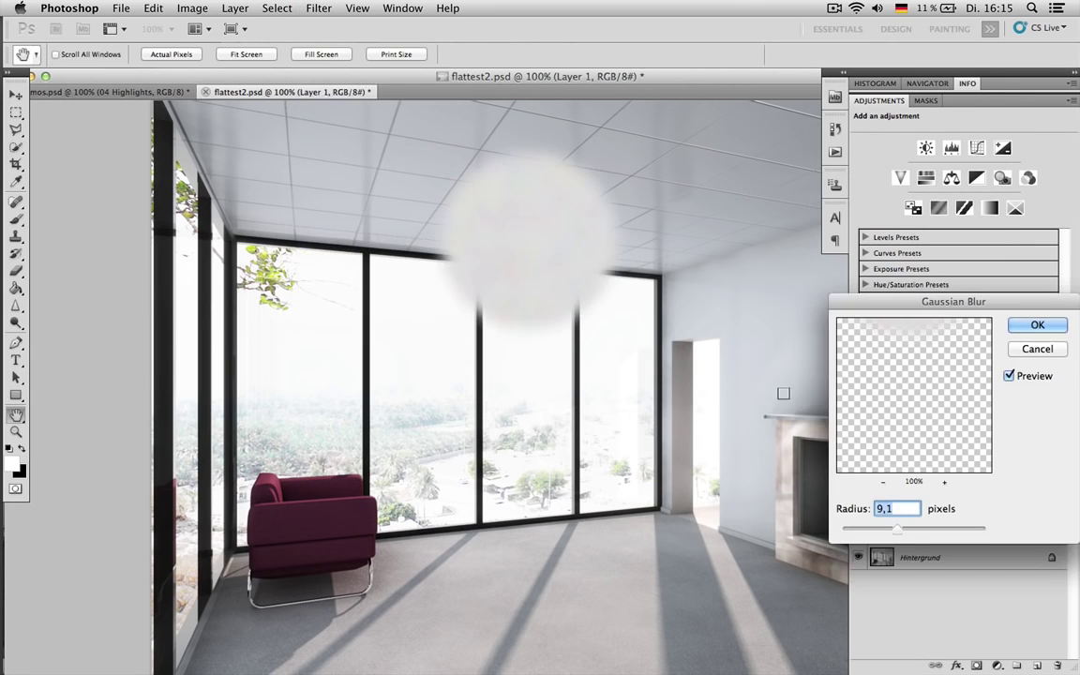
{"action": "left_click_drag", "start_coordinate": [857, 531], "coordinate": [855, 532]}
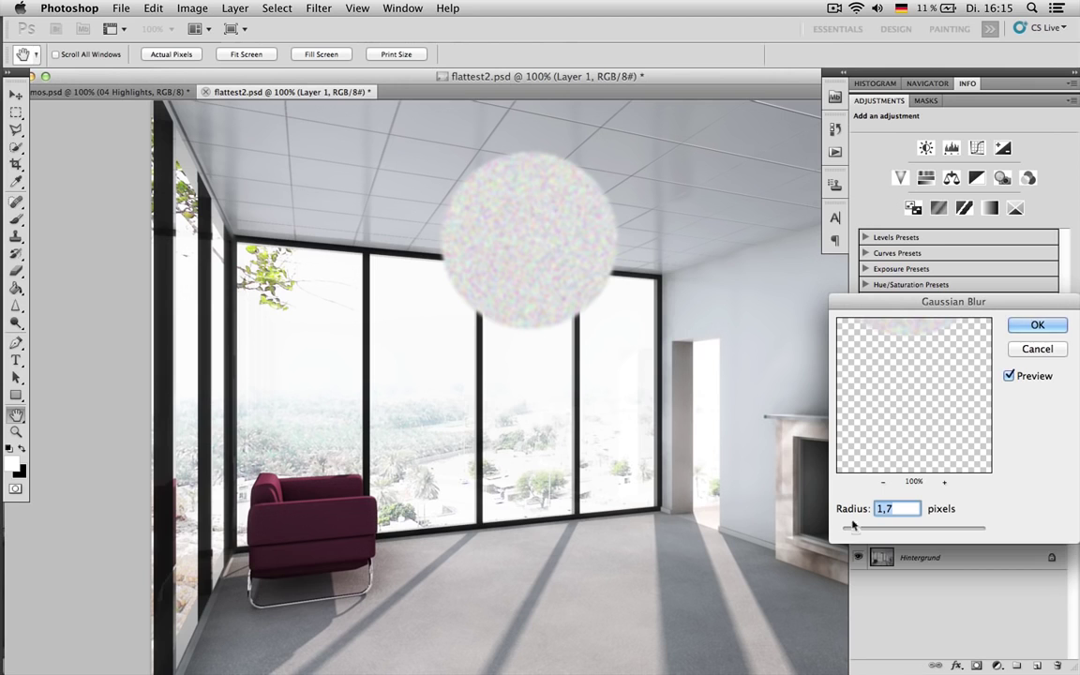
{"action": "left_click_drag", "start_coordinate": [857, 531], "coordinate": [855, 533]}
{"action": "left_click", "coordinate": [1017, 325]}
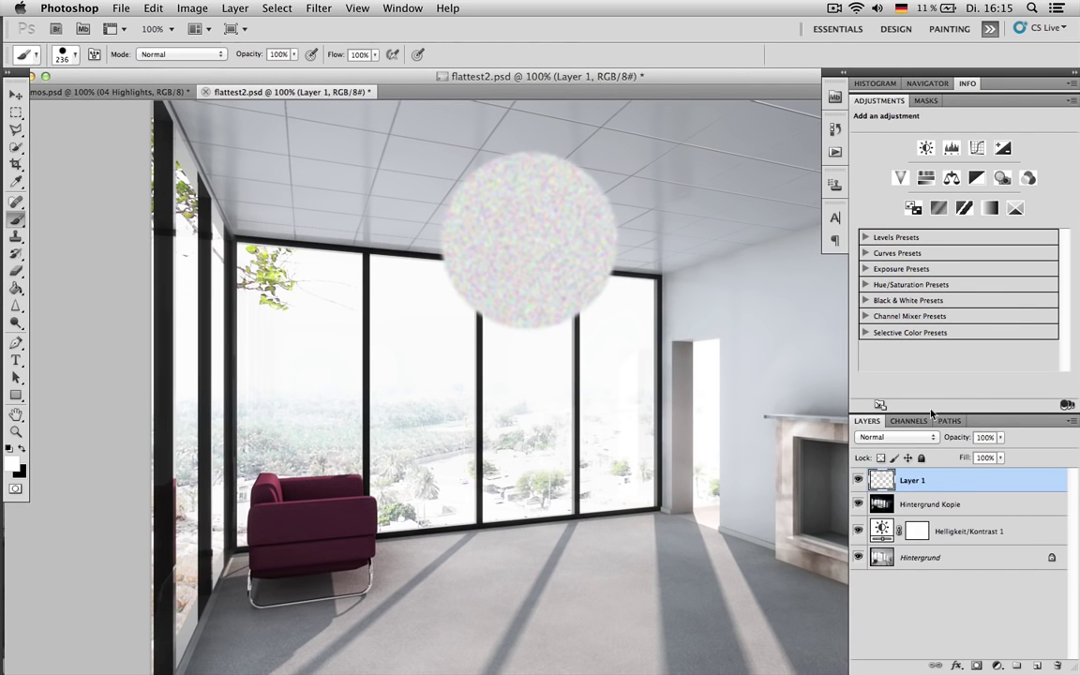
Set Layer 1's blend mode to Screen and move the disc down beside the red armchair.
{"action": "left_click", "coordinate": [891, 437]}
{"action": "left_click", "coordinate": [895, 532]}
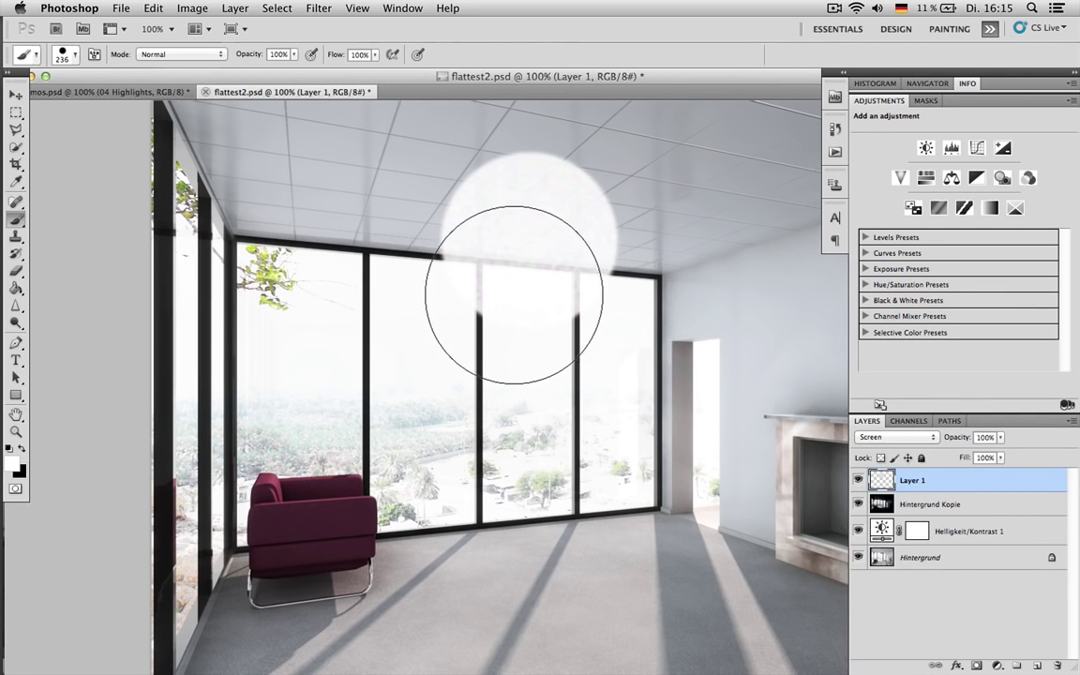
{"action": "key", "text": "v"}
{"action": "left_click_drag", "start_coordinate": [548, 242], "coordinate": [441, 502]}
{"action": "key", "text": "super+t"}
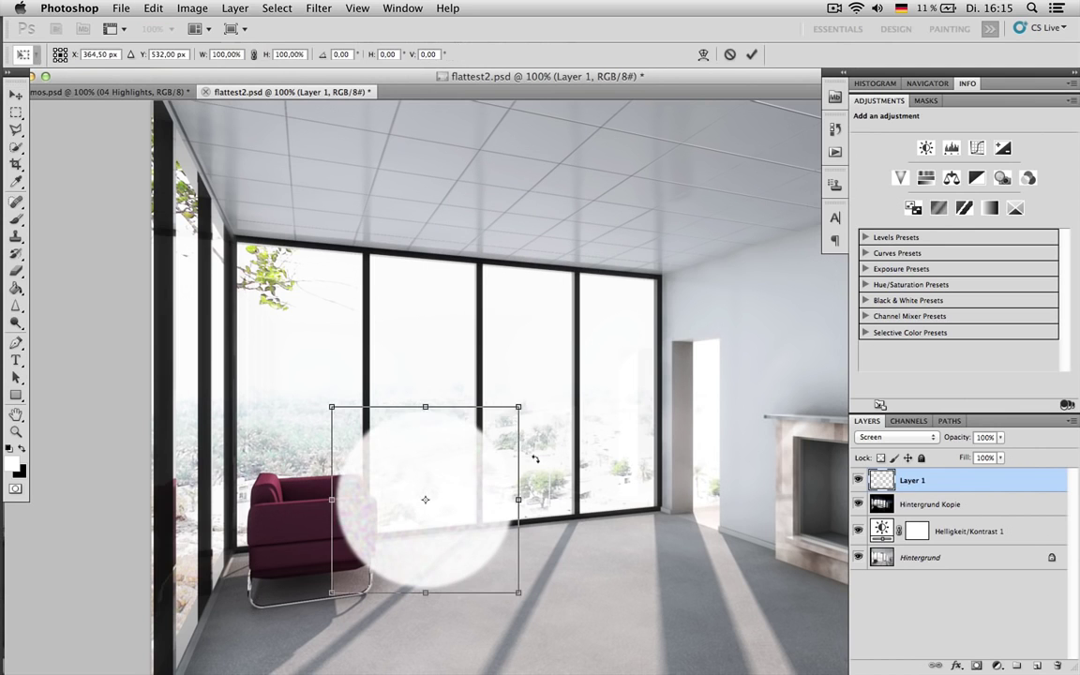
{"action": "left_click_drag", "start_coordinate": [524, 407], "coordinate": [499, 431]}
{"action": "key", "text": "Escape"}
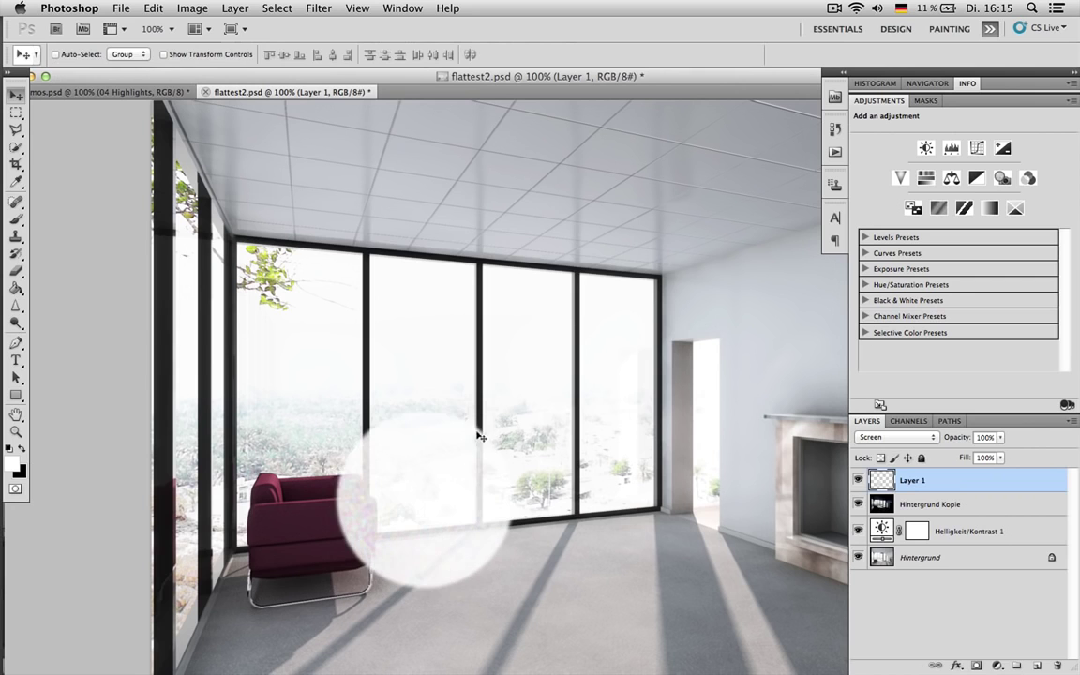
Move the disc up to the ceiling edge above the middle windows and lower Layer 1's opacity to 32%.
{"action": "left_click_drag", "start_coordinate": [418, 498], "coordinate": [554, 292]}
{"action": "left_click_drag", "start_coordinate": [955, 440], "coordinate": [957, 441]}
{"action": "left_click_drag", "start_coordinate": [539, 202], "coordinate": [510, 275]}
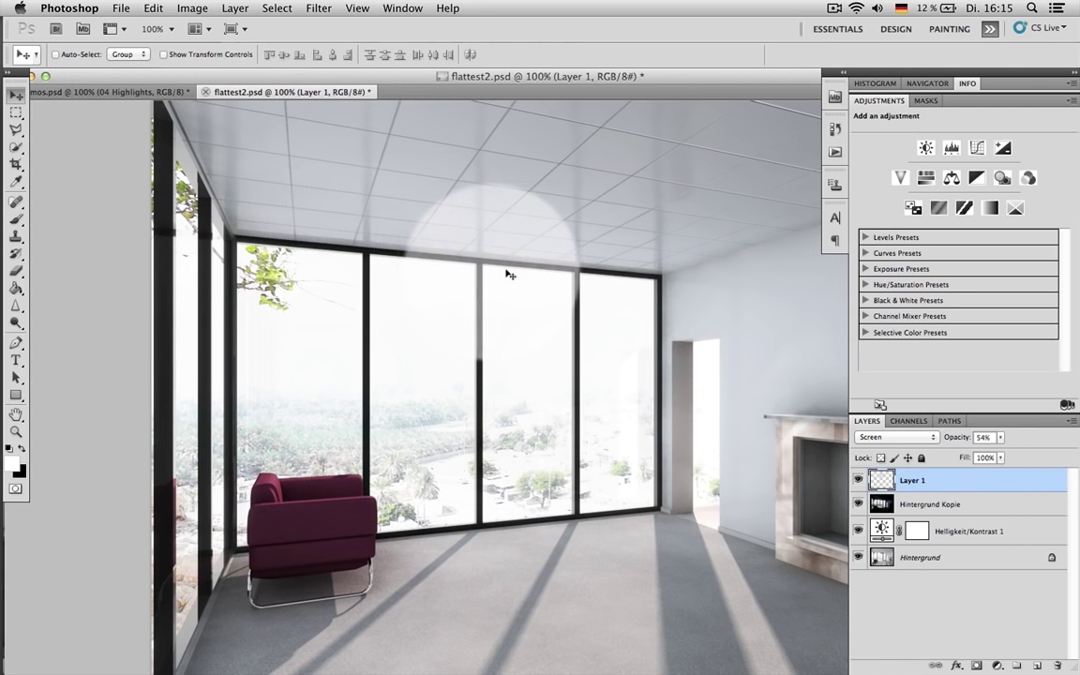
{"action": "left_click_drag", "start_coordinate": [954, 438], "coordinate": [956, 441]}
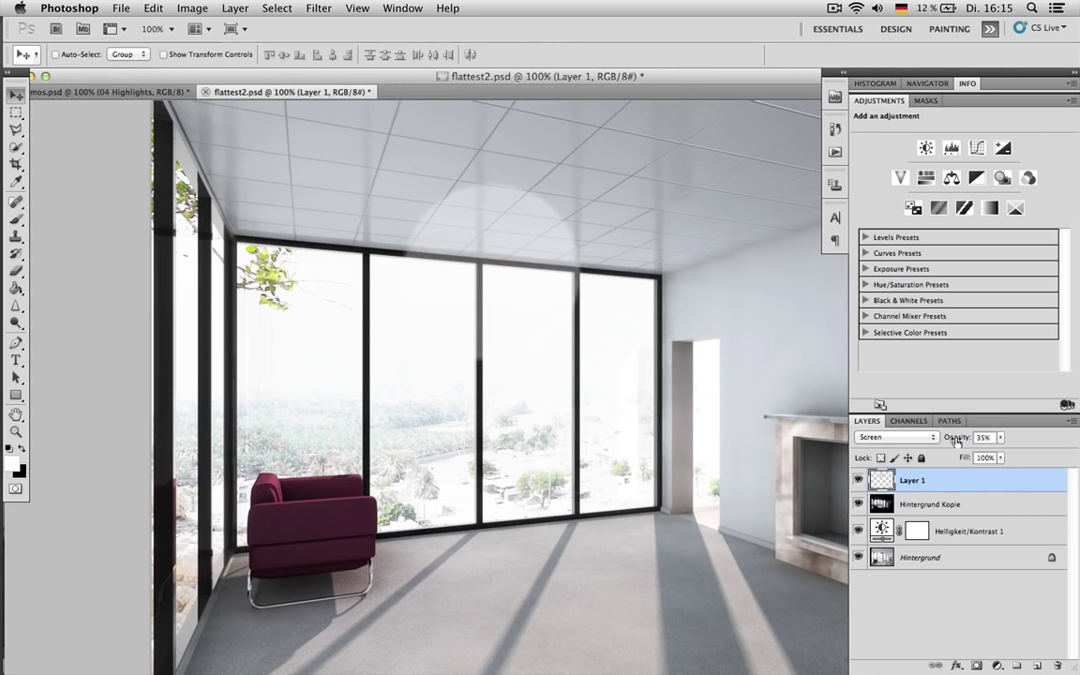
Scale the disc down to roughly half size and place it at the room corner above the doorway.
{"action": "left_click_drag", "start_coordinate": [465, 224], "coordinate": [682, 331]}
{"action": "key", "text": "super+t"}
{"action": "left_click_drag", "start_coordinate": [753, 228], "coordinate": [647, 338]}
{"action": "key", "text": "Return"}
{"action": "left_click_drag", "start_coordinate": [604, 392], "coordinate": [683, 290]}
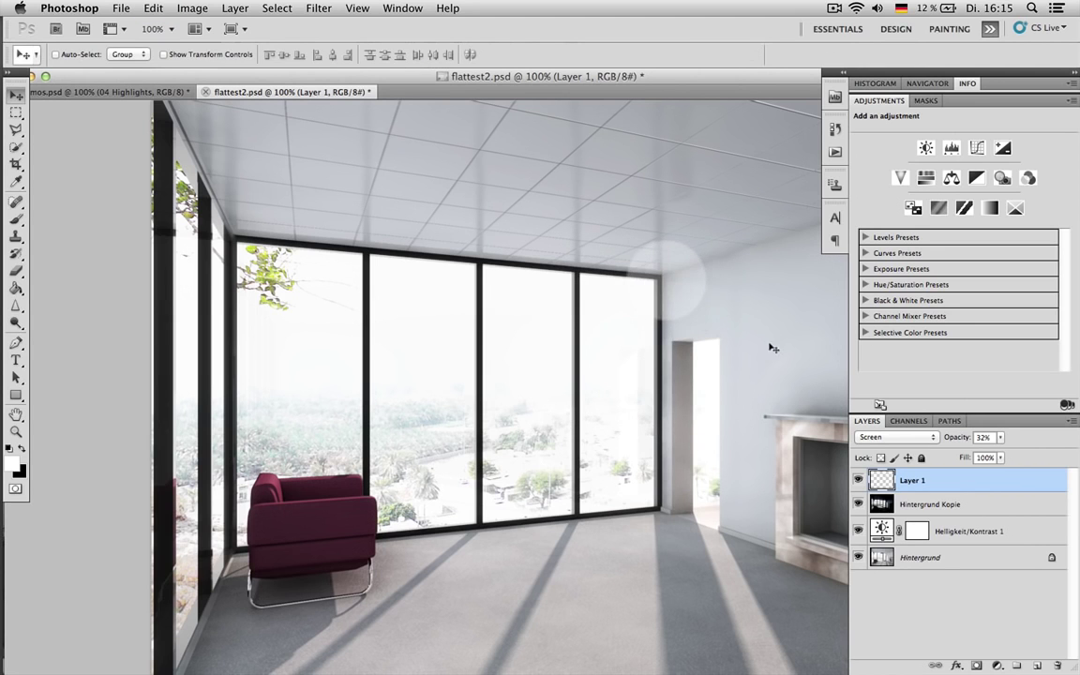
Duplicate the disc, enlarge the copy and place it over the lower corner of the last window beside the doorway.
{"action": "left_click_drag", "start_coordinate": [709, 331], "coordinate": [564, 422]}
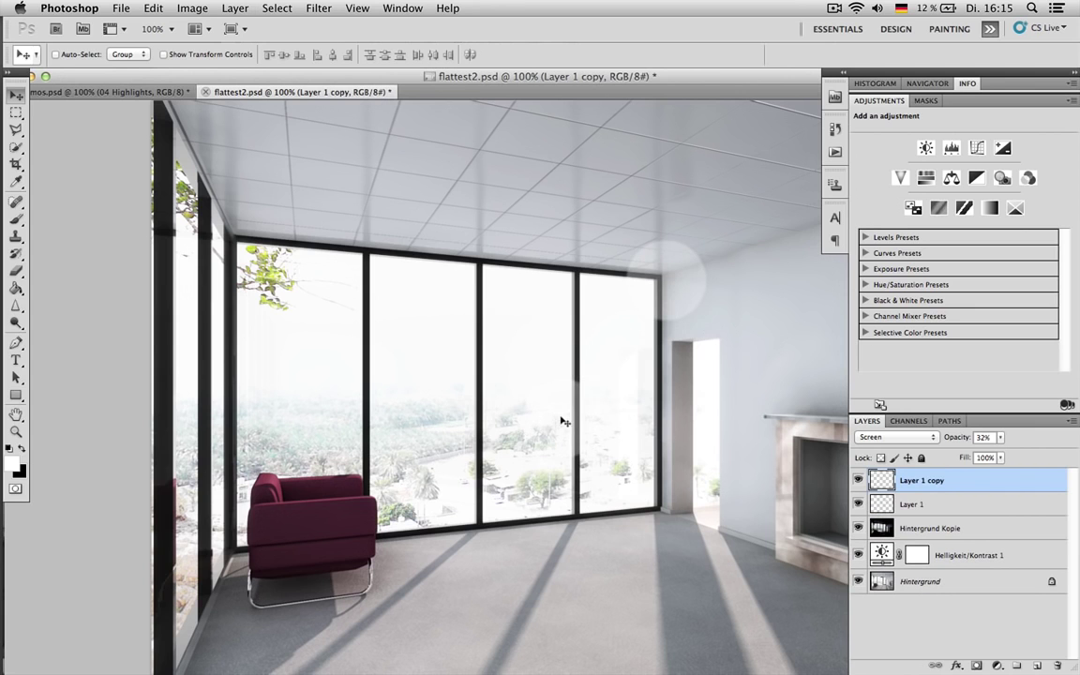
{"action": "key", "text": "ctrl+t"}
{"action": "left_click_drag", "start_coordinate": [604, 377], "coordinate": [699, 282]}
{"action": "key", "text": "Return"}
{"action": "left_click_drag", "start_coordinate": [626, 380], "coordinate": [648, 487]}
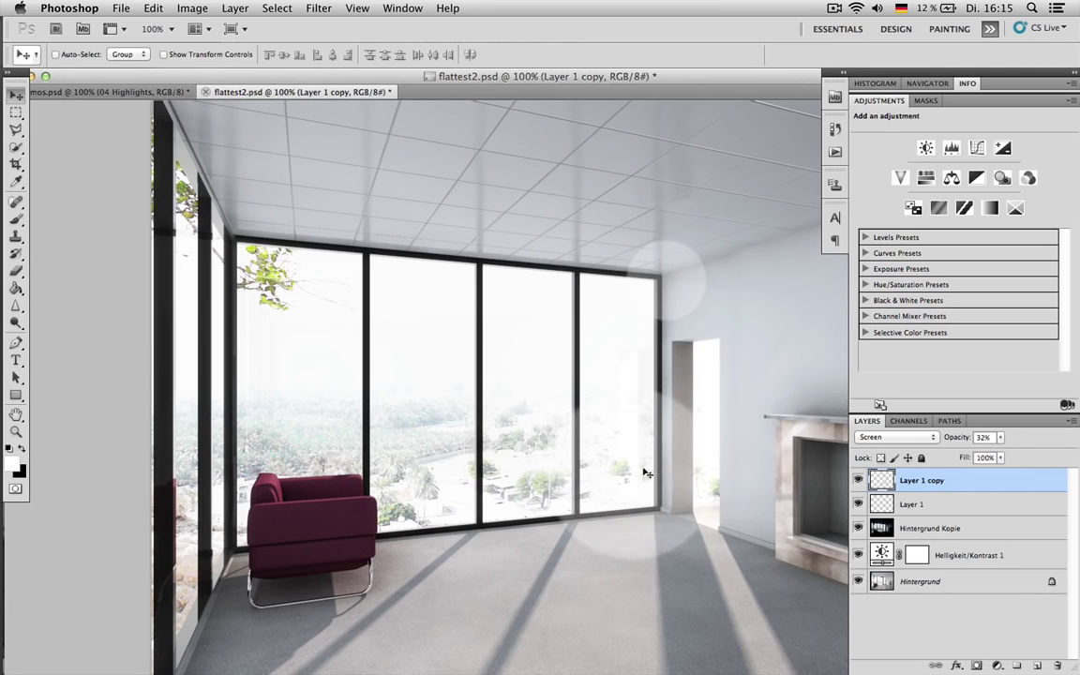
{"action": "left_click_drag", "start_coordinate": [649, 481], "coordinate": [653, 490]}
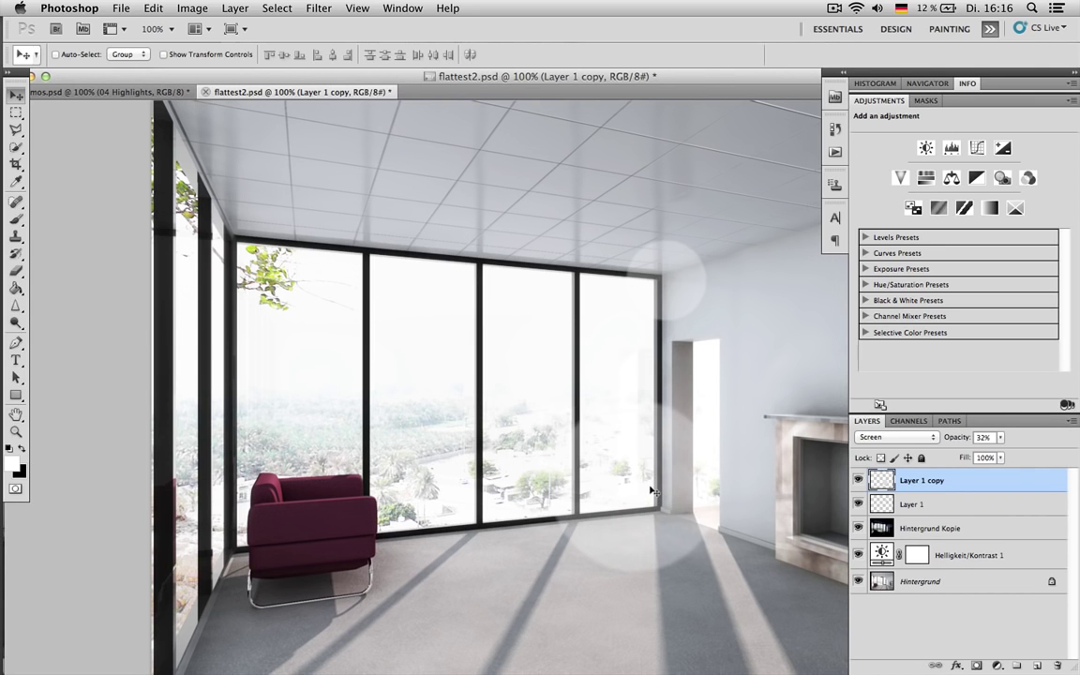
Delete the light disc copy and the original disc layer.
{"action": "key", "text": "BackSpace"}
{"action": "key", "text": "BackSpace"}
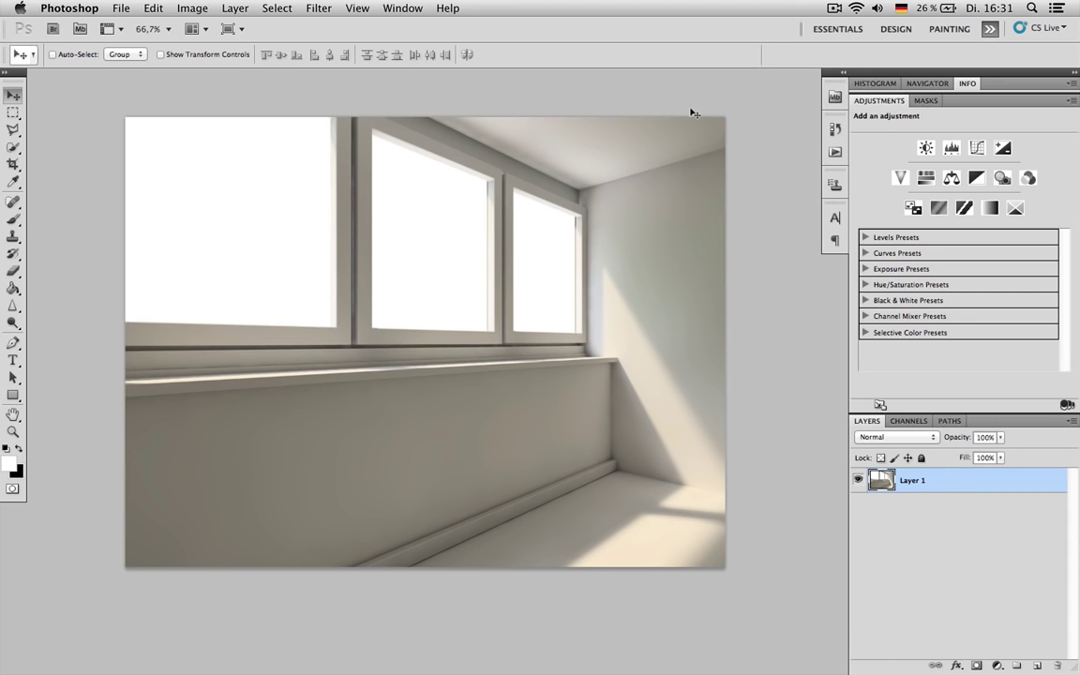
Duplicate Layer 1 of the window-room image and isolate the copy's highlights with a steep Curves adjustment, including a point at input 199, output 22.
{"action": "key", "text": "ctrl+j"}
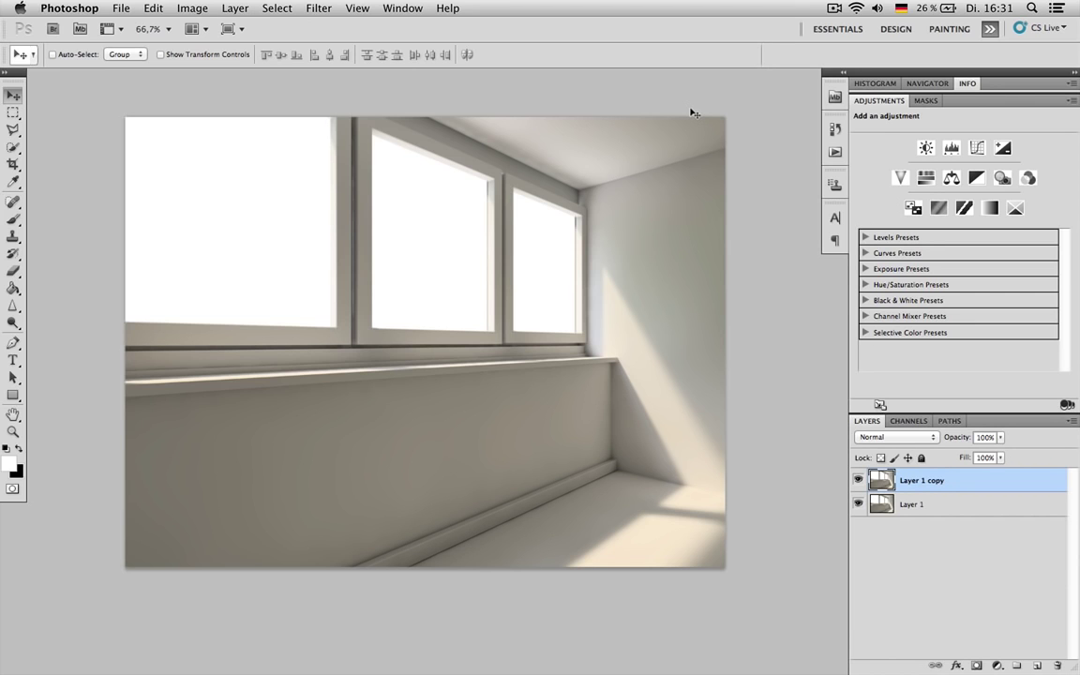
{"action": "key", "text": "ctrl+m"}
{"action": "left_click_drag", "start_coordinate": [866, 313], "coordinate": [920, 398]}
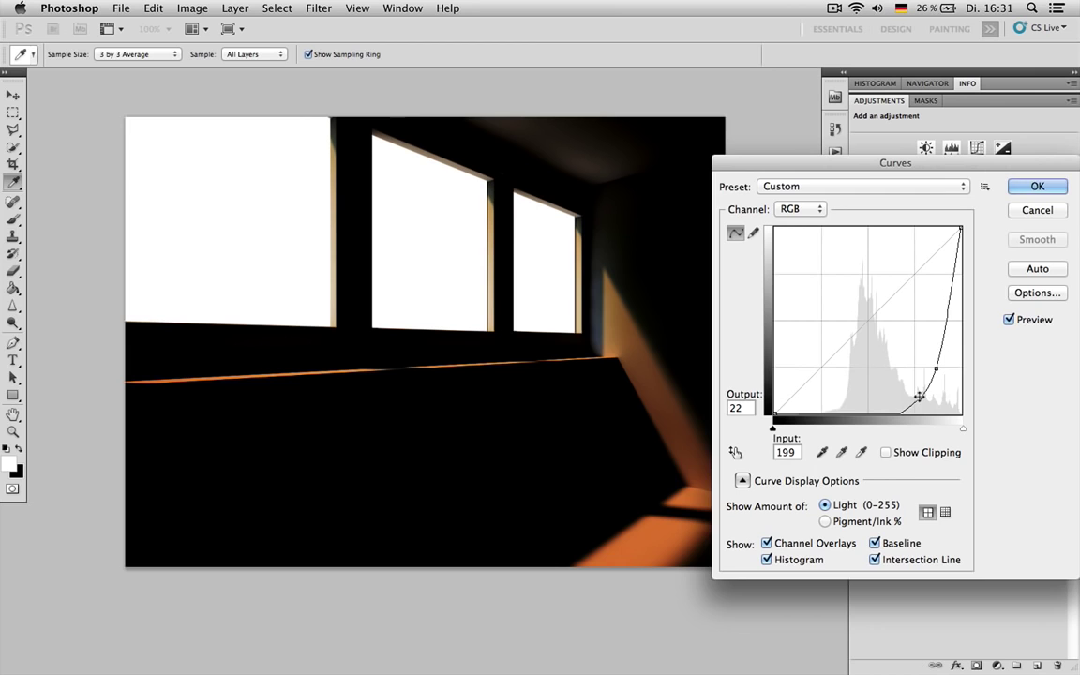
{"action": "left_click", "coordinate": [1037, 185]}
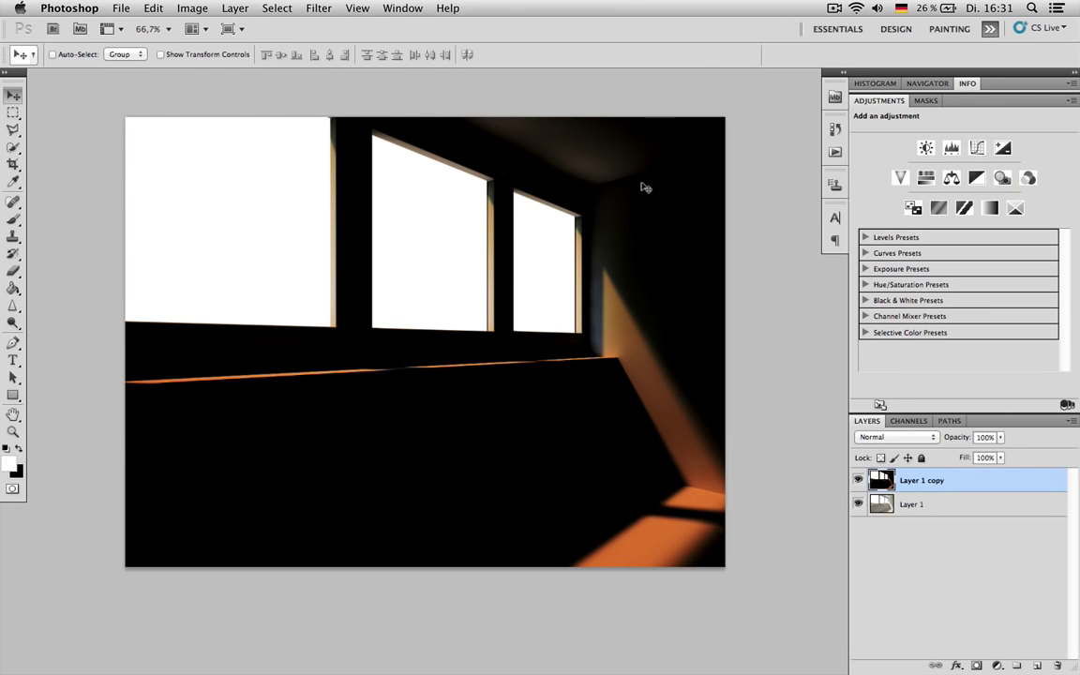
Squash the highlight copy vertically into a band across the middle of the image.
{"action": "key", "text": "super+t"}
{"action": "left_click_drag", "start_coordinate": [426, 117], "coordinate": [449, 263]}
{"action": "key", "text": "Return"}
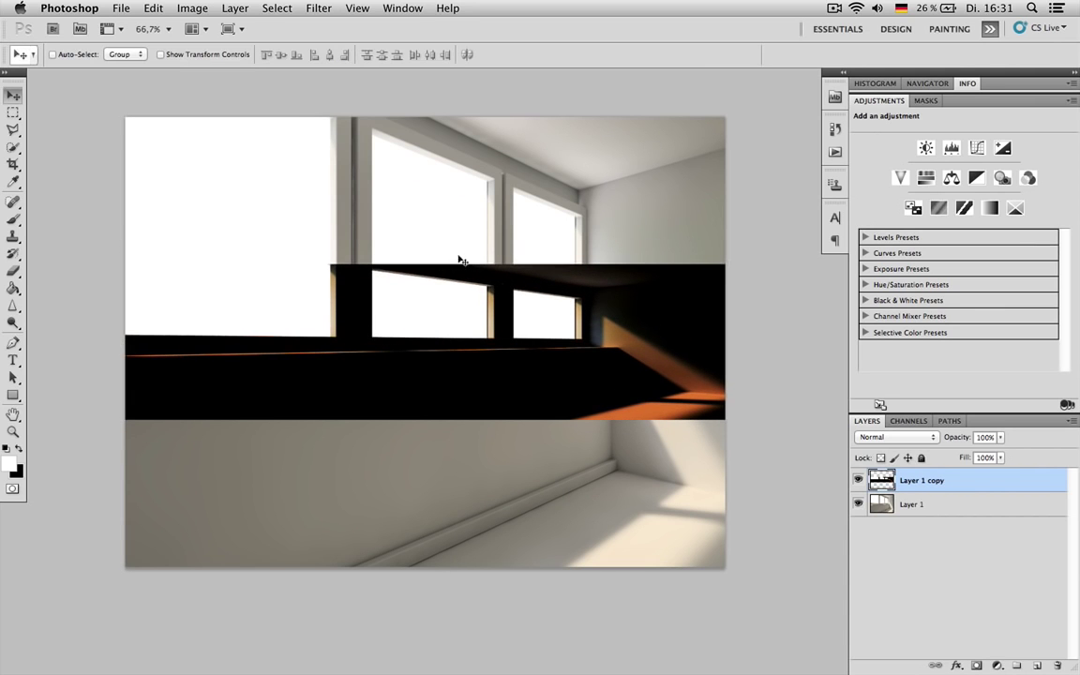
Apply a Gaussian Blur of 1.6 px radius to the squashed highlight copy.
{"action": "left_click", "coordinate": [319, 8]}
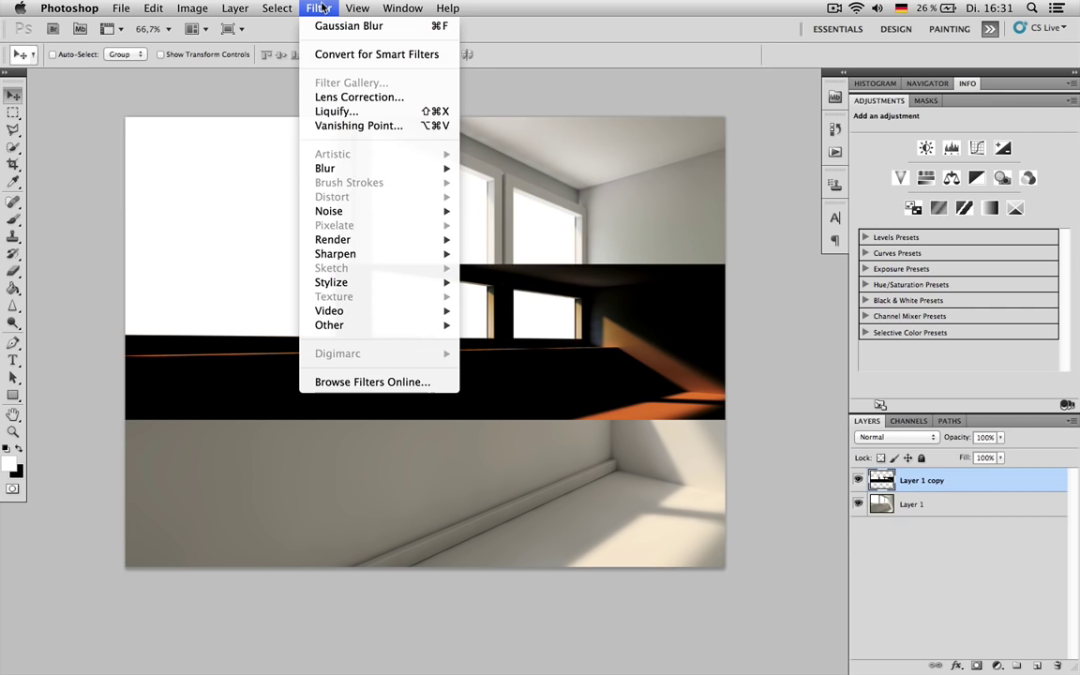
{"action": "mouse_move", "coordinate": [342, 168]}
{"action": "left_click", "coordinate": [493, 207]}
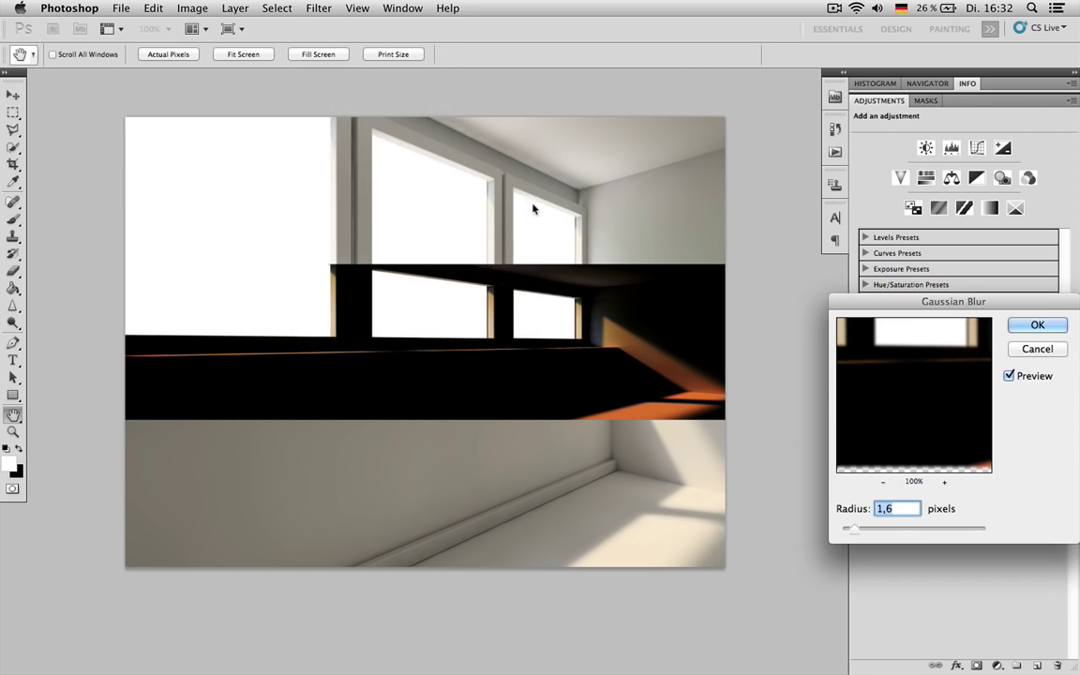
{"action": "key", "text": "Return"}
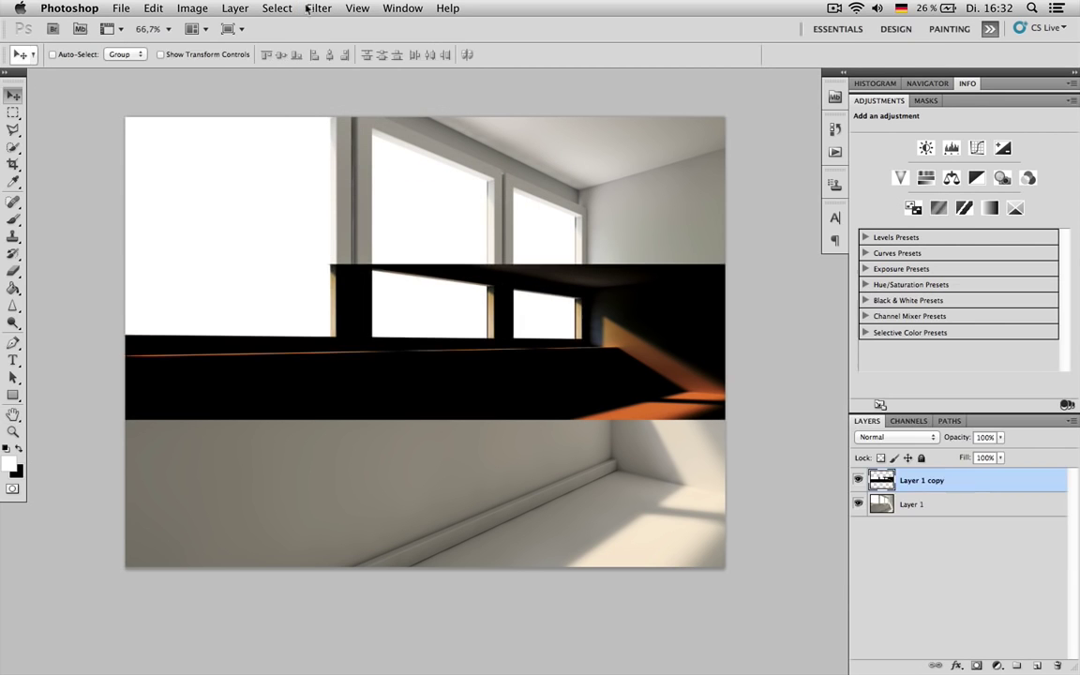
Apply a Motion Blur at an angle of 0° with a distance of about 592 pixels to the squashed highlight copy.
{"action": "left_click", "coordinate": [278, 8]}
{"action": "mouse_move", "coordinate": [384, 169]}
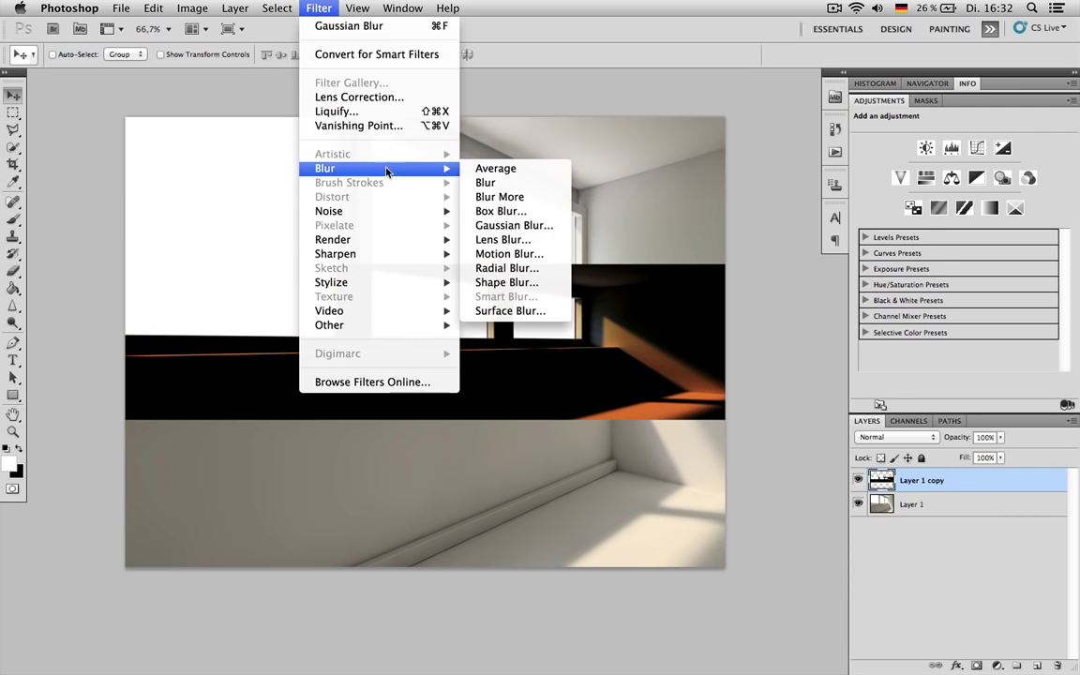
{"action": "left_click", "coordinate": [506, 254]}
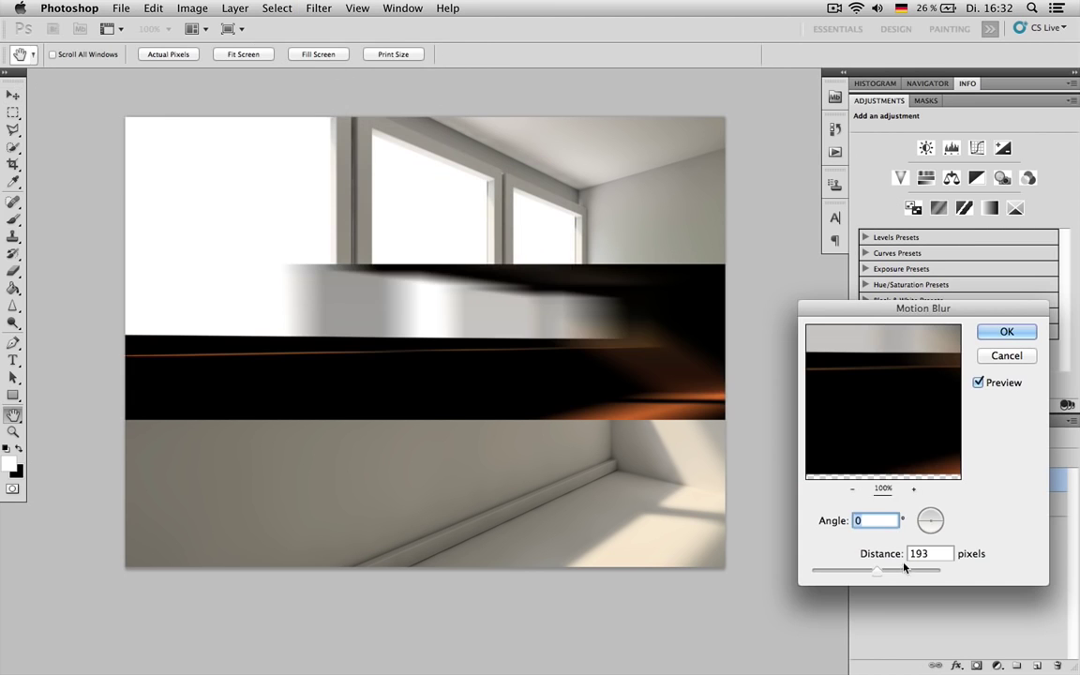
{"action": "left_click_drag", "start_coordinate": [906, 572], "coordinate": [915, 572]}
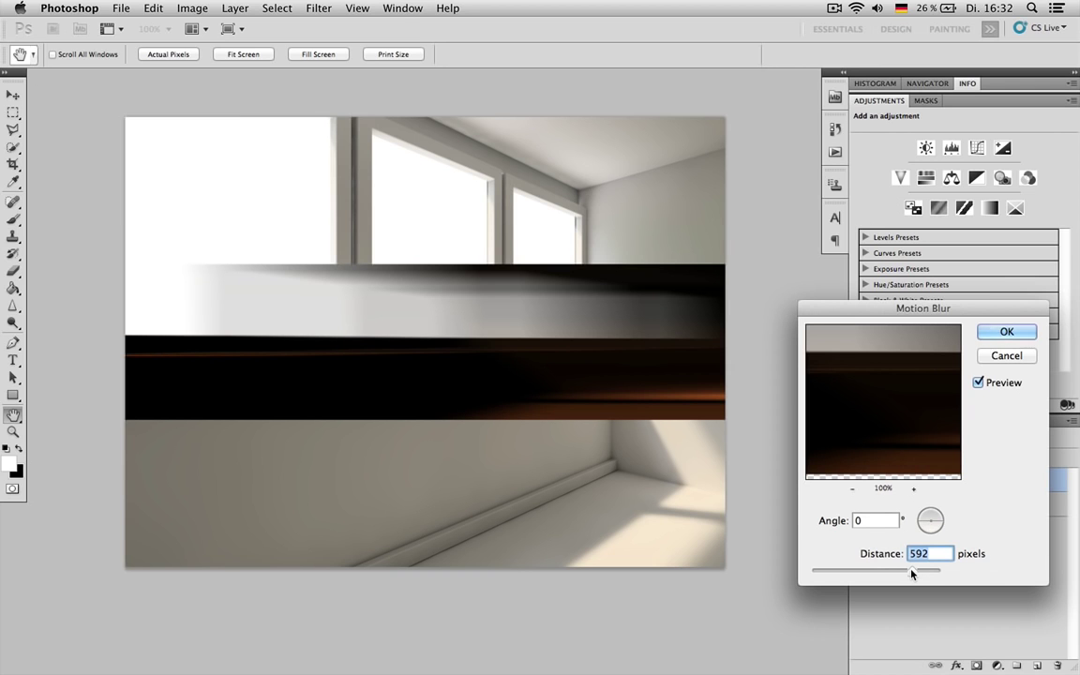
{"action": "left_click_drag", "start_coordinate": [910, 574], "coordinate": [911, 574]}
{"action": "left_click", "coordinate": [1006, 332]}
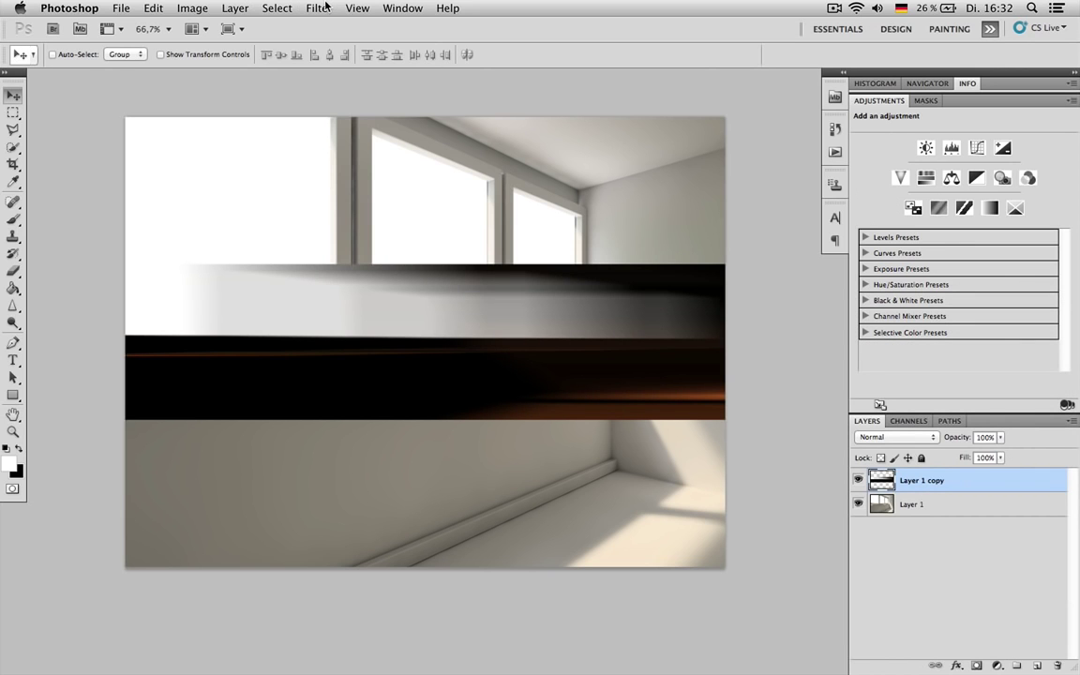
Squash the motion-blurred highlight band further vertically to about 65.5% of its height.
{"action": "key", "text": "super+t"}
{"action": "left_click_drag", "start_coordinate": [426, 265], "coordinate": [426, 324]}
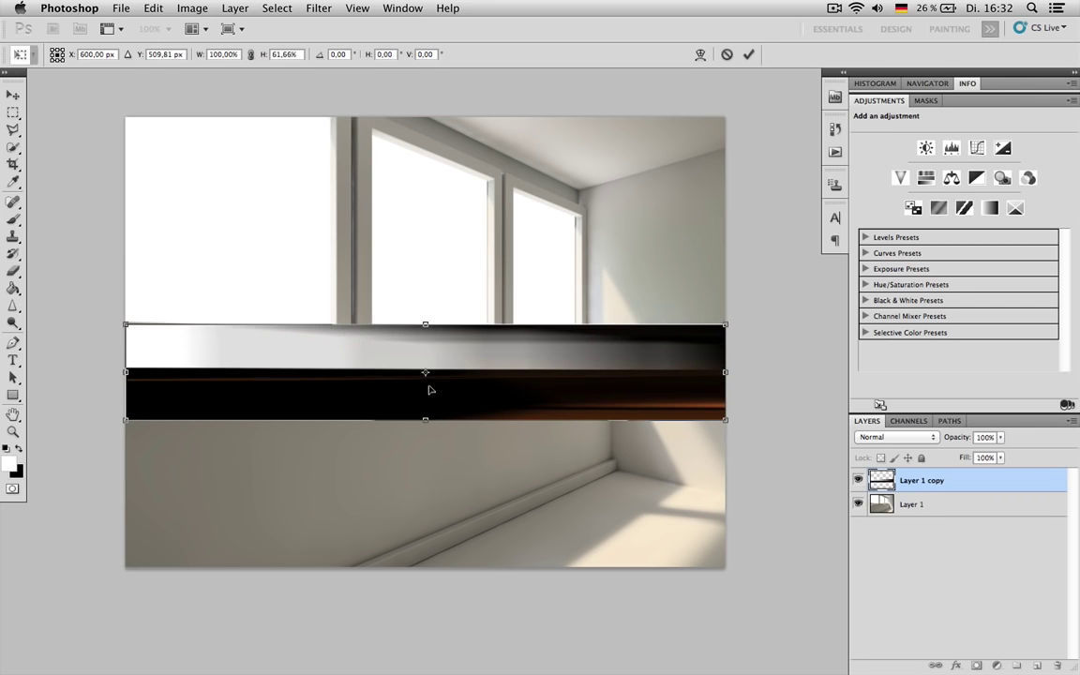
{"action": "left_click_drag", "start_coordinate": [426, 418], "coordinate": [426, 425]}
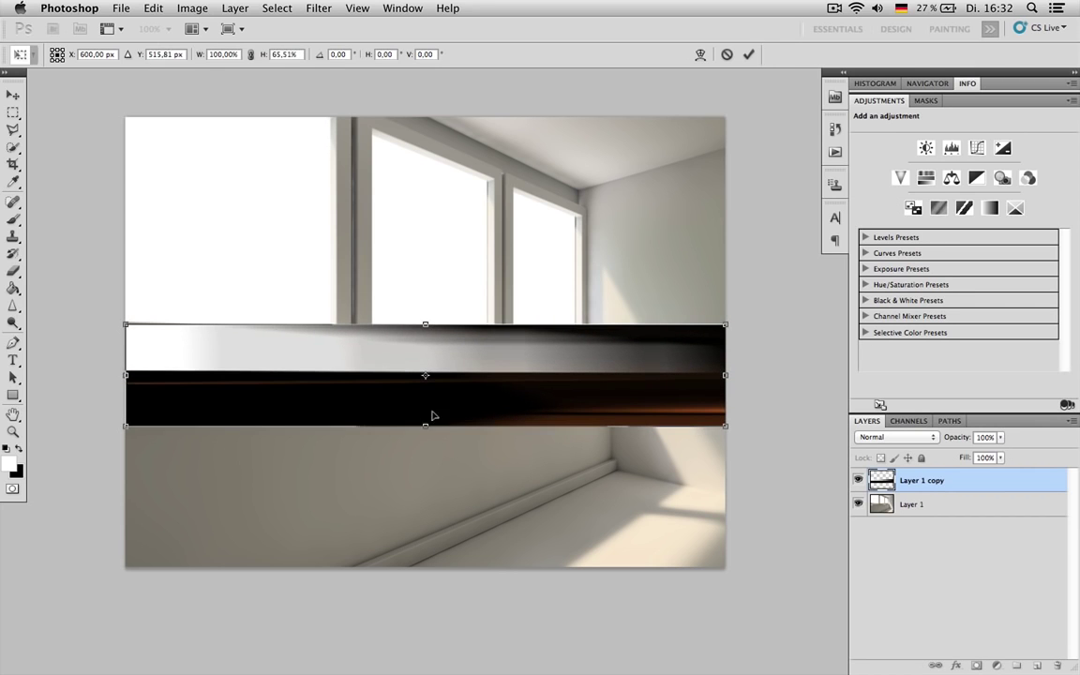
{"action": "key", "text": "Return"}
Apply a Gaussian Blur of 2.5 px radius to the highlight band and set its blend mode to Screen.
{"action": "left_click", "coordinate": [319, 8]}
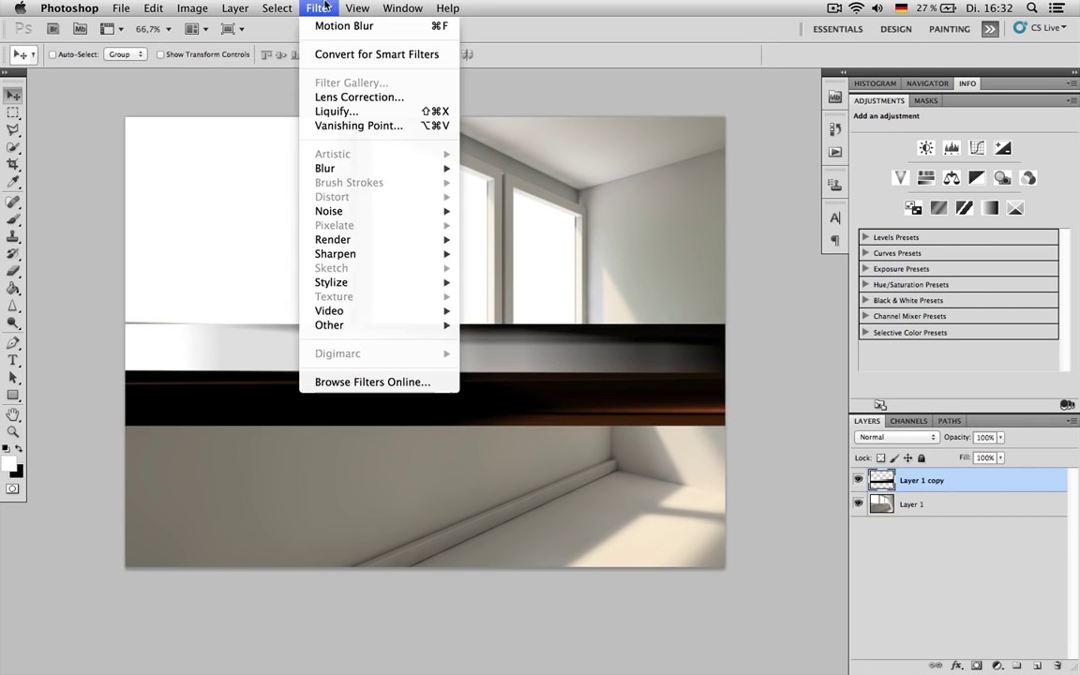
{"action": "mouse_move", "coordinate": [366, 168]}
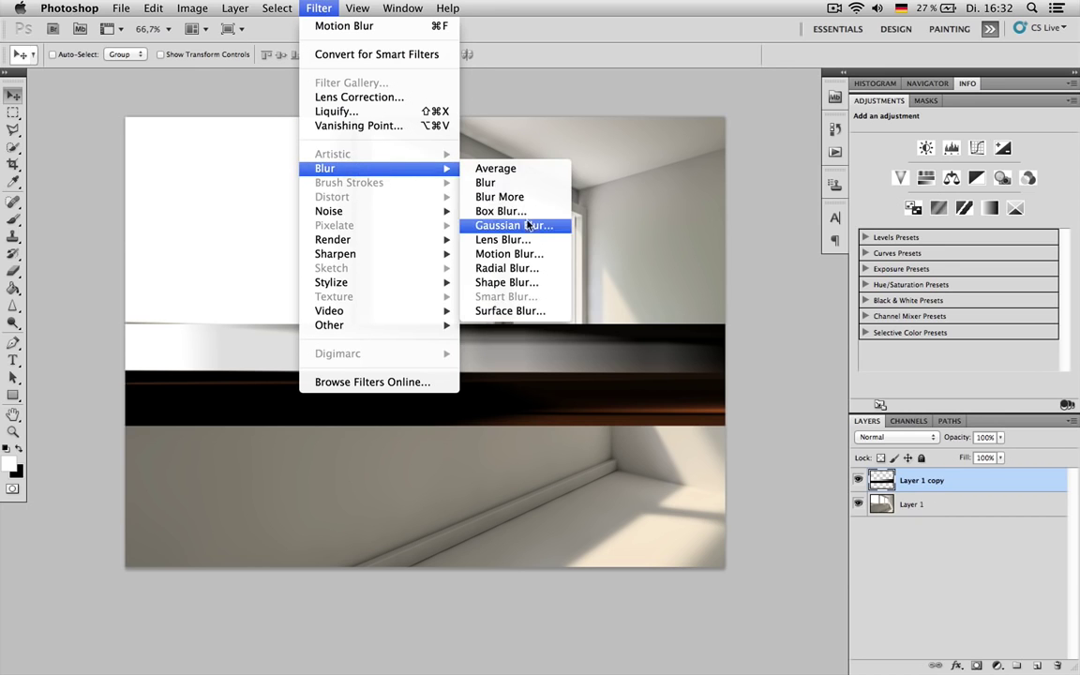
{"action": "left_click", "coordinate": [494, 221]}
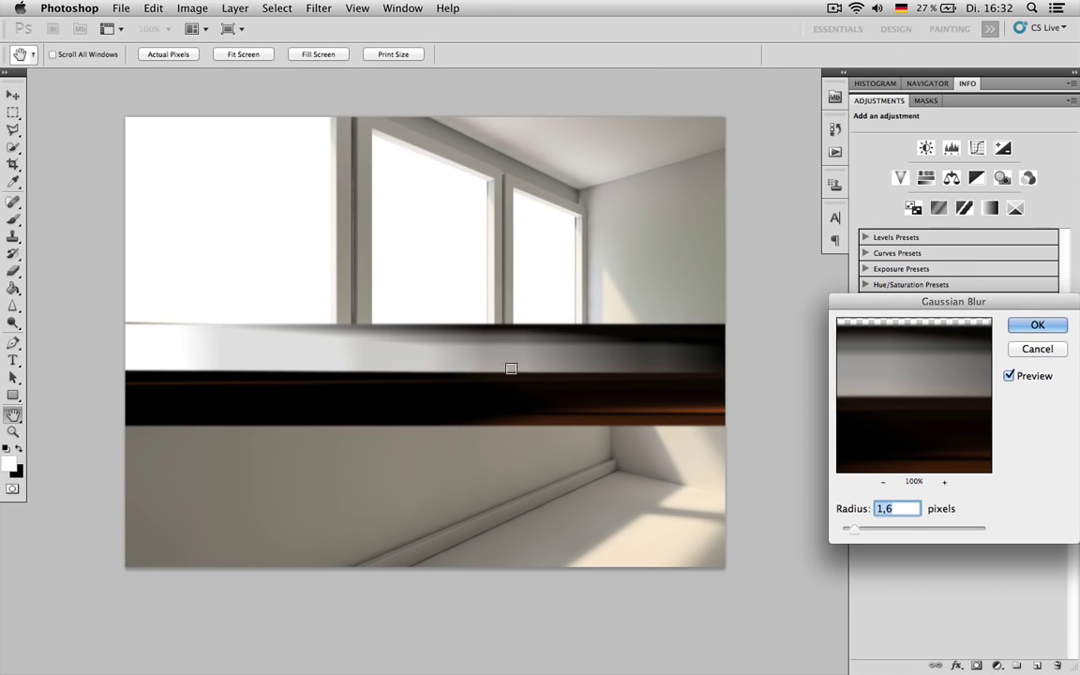
{"action": "left_click_drag", "start_coordinate": [849, 527], "coordinate": [858, 535]}
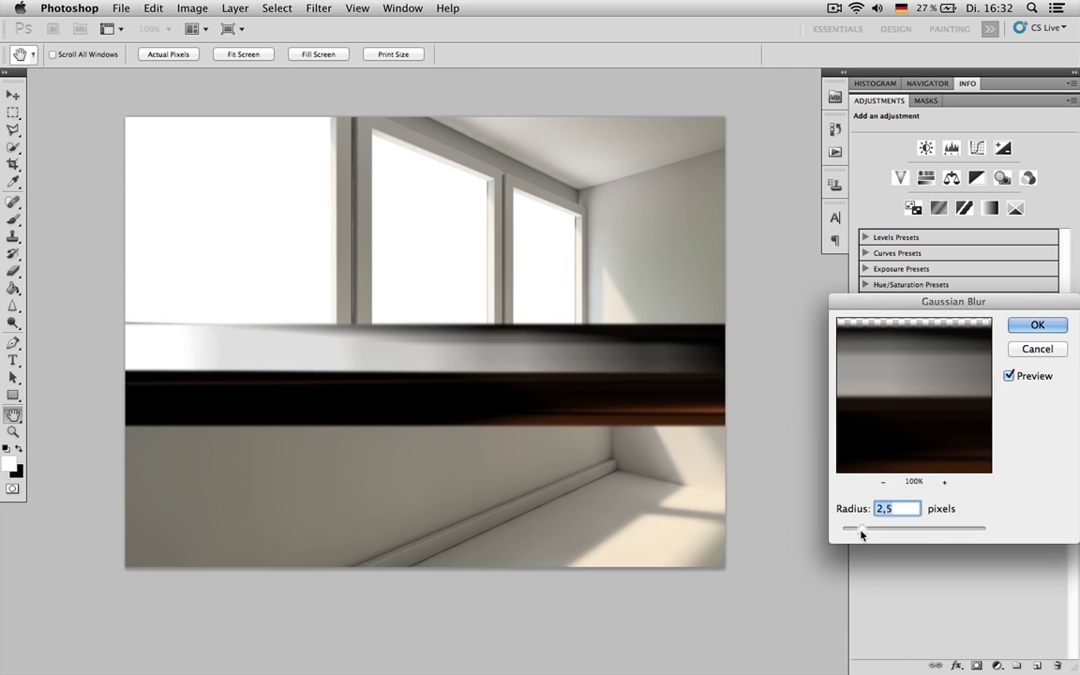
{"action": "left_click", "coordinate": [1035, 325]}
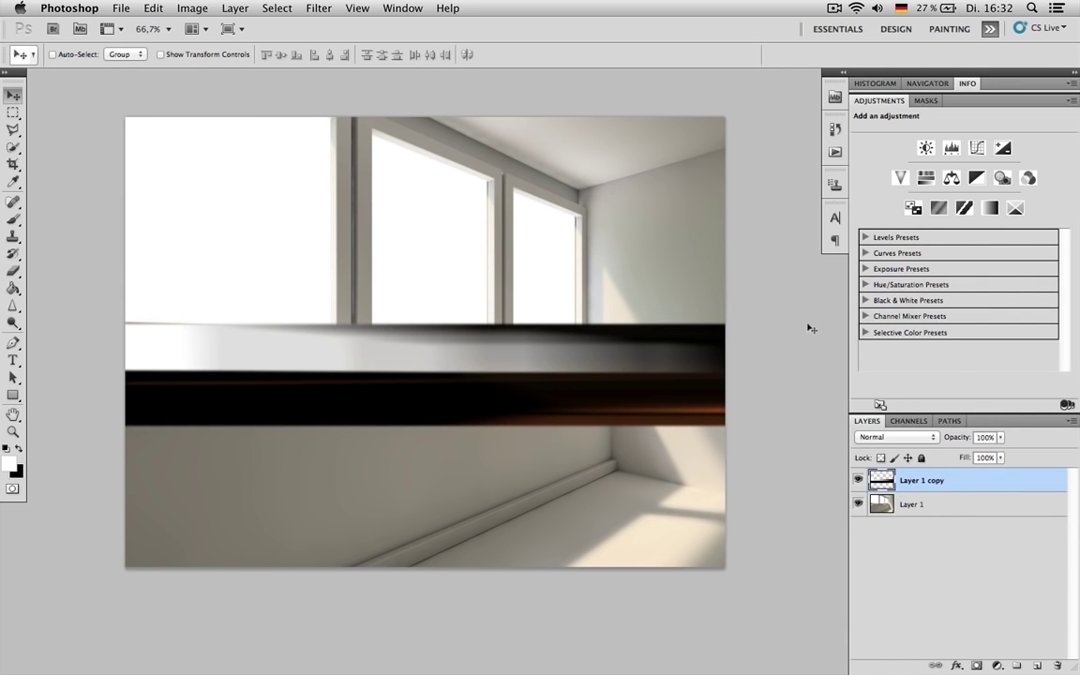
{"action": "left_click", "coordinate": [931, 437]}
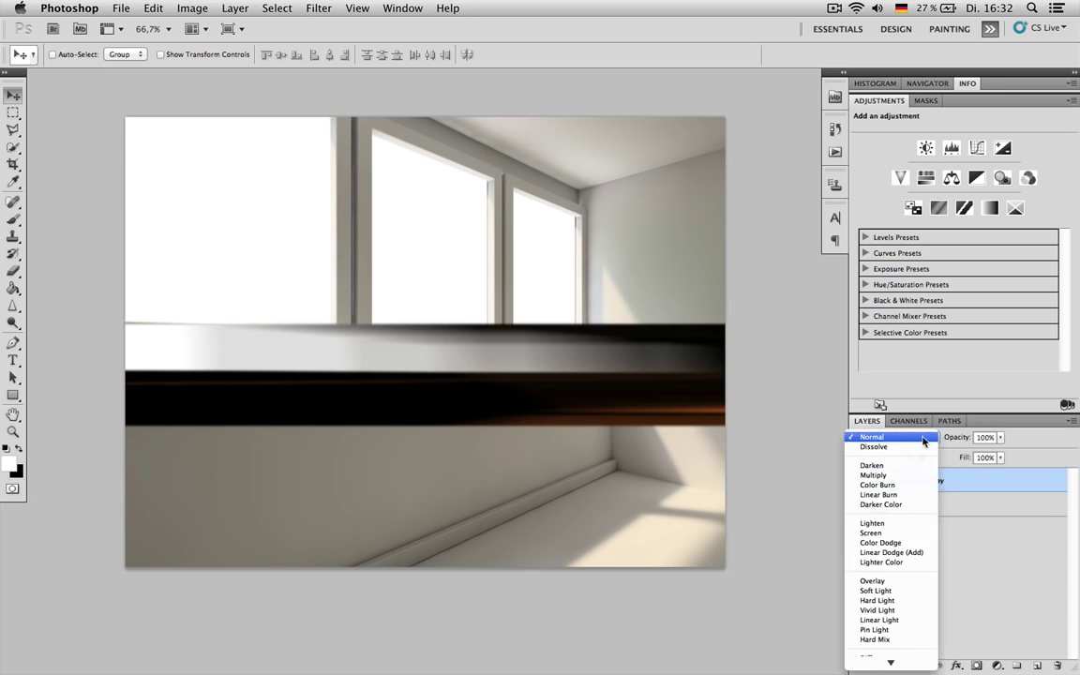
{"action": "left_click", "coordinate": [897, 539]}
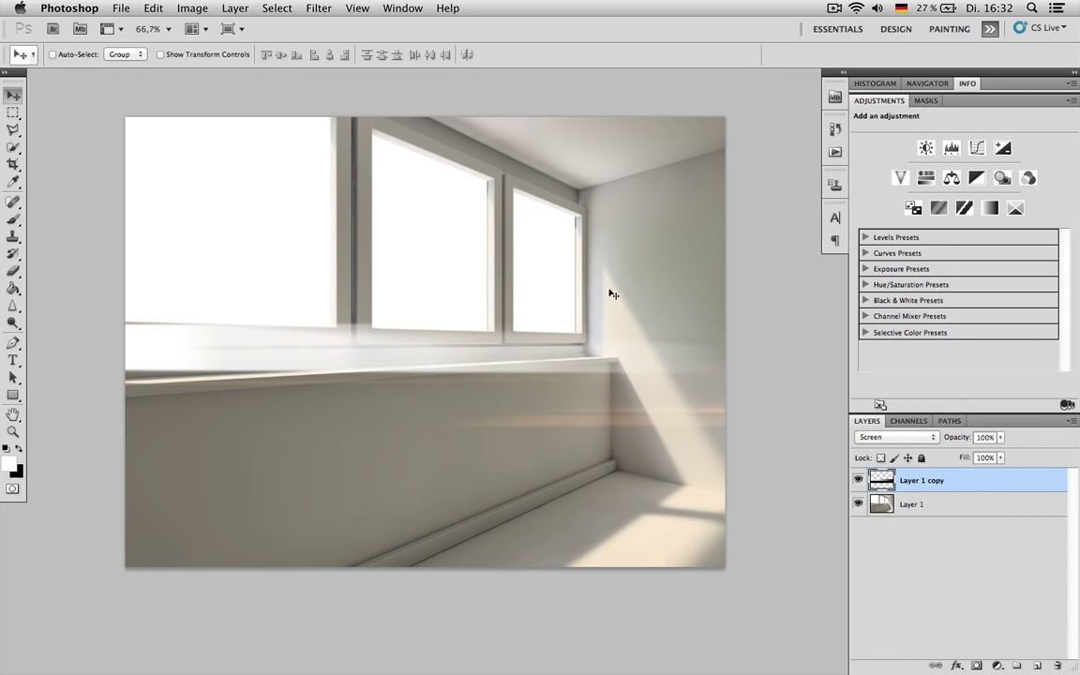
Try the Soft Light, Lighten and Color Dodge blend modes on the highlight band and return it to Screen.
{"action": "left_click", "coordinate": [898, 437]}
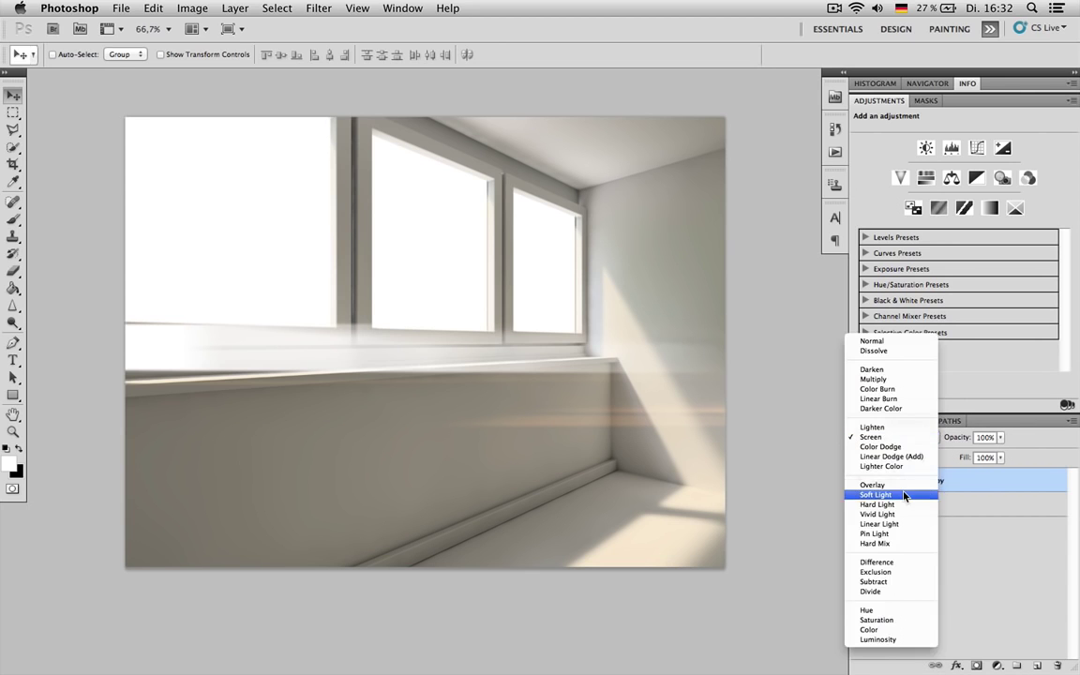
{"action": "left_click", "coordinate": [903, 491]}
{"action": "left_click", "coordinate": [897, 437]}
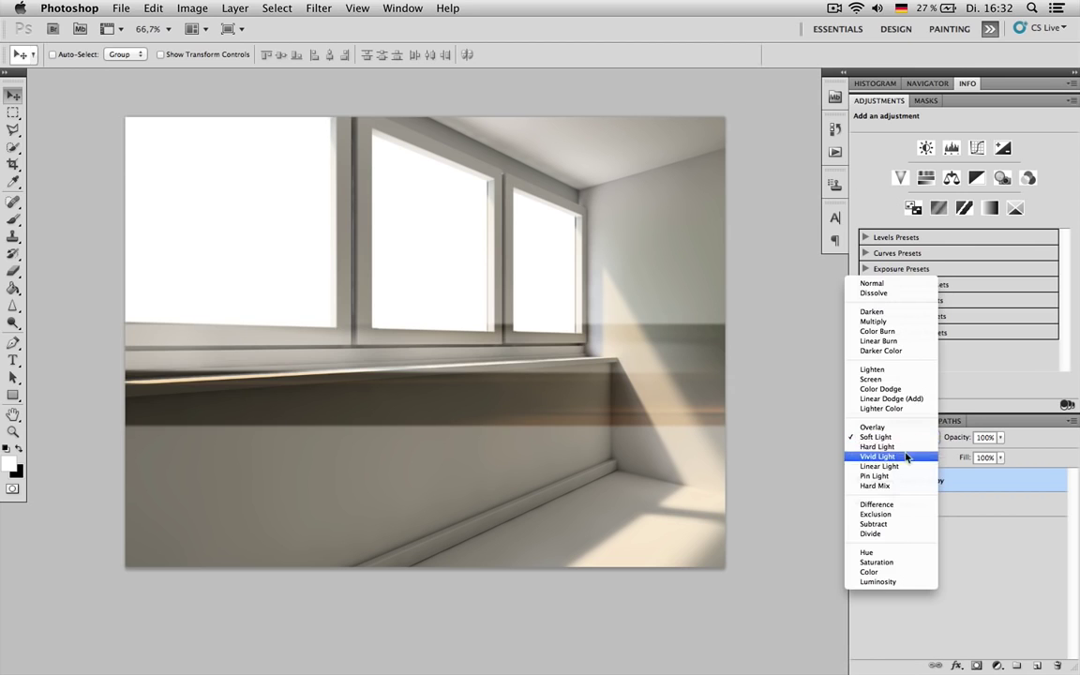
{"action": "left_click", "coordinate": [874, 370]}
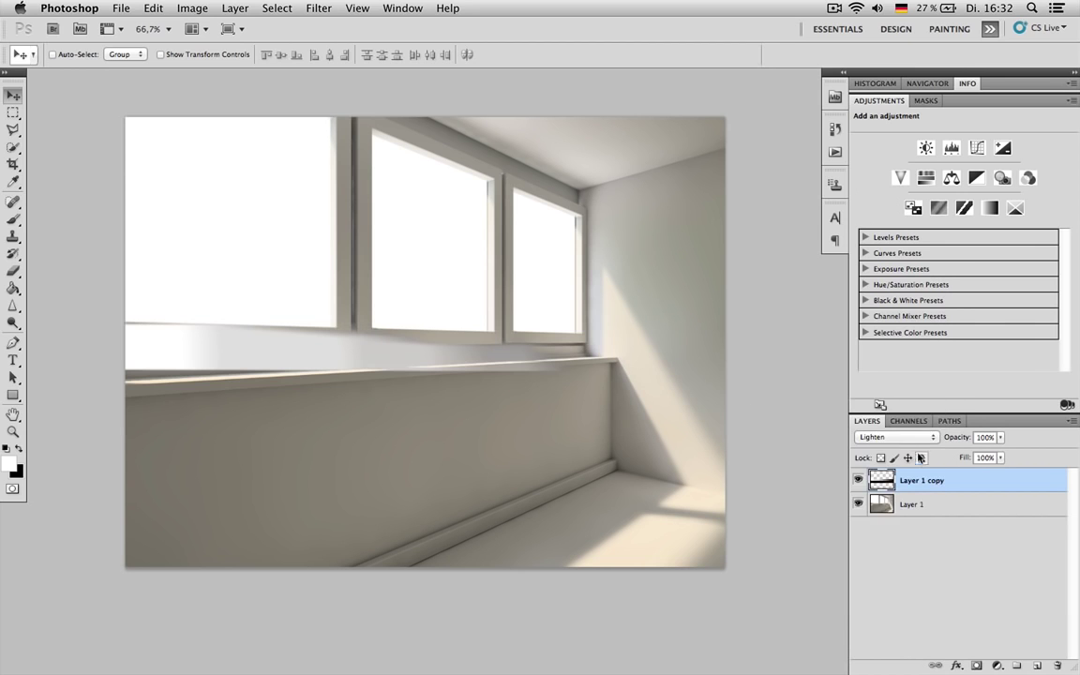
{"action": "left_click", "coordinate": [897, 437]}
{"action": "left_click", "coordinate": [899, 457]}
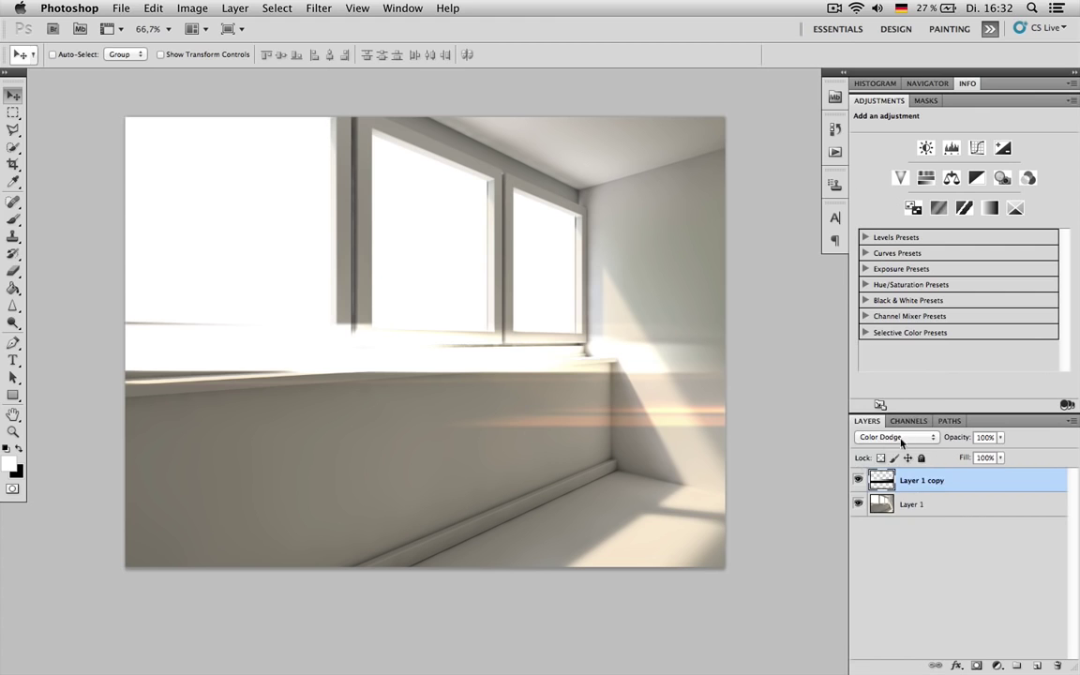
{"action": "left_click", "coordinate": [897, 439]}
{"action": "left_click", "coordinate": [871, 427]}
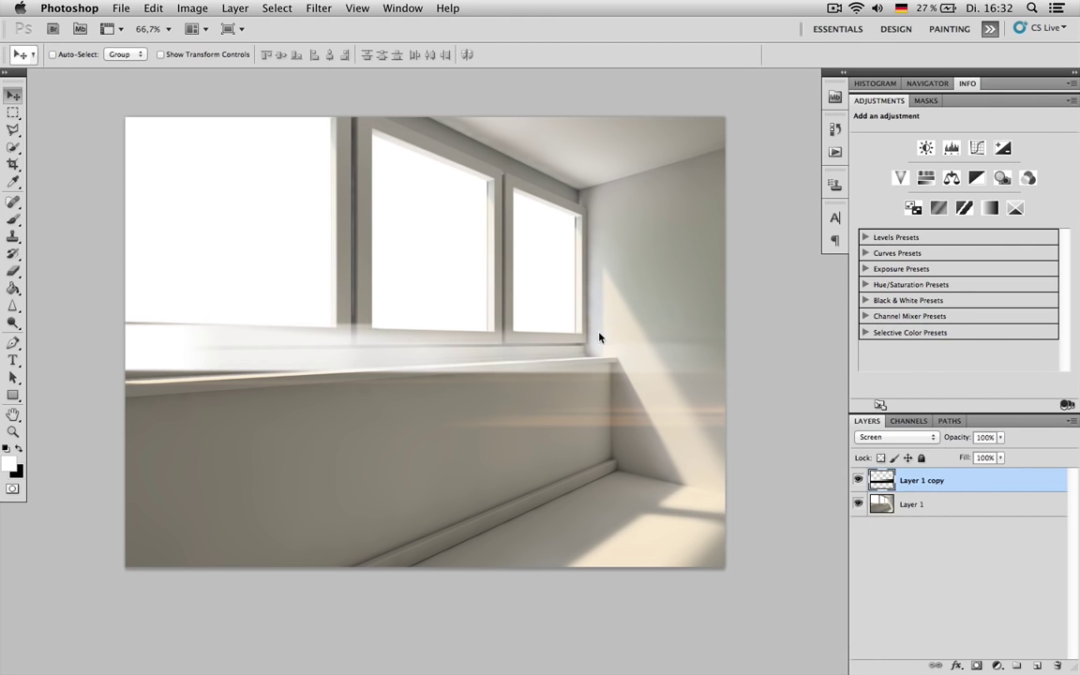
Rotate the highlight band by about 55.5° and move it across the small window toward the sunlit wall on the right.
{"action": "key", "text": "ctrl+t"}
{"action": "left_click_drag", "start_coordinate": [671, 198], "coordinate": [723, 477]}
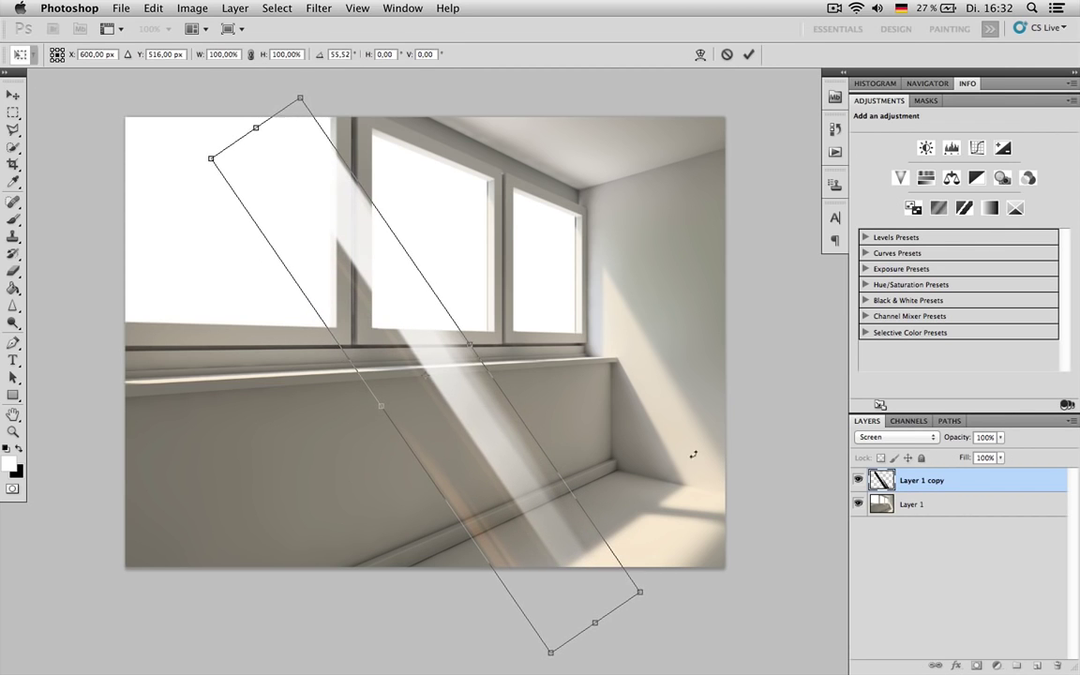
{"action": "key", "text": "Return"}
{"action": "left_click_drag", "start_coordinate": [528, 456], "coordinate": [675, 434]}
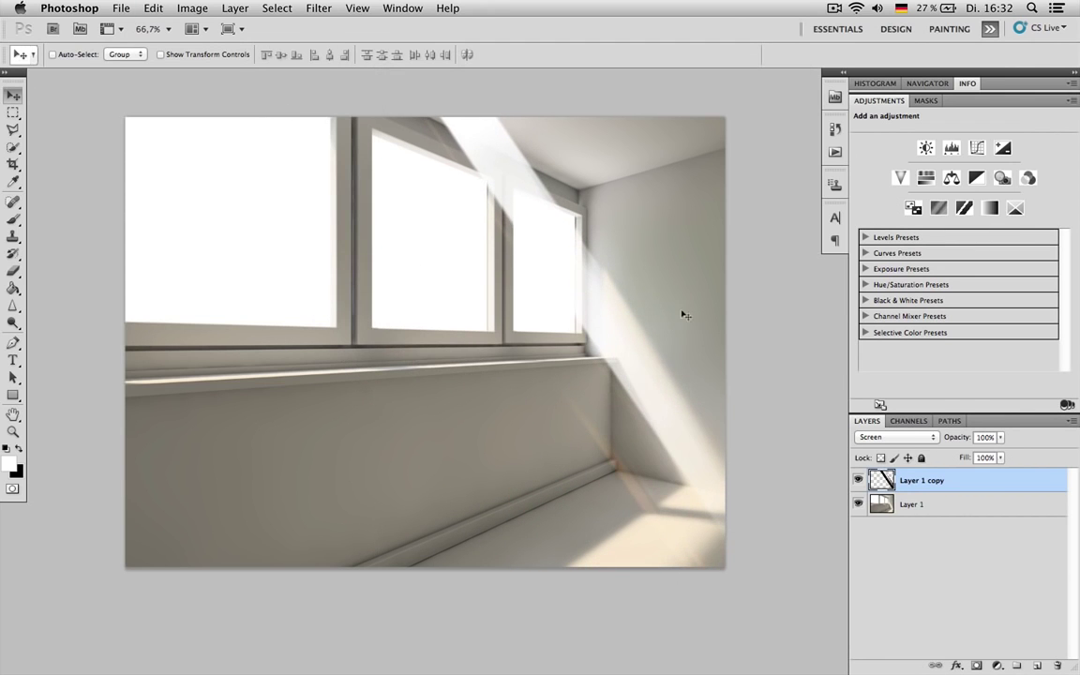
Fine-tune the light beam's rotation and move it so it falls from the middle window down to the floor.
{"action": "key", "text": "ctrl+t"}
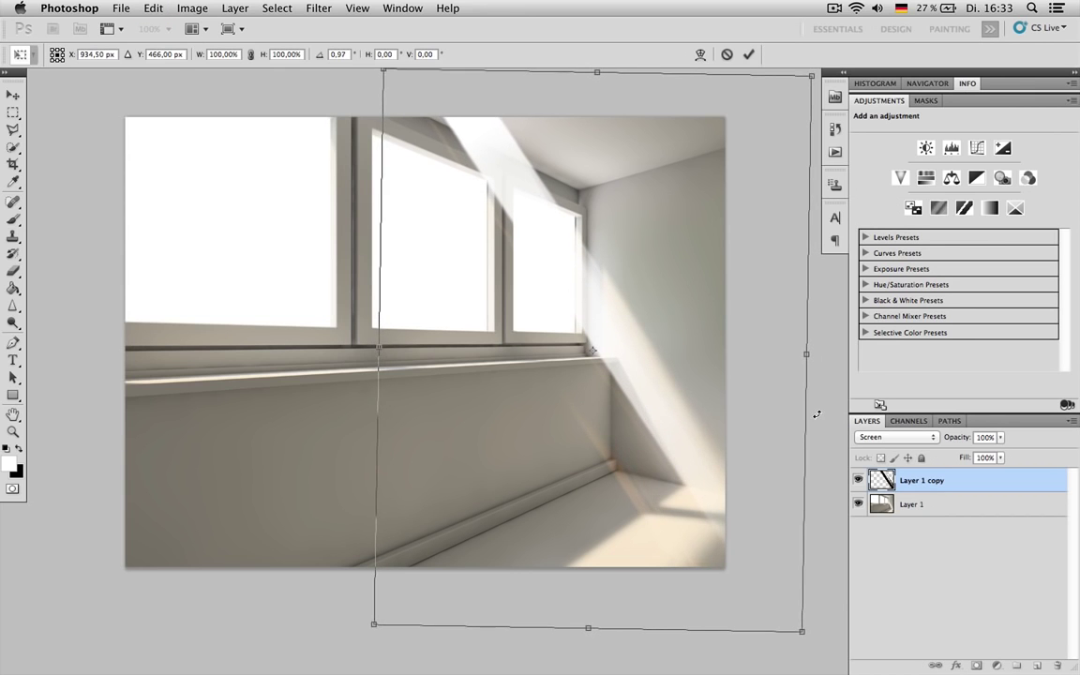
{"action": "key", "text": "Return"}
{"action": "left_click_drag", "start_coordinate": [637, 386], "coordinate": [544, 412]}
{"action": "key", "text": "ctrl+t"}
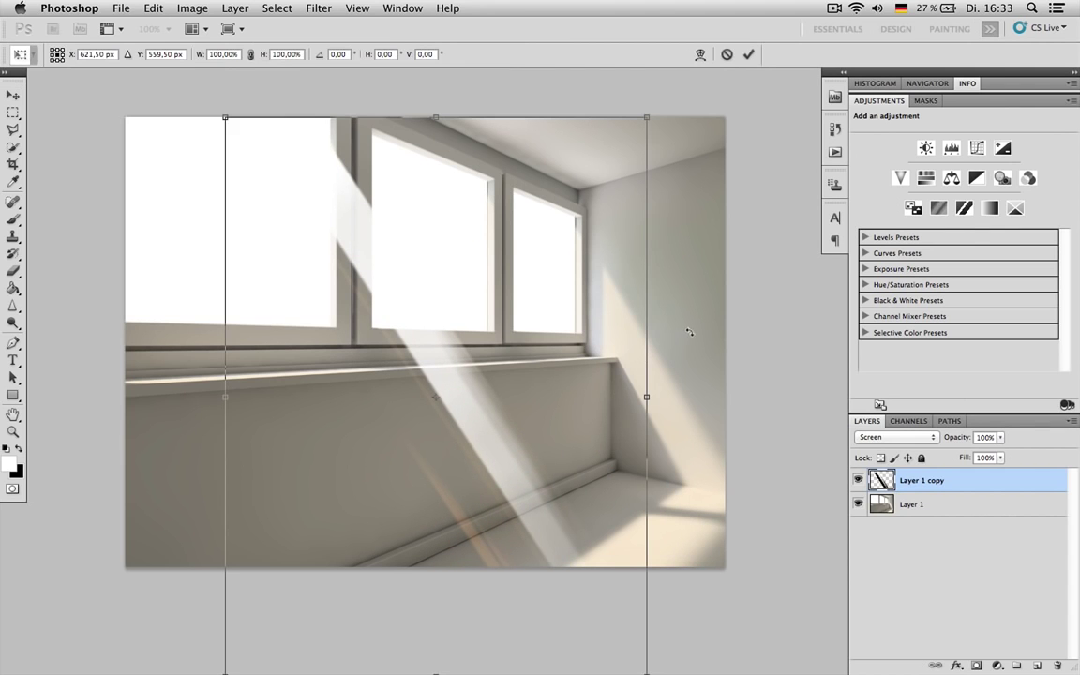
{"action": "key", "text": "Return"}
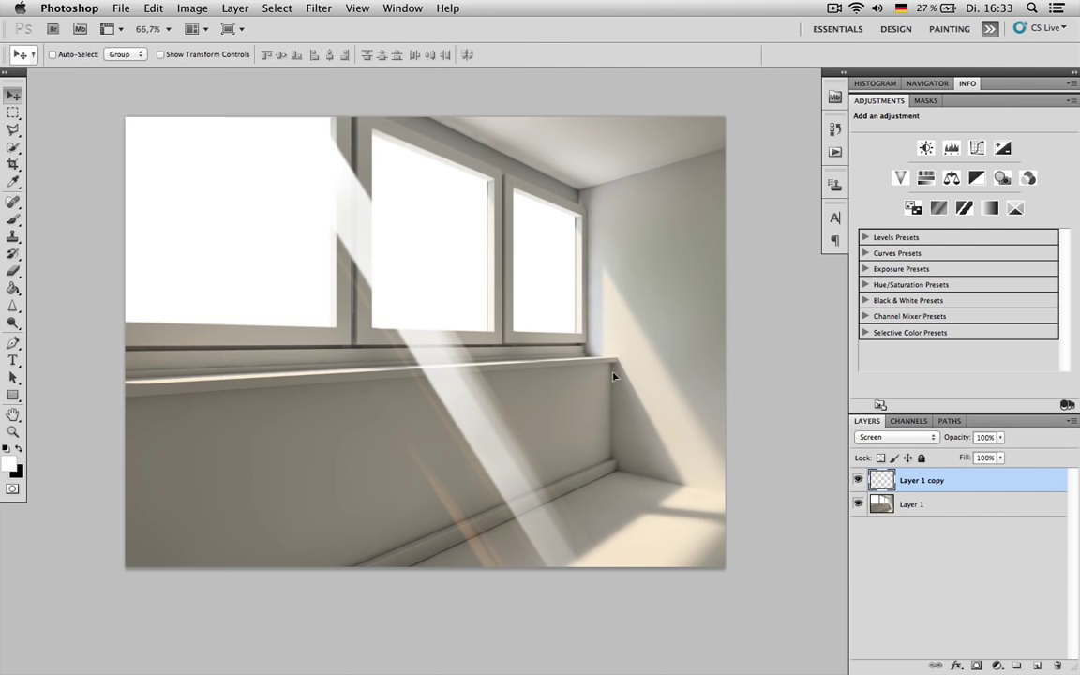
{"action": "mouse_move", "coordinate": [494, 437]}
{"action": "left_mouse_down"}
{"action": "mouse_move", "coordinate": [474, 434]}
{"action": "mouse_move", "coordinate": [513, 427]}
{"action": "left_mouse_up"}
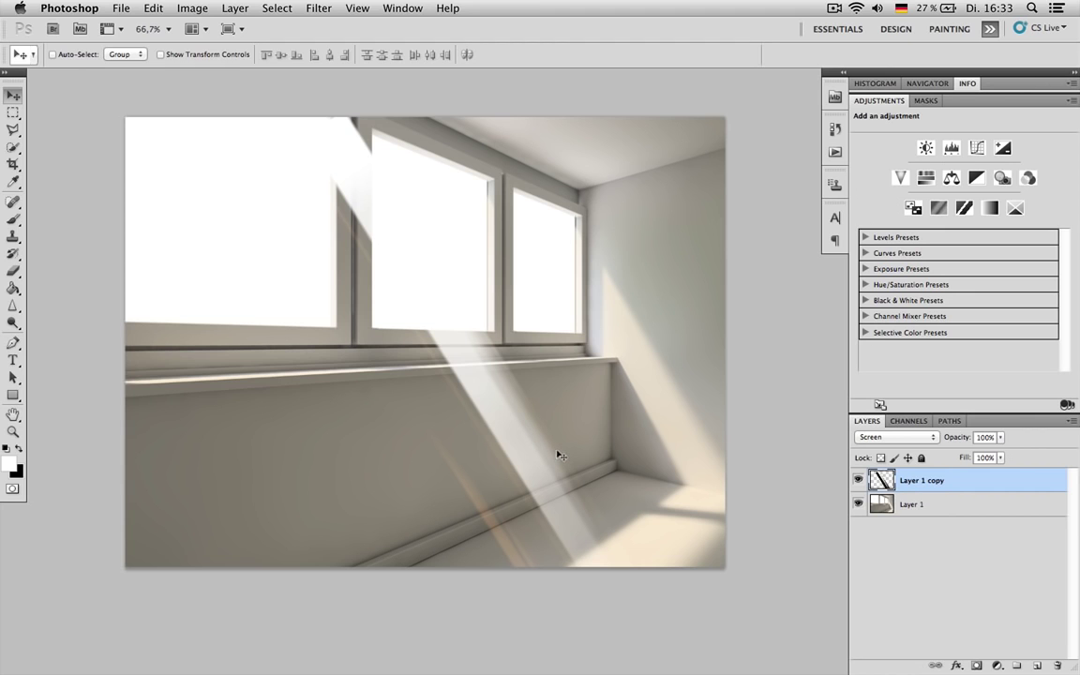
Add a layer mask to the light beam and paint out its part over the windows with a black 236 px brush.
{"action": "left_click", "coordinate": [977, 666]}
{"action": "key", "text": "x"}
{"action": "key", "text": "b"}
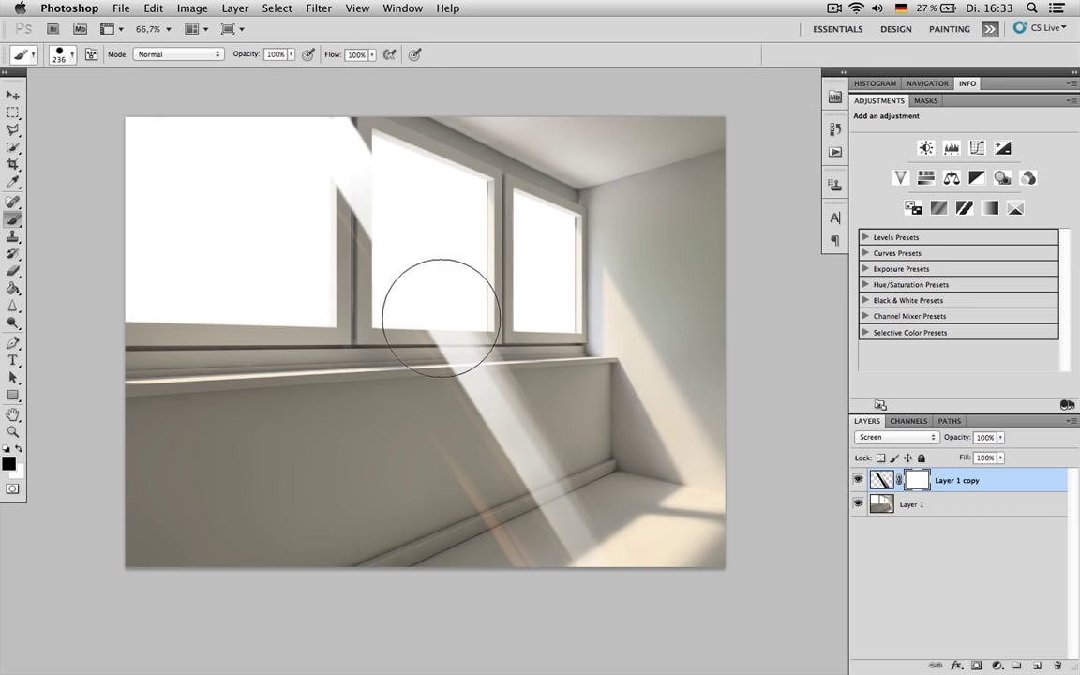
{"action": "right_click", "coordinate": [331, 236]}
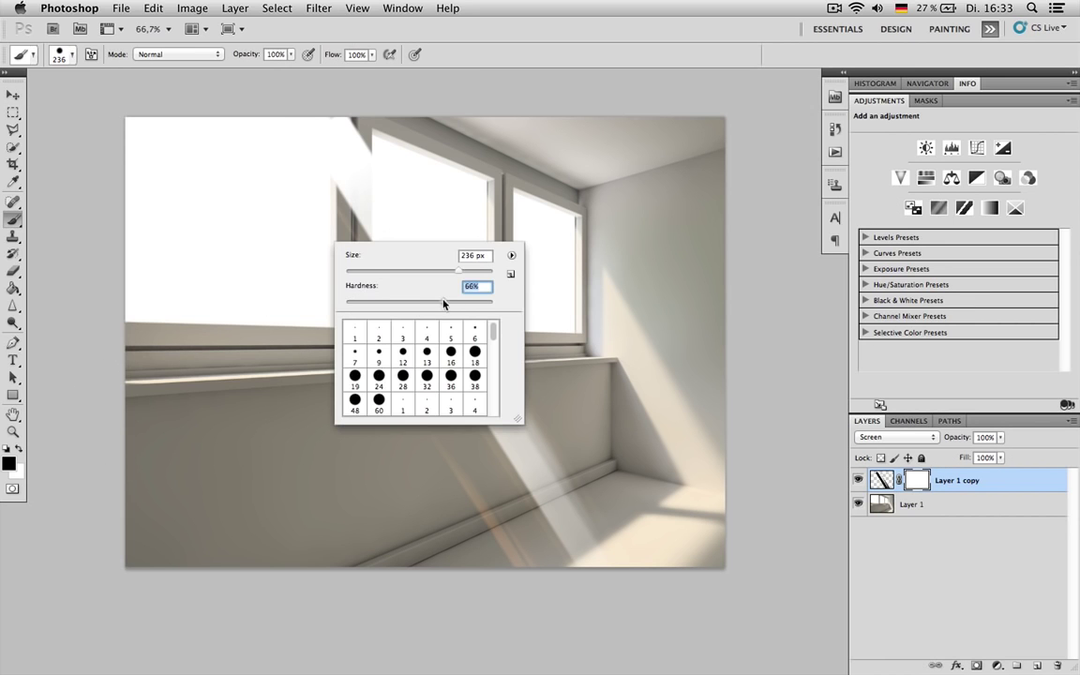
{"action": "mouse_move", "coordinate": [369, 195]}
{"action": "left_mouse_down"}
{"action": "mouse_move", "coordinate": [348, 150]}
{"action": "mouse_move", "coordinate": [280, 150]}
{"action": "mouse_move", "coordinate": [323, 262]}
{"action": "mouse_move", "coordinate": [302, 215]}
{"action": "mouse_move", "coordinate": [310, 248]}
{"action": "mouse_move", "coordinate": [307, 139]}
{"action": "mouse_move", "coordinate": [294, 188]}
{"action": "left_mouse_up"}
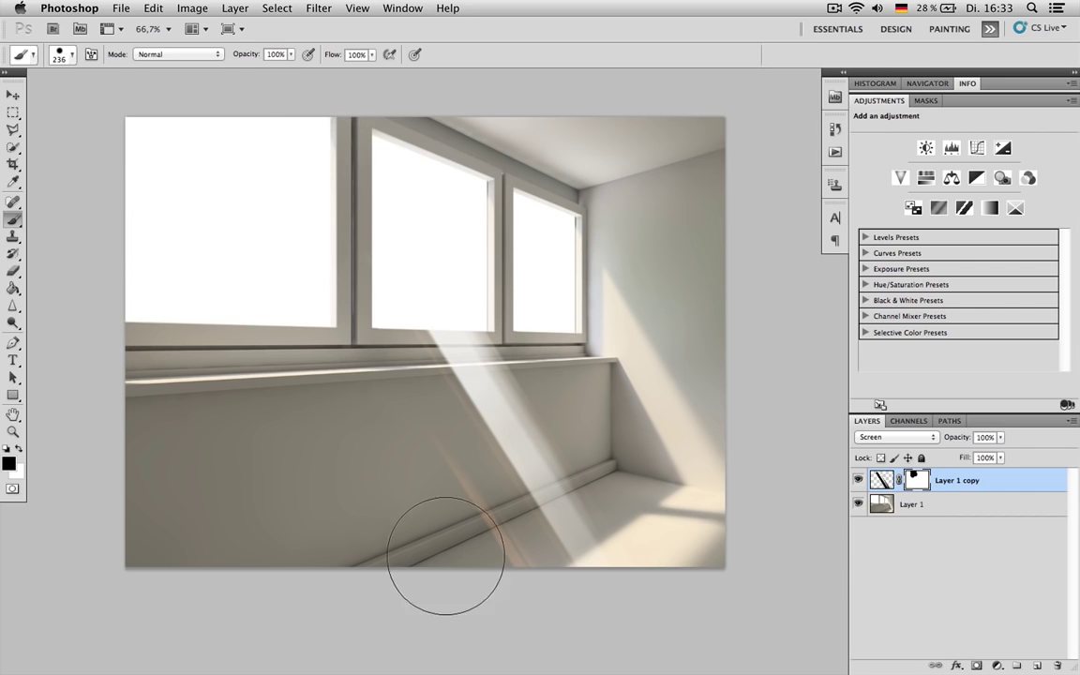
Fade the beam's lower edge on the mask with a brush at 0% hardness and apply the layer mask.
{"action": "right_click", "coordinate": [345, 485]}
{"action": "type", "text": "0"}
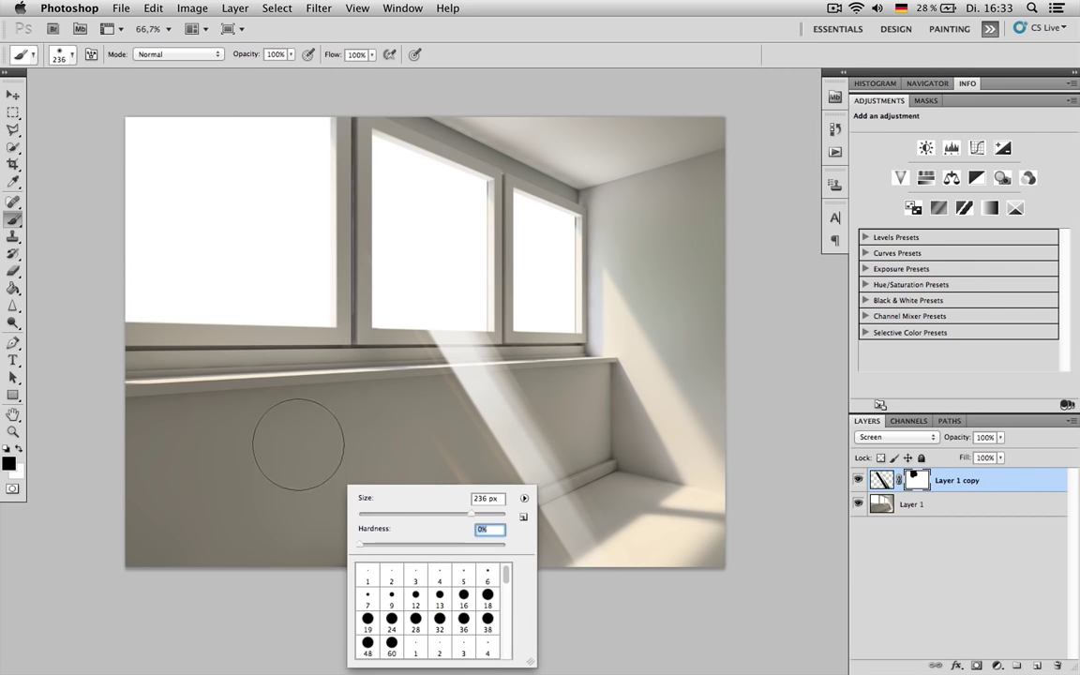
{"action": "key", "text": "Return"}
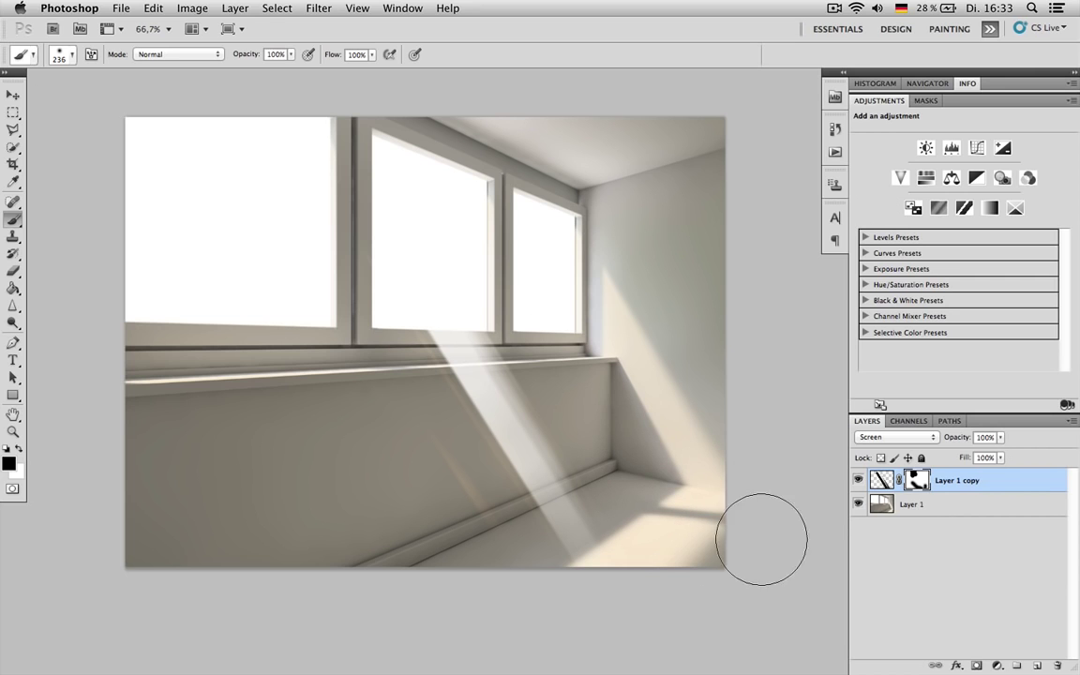
{"action": "right_click", "coordinate": [921, 482]}
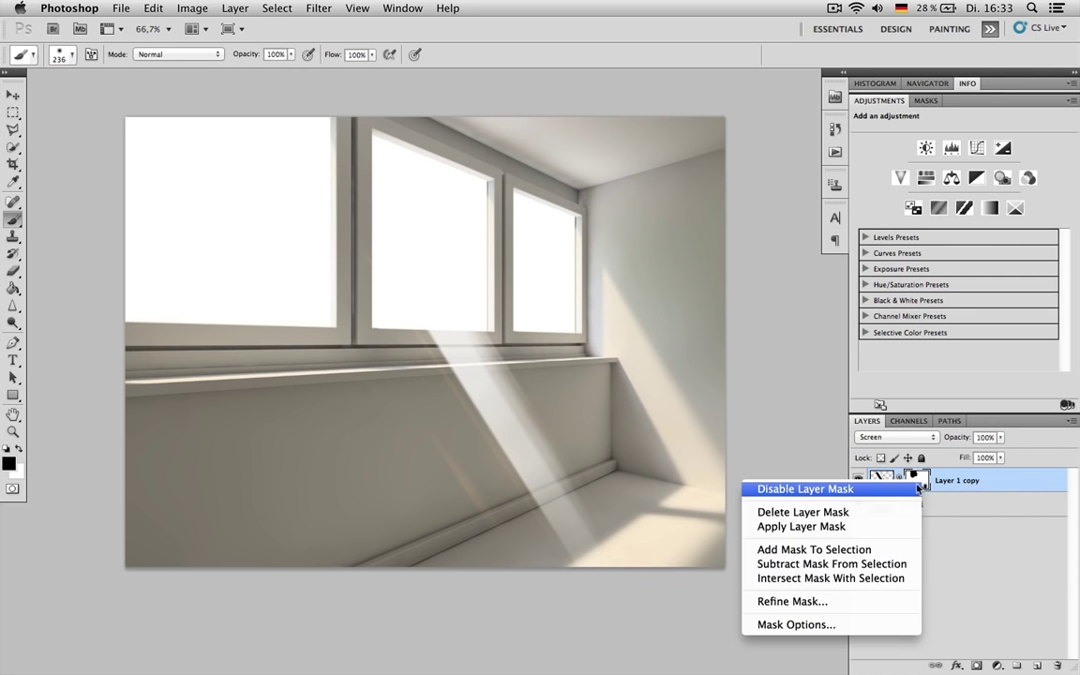
{"action": "left_click", "coordinate": [887, 527]}
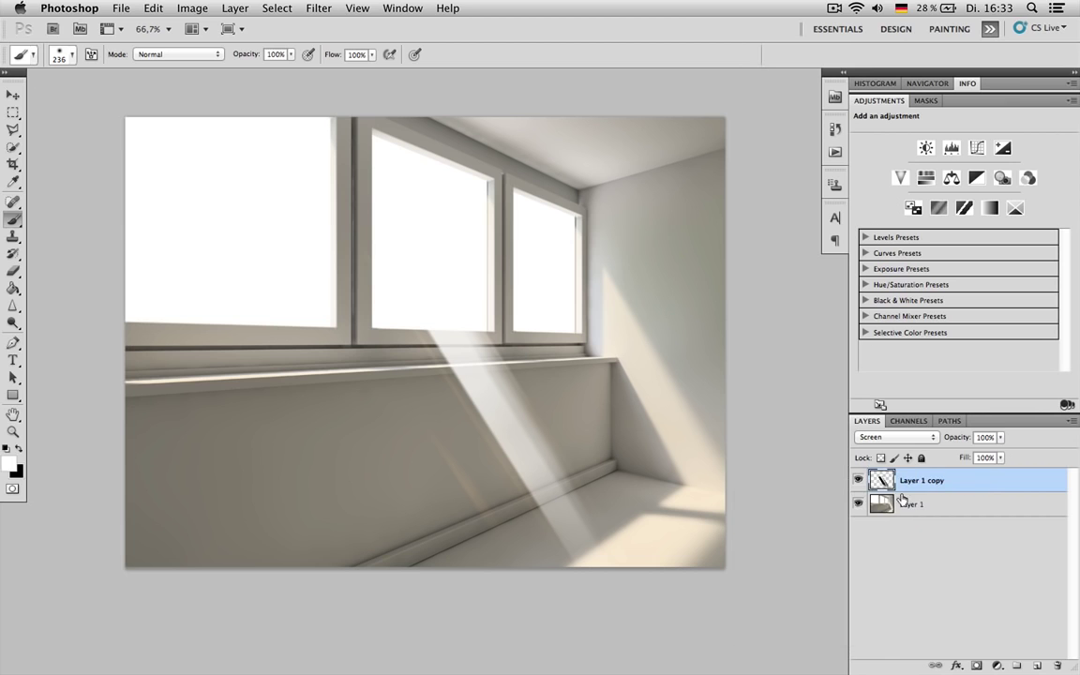
Add a new layer mask to the light beam and fill it with the Clouds render filter.
{"action": "left_click", "coordinate": [976, 666]}
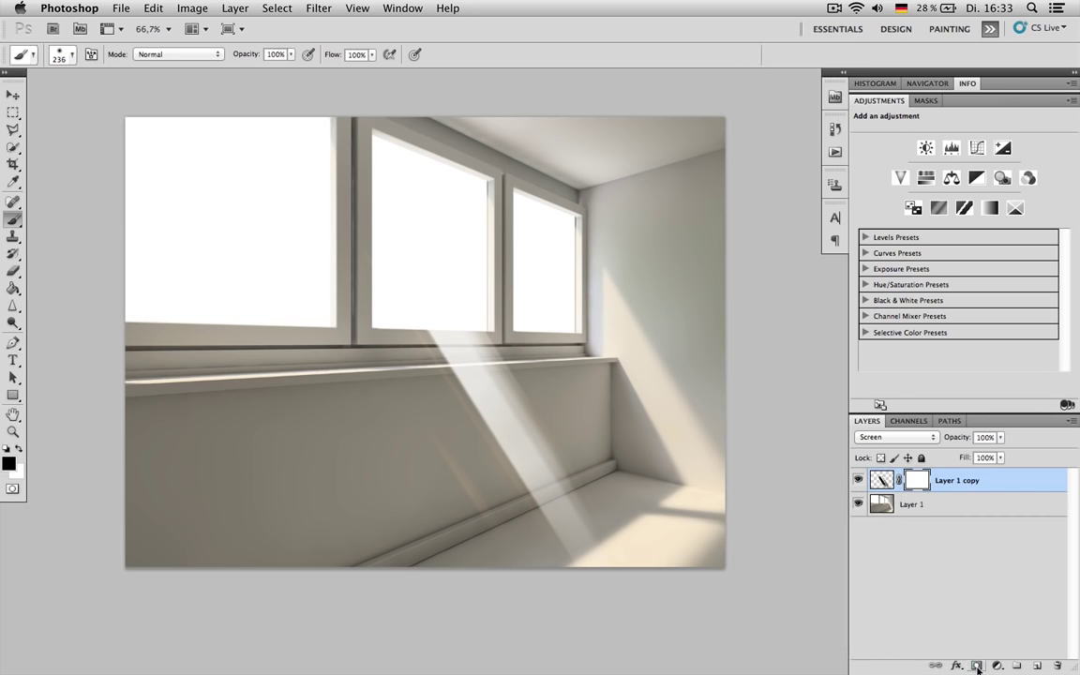
{"action": "left_click", "coordinate": [319, 8]}
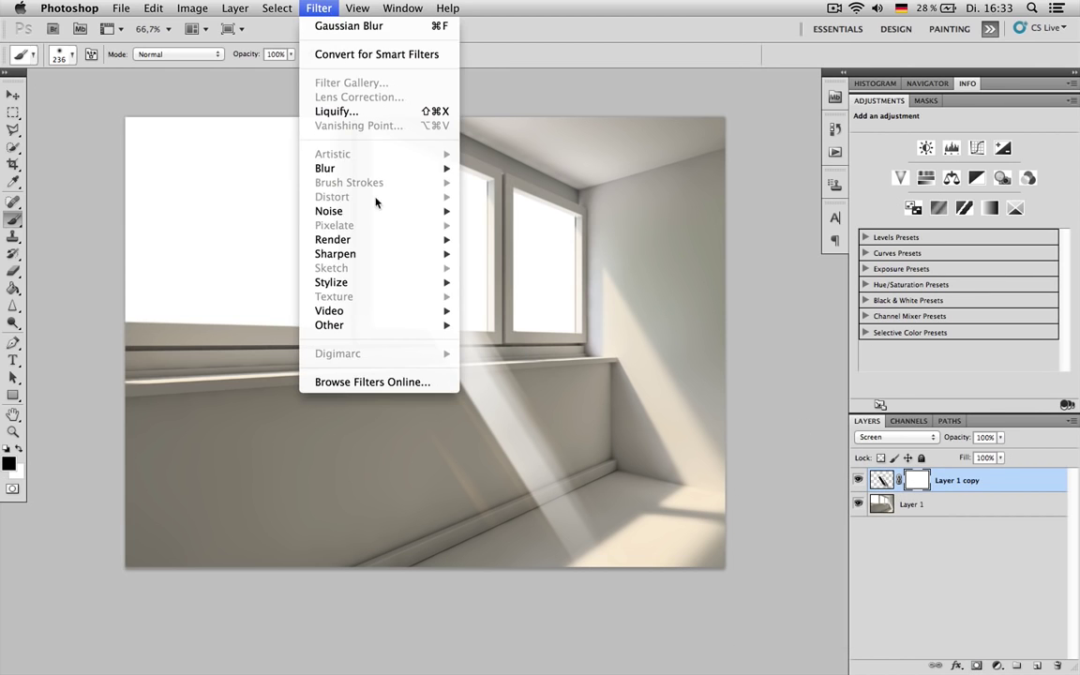
{"action": "mouse_move", "coordinate": [394, 240]}
{"action": "left_click", "coordinate": [490, 242]}
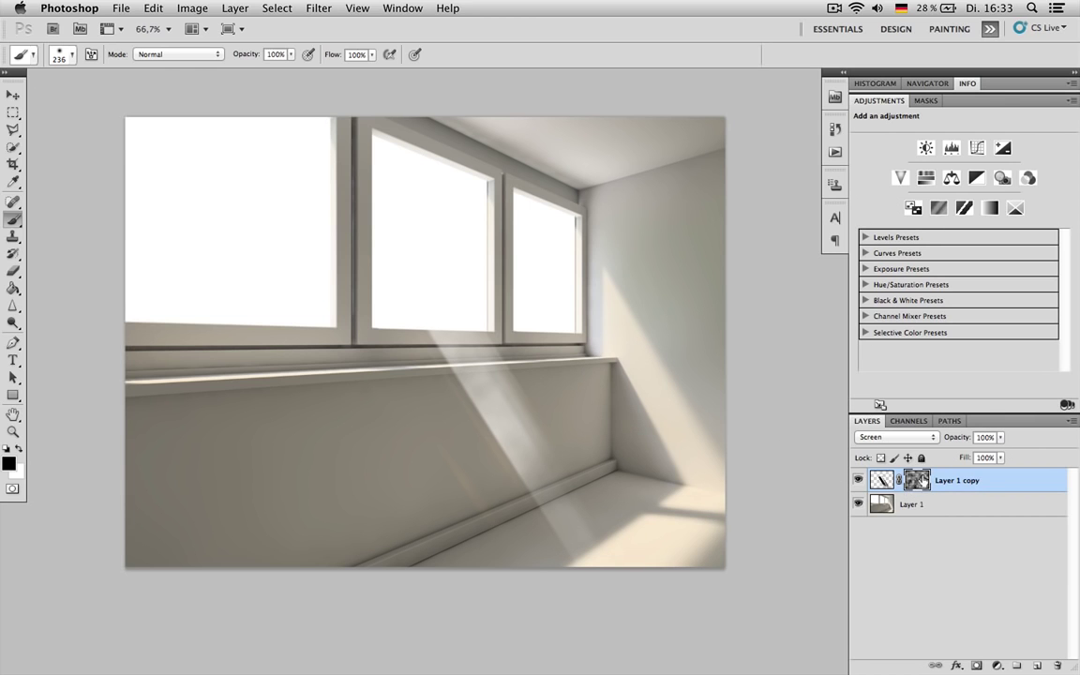
Adjust the tonal contrast of the beam's cloud mask with a Curves adjustment.
{"action": "key", "text": "ctrl+m"}
{"action": "left_click", "coordinate": [876, 339]}
{"action": "left_click_drag", "start_coordinate": [877, 340], "coordinate": [894, 270]}
{"action": "left_click_drag", "start_coordinate": [821, 349], "coordinate": [663, 367]}
{"action": "left_click_drag", "start_coordinate": [893, 272], "coordinate": [913, 317]}
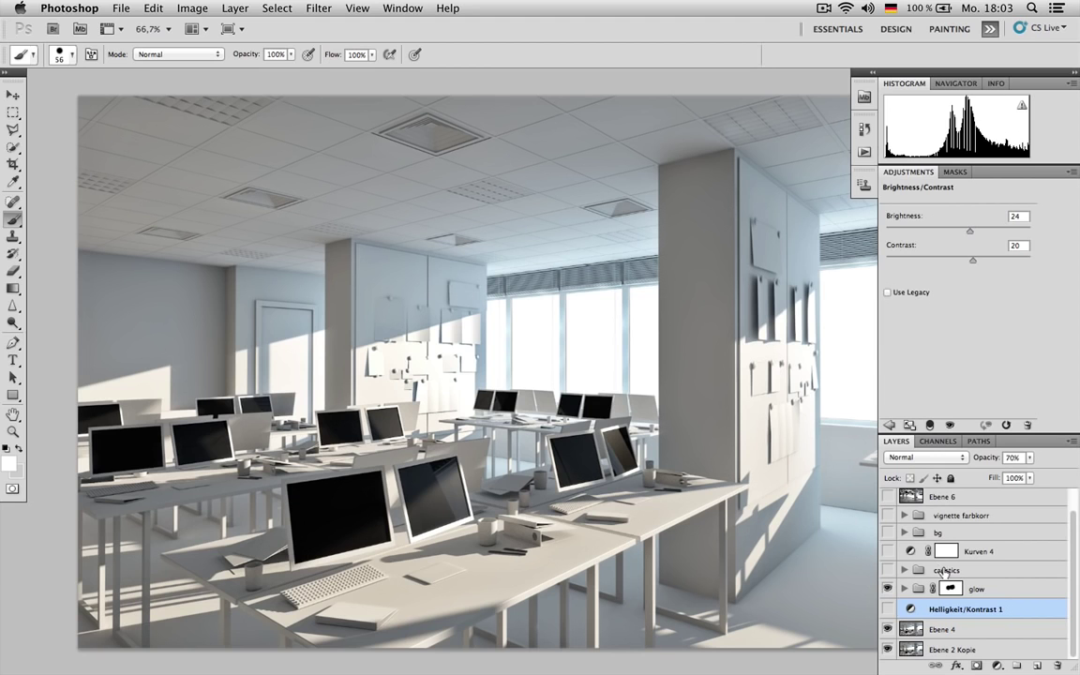
Toggle the caustics group's visibility to compare the office image with and without its reflections.
{"action": "left_click", "coordinate": [889, 570]}
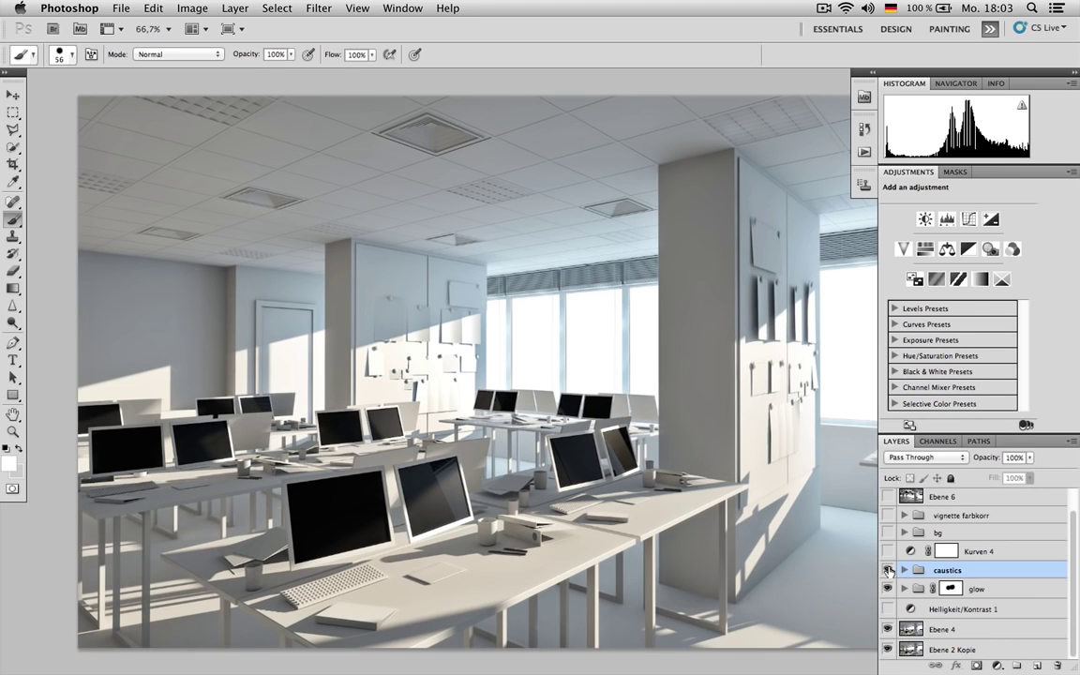
{"action": "left_click", "coordinate": [888, 571]}
{"action": "left_click", "coordinate": [888, 570]}
{"action": "left_click", "coordinate": [888, 570]}
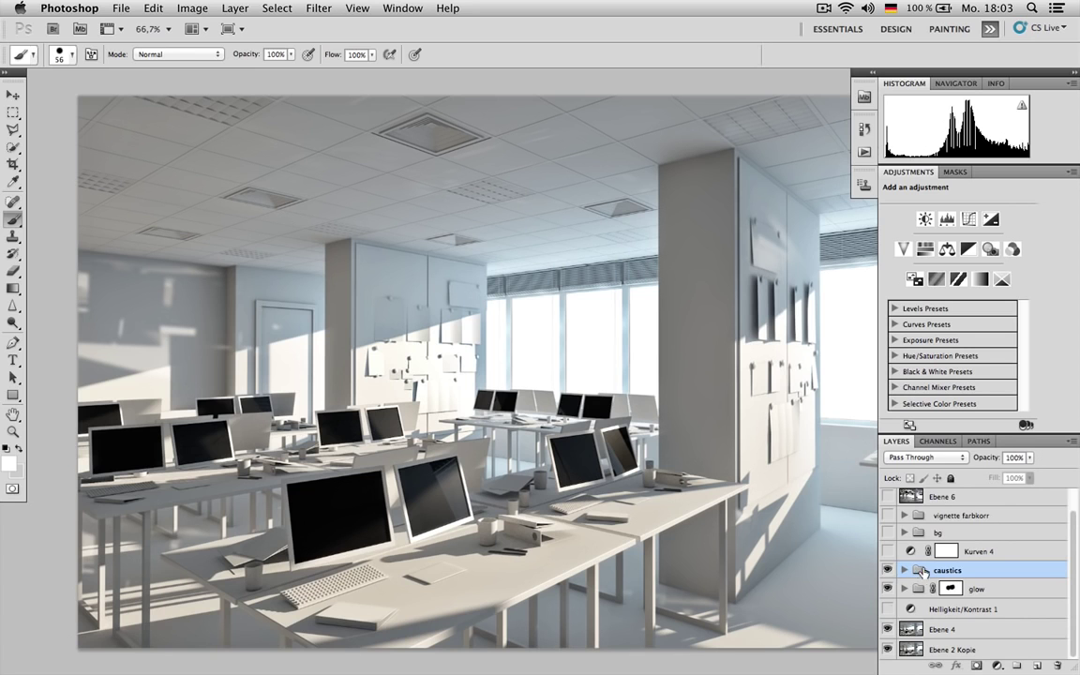
Expand the caustics group to examine its layers and masks, and collapse it again.
{"action": "left_click", "coordinate": [904, 570]}
{"action": "scroll", "coordinate": [989, 533], "scroll_direction": "down", "scroll_amount": 1}
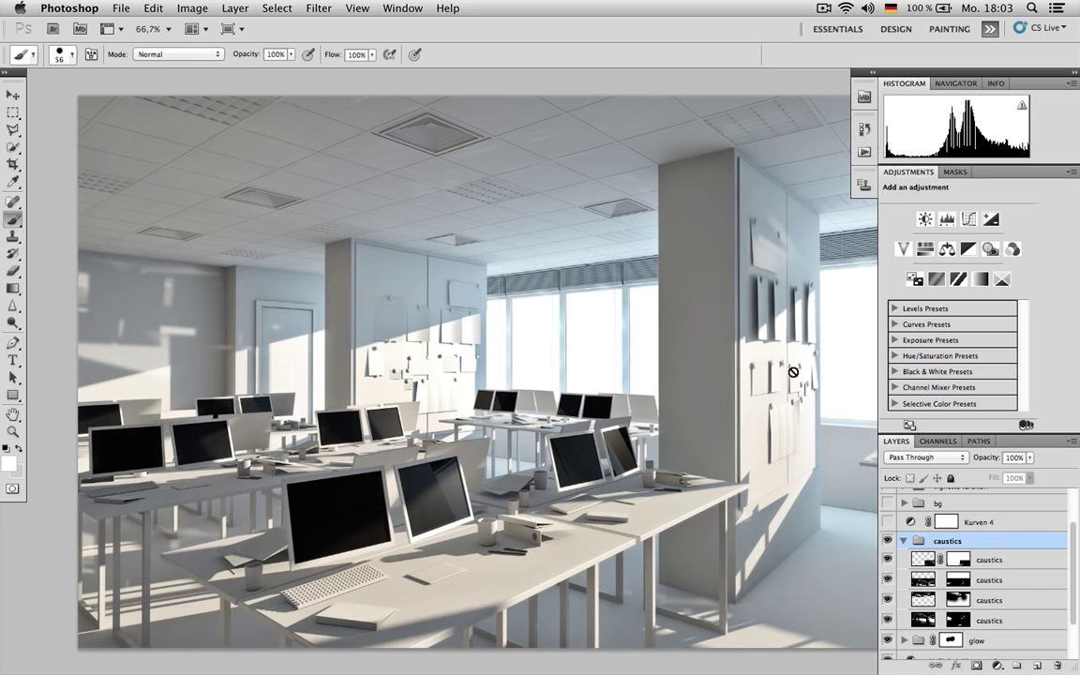
{"action": "scroll", "coordinate": [942, 537], "scroll_direction": "down", "scroll_amount": 1}
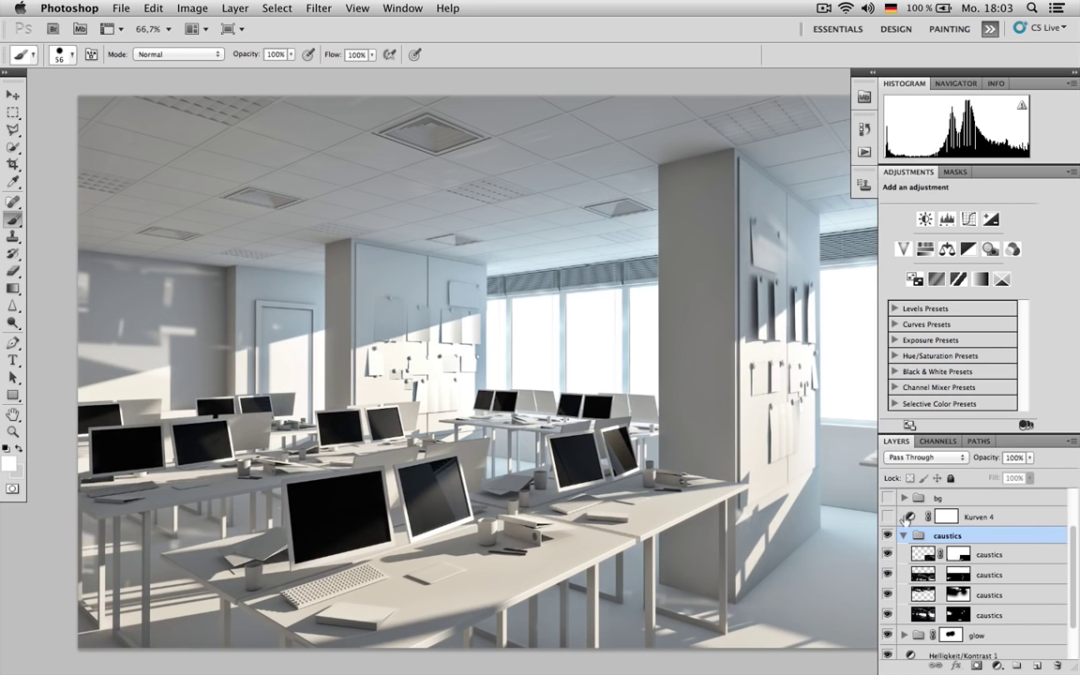
{"action": "scroll", "coordinate": [939, 536], "scroll_direction": "down", "scroll_amount": 1}
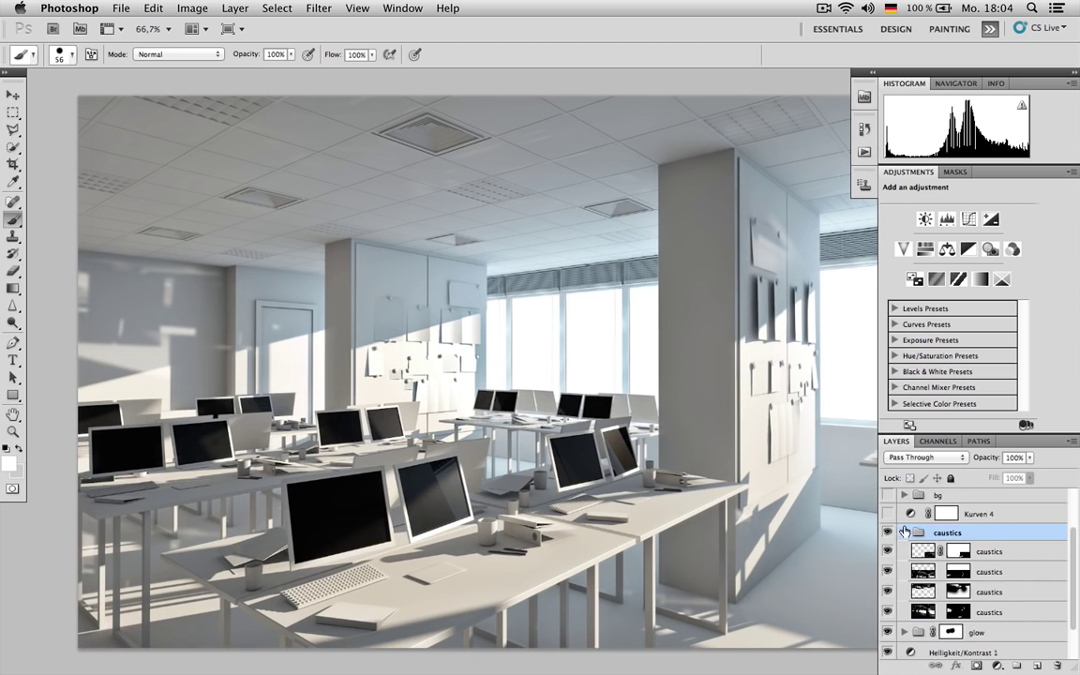
{"action": "left_click", "coordinate": [903, 532]}
Duplicate the layer Ebene 2 Kopie into a new document.
{"action": "left_click", "coordinate": [997, 649]}
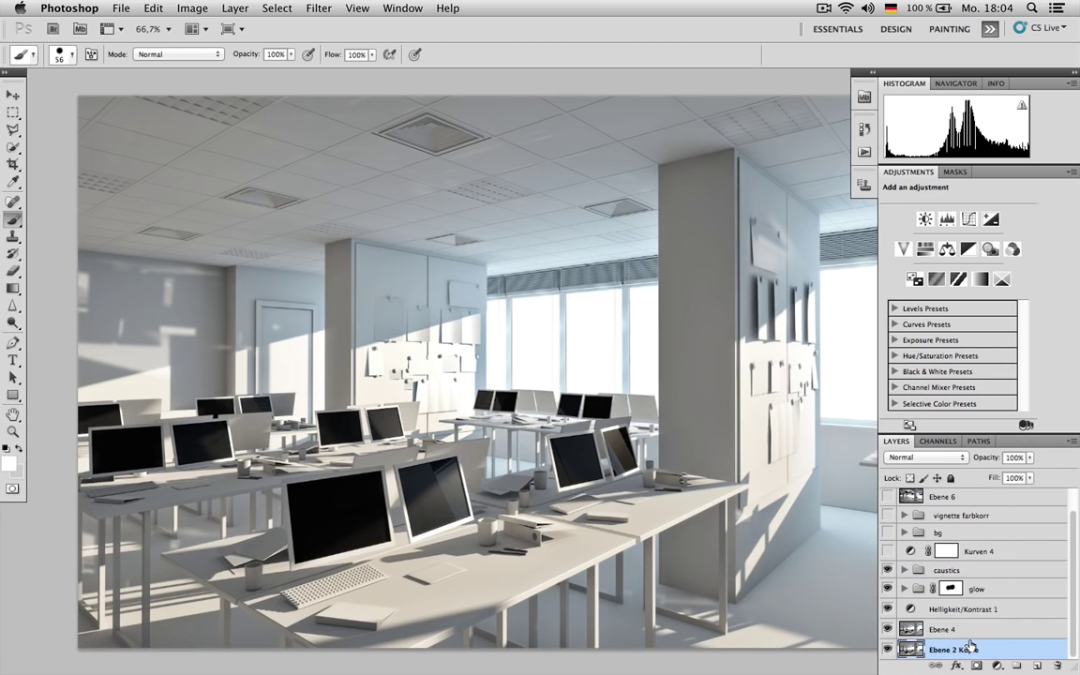
{"action": "right_click", "coordinate": [1001, 649]}
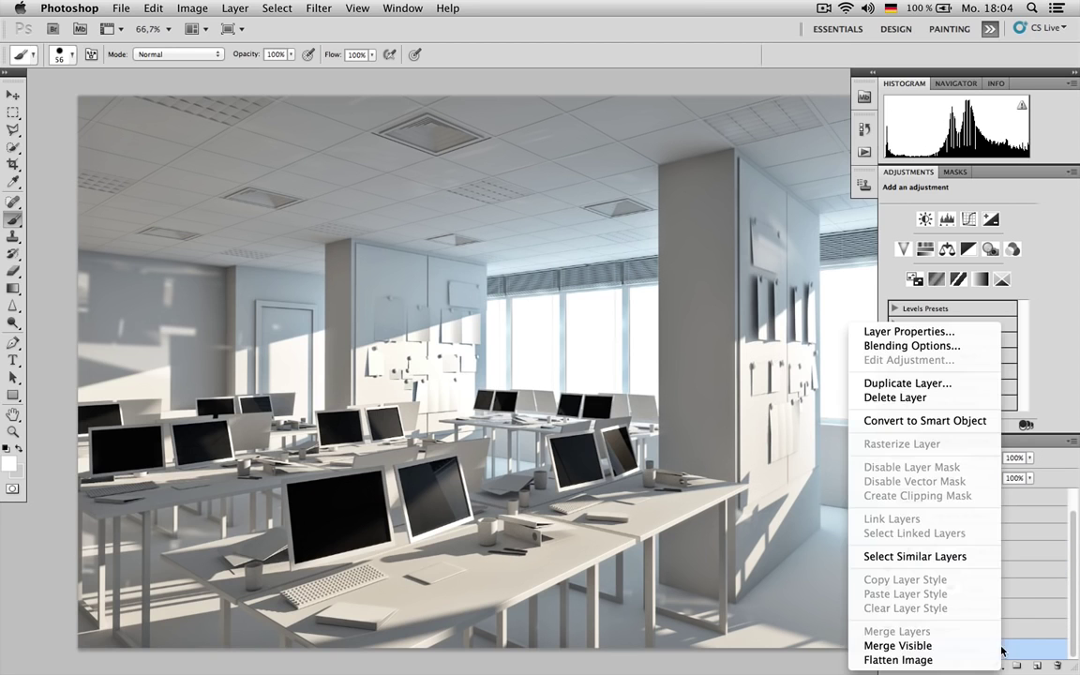
{"action": "left_click", "coordinate": [938, 389]}
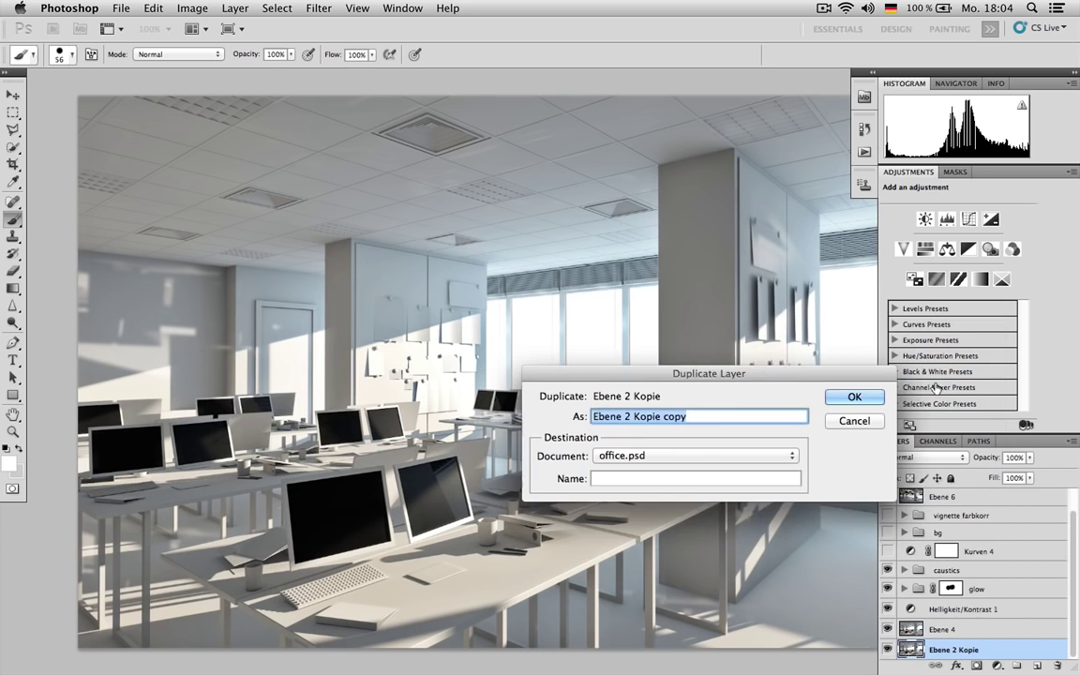
{"action": "left_click", "coordinate": [632, 457]}
{"action": "scroll", "coordinate": [633, 464], "scroll_direction": "down", "scroll_amount": 2}
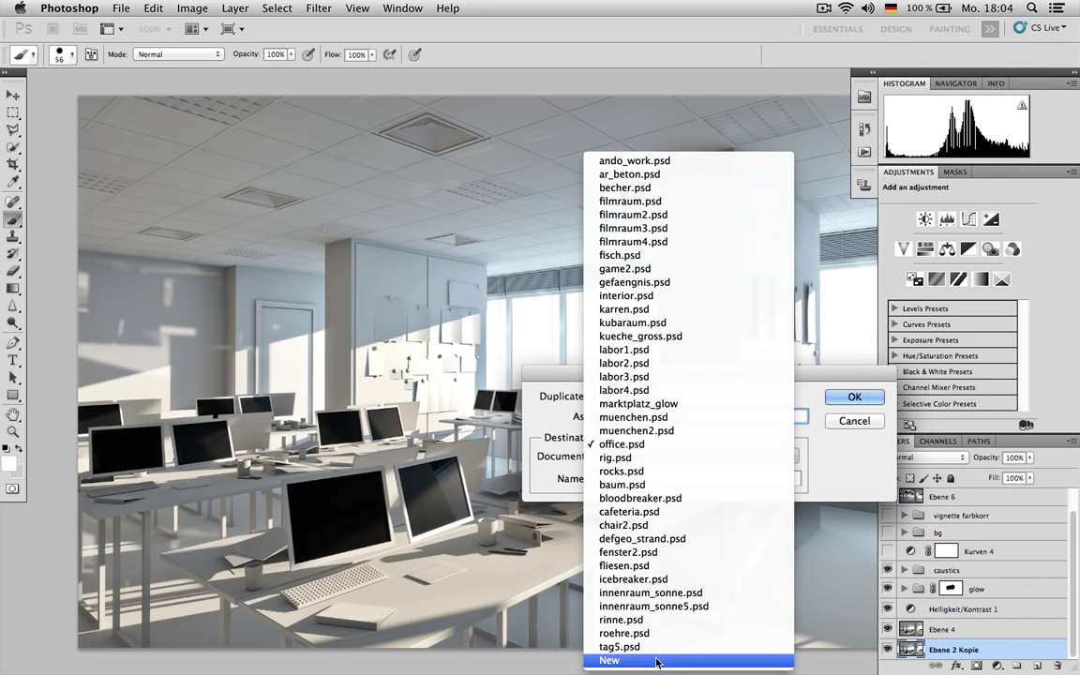
{"action": "left_click", "coordinate": [607, 654]}
{"action": "left_click", "coordinate": [855, 397]}
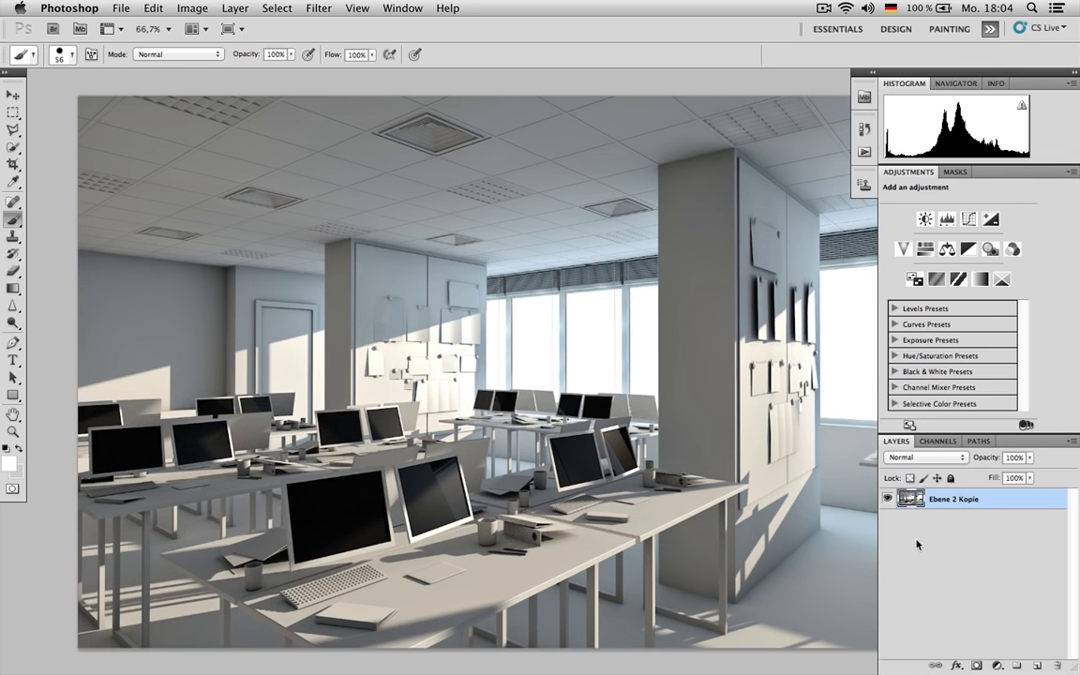
Duplicate the office layer in the new document and rename the copy CAUSTICS.
{"action": "key", "text": "super+j"}
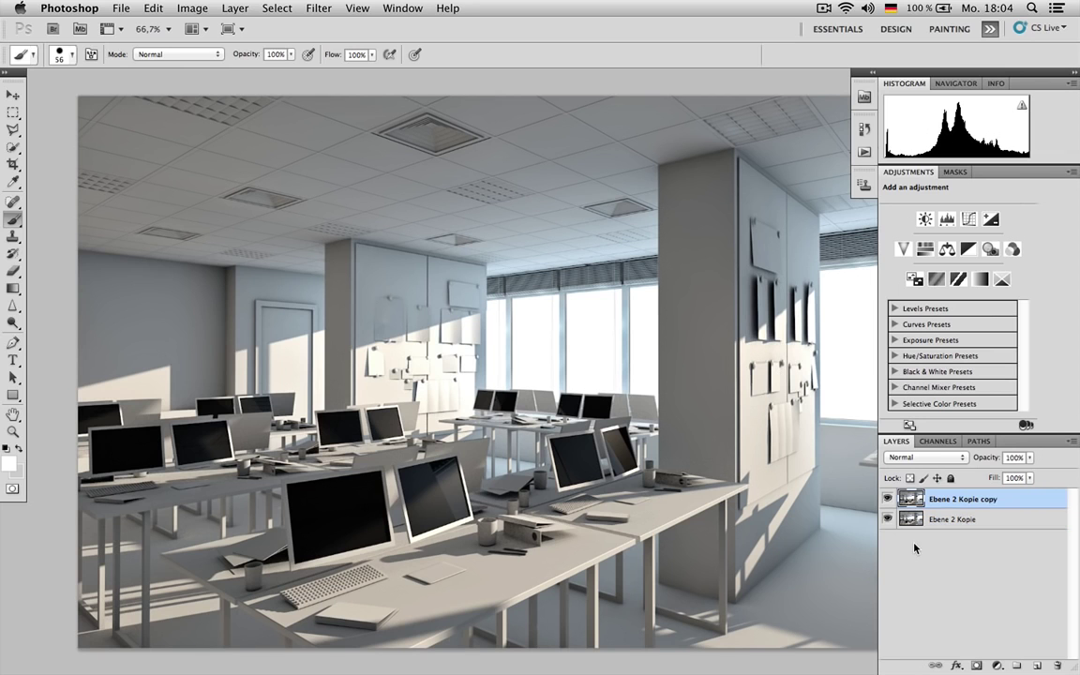
{"action": "double_click", "coordinate": [971, 500]}
{"action": "type", "text": "CAL"}
{"action": "key", "text": "Return"}
Darken the CAUSTICS layer with a Curves adjustment, with points at input 197, output 49 and input 170, output 14.
{"action": "key", "text": "ctrl+m"}
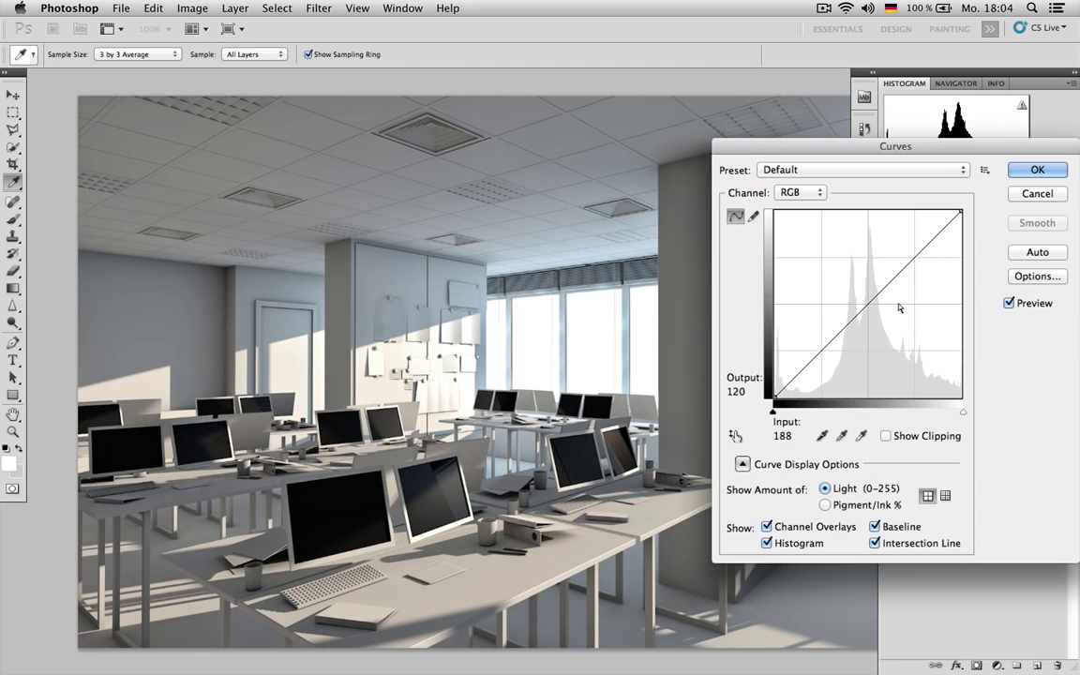
{"action": "left_click_drag", "start_coordinate": [920, 305], "coordinate": [919, 363]}
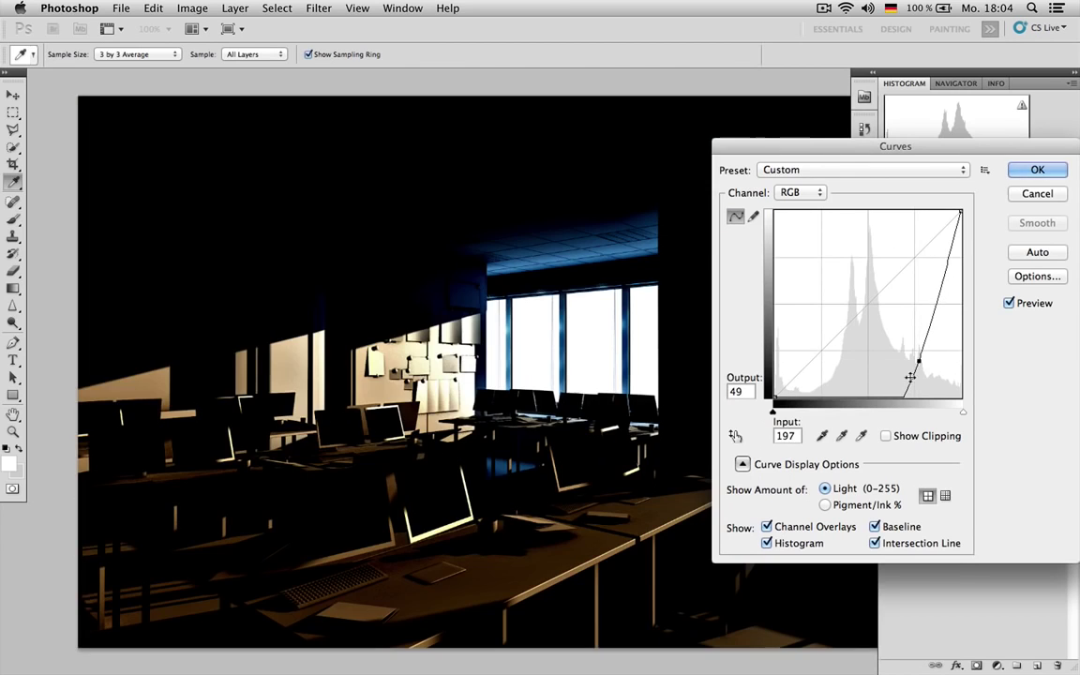
{"action": "left_click", "coordinate": [898, 386]}
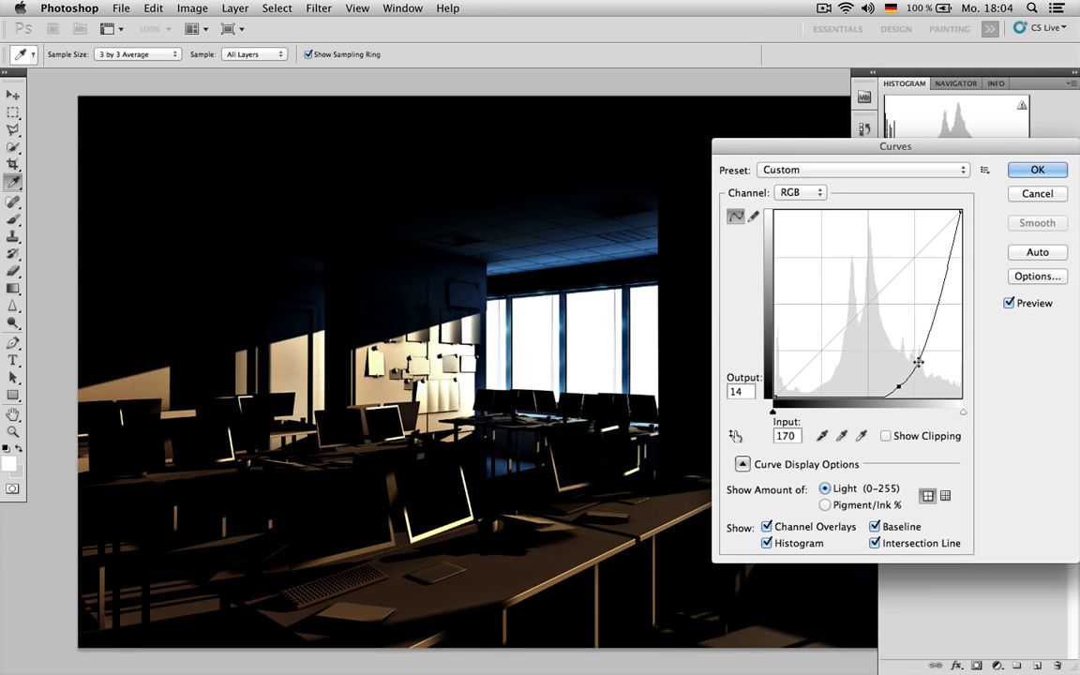
{"action": "left_click", "coordinate": [1032, 170]}
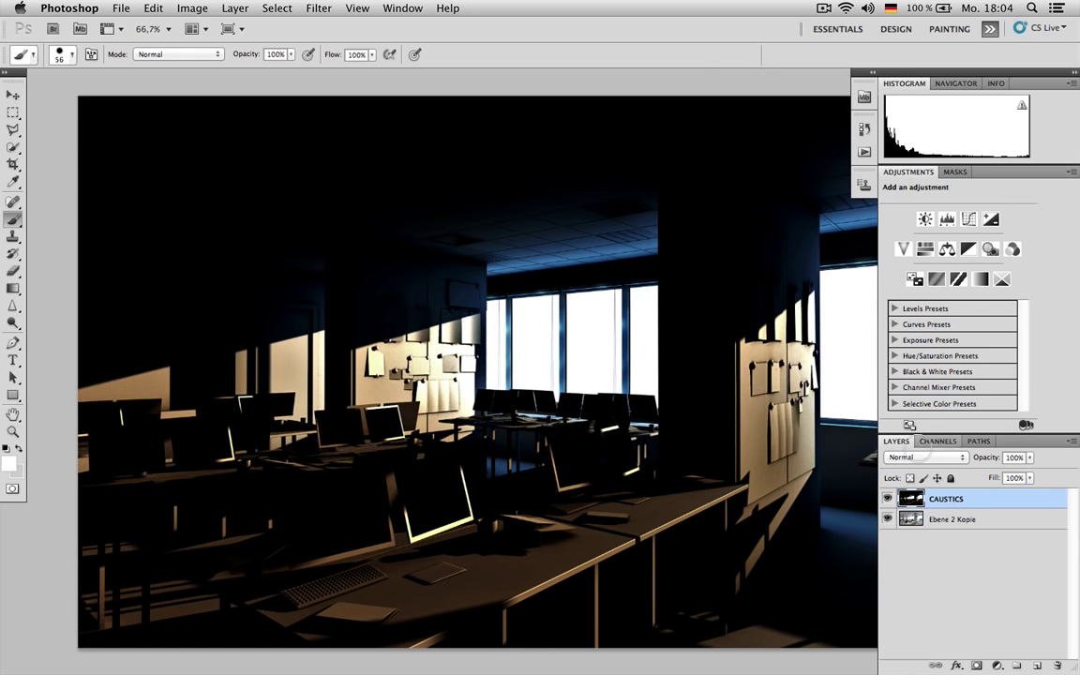
Flip the CAUSTICS layer vertically with a free transform at -100% height and position it over the room.
{"action": "key", "text": "ctrl+t"}
{"action": "left_click_drag", "start_coordinate": [538, 95], "coordinate": [542, 407]}
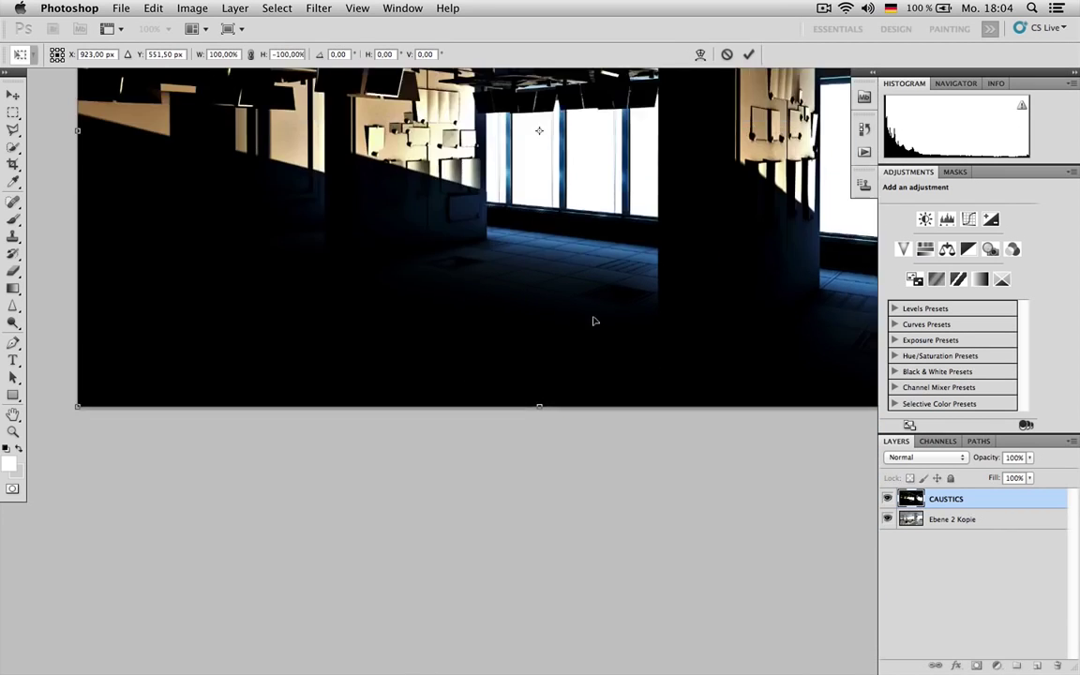
{"action": "scroll", "coordinate": [590, 321], "scroll_direction": "up", "scroll_amount": 5}
{"action": "key", "text": "Return"}
{"action": "key", "text": "b"}
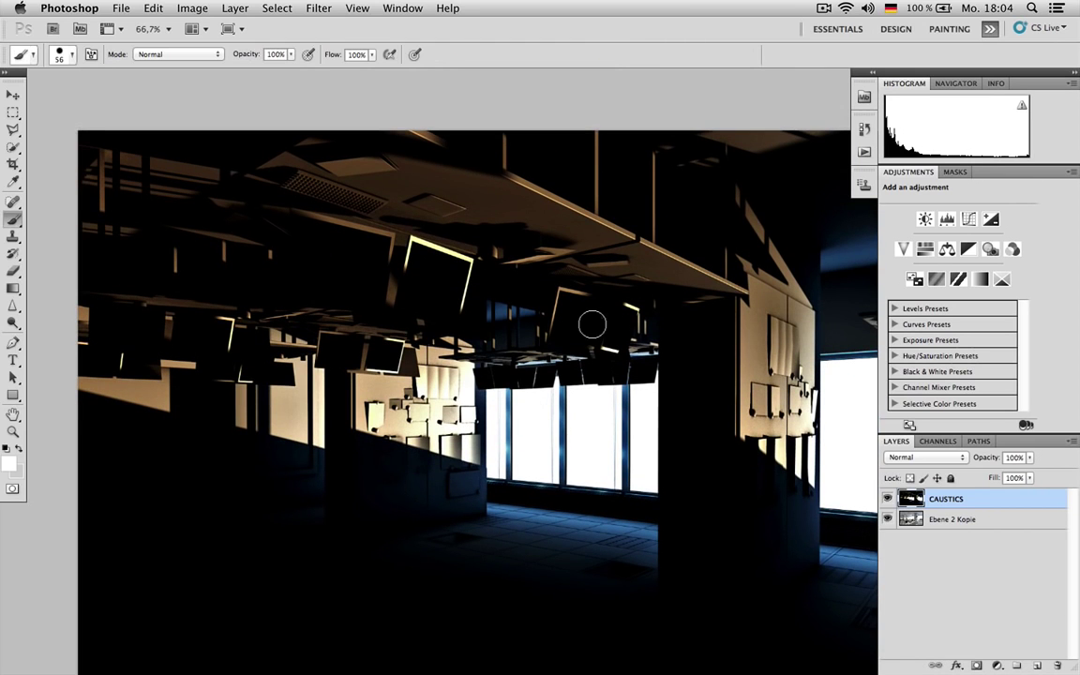
Set the blend mode of the CAUSTICS layer to Screen.
{"action": "left_click", "coordinate": [925, 456]}
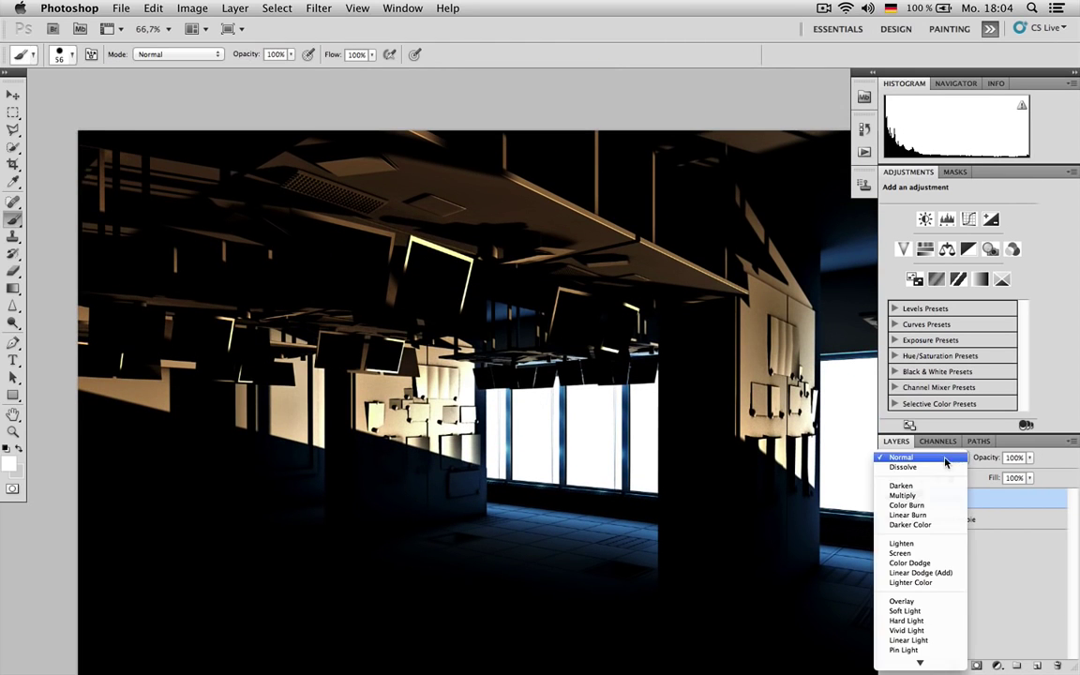
{"action": "left_click", "coordinate": [932, 554]}
{"action": "scroll", "coordinate": [484, 346], "scroll_direction": "down", "scroll_amount": 1}
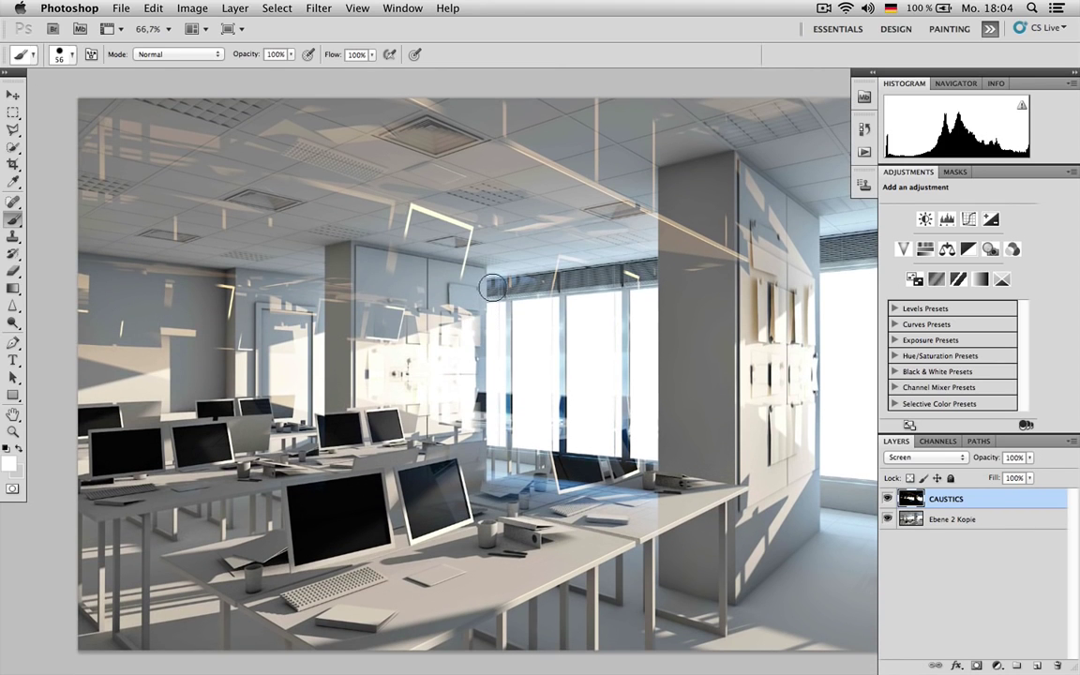
Desaturate the CAUSTICS layer with a Hue/Saturation adjustment at a saturation of -64.
{"action": "key", "text": "v"}
{"action": "key", "text": "m"}
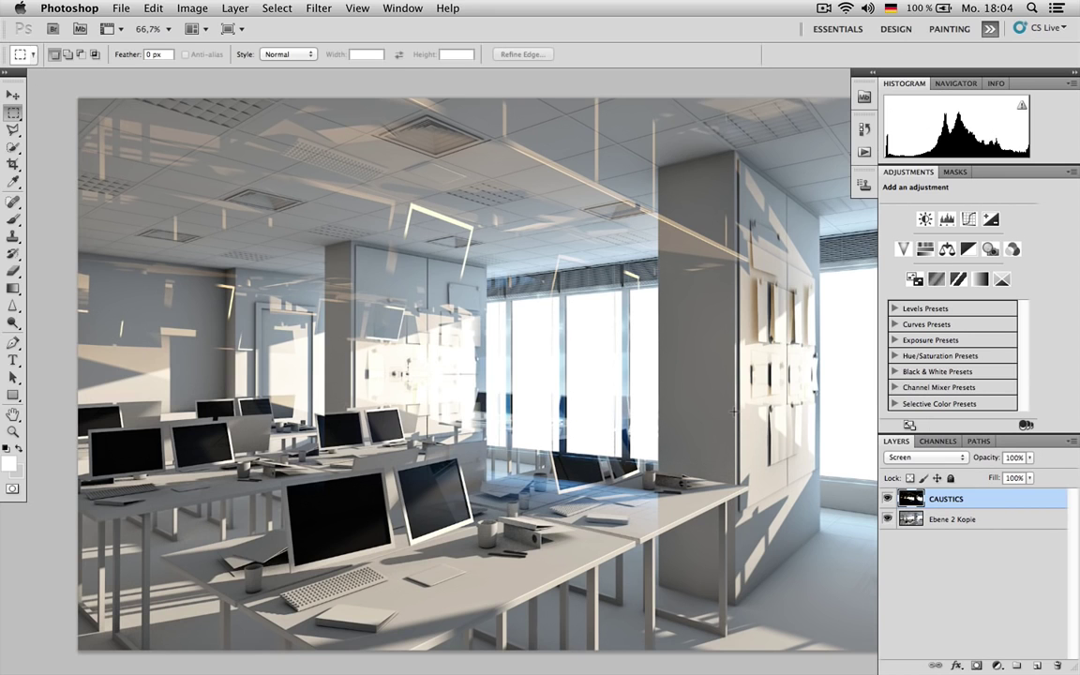
{"action": "key", "text": "super+u"}
{"action": "left_click_drag", "start_coordinate": [663, 422], "coordinate": [478, 426]}
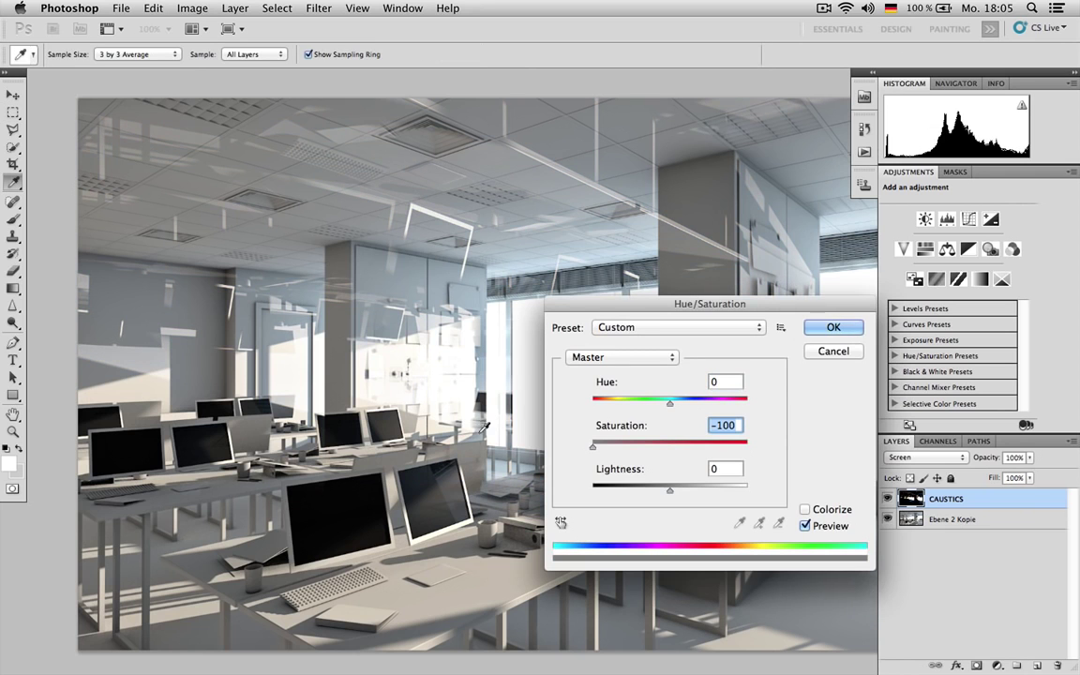
{"action": "left_click_drag", "start_coordinate": [593, 447], "coordinate": [620, 453]}
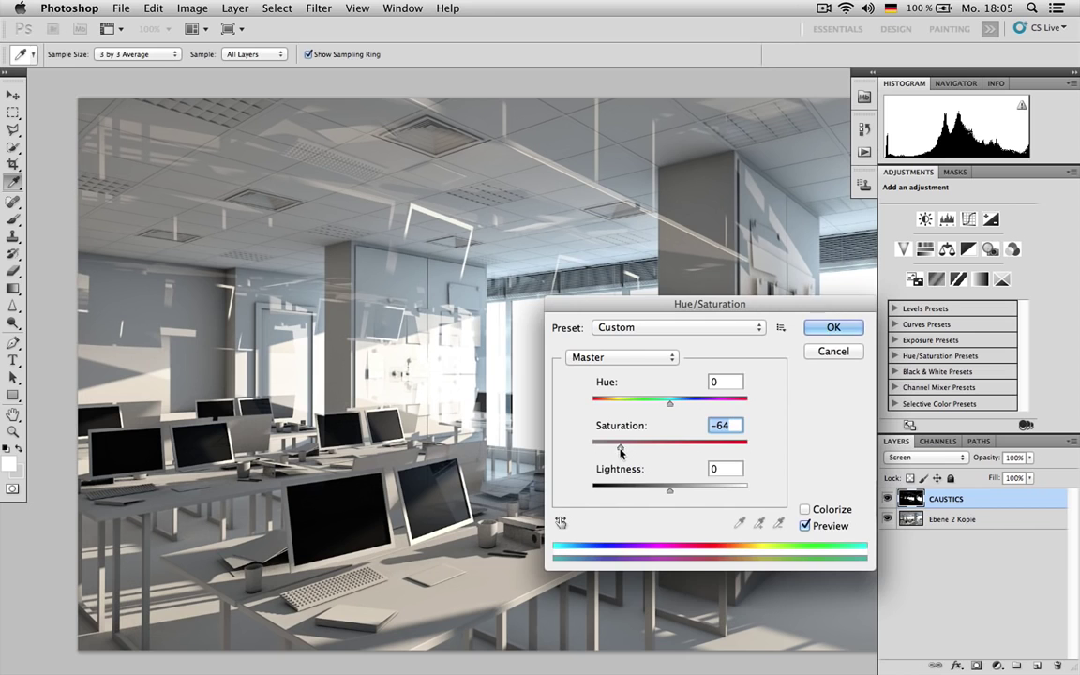
{"action": "left_click", "coordinate": [819, 326]}
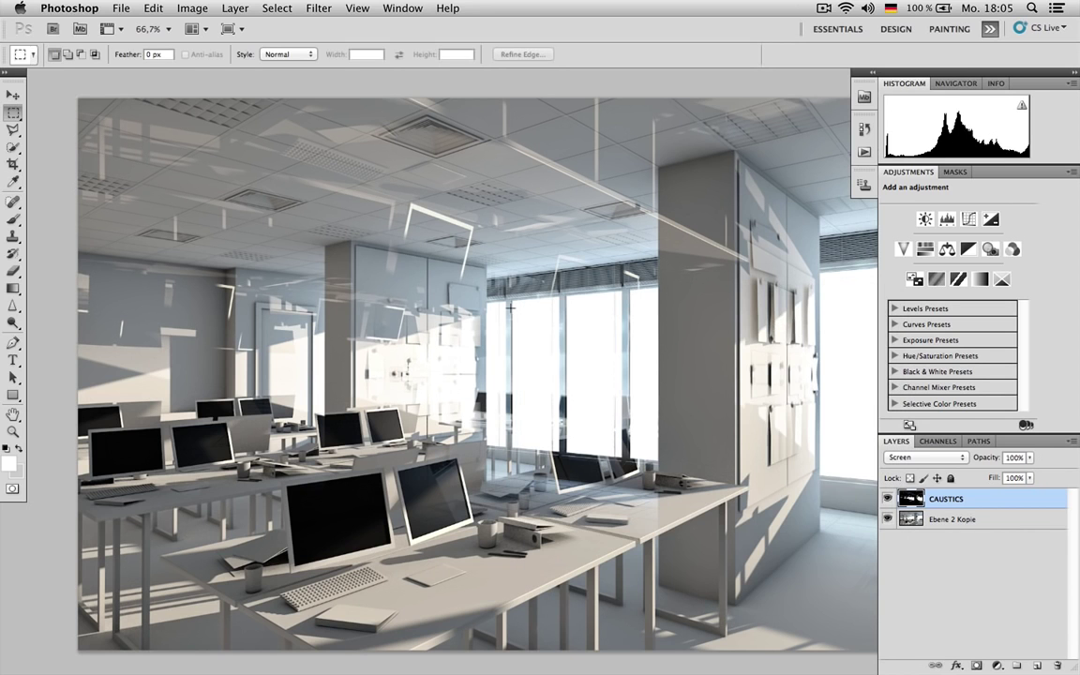
Shift the CAUSTICS reflections slightly up and to the left and soften them with a 1.9-pixel Gaussian Blur.
{"action": "key", "text": "v"}
{"action": "left_click_drag", "start_coordinate": [457, 270], "coordinate": [503, 266]}
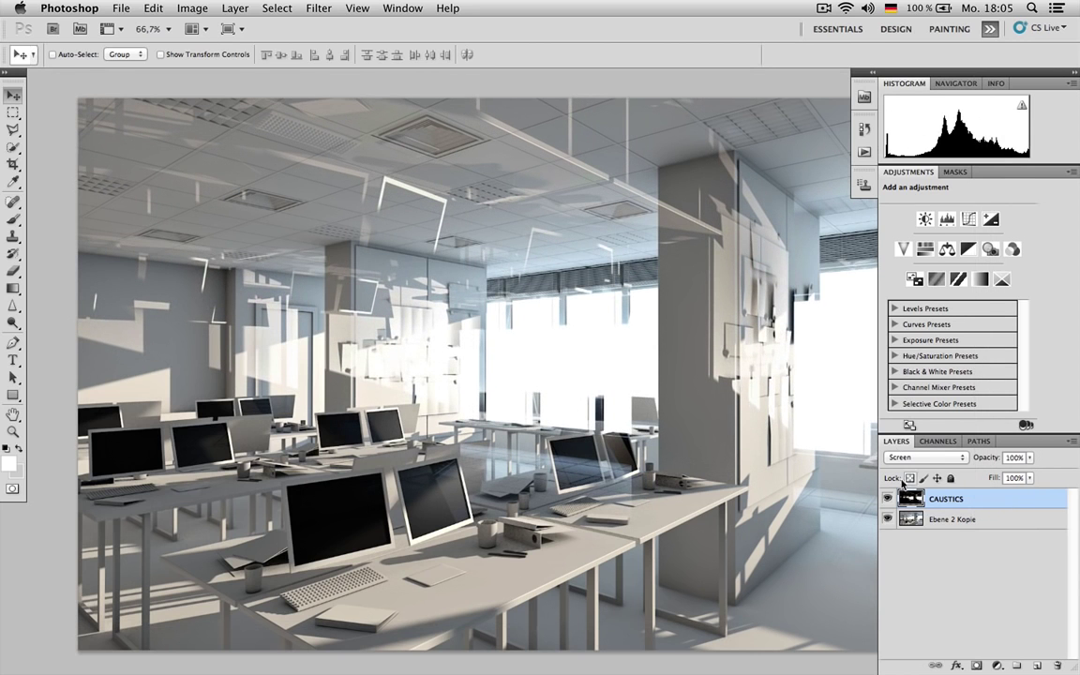
{"action": "left_click", "coordinate": [314, 8]}
{"action": "mouse_move", "coordinate": [410, 169]}
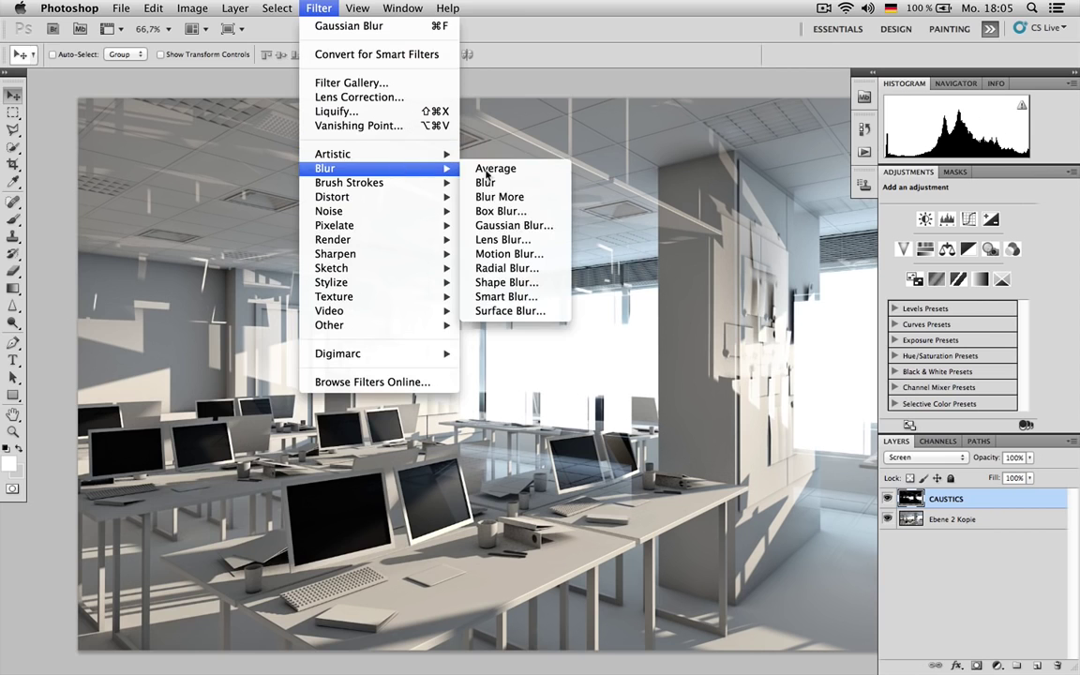
{"action": "left_click", "coordinate": [512, 225]}
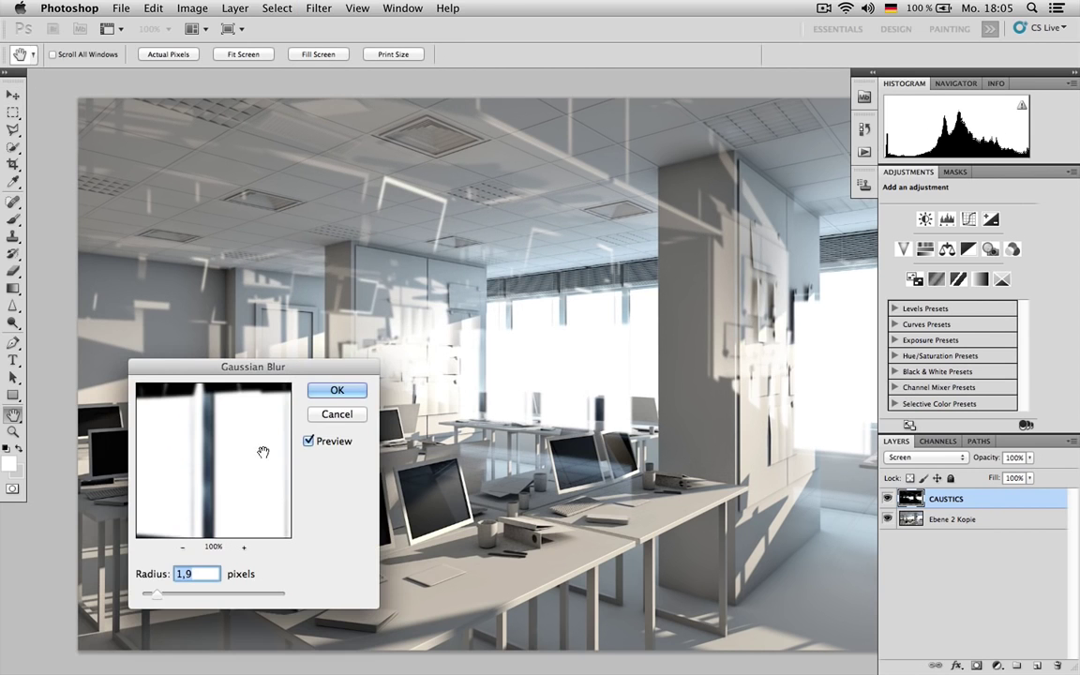
{"action": "left_click_drag", "start_coordinate": [234, 367], "coordinate": [498, 340]}
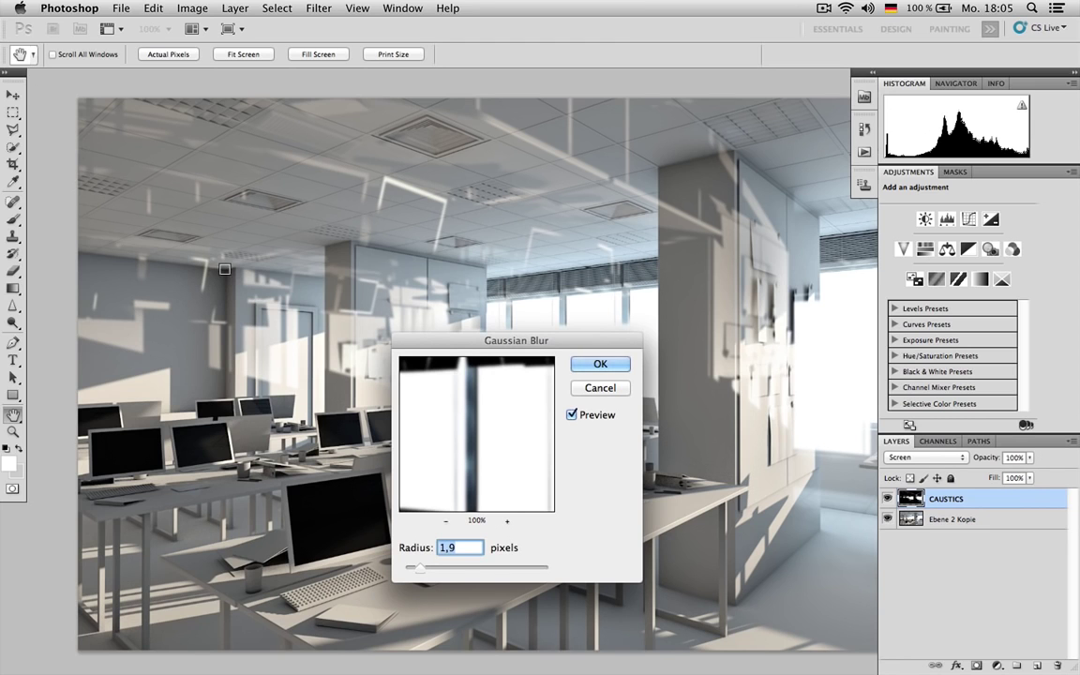
{"action": "left_click", "coordinate": [605, 366]}
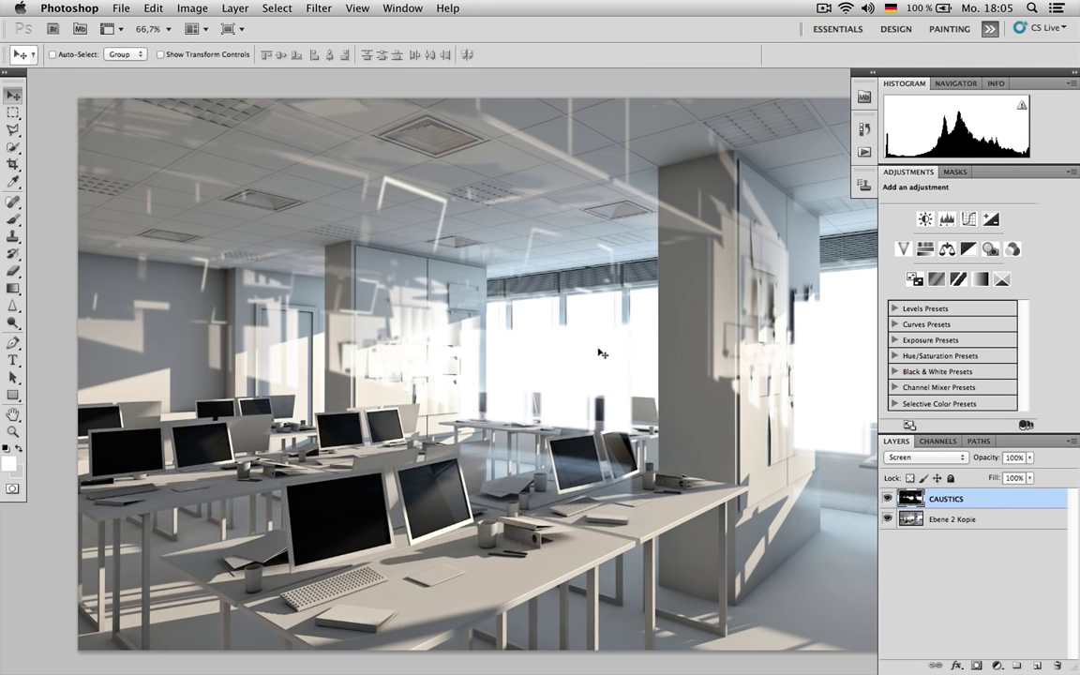
Add a layer mask to CAUSTICS and paint black near the back wall's corner with a 22 px brush at 85% hardness.
{"action": "left_click", "coordinate": [978, 665]}
{"action": "key", "text": "b"}
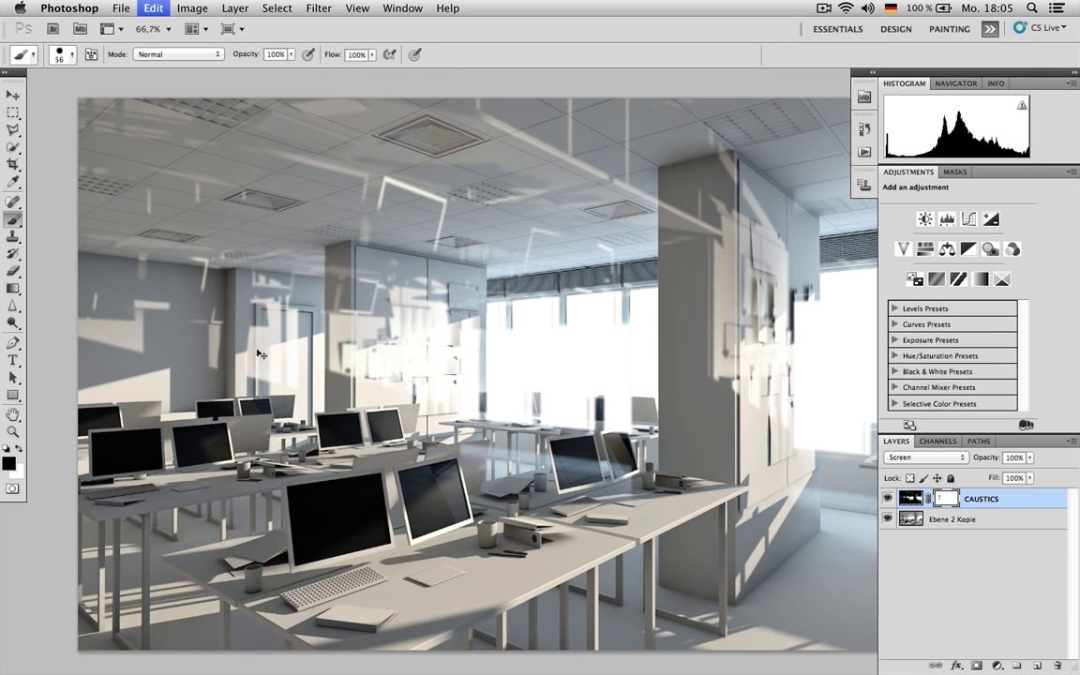
{"action": "right_click", "coordinate": [281, 270]}
{"action": "left_click_drag", "start_coordinate": [324, 298], "coordinate": [317, 300]}
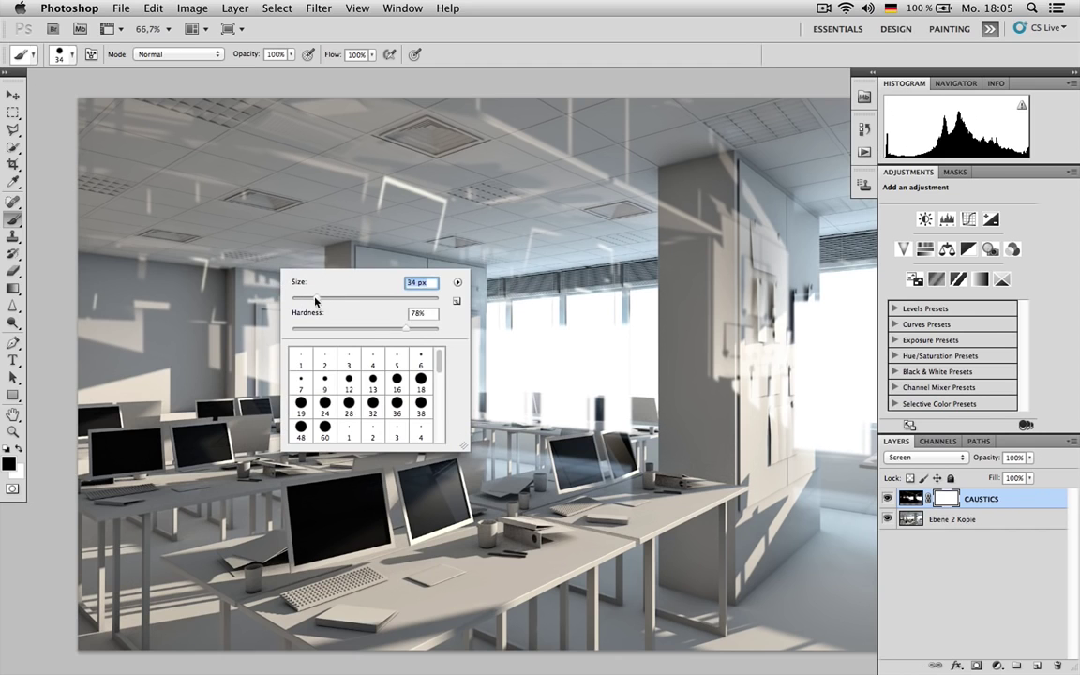
{"action": "left_click_drag", "start_coordinate": [406, 329], "coordinate": [417, 330]}
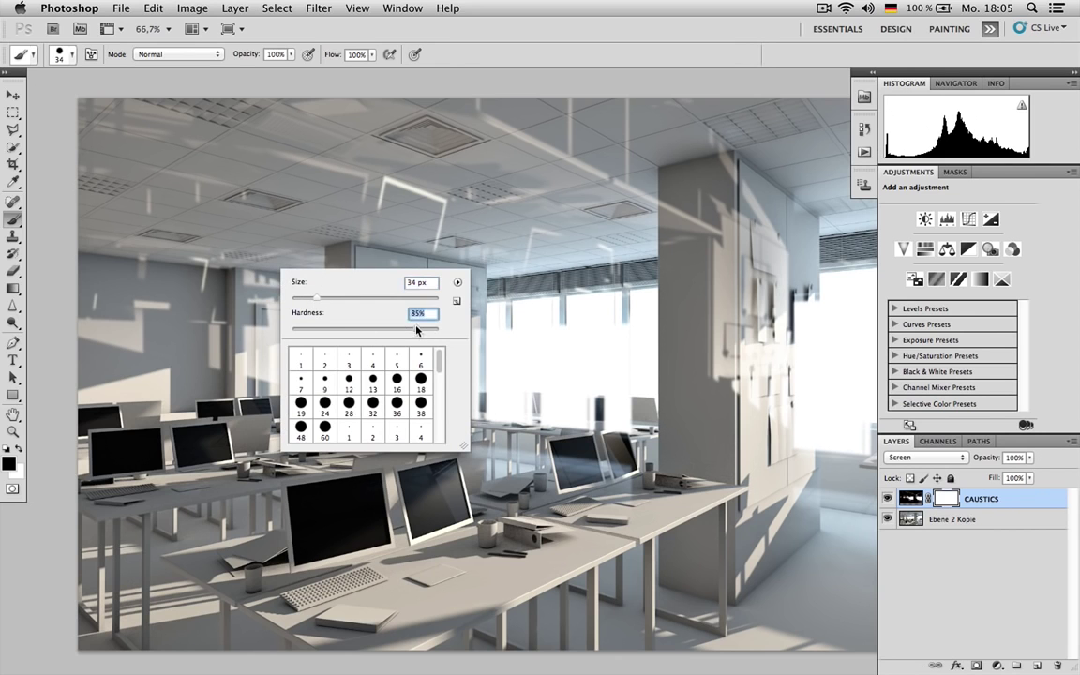
{"action": "left_click", "coordinate": [304, 299]}
{"action": "key", "text": "Return"}
{"action": "left_click_drag", "start_coordinate": [227, 385], "coordinate": [201, 261]}
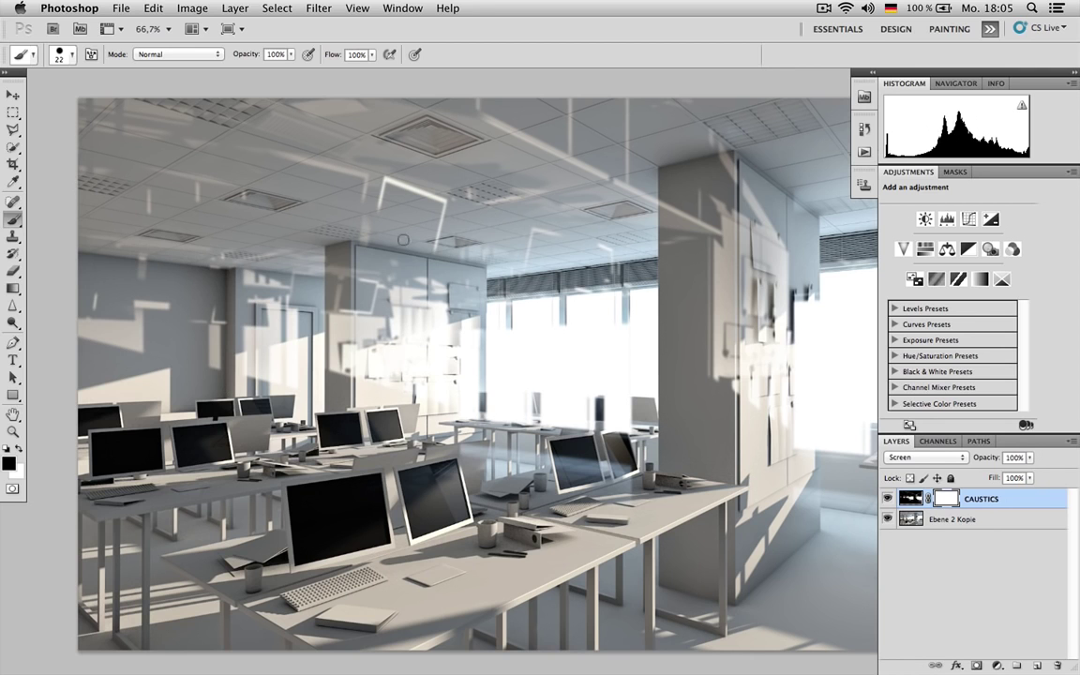
Mask out CAUSTICS reflections on the ceiling and the large front column in black with a 74 px brush at 63% hardness.
{"action": "right_click", "coordinate": [431, 238]}
{"action": "left_click_drag", "start_coordinate": [473, 263], "coordinate": [509, 263]}
{"action": "left_click_drag", "start_coordinate": [580, 293], "coordinate": [546, 294]}
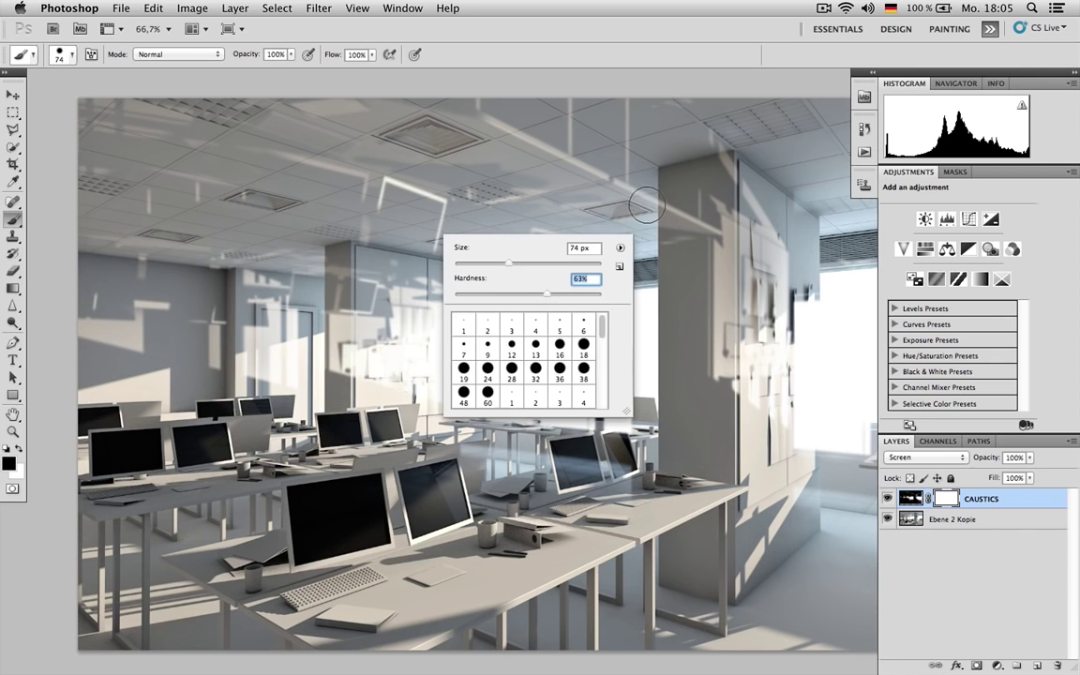
{"action": "key", "text": "Return"}
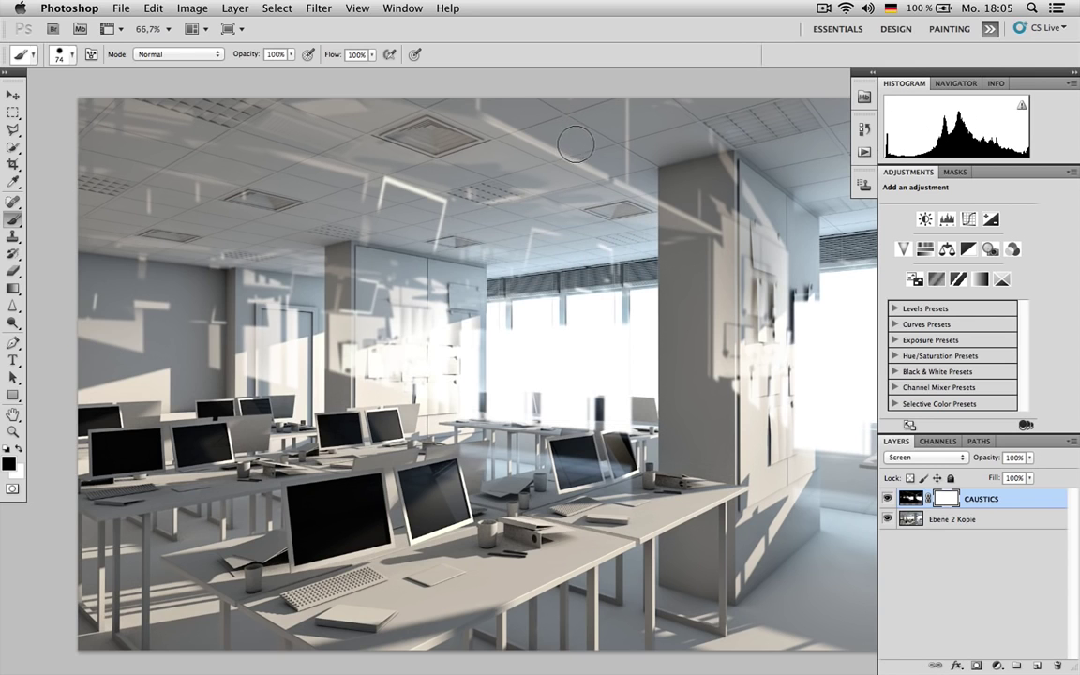
{"action": "left_click_drag", "start_coordinate": [415, 122], "coordinate": [615, 213]}
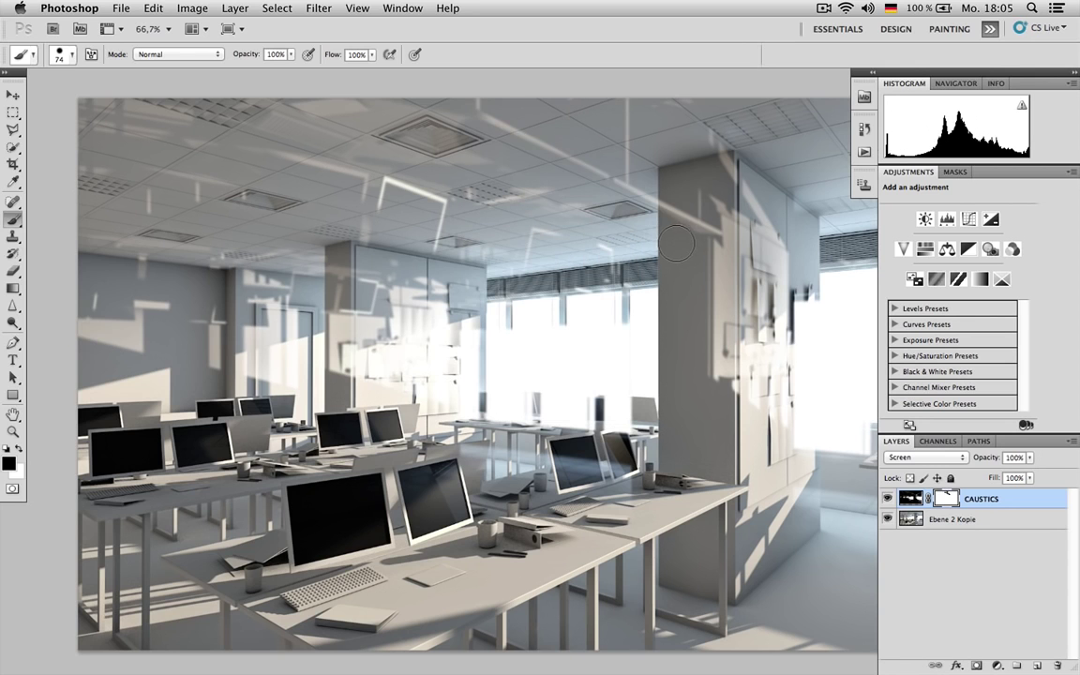
{"action": "left_click_drag", "start_coordinate": [624, 164], "coordinate": [632, 114]}
{"action": "mouse_move", "coordinate": [495, 116]}
{"action": "left_mouse_down"}
{"action": "mouse_move", "coordinate": [484, 179]}
{"action": "mouse_move", "coordinate": [413, 159]}
{"action": "mouse_move", "coordinate": [364, 188]}
{"action": "mouse_move", "coordinate": [481, 143]}
{"action": "mouse_move", "coordinate": [392, 161]}
{"action": "left_mouse_up"}
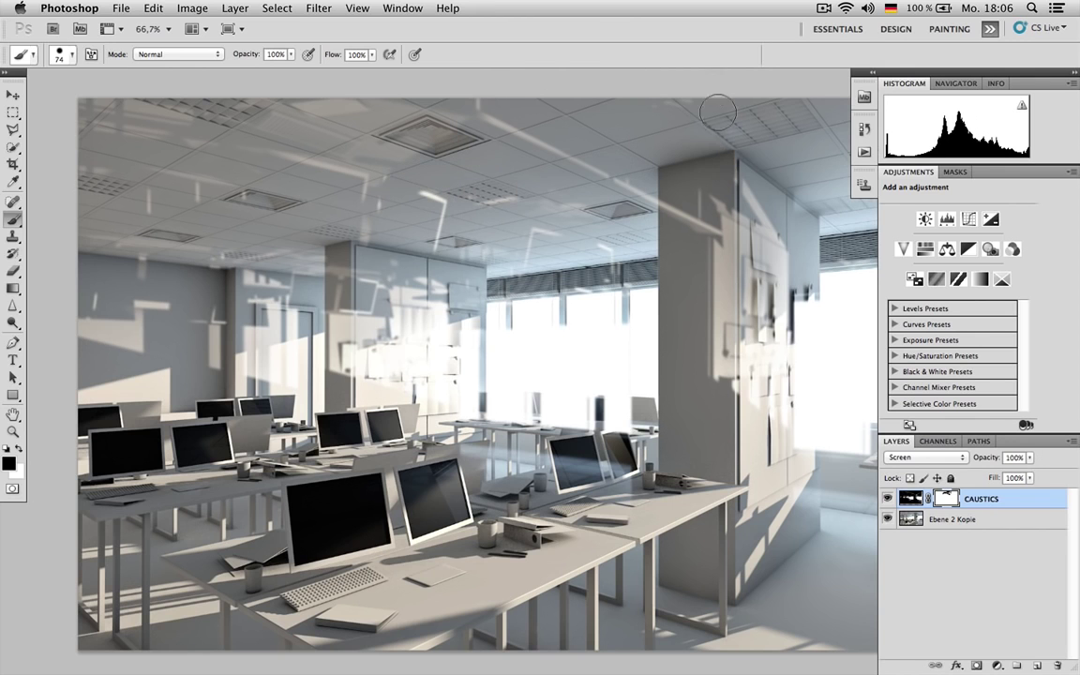
{"action": "mouse_move", "coordinate": [677, 330]}
{"action": "left_mouse_down"}
{"action": "mouse_move", "coordinate": [671, 286]}
{"action": "mouse_move", "coordinate": [641, 239]}
{"action": "mouse_move", "coordinate": [713, 334]}
{"action": "mouse_move", "coordinate": [751, 319]}
{"action": "mouse_move", "coordinate": [767, 362]}
{"action": "mouse_move", "coordinate": [751, 282]}
{"action": "mouse_move", "coordinate": [759, 308]}
{"action": "mouse_move", "coordinate": [707, 229]}
{"action": "left_mouse_up"}
Try painting white on the CAUSTICS mask near the desks, undo it, and mask out the reflections there in black.
{"action": "key", "text": "x"}
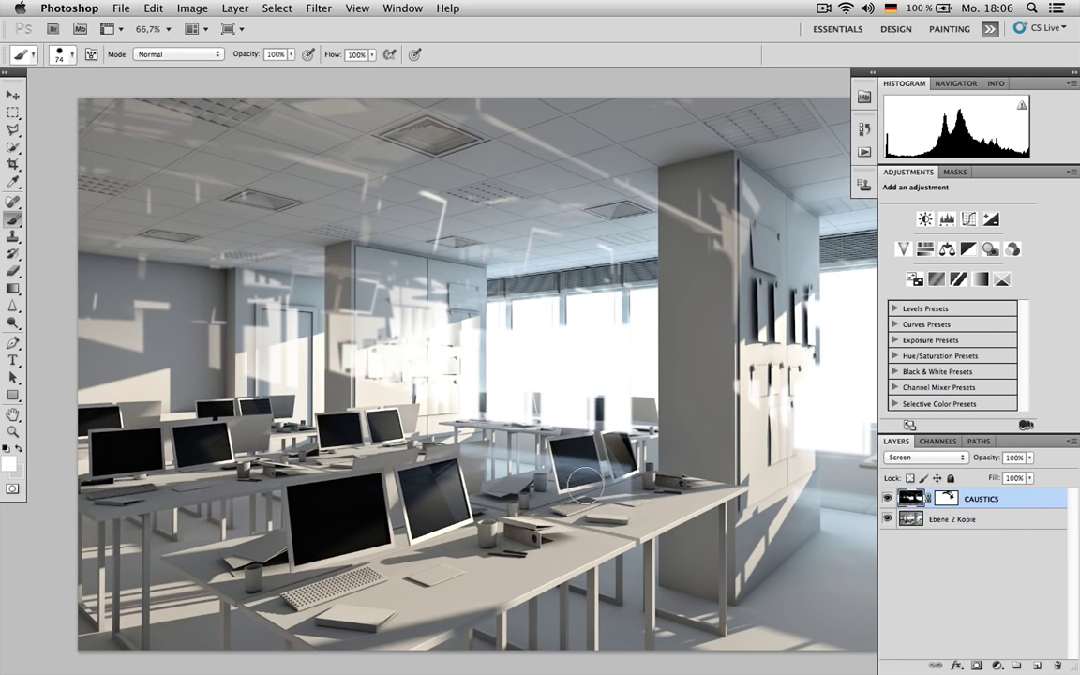
{"action": "left_click_drag", "start_coordinate": [488, 412], "coordinate": [399, 407]}
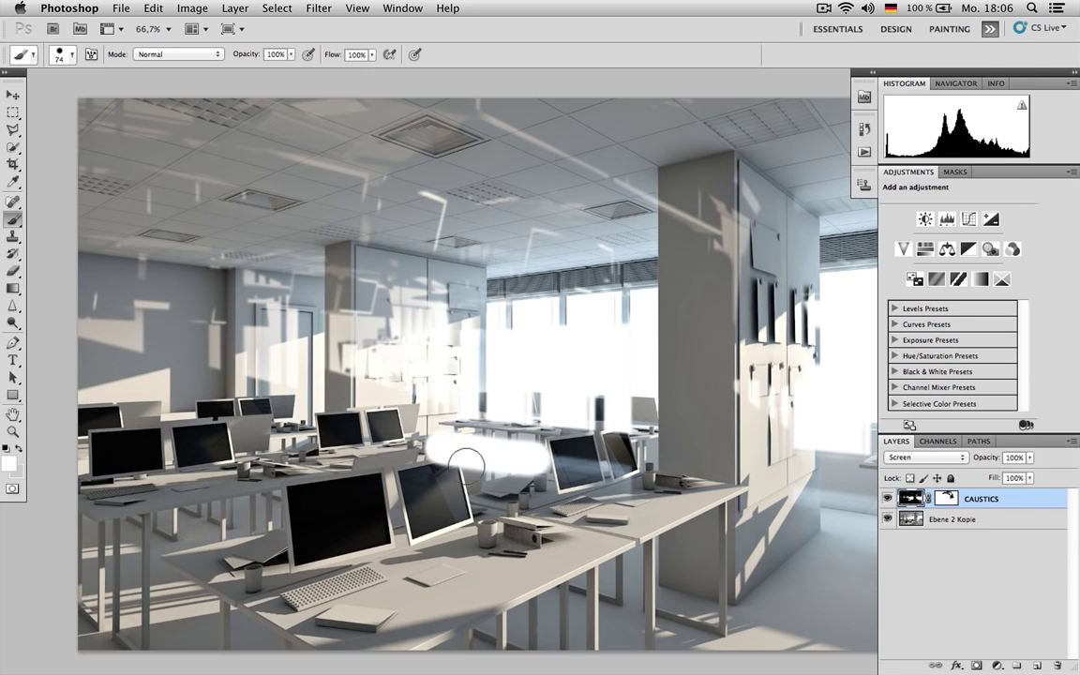
{"action": "key", "text": "super+z"}
{"action": "key", "text": "x"}
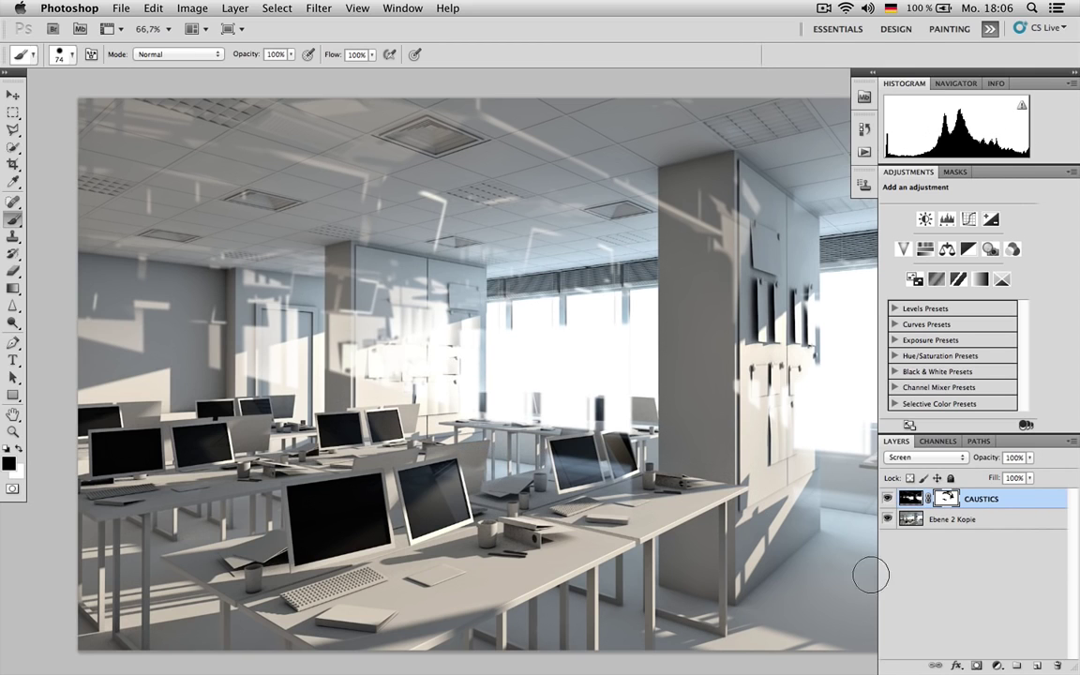
Duplicate the CAUSTICS layer, move the copy's reflections across to the large front column, and hide the original CAUSTICS layer.
{"action": "key", "text": "x"}
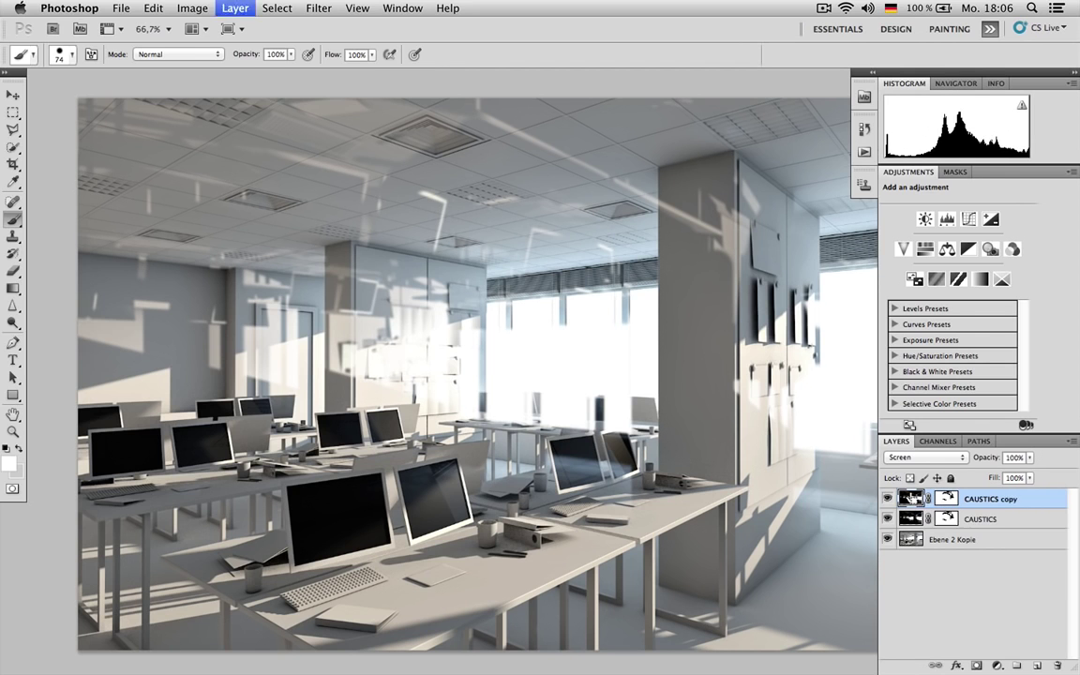
{"action": "key", "text": "super+j"}
{"action": "key", "text": "v"}
{"action": "left_click_drag", "start_coordinate": [492, 375], "coordinate": [794, 364]}
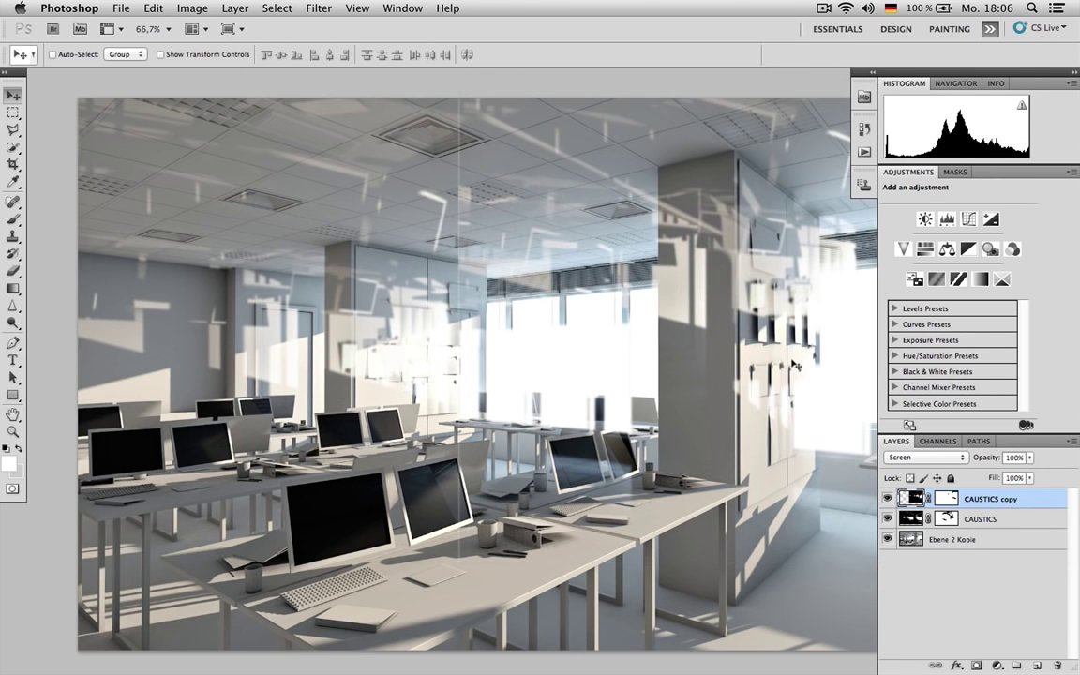
{"action": "left_click", "coordinate": [888, 518]}
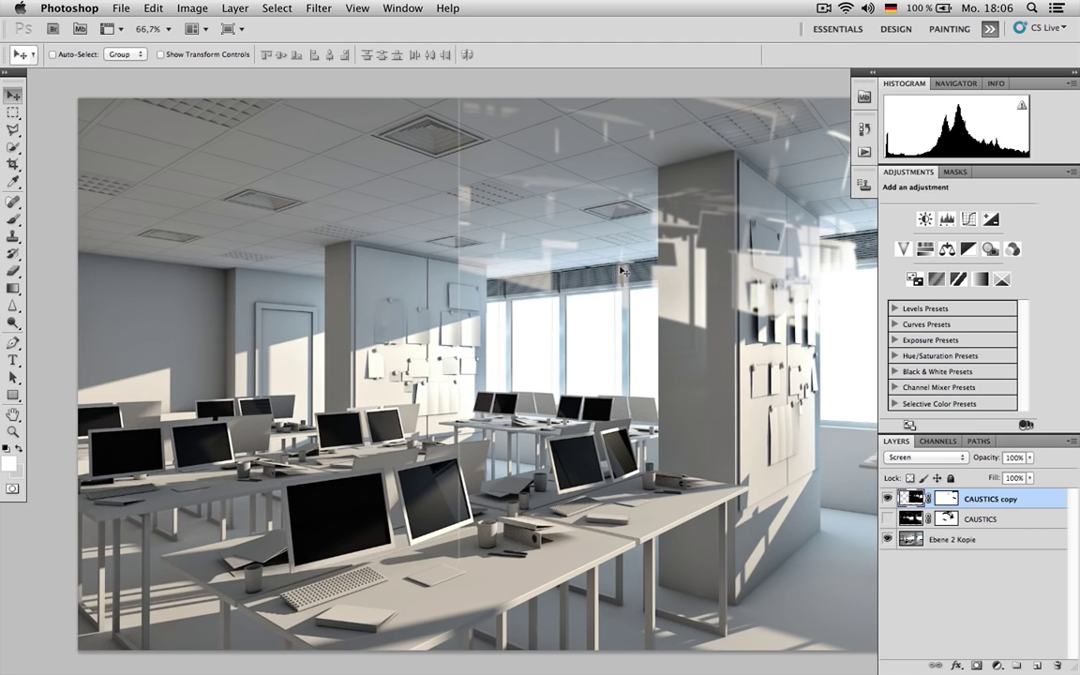
{"action": "key", "text": "b"}
{"action": "mouse_move", "coordinate": [478, 103]}
{"action": "left_mouse_down"}
{"action": "mouse_move", "coordinate": [473, 236]}
{"action": "mouse_move", "coordinate": [549, 212]}
{"action": "left_mouse_up"}
{"action": "key", "text": "super+z"}
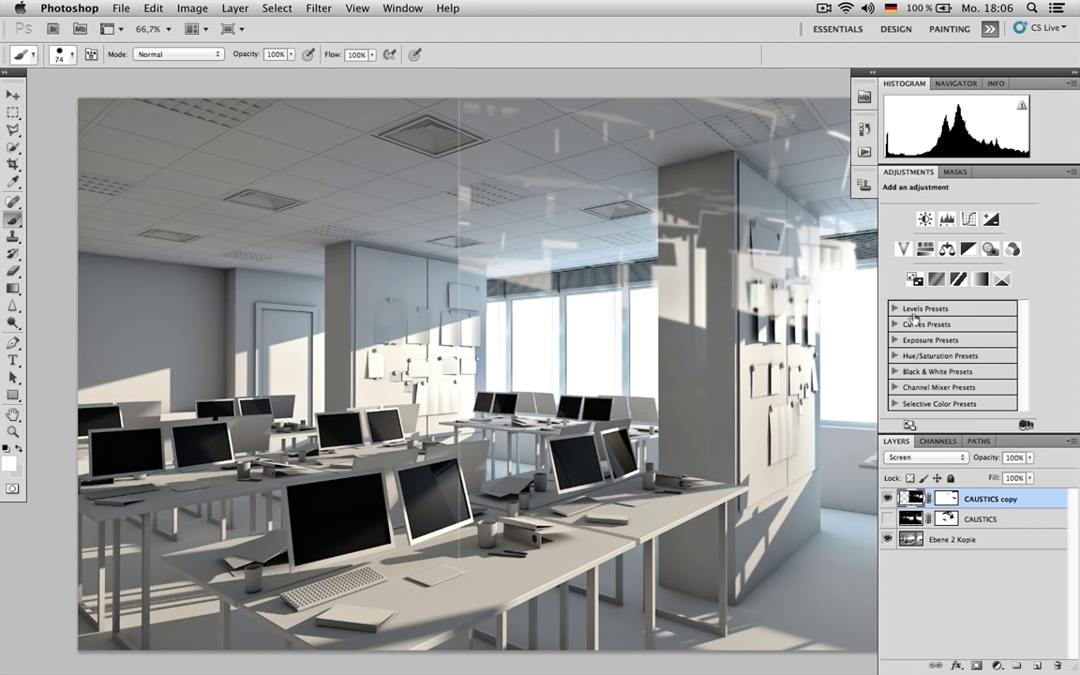
Paint black on the CAUSTICS copy mask over the ceiling and the column's pinboard side with a 174 px brush.
{"action": "key", "text": "x"}
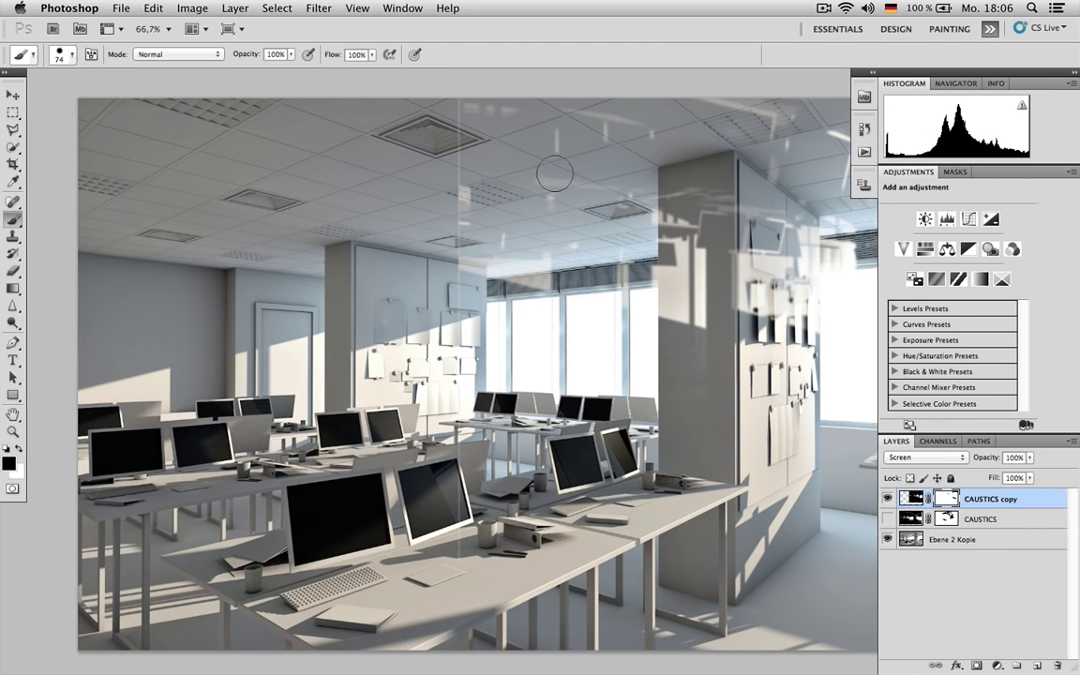
{"action": "right_click", "coordinate": [545, 228]}
{"action": "type", "text": "174"}
{"action": "key", "text": "Return"}
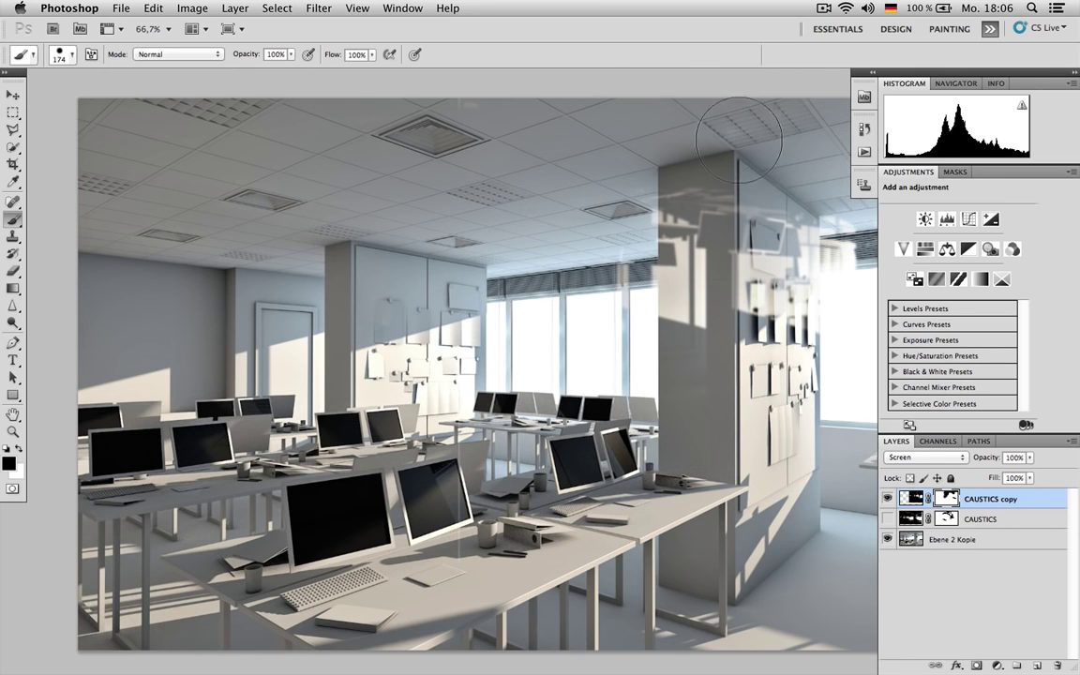
{"action": "left_click_drag", "start_coordinate": [669, 133], "coordinate": [736, 187]}
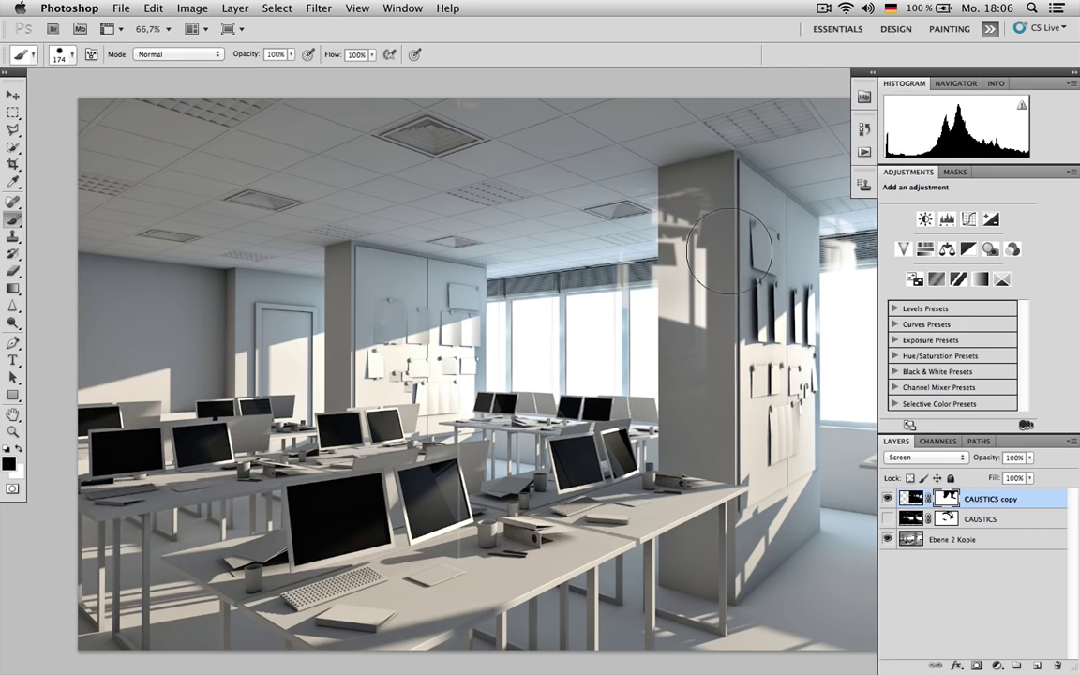
Soften the CAUSTICS copy layer with a 9.9-pixel Gaussian Blur and lower its opacity to 45%.
{"action": "key", "text": "v"}
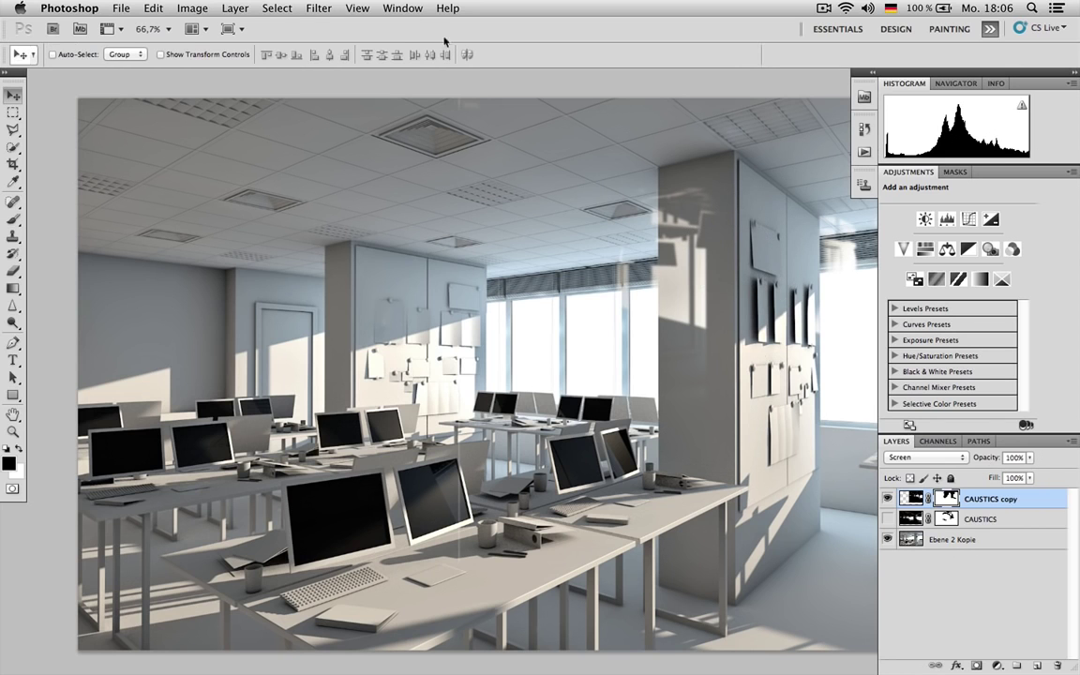
{"action": "left_click", "coordinate": [318, 8]}
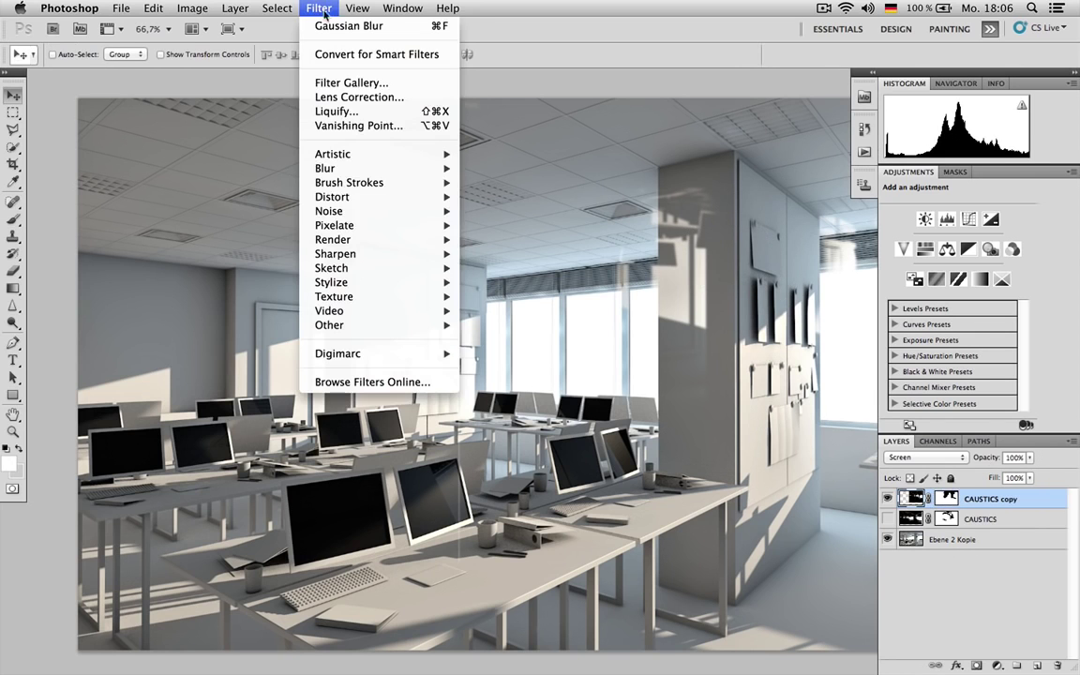
{"action": "mouse_move", "coordinate": [394, 183]}
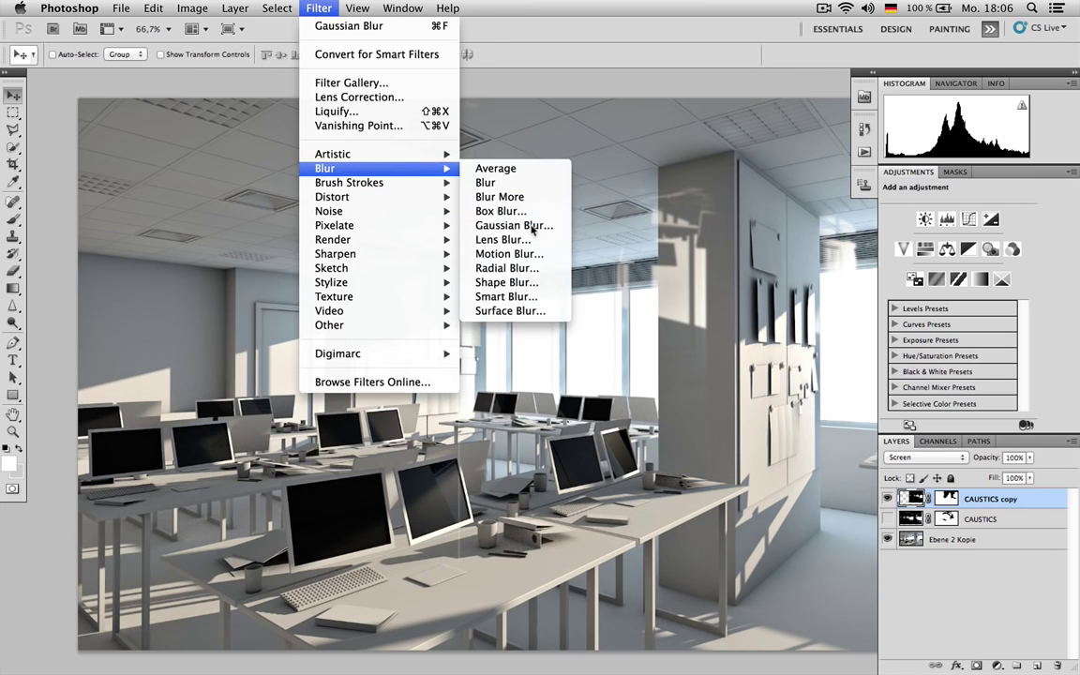
{"action": "left_click", "coordinate": [512, 225]}
{"action": "left_click_drag", "start_coordinate": [419, 569], "coordinate": [462, 568]}
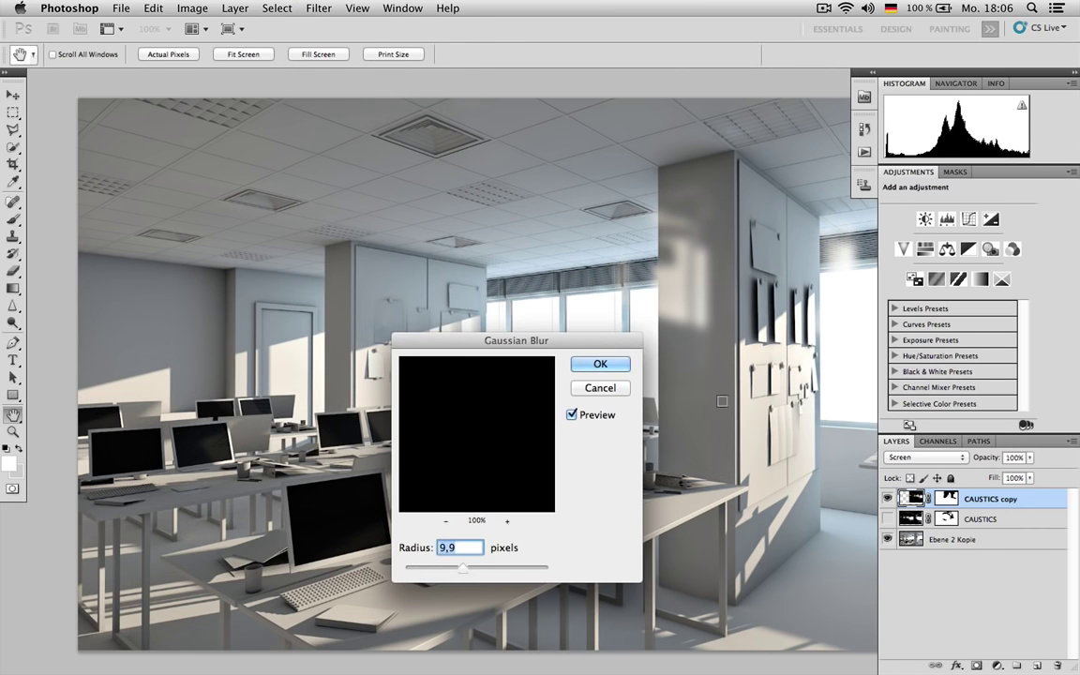
{"action": "left_click", "coordinate": [600, 365]}
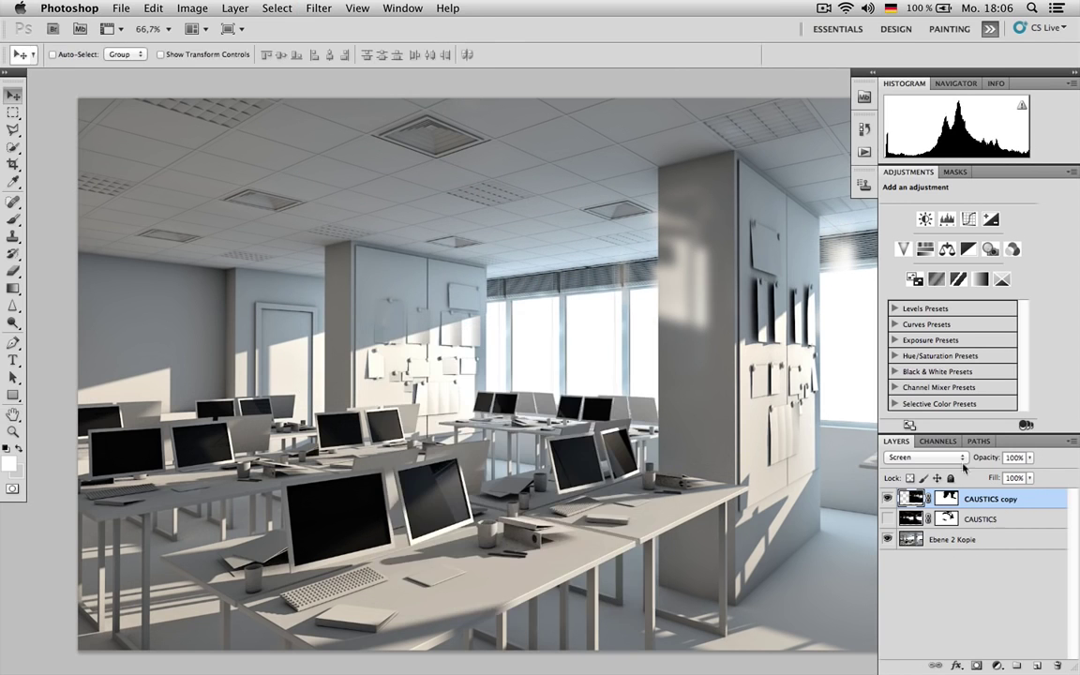
{"action": "mouse_move", "coordinate": [992, 460]}
{"action": "left_mouse_down"}
{"action": "mouse_move", "coordinate": [975, 459]}
{"action": "mouse_move", "coordinate": [991, 459]}
{"action": "left_mouse_up"}
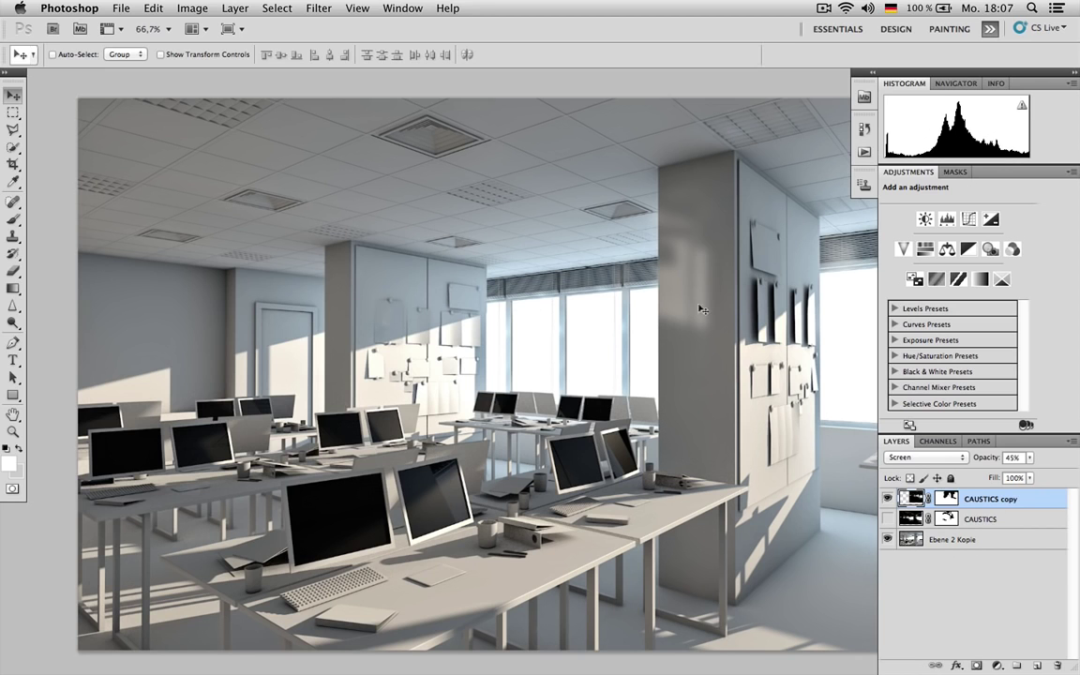
Toggle the CAUSTICS layer's visibility to compare the image, leaving the layer shown.
{"action": "left_click", "coordinate": [888, 519]}
{"action": "left_click", "coordinate": [888, 519]}
{"action": "left_click", "coordinate": [888, 518]}
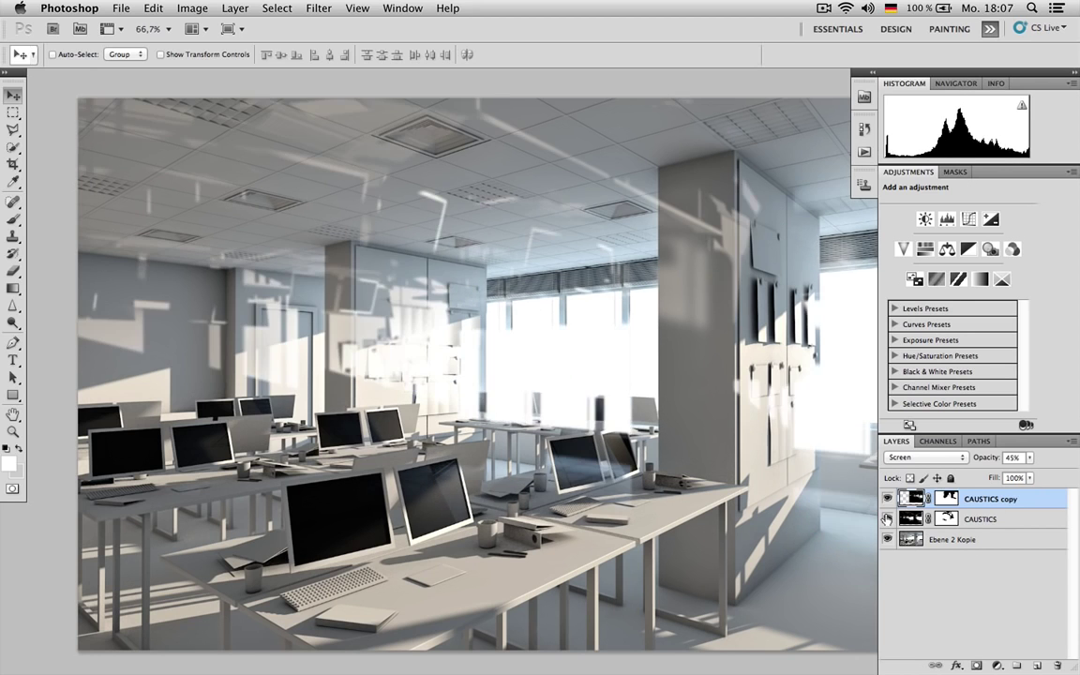
Delete the CAUSTICS and CAUSTICS copy layers together and close the practice document.
{"action": "left_click", "coordinate": [1021, 521], "text": "shift"}
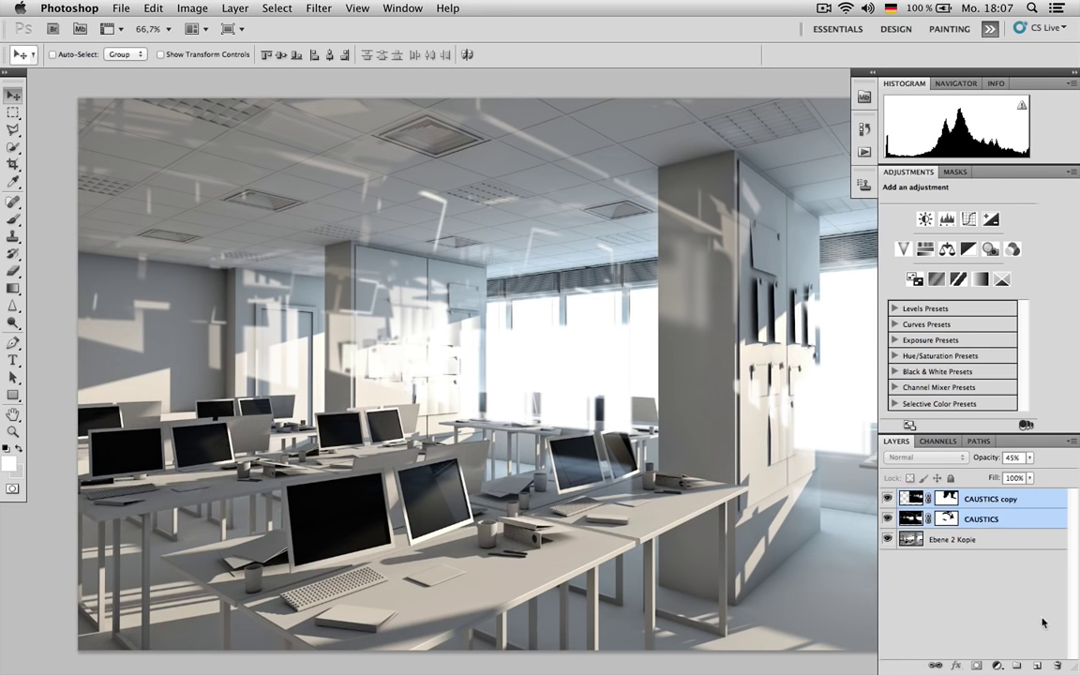
{"action": "left_click", "coordinate": [1055, 666]}
{"action": "left_click", "coordinate": [586, 248]}
{"action": "key", "text": "super+w"}
{"action": "left_click", "coordinate": [516, 244]}
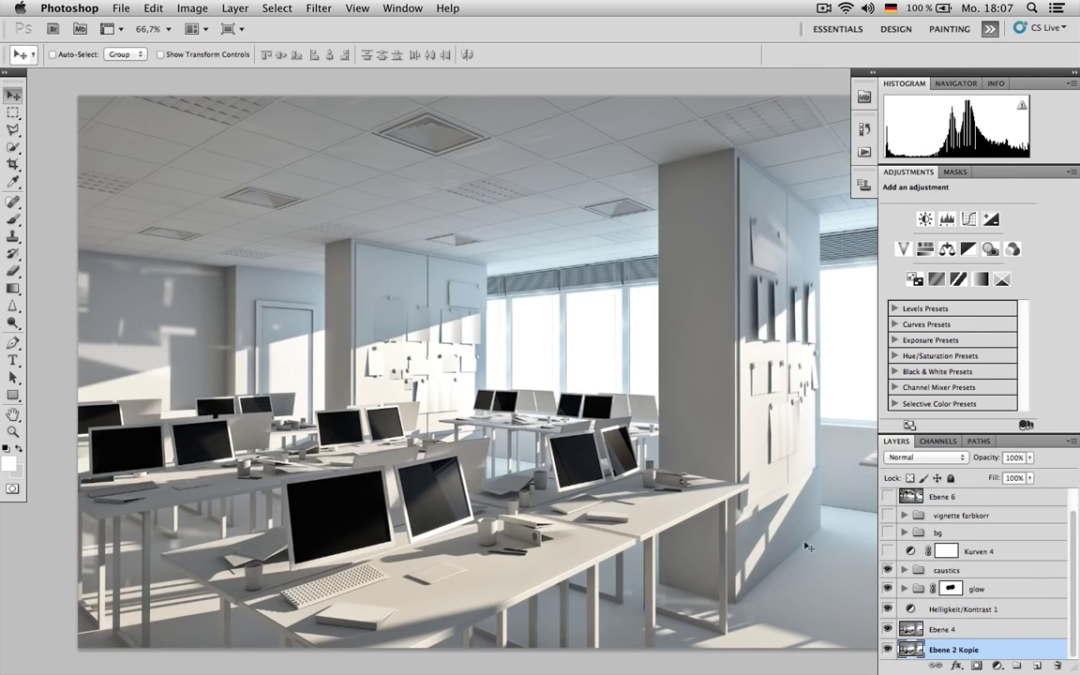
Expand the caustics group in the finished office file and hide its four caustics layers.
{"action": "left_click", "coordinate": [905, 570]}
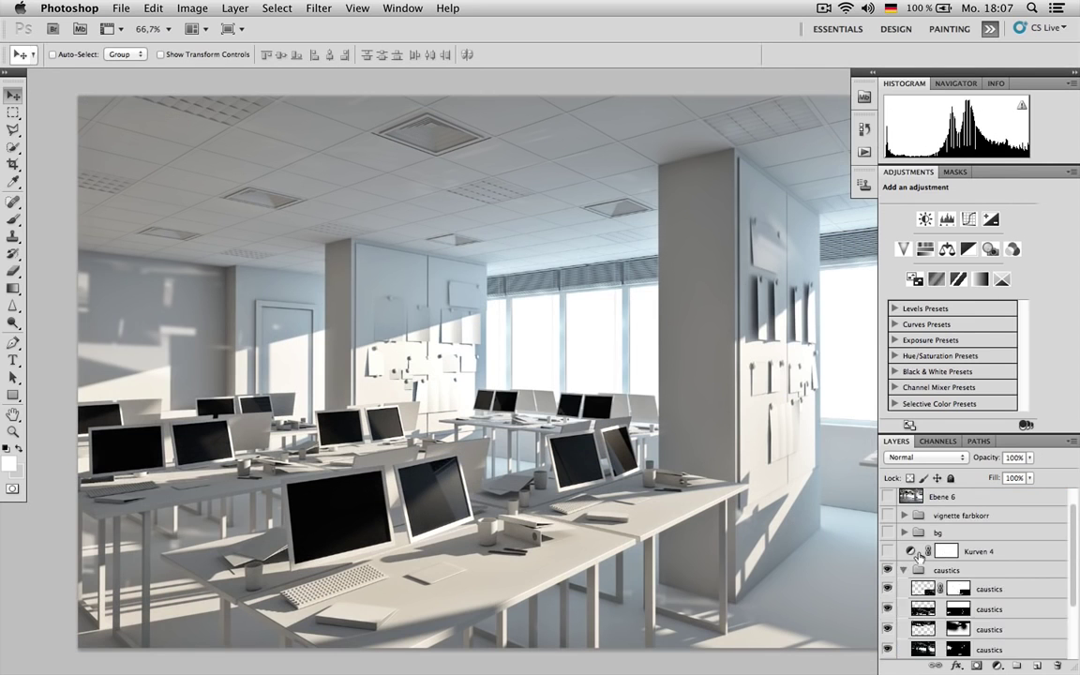
{"action": "scroll", "coordinate": [900, 553], "scroll_direction": "down", "scroll_amount": 3}
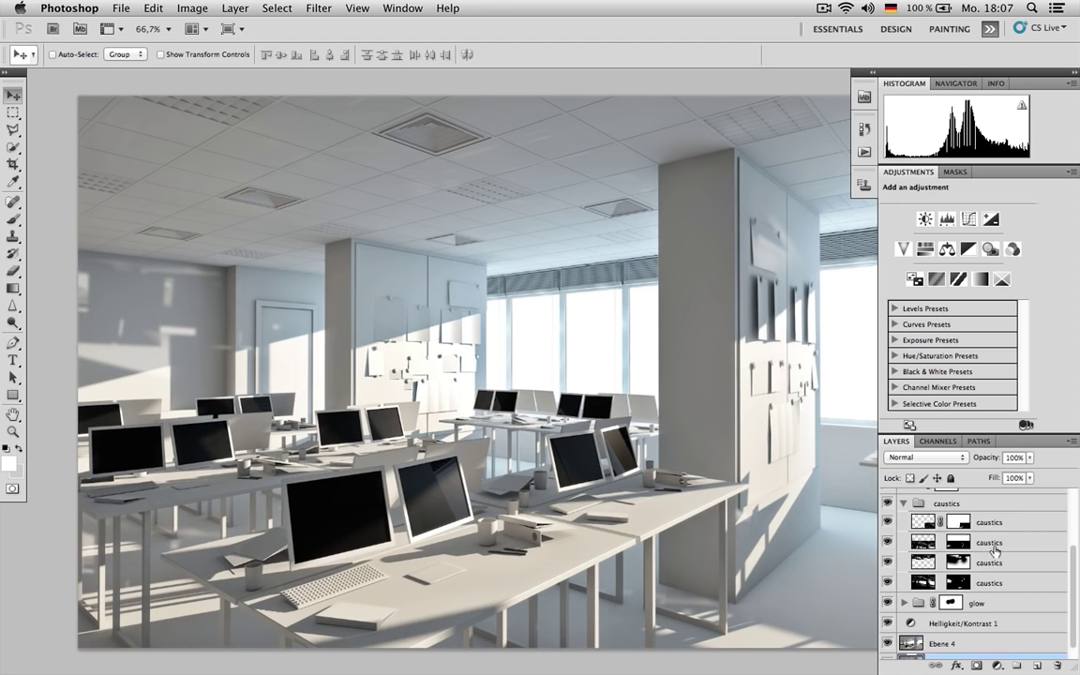
{"action": "left_click_drag", "start_coordinate": [887, 504], "coordinate": [889, 583]}
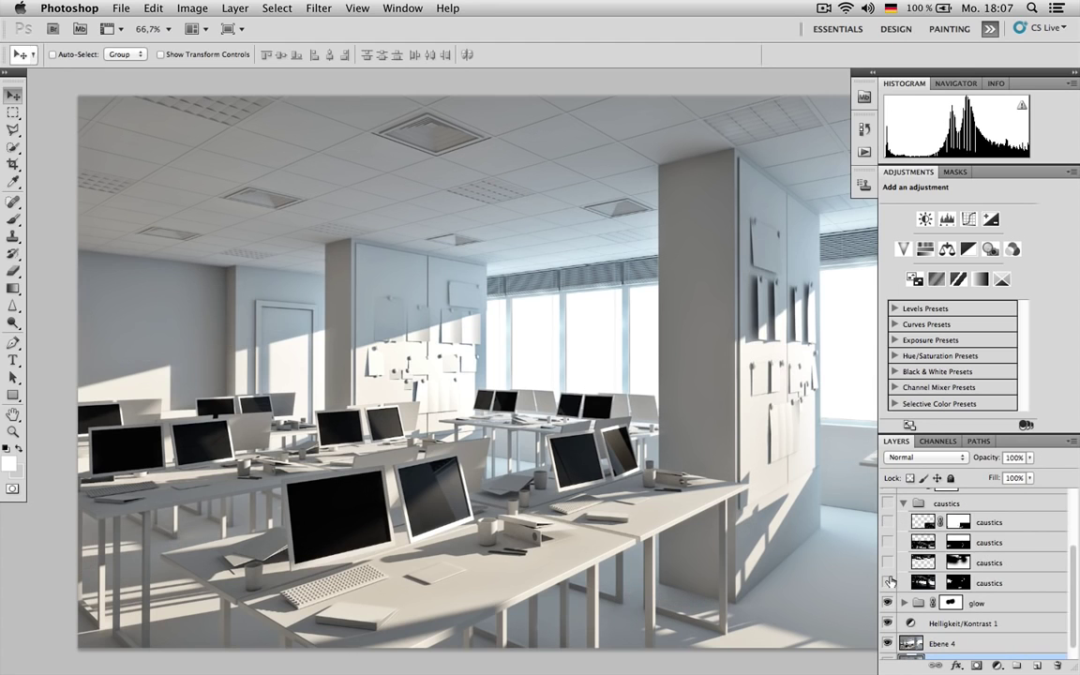
{"action": "left_click", "coordinate": [889, 582]}
{"action": "left_click", "coordinate": [889, 582]}
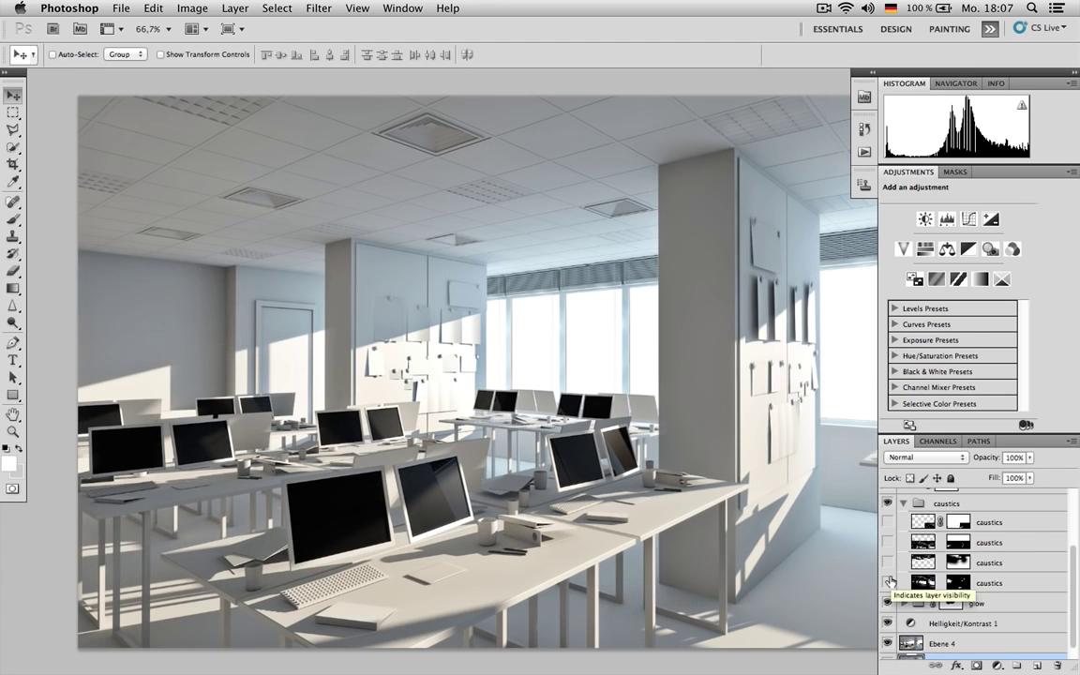
Show the four caustics layers one by one from the lowest upward to examine each layer's light reflections.
{"action": "left_click", "coordinate": [889, 582]}
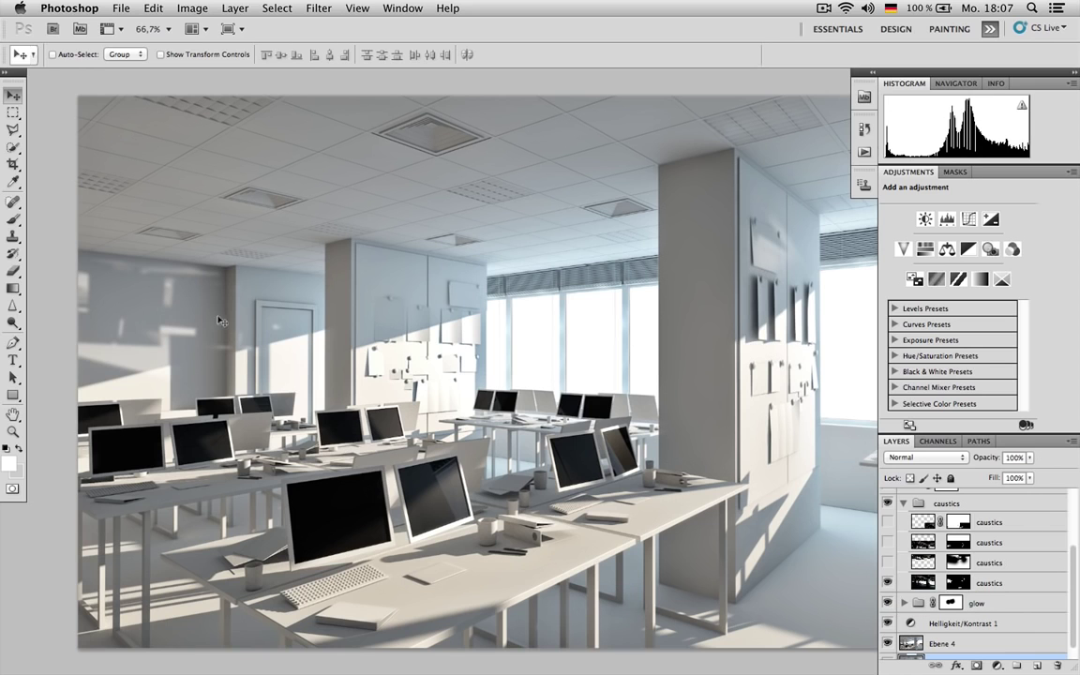
{"action": "left_click", "coordinate": [889, 562]}
{"action": "left_click", "coordinate": [888, 543]}
{"action": "left_click", "coordinate": [888, 543]}
{"action": "left_click", "coordinate": [888, 543]}
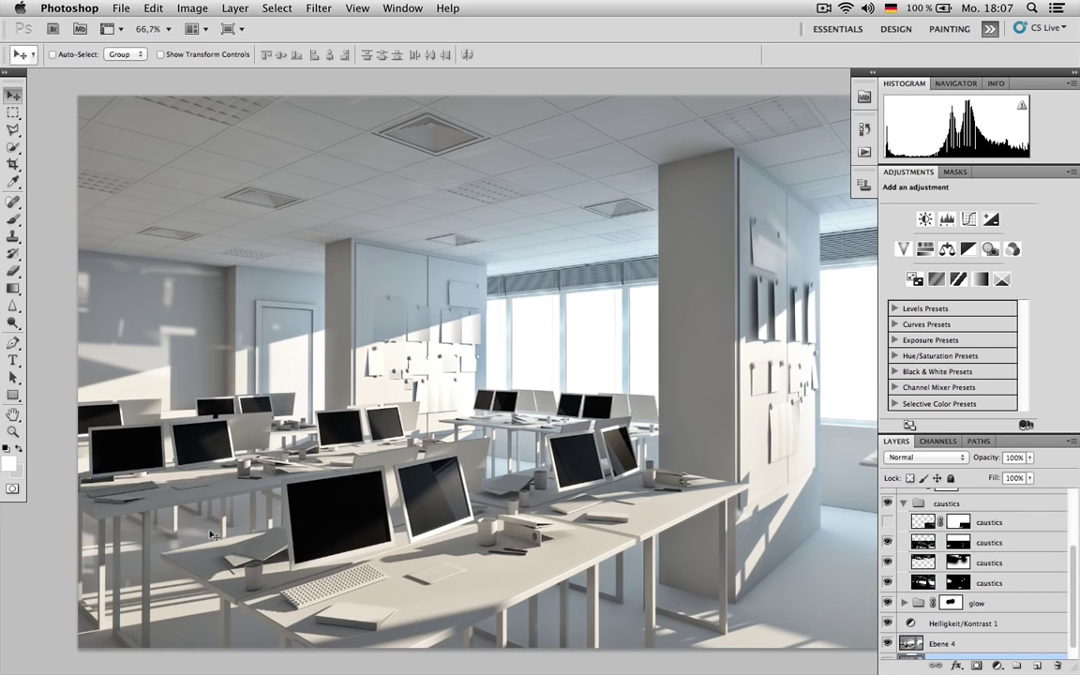
{"action": "left_click", "coordinate": [888, 522]}
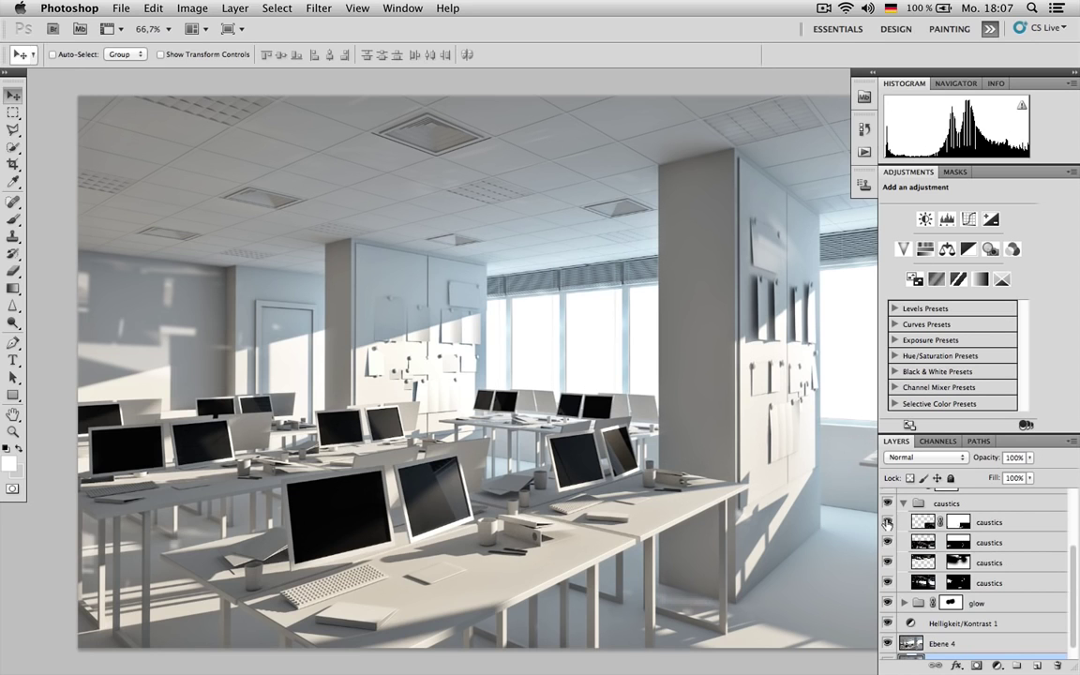
{"action": "left_click", "coordinate": [888, 522]}
{"action": "left_click", "coordinate": [889, 522]}
Collapse the caustics group and toggle its visibility to compare the office render with and without the reflections.
{"action": "left_click", "coordinate": [906, 503]}
{"action": "left_click", "coordinate": [887, 570]}
{"action": "left_click", "coordinate": [887, 571]}
{"action": "left_click", "coordinate": [887, 570]}
{"action": "left_click", "coordinate": [887, 571]}
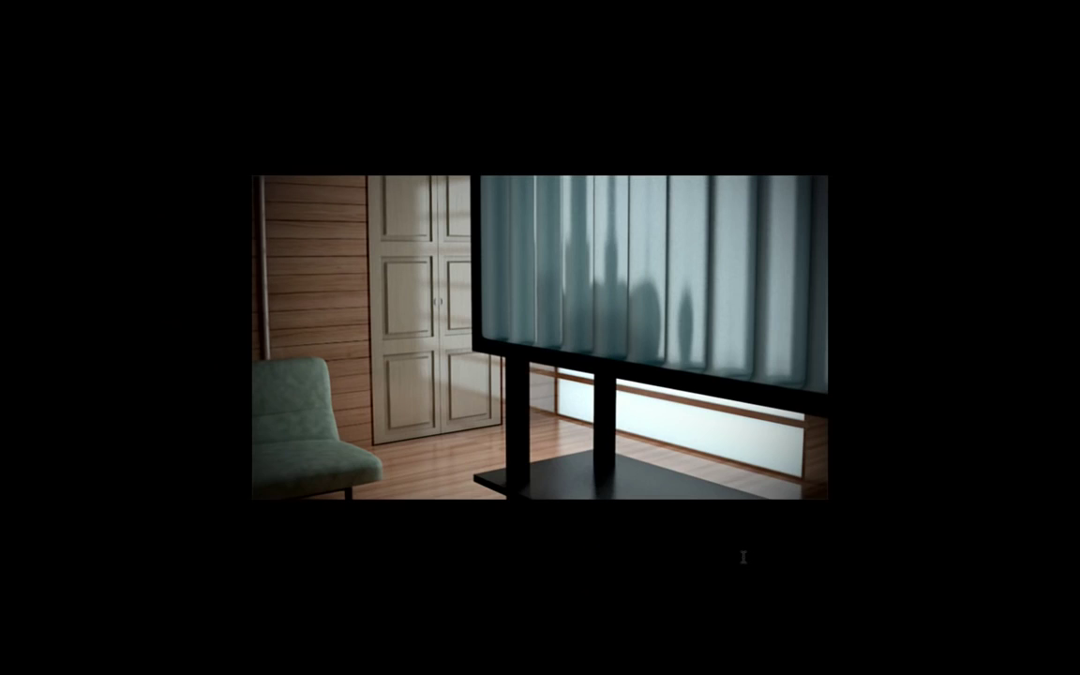
Leave the full-screen view of the living room render and toggle Ebene 1 copy to compare it with Ebene 1.
{"action": "key", "text": "f"}
{"action": "key", "text": "f"}
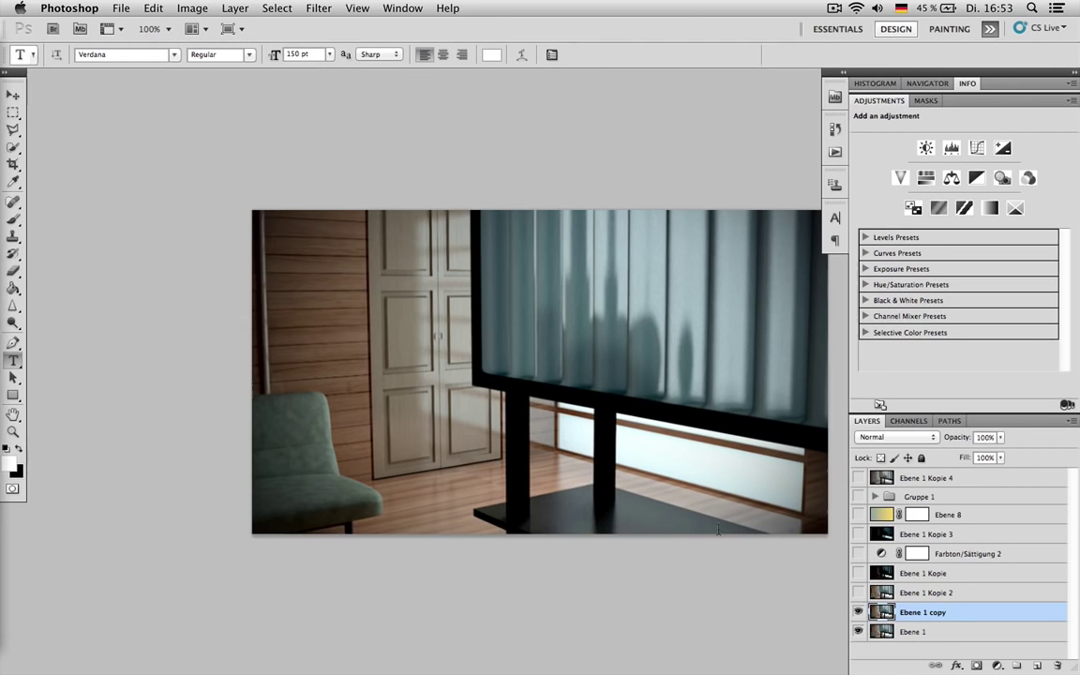
{"action": "scroll", "coordinate": [769, 563], "scroll_direction": "right", "scroll_amount": 3}
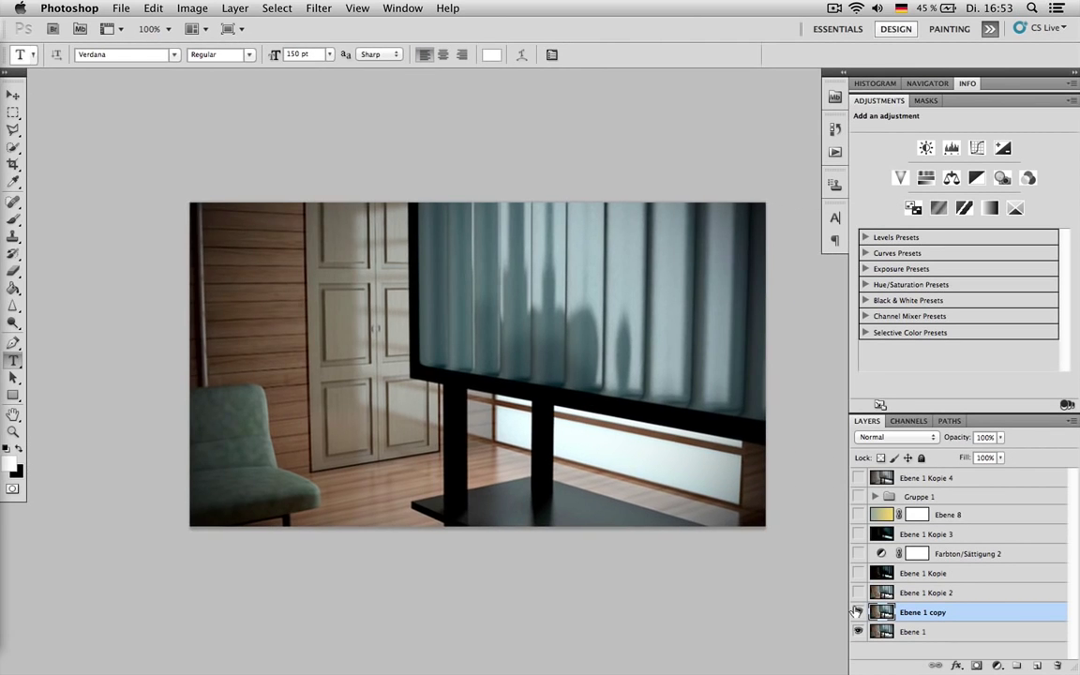
{"action": "left_click", "coordinate": [857, 612]}
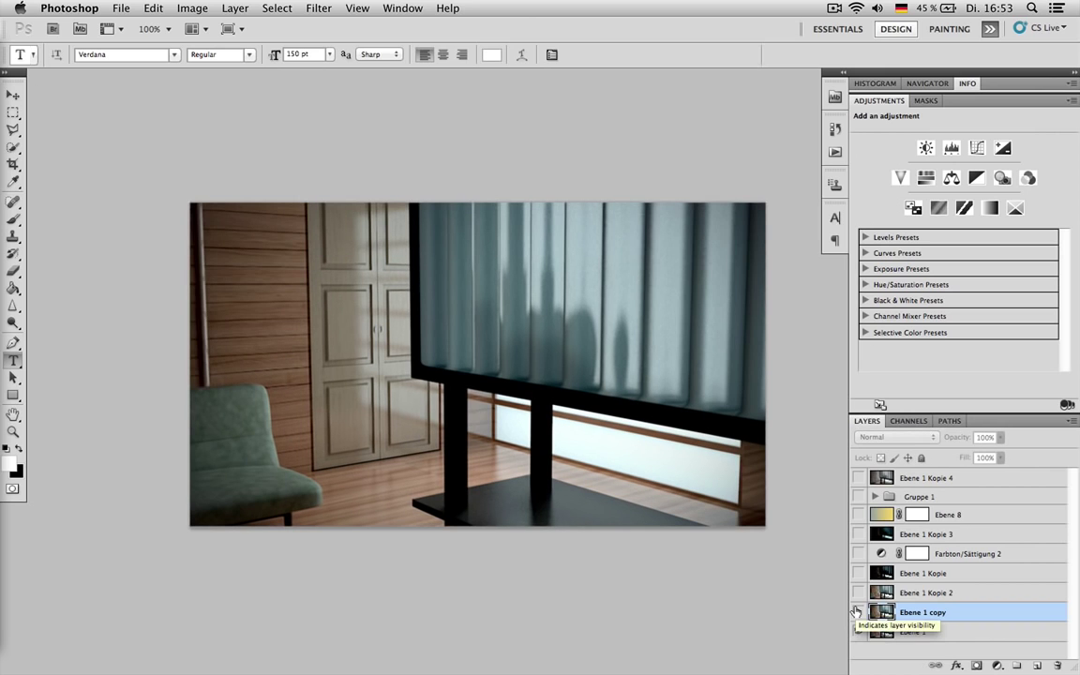
{"action": "left_click", "coordinate": [859, 611]}
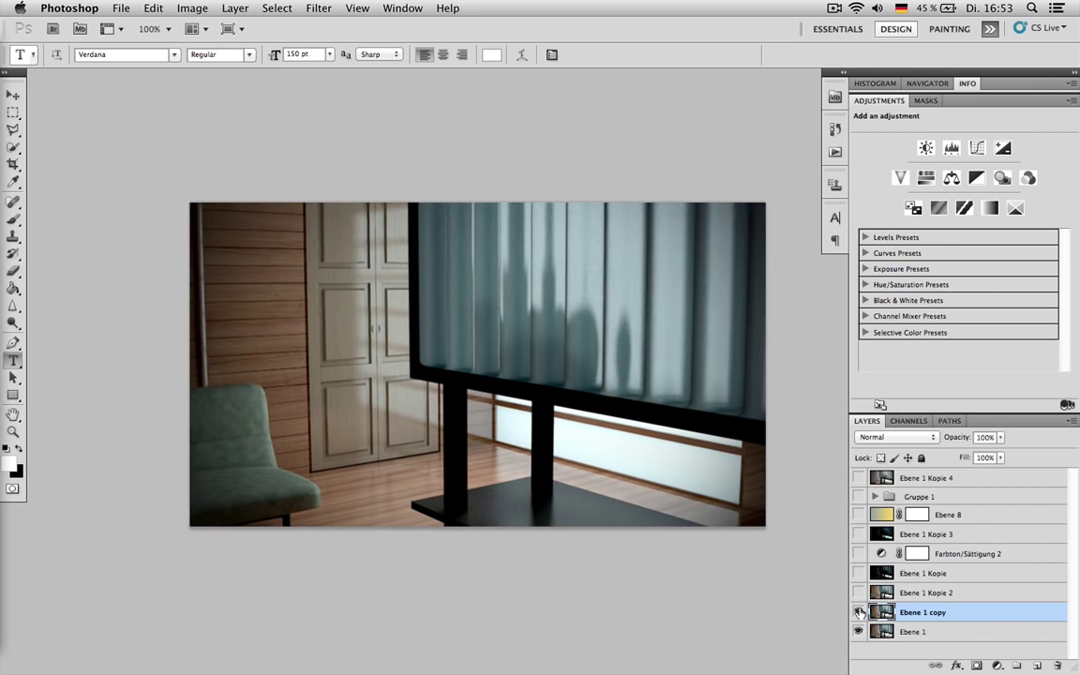
Delete the Ebene 1 copy layer and duplicate Ebene 1 again as a fresh working copy.
{"action": "left_click", "coordinate": [1059, 664]}
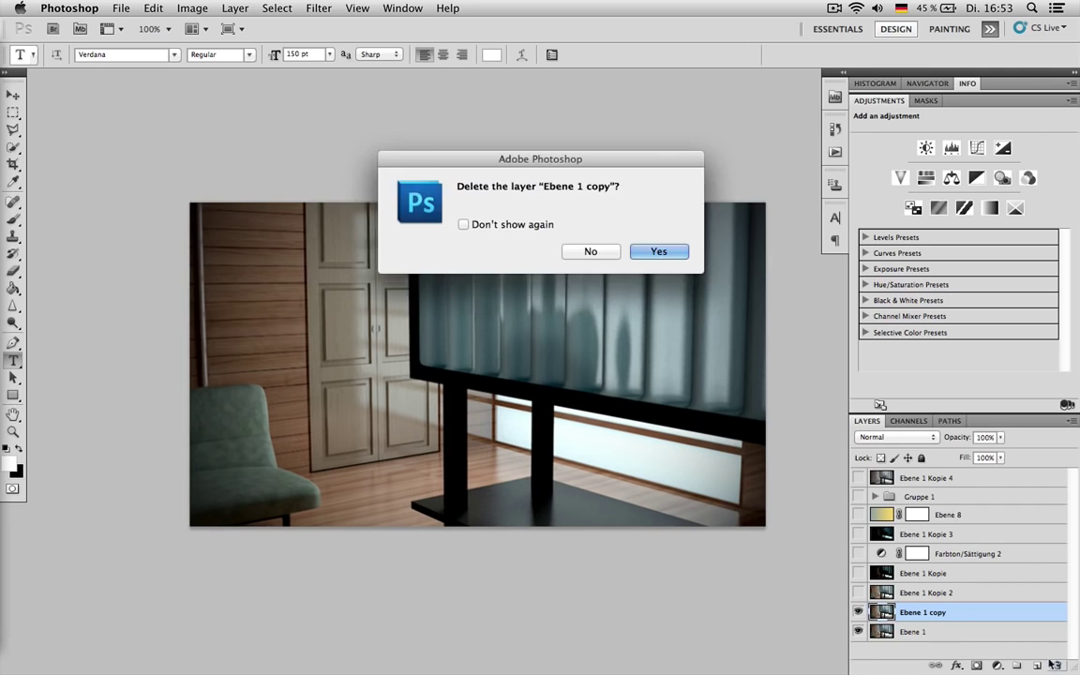
{"action": "key", "text": "Return"}
{"action": "key", "text": "super+j"}
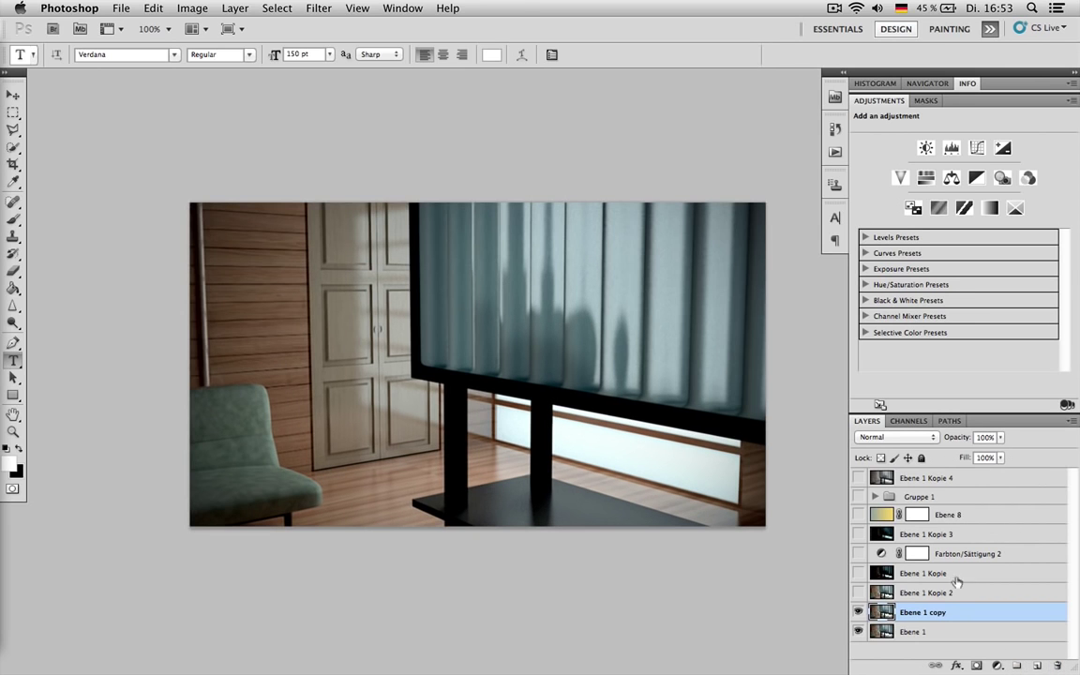
Start the Lens Correction filter on the duplicated layer and set its custom Remove Distortion value to -4.
{"action": "left_click", "coordinate": [321, 8]}
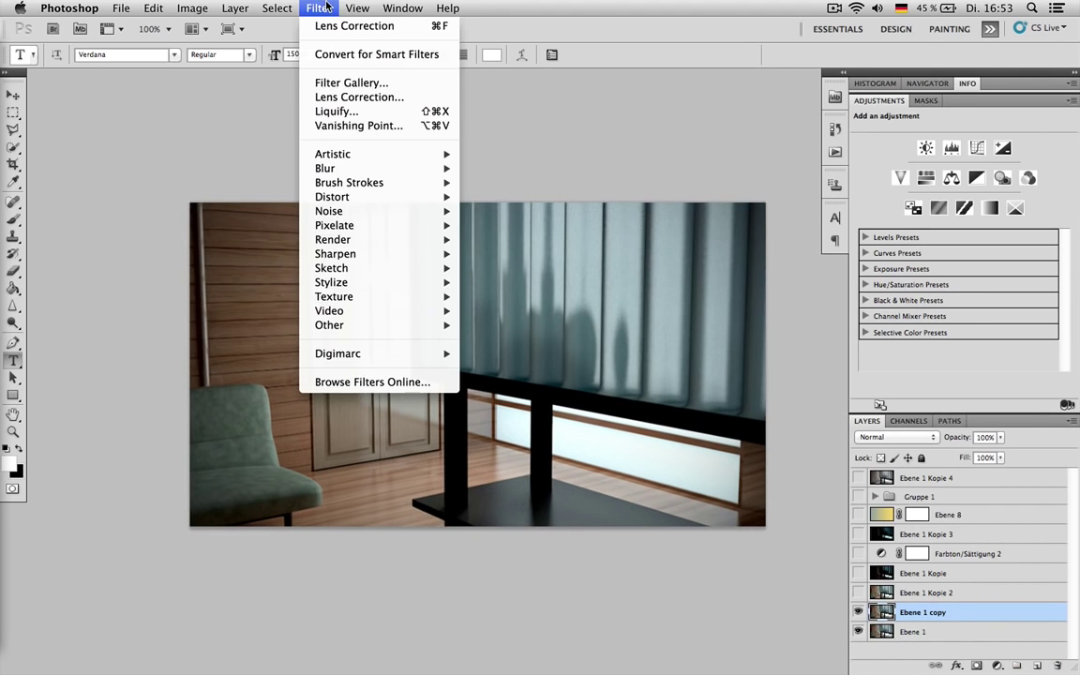
{"action": "mouse_move", "coordinate": [360, 186]}
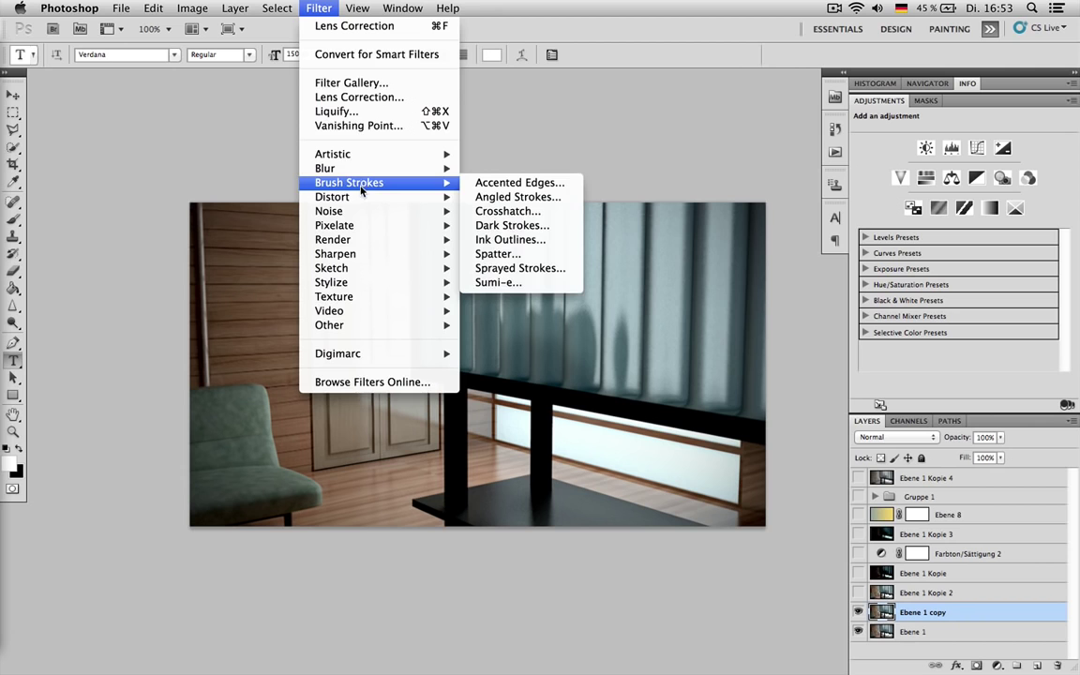
{"action": "left_click", "coordinate": [360, 97]}
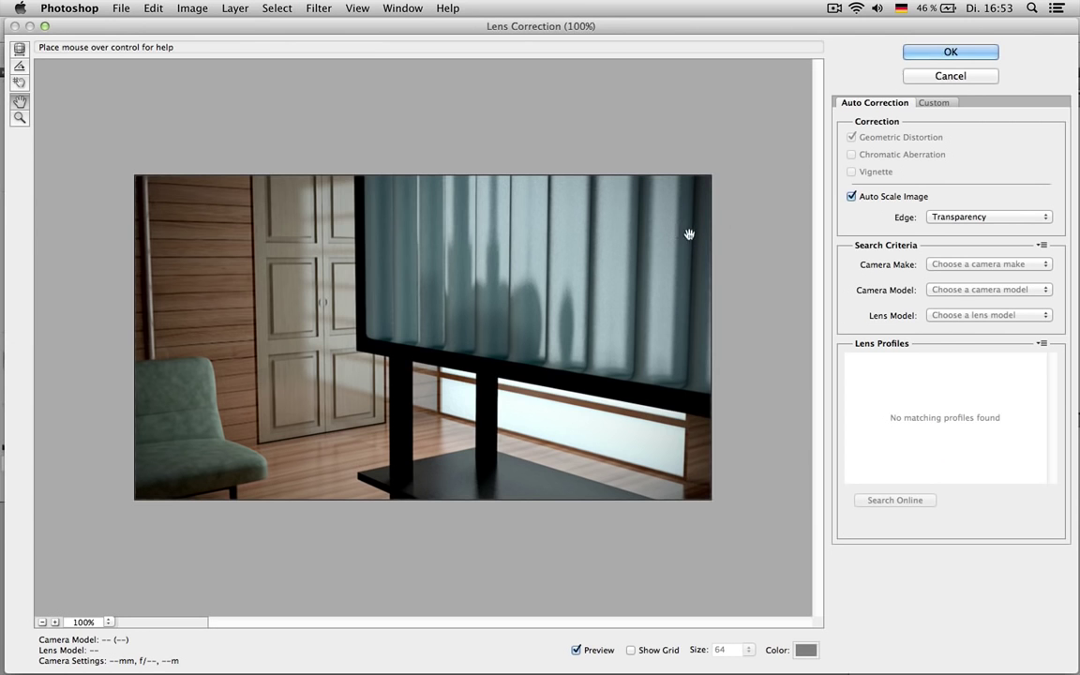
{"action": "left_click", "coordinate": [929, 102]}
{"action": "left_click_drag", "start_coordinate": [952, 172], "coordinate": [949, 173]}
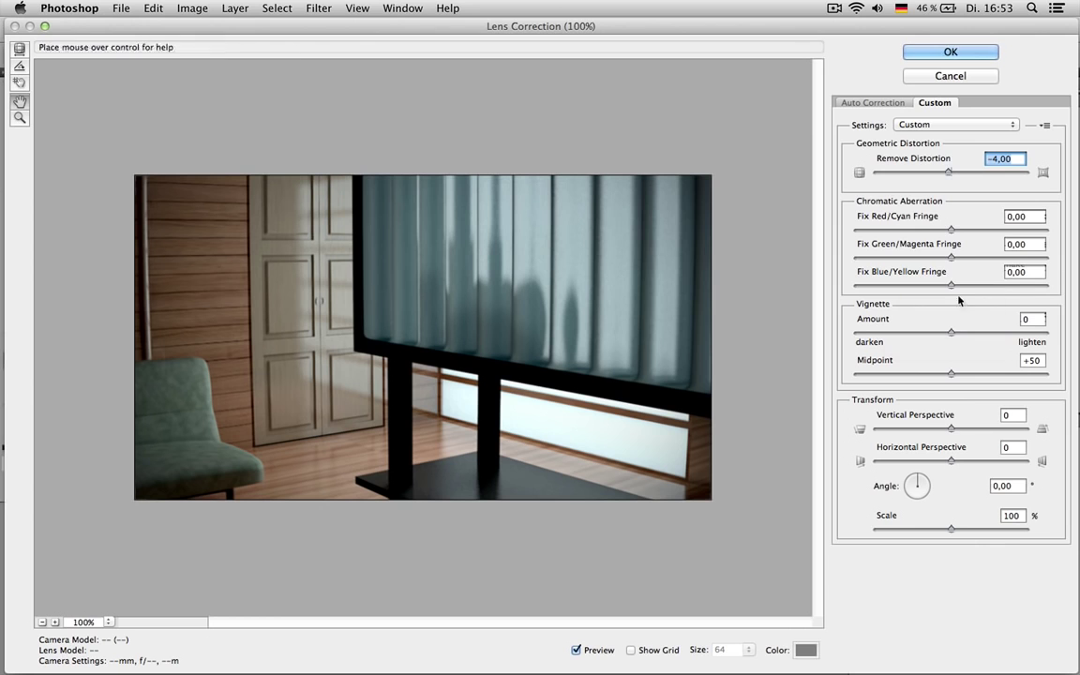
Try a red/cyan fringe of -17.46 and a blue/yellow fringe of +16.67, and return both to 0.
{"action": "left_click_drag", "start_coordinate": [952, 230], "coordinate": [935, 229]}
{"action": "left_click_drag", "start_coordinate": [951, 285], "coordinate": [968, 287]}
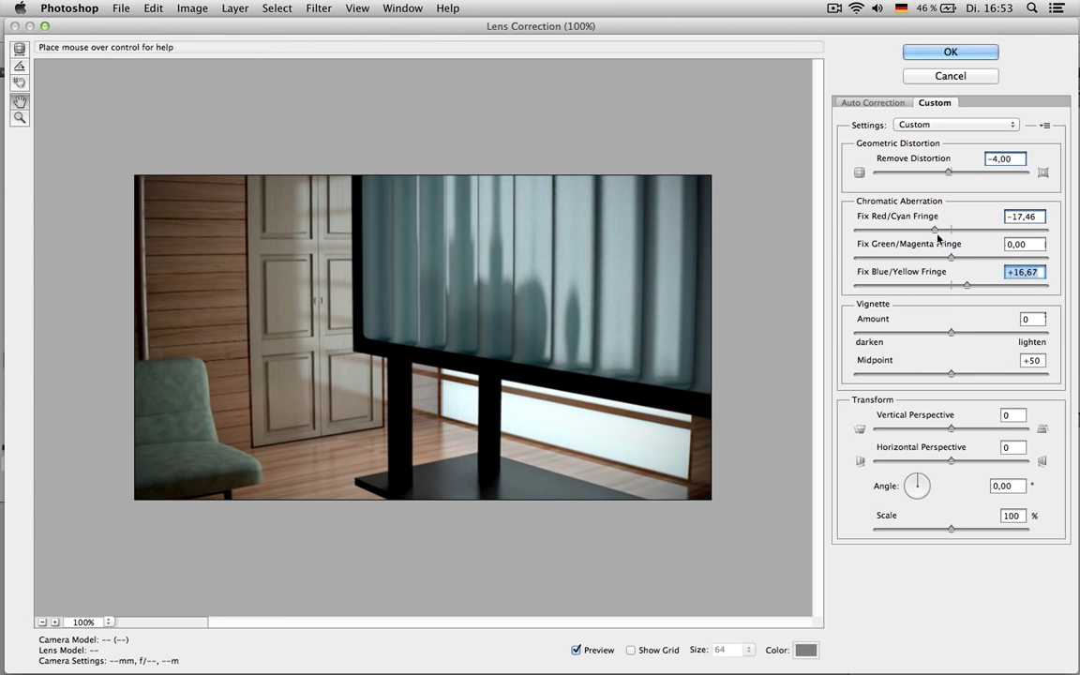
{"action": "left_click_drag", "start_coordinate": [936, 229], "coordinate": [952, 232]}
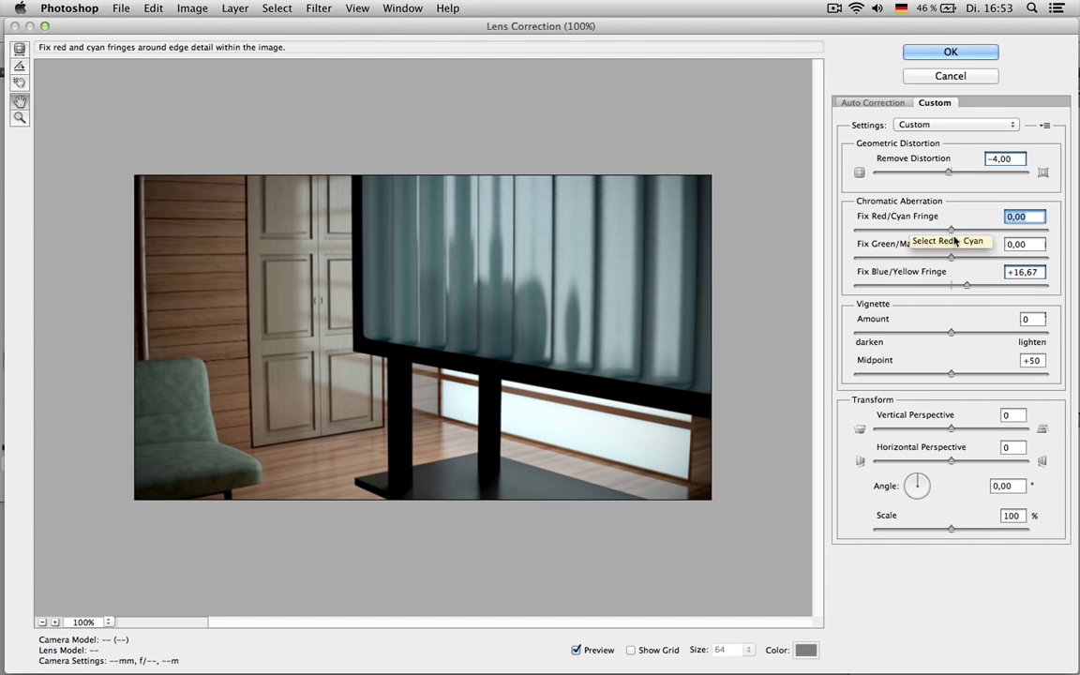
{"action": "left_click_drag", "start_coordinate": [967, 285], "coordinate": [952, 288]}
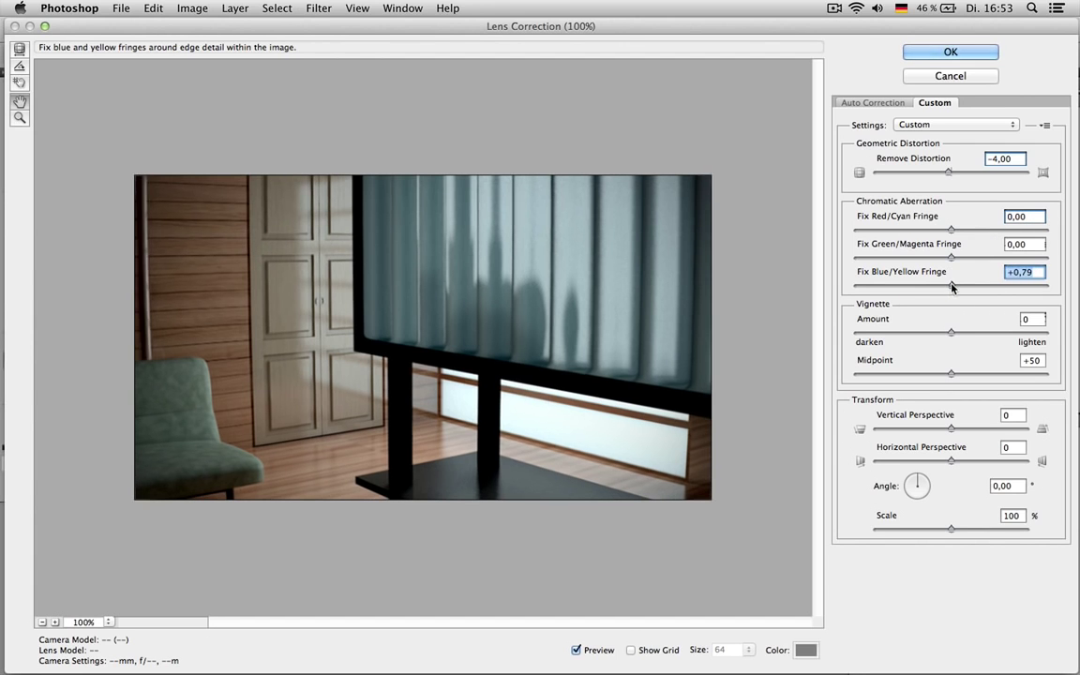
Set the vignette amount to -35, apply the lens correction and toggle the visibility of the layers up to Ebene 1 Kopie 4.
{"action": "left_click_drag", "start_coordinate": [951, 334], "coordinate": [919, 342]}
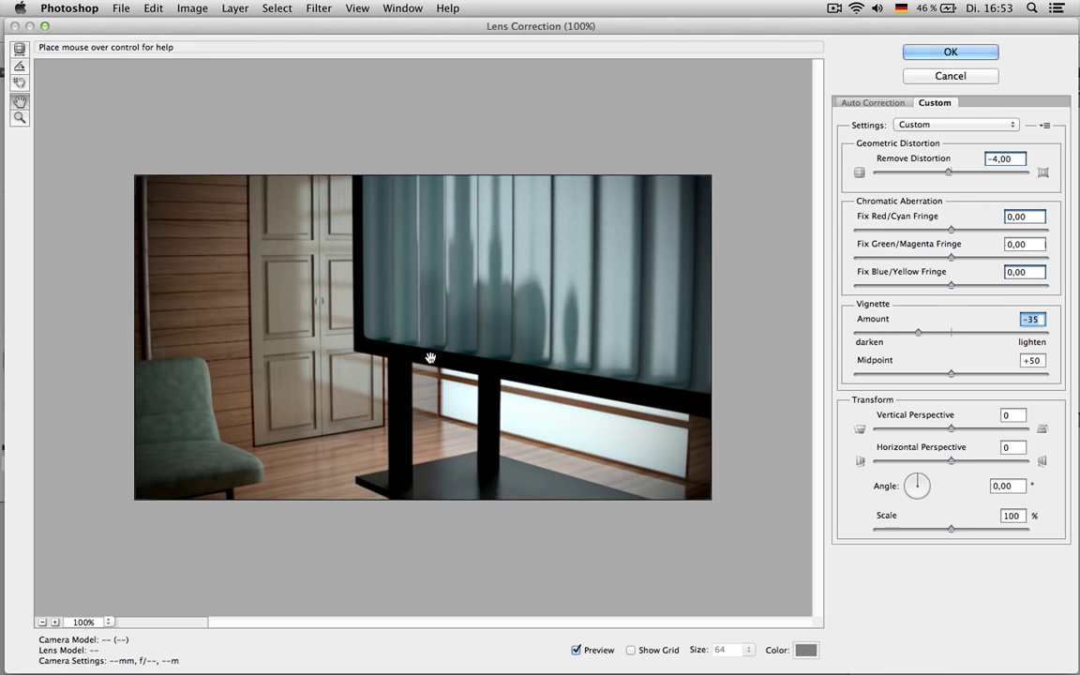
{"action": "left_click", "coordinate": [950, 53]}
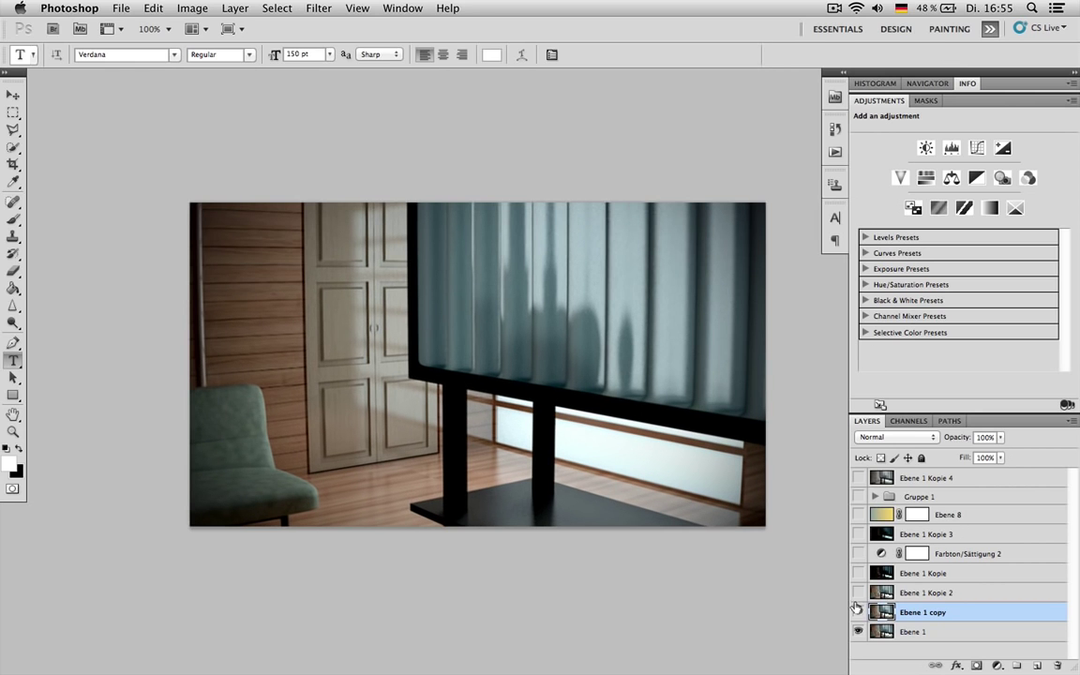
{"action": "left_click_drag", "start_coordinate": [856, 610], "coordinate": [857, 480]}
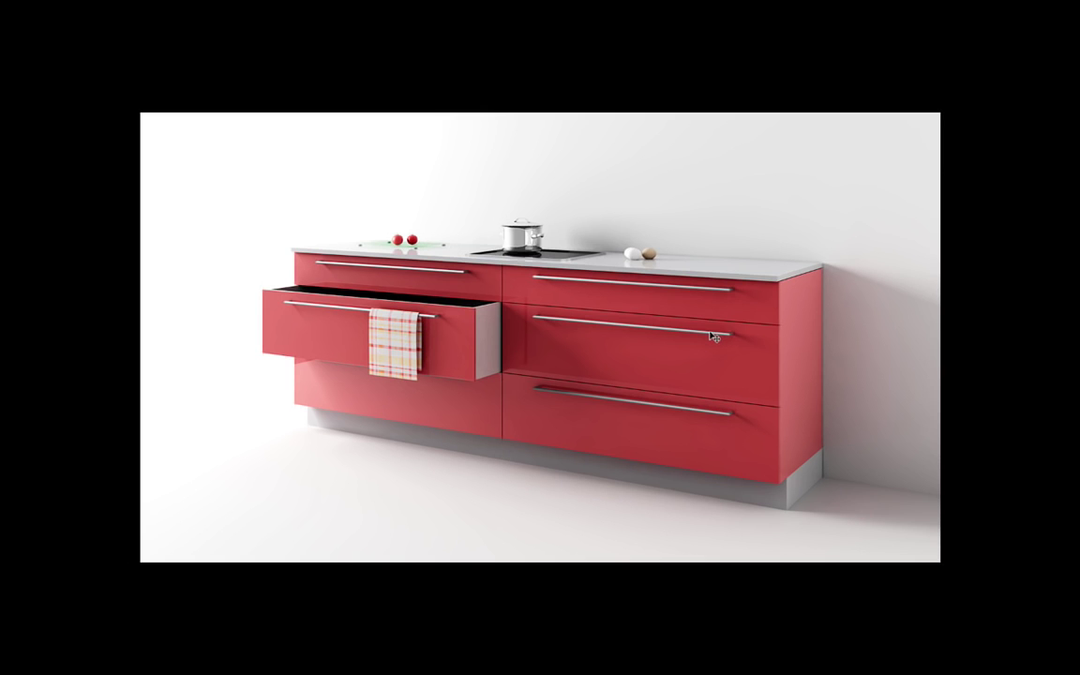
Leave the full-screen view of the kitchen render and toggle Ebene 2 and Ebene 1 to compare the tomatoes with and without shadows.
{"action": "key", "text": "f"}
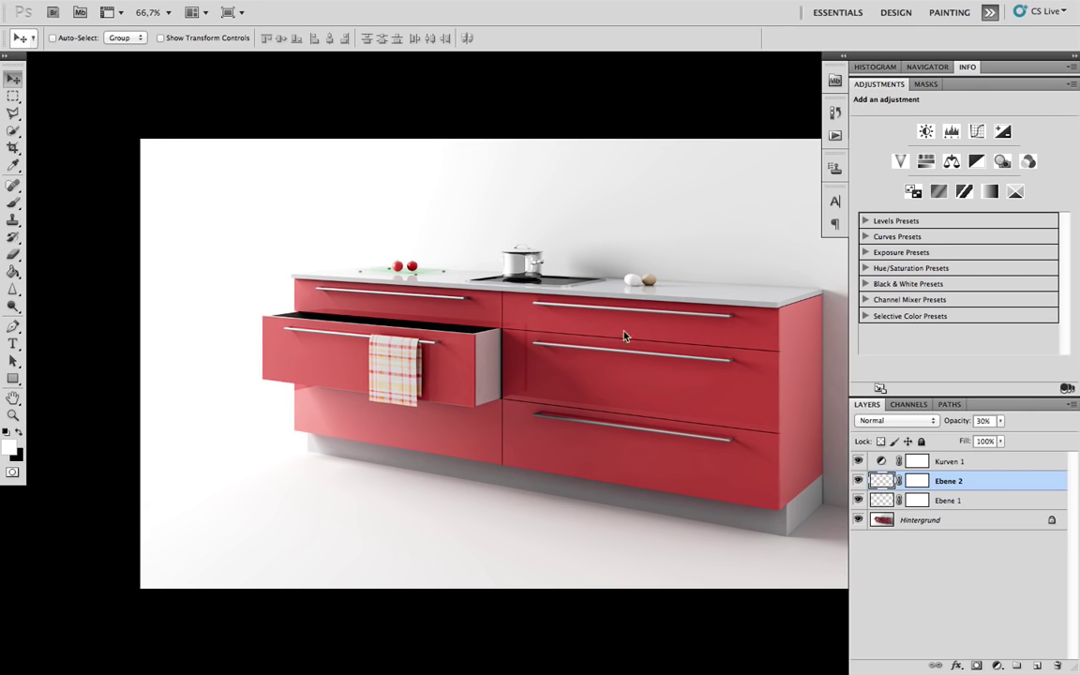
{"action": "scroll", "coordinate": [603, 335], "scroll_direction": "right", "scroll_amount": 3}
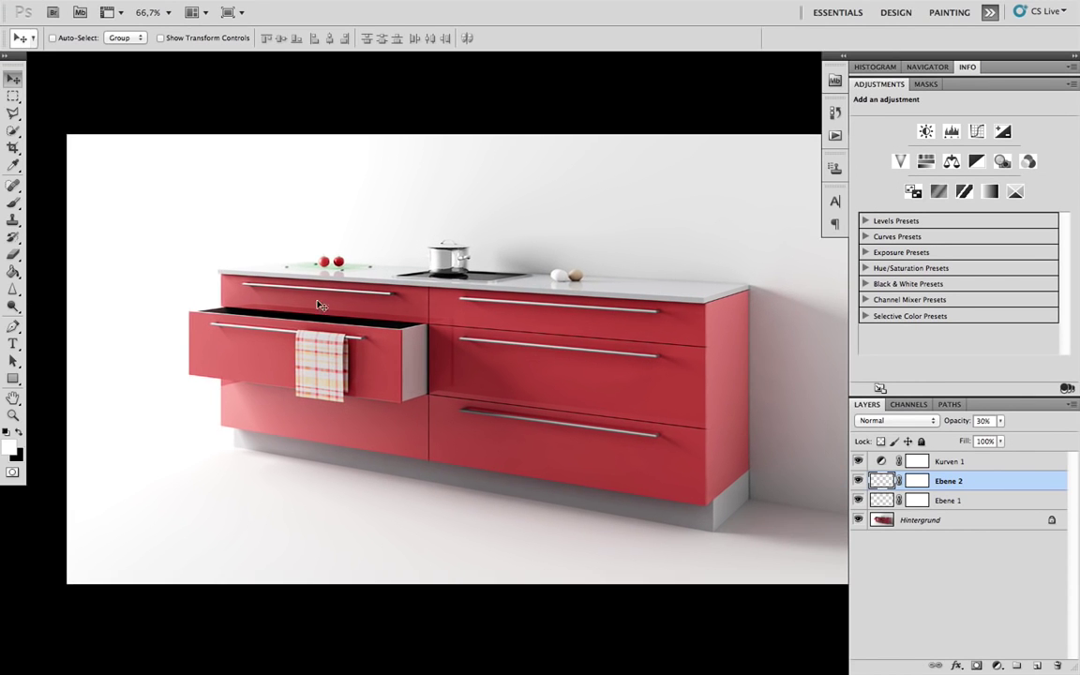
{"action": "key", "text": "super+plus"}
{"action": "key", "text": "super+plus"}
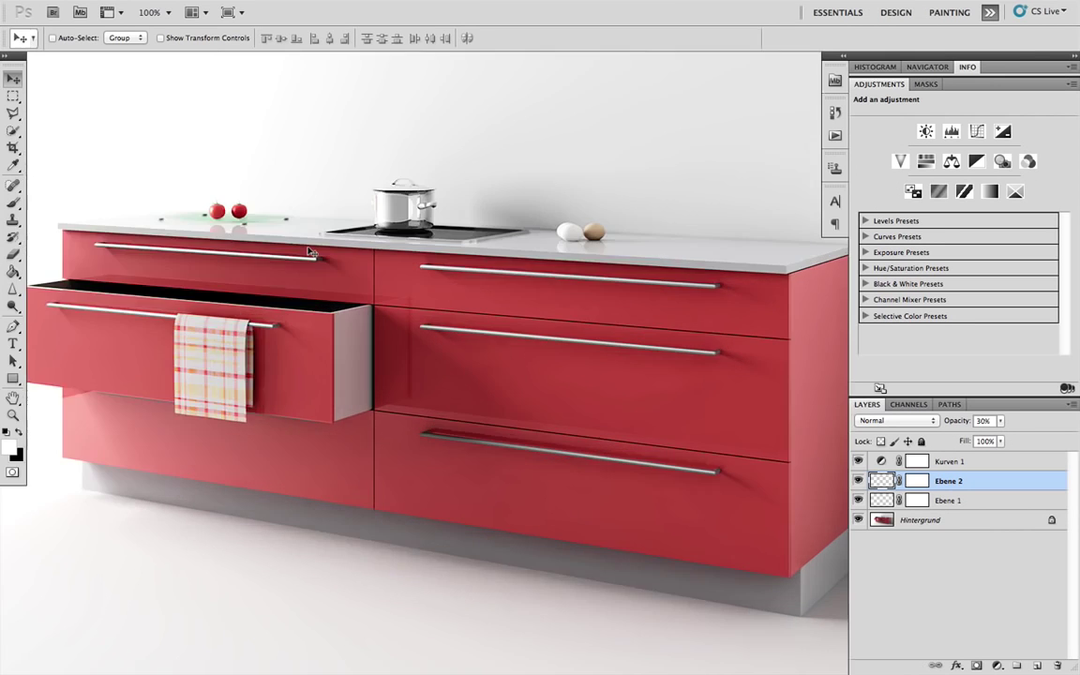
{"action": "left_click_drag", "start_coordinate": [304, 240], "coordinate": [638, 492]}
{"action": "left_click_drag", "start_coordinate": [292, 285], "coordinate": [286, 243]}
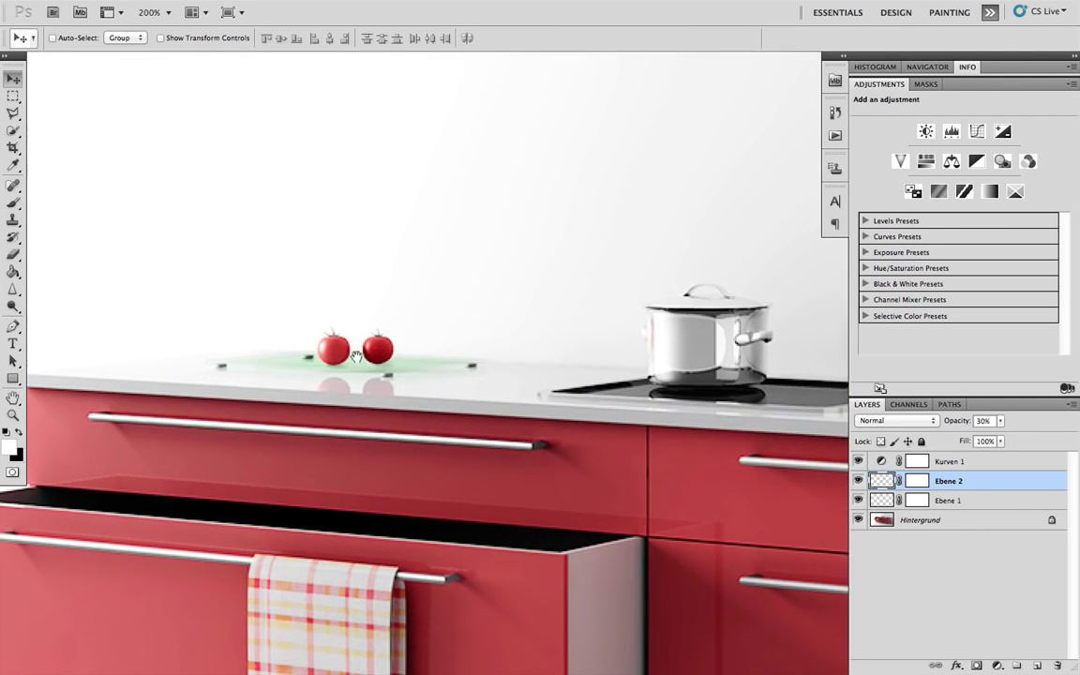
{"action": "key", "text": "super+plus"}
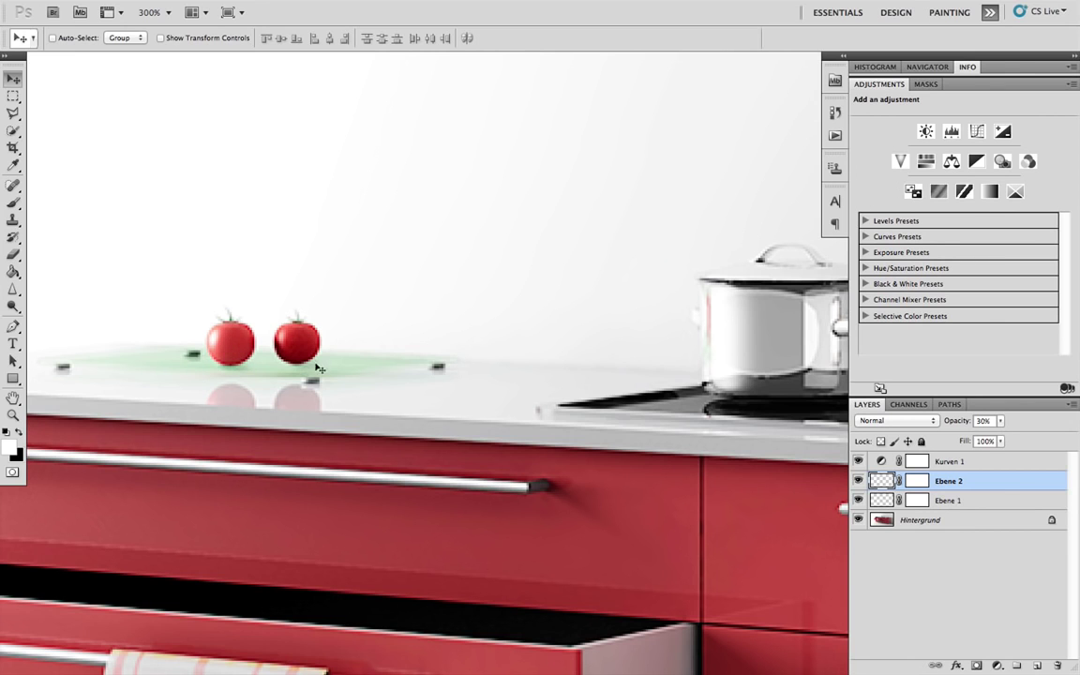
{"action": "left_click", "coordinate": [859, 481]}
{"action": "left_click", "coordinate": [859, 481]}
{"action": "left_click", "coordinate": [859, 500]}
{"action": "left_click", "coordinate": [859, 500]}
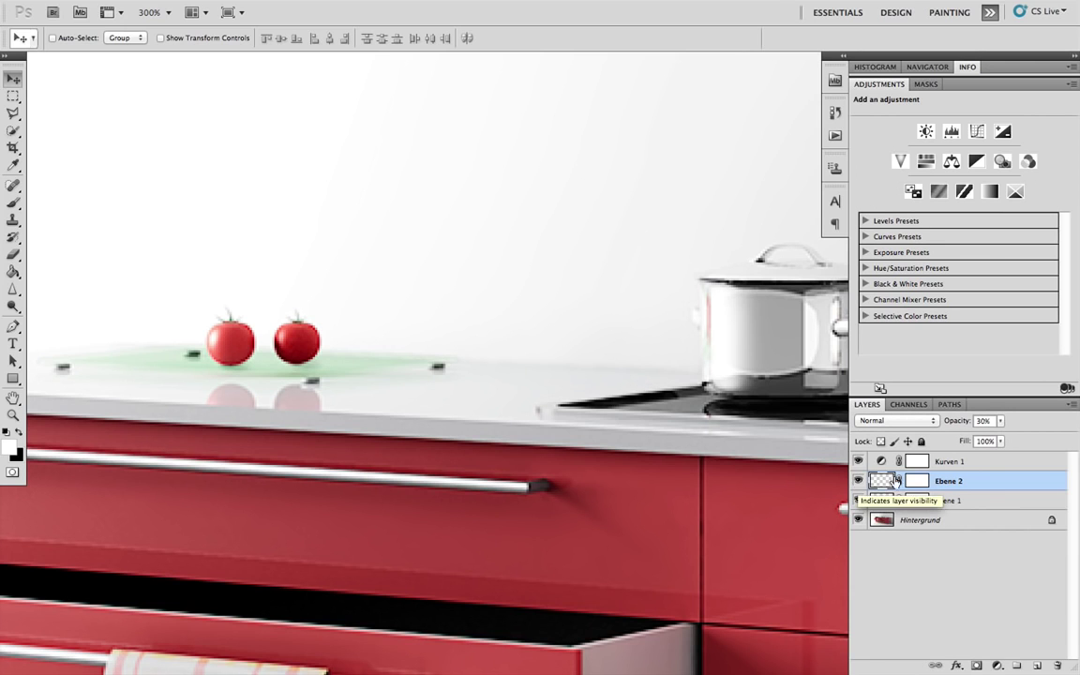
Set Ebene 2 to Multiply blending at 100% opacity and raise Ebene 1 to 100% opacity.
{"action": "left_click", "coordinate": [895, 420]}
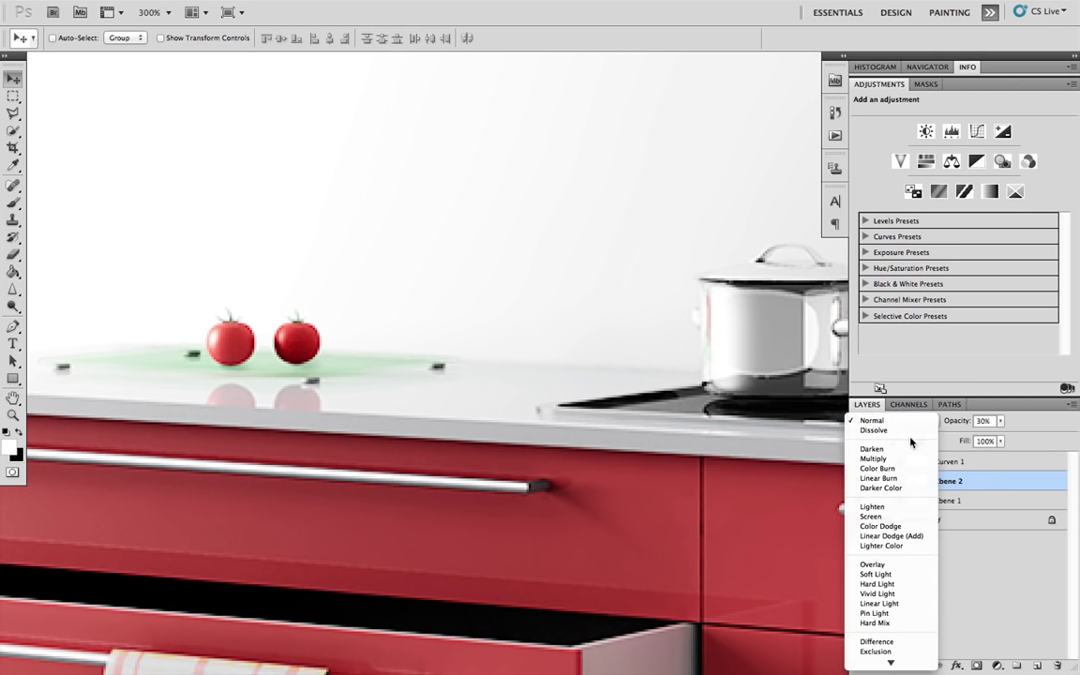
{"action": "left_click", "coordinate": [873, 459]}
{"action": "left_click_drag", "start_coordinate": [1001, 420], "coordinate": [1032, 426]}
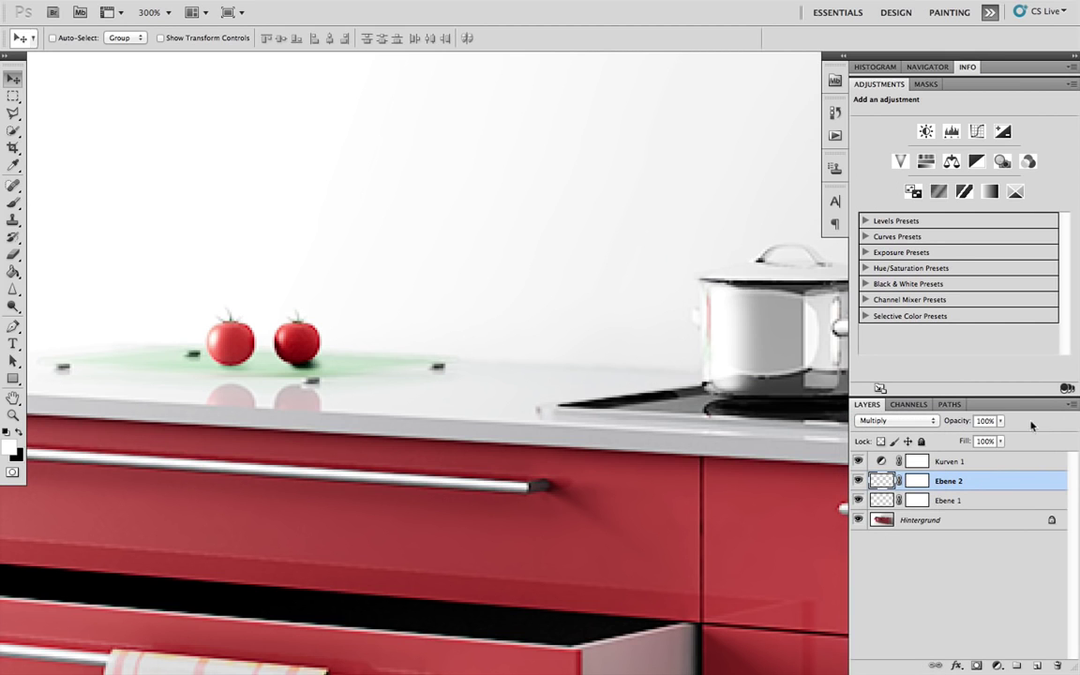
{"action": "left_click", "coordinate": [966, 500]}
{"action": "left_click_drag", "start_coordinate": [999, 421], "coordinate": [1032, 426]}
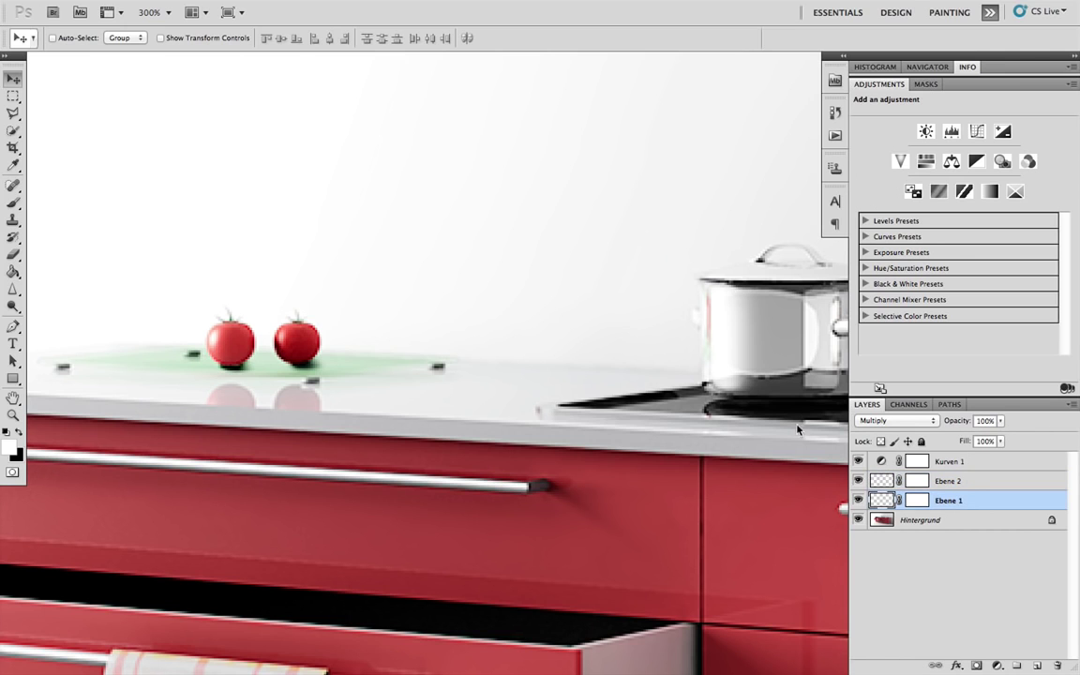
Hide Ebene 2 and Ebene 1 and add a new empty layer directly above Hintergrund.
{"action": "left_click", "coordinate": [859, 480]}
{"action": "left_click", "coordinate": [858, 500]}
{"action": "left_click", "coordinate": [968, 520]}
{"action": "key", "text": "ctrl+shift+alt+n"}
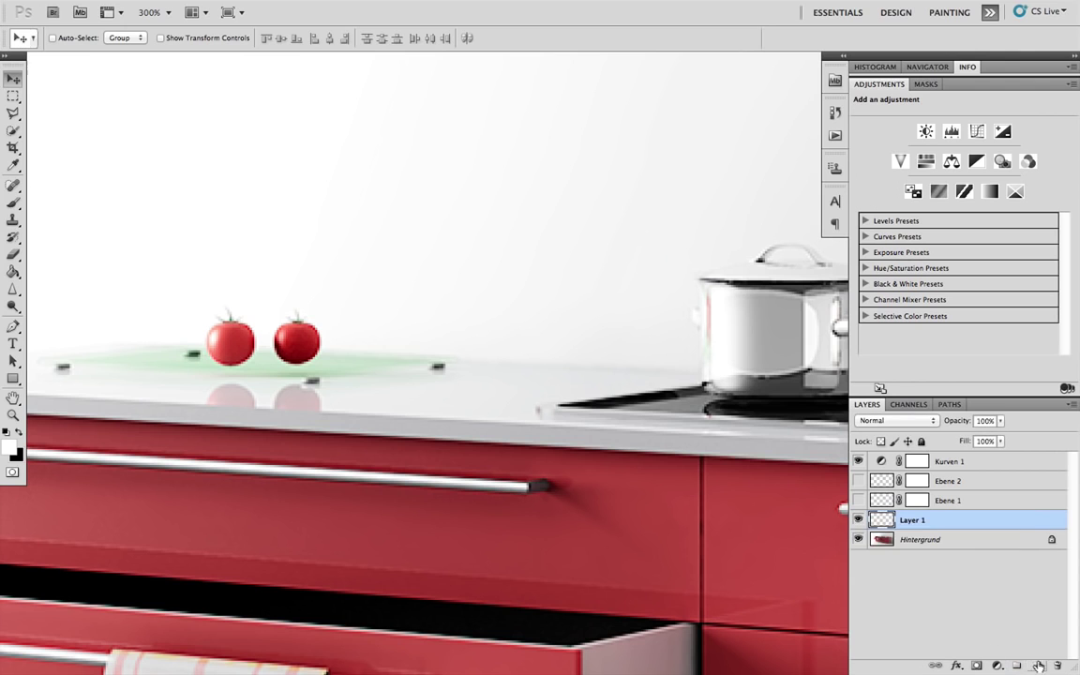
Set up a black 10 px brush with 55% hardness for painting the tomato shadow.
{"action": "left_click", "coordinate": [14, 202]}
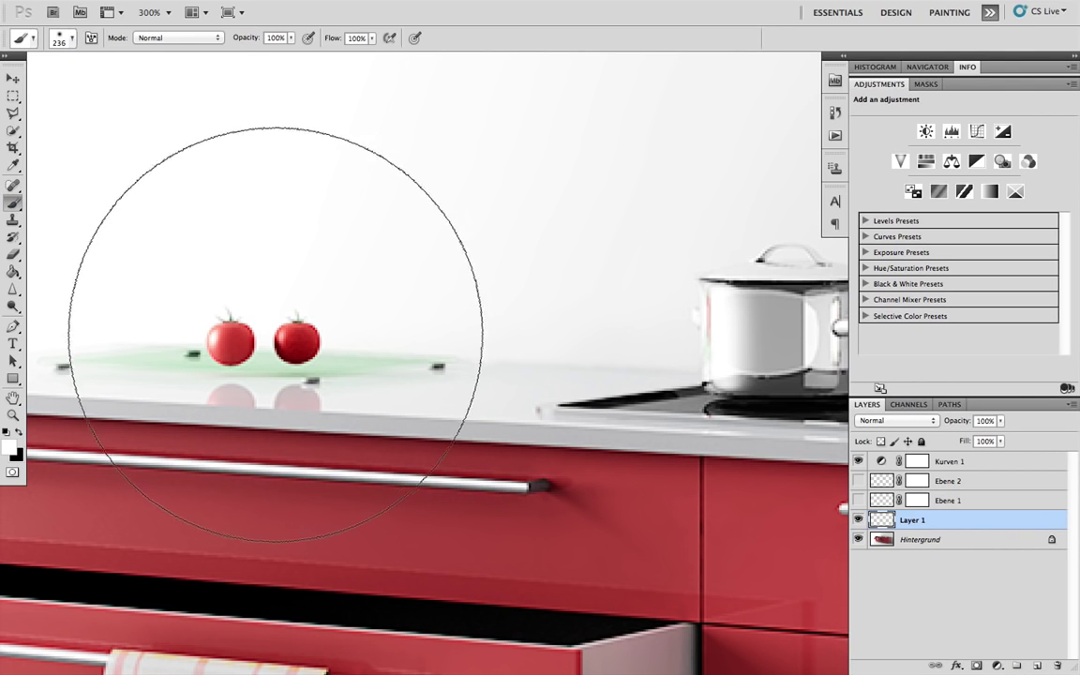
{"action": "right_click", "coordinate": [291, 343]}
{"action": "mouse_move", "coordinate": [286, 389]}
{"action": "left_mouse_down"}
{"action": "mouse_move", "coordinate": [318, 390]}
{"action": "mouse_move", "coordinate": [293, 362]}
{"action": "left_mouse_up"}
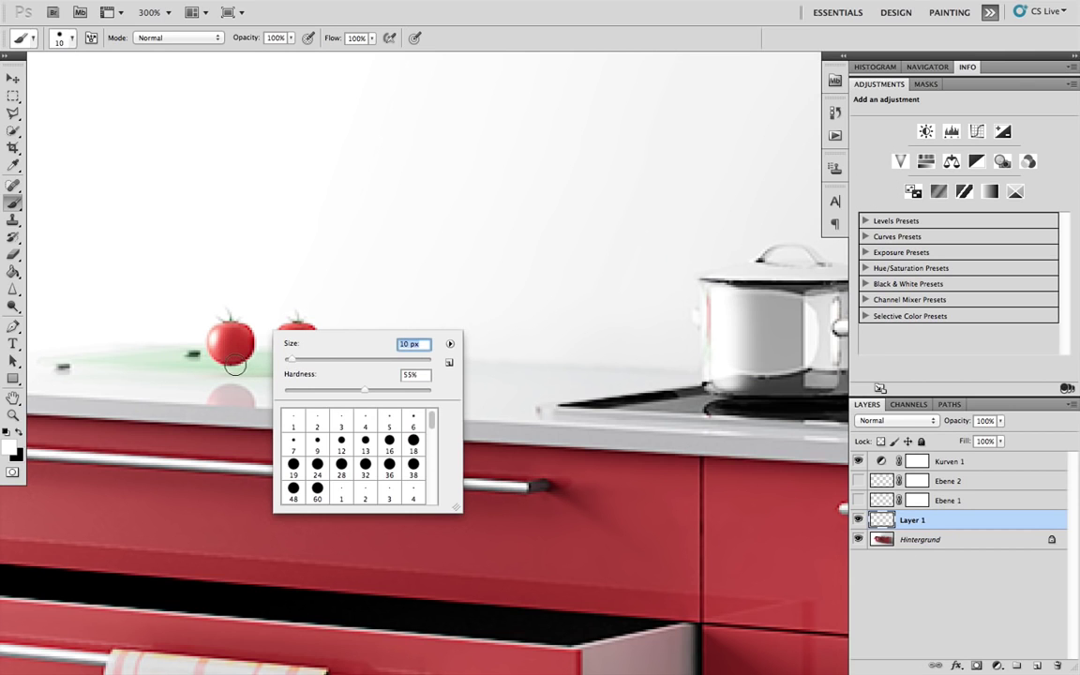
{"action": "key", "text": "Return"}
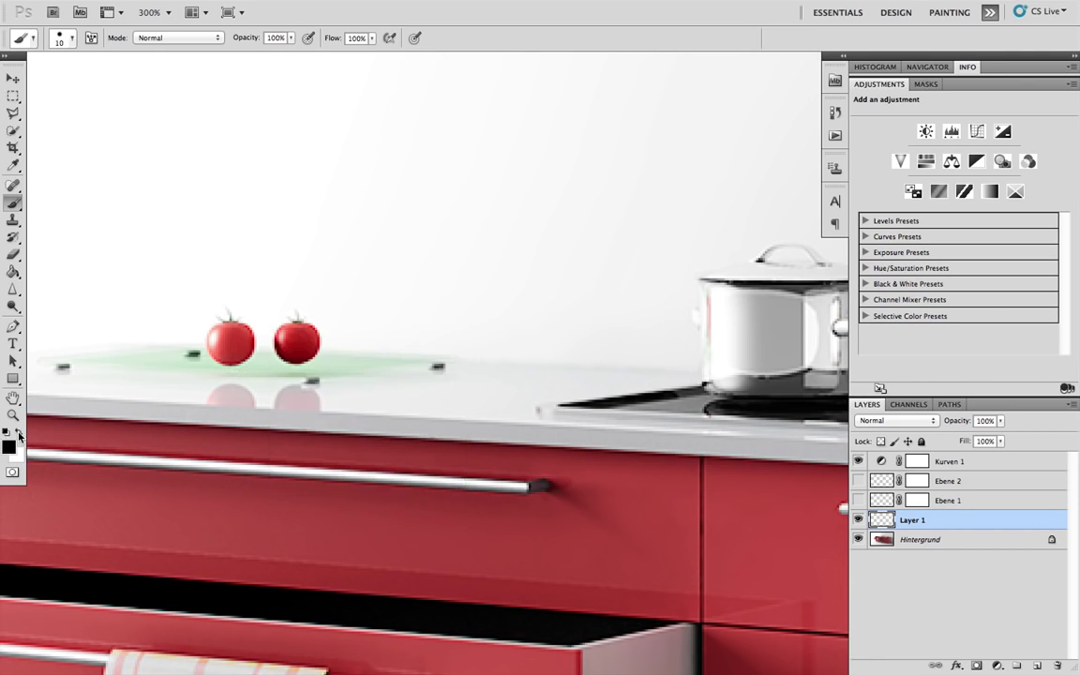
{"action": "right_click", "coordinate": [236, 362]}
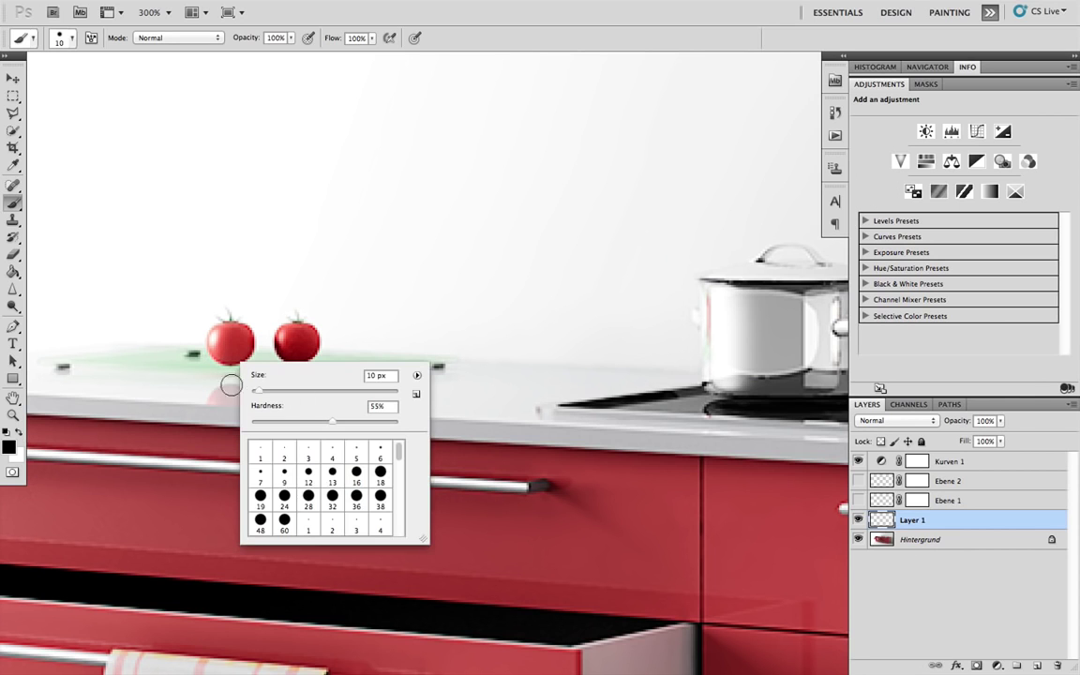
{"action": "key", "text": "Return"}
Paint a black spot at the left tomato's base, flatten it to 39.58% of its height and place it underneath the tomato.
{"action": "left_click", "coordinate": [229, 362]}
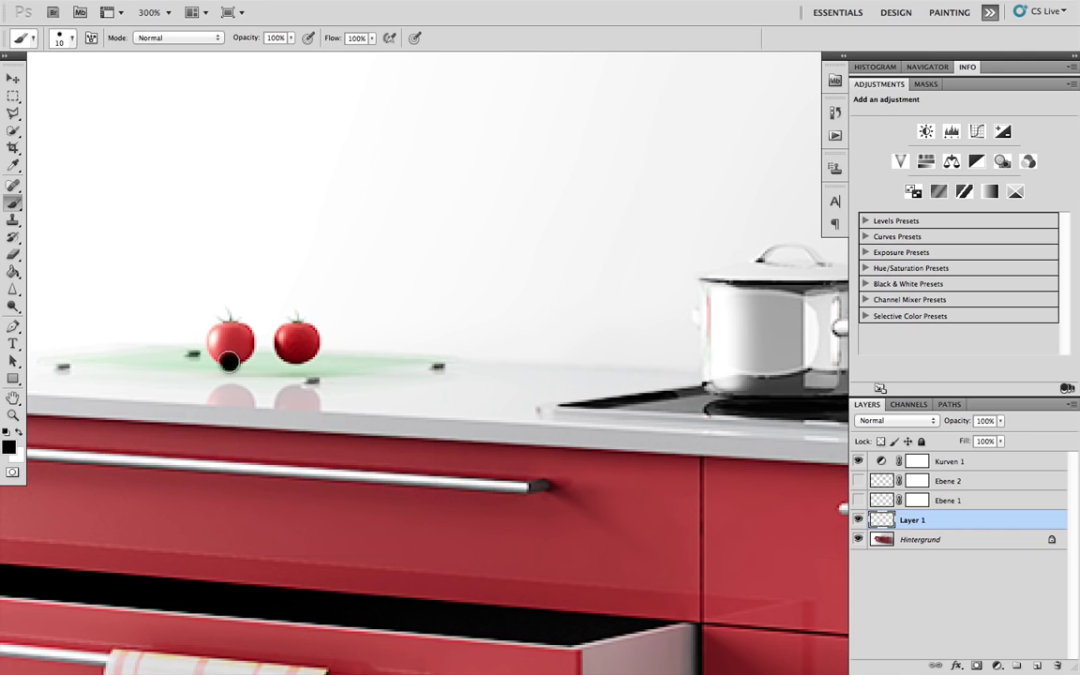
{"action": "left_click", "coordinate": [241, 364]}
{"action": "key", "text": "ctrl+t"}
{"action": "left_click_drag", "start_coordinate": [236, 382], "coordinate": [236, 362]}
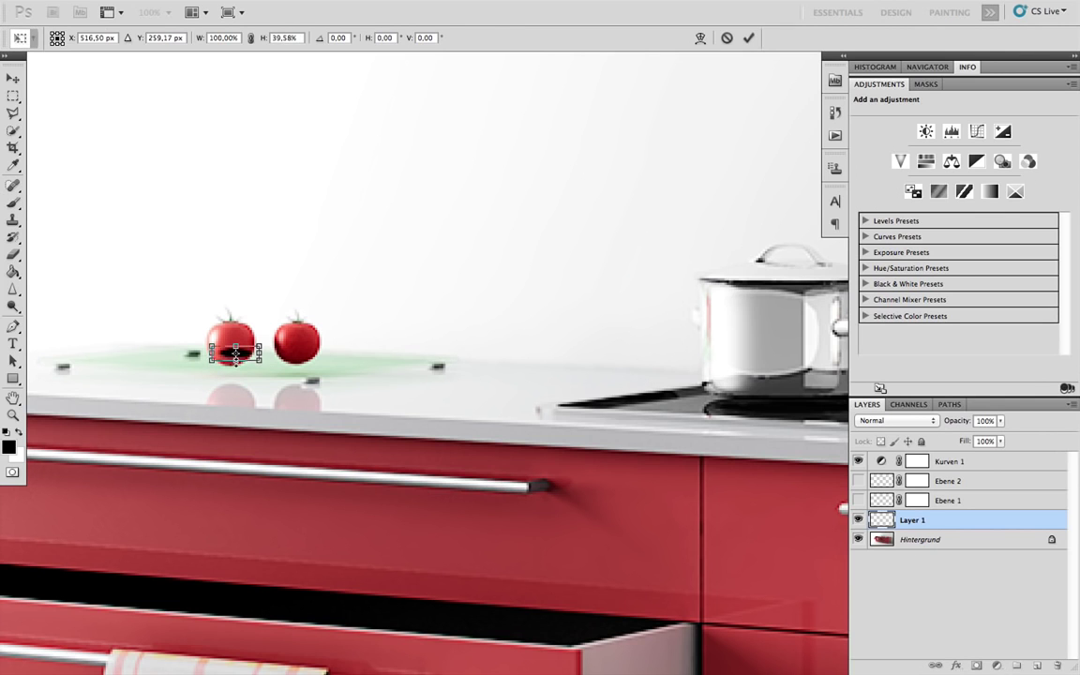
{"action": "key", "text": "Return"}
{"action": "key", "text": "b"}
{"action": "key", "text": "v"}
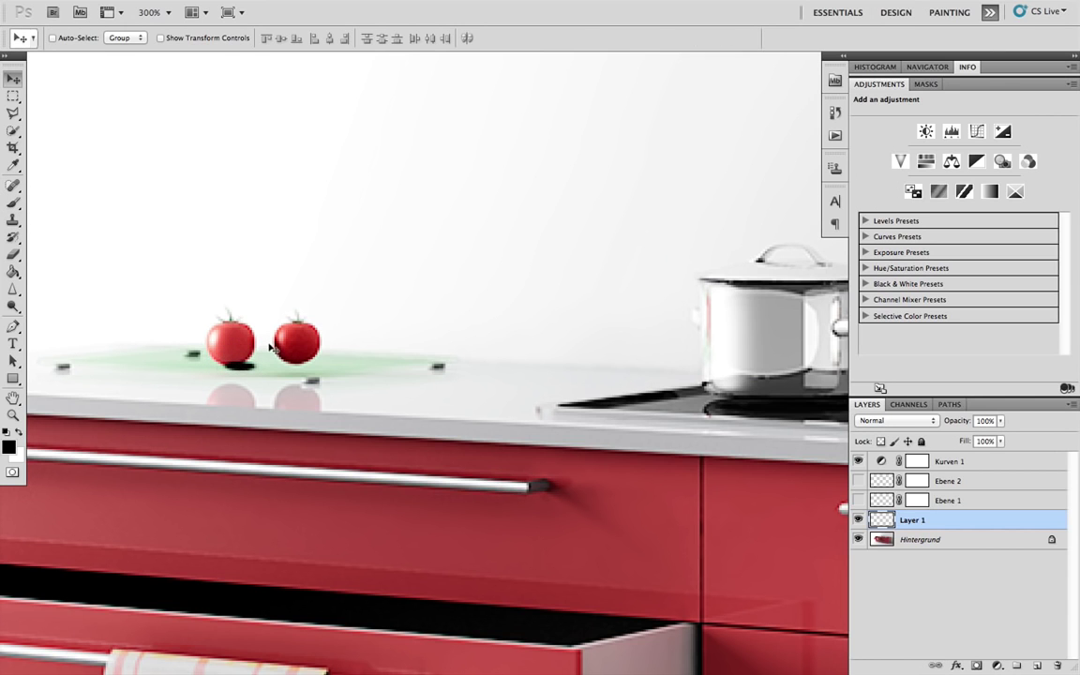
Erase the part of the painted shadow that overlaps the left tomato, using a 20 px eraser.
{"action": "scroll", "coordinate": [271, 350], "scroll_direction": "right", "scroll_amount": 5}
{"action": "scroll", "coordinate": [393, 367], "scroll_direction": "up", "scroll_amount": 5}
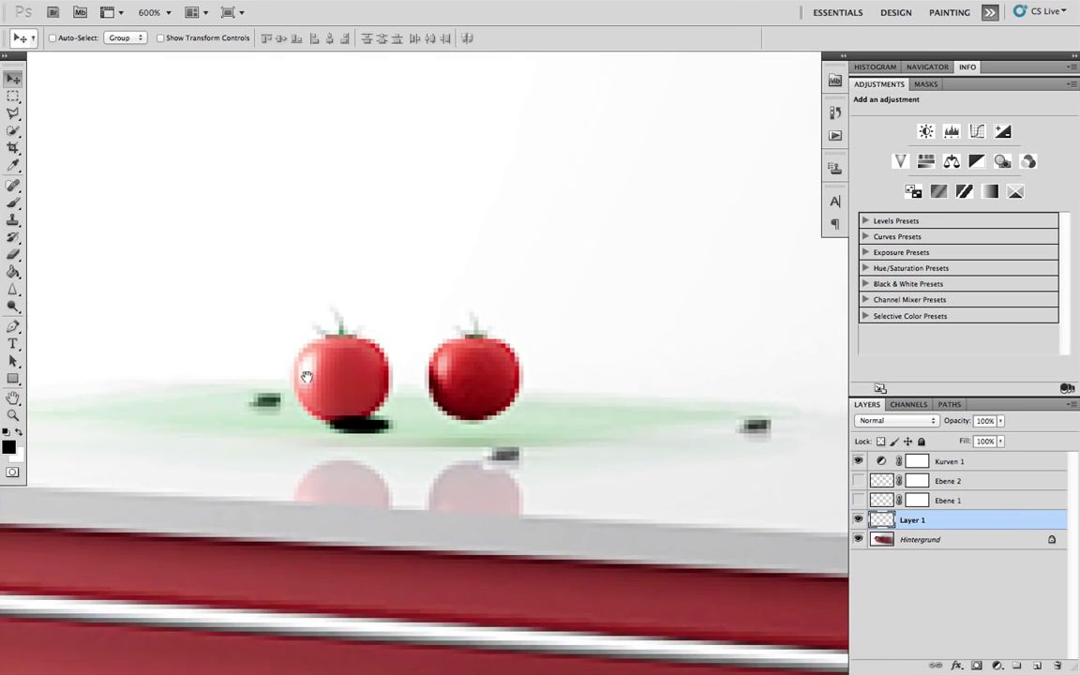
{"action": "scroll", "coordinate": [307, 378], "scroll_direction": "up", "scroll_amount": 2}
{"action": "scroll", "coordinate": [308, 378], "scroll_direction": "up", "scroll_amount": 2}
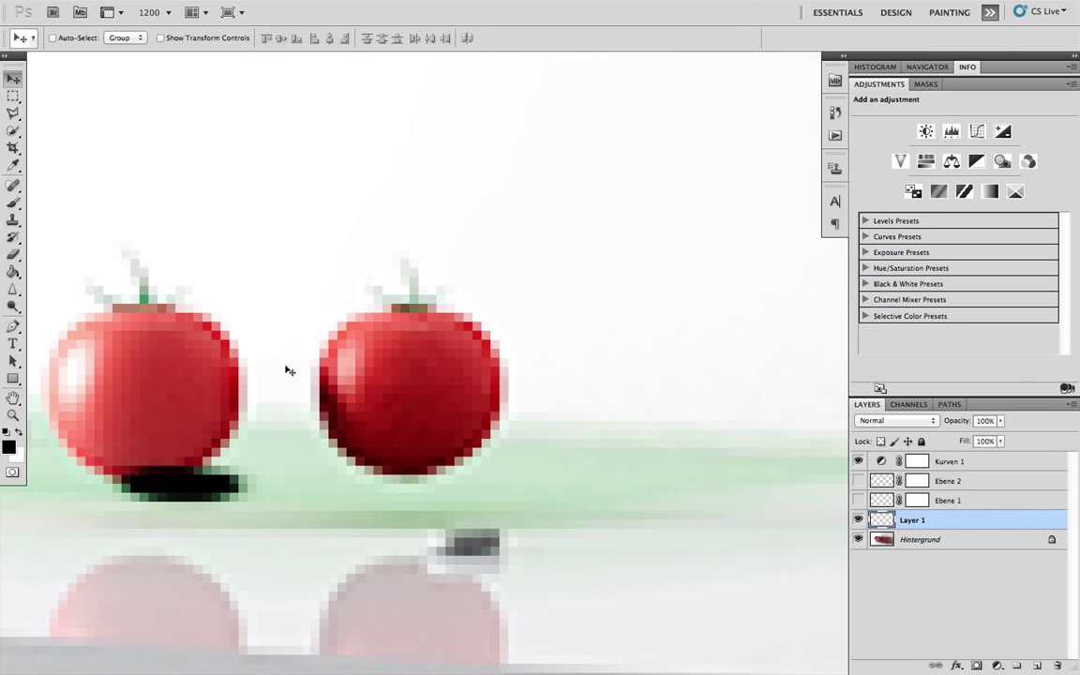
{"action": "key", "text": "e"}
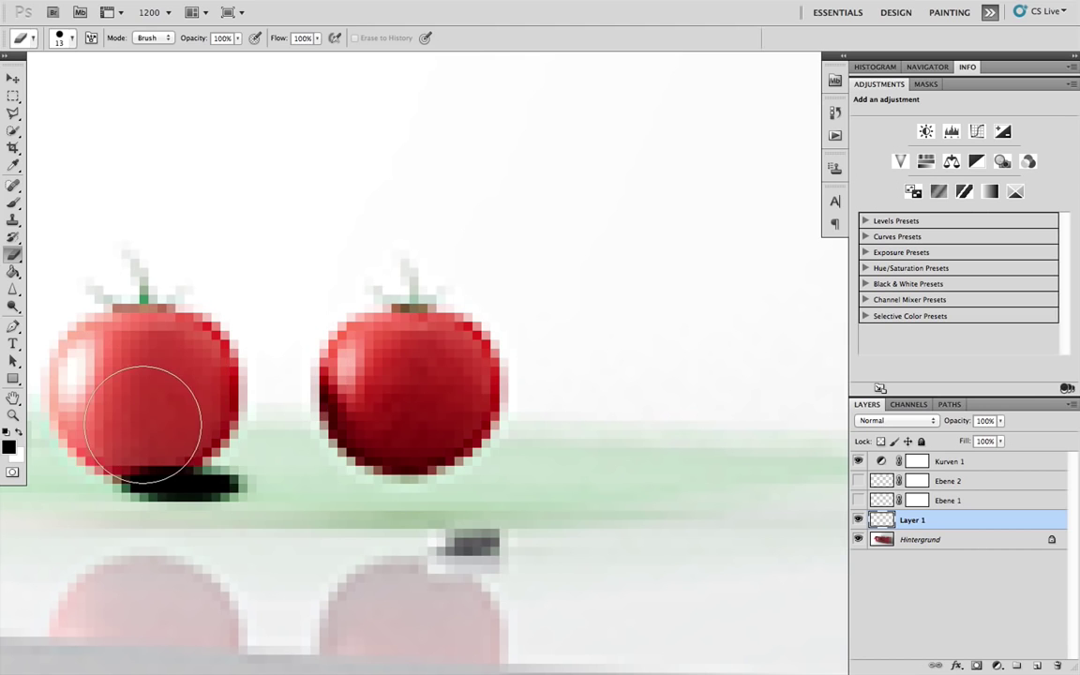
{"action": "right_click", "coordinate": [144, 394]}
{"action": "left_click_drag", "start_coordinate": [198, 419], "coordinate": [205, 418]}
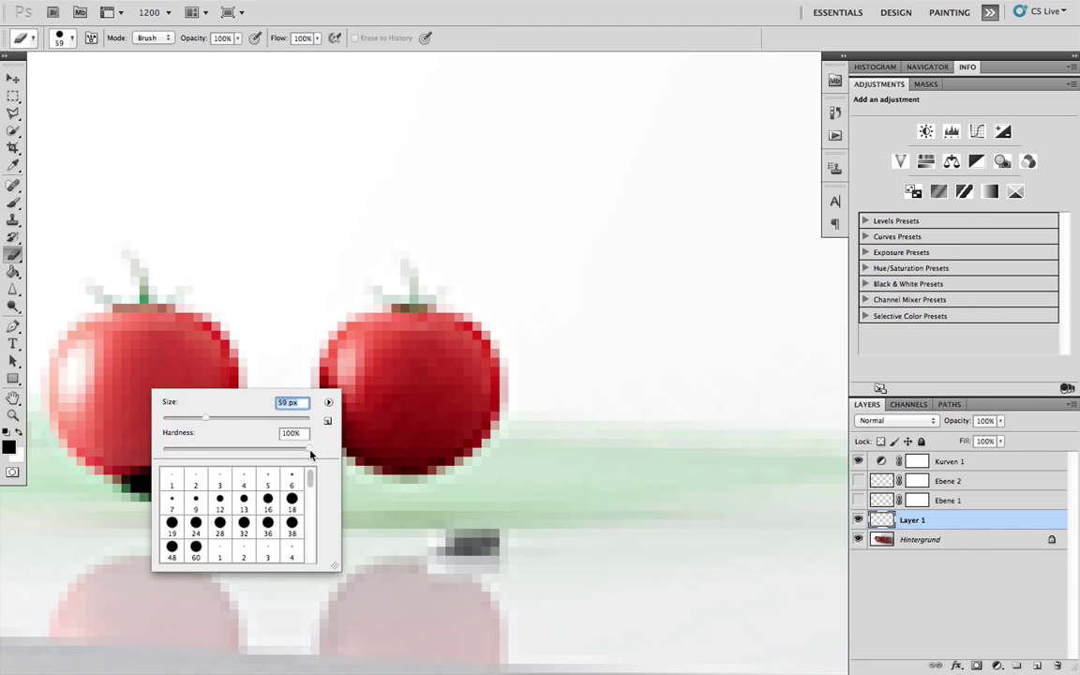
{"action": "left_click", "coordinate": [306, 453]}
{"action": "left_click_drag", "start_coordinate": [207, 409], "coordinate": [177, 421]}
{"action": "key", "text": "Return"}
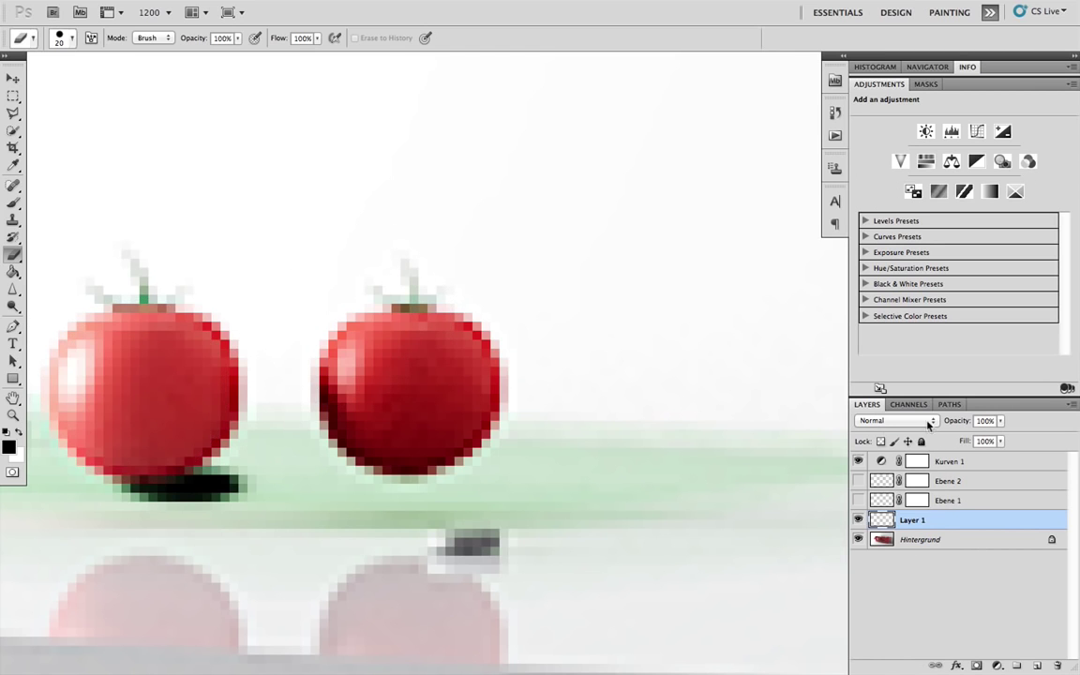
Set the painted shadow layer to Multiply blending at 35% opacity.
{"action": "left_click", "coordinate": [898, 420]}
{"action": "left_click", "coordinate": [915, 460]}
{"action": "left_click", "coordinate": [983, 420]}
{"action": "type", "text": "30"}
{"action": "left_click_drag", "start_coordinate": [959, 427], "coordinate": [966, 427]}
{"action": "scroll", "coordinate": [566, 354], "scroll_direction": "down", "scroll_amount": 7}
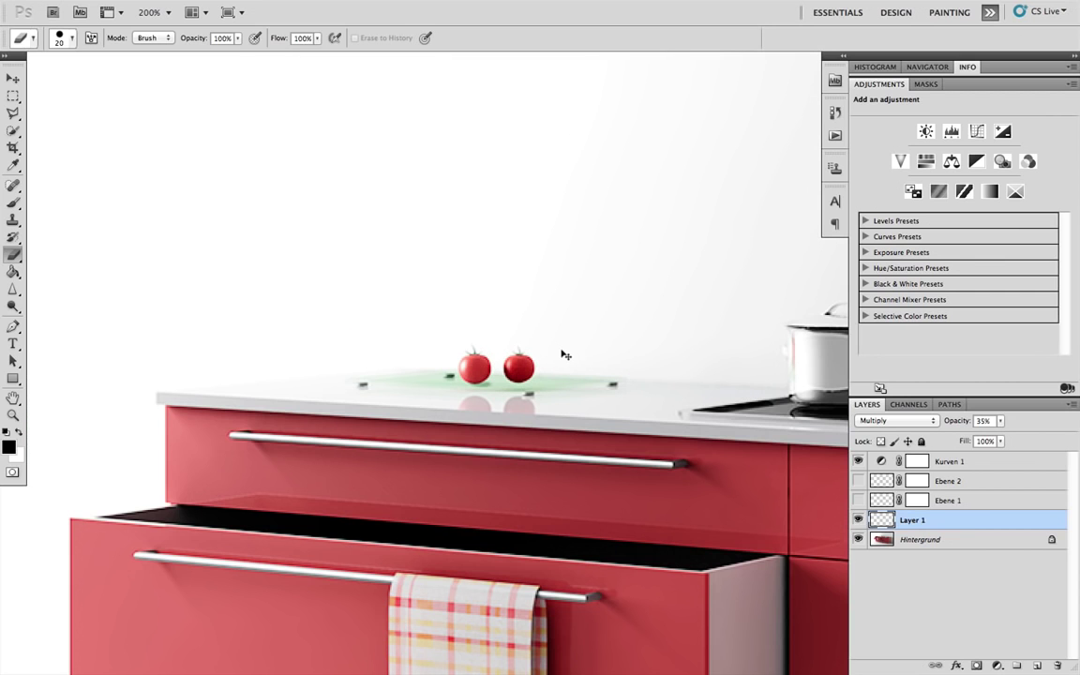
Switch to the tree photo, load its RGB luminosity as a selection and invert it to select the tree.
{"action": "key", "text": "v"}
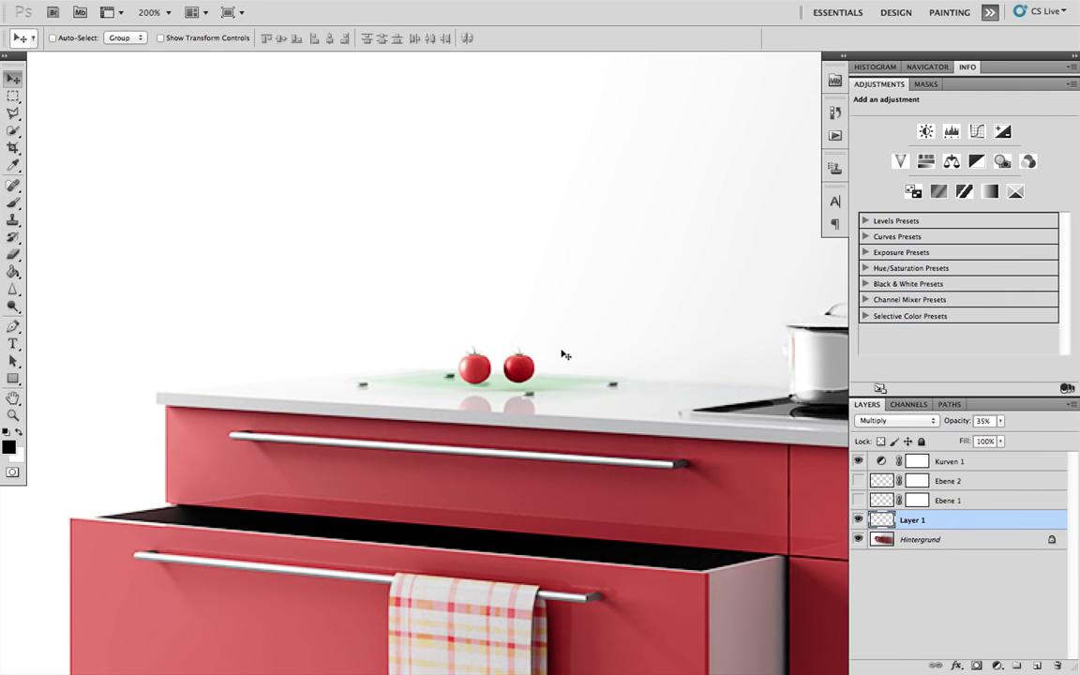
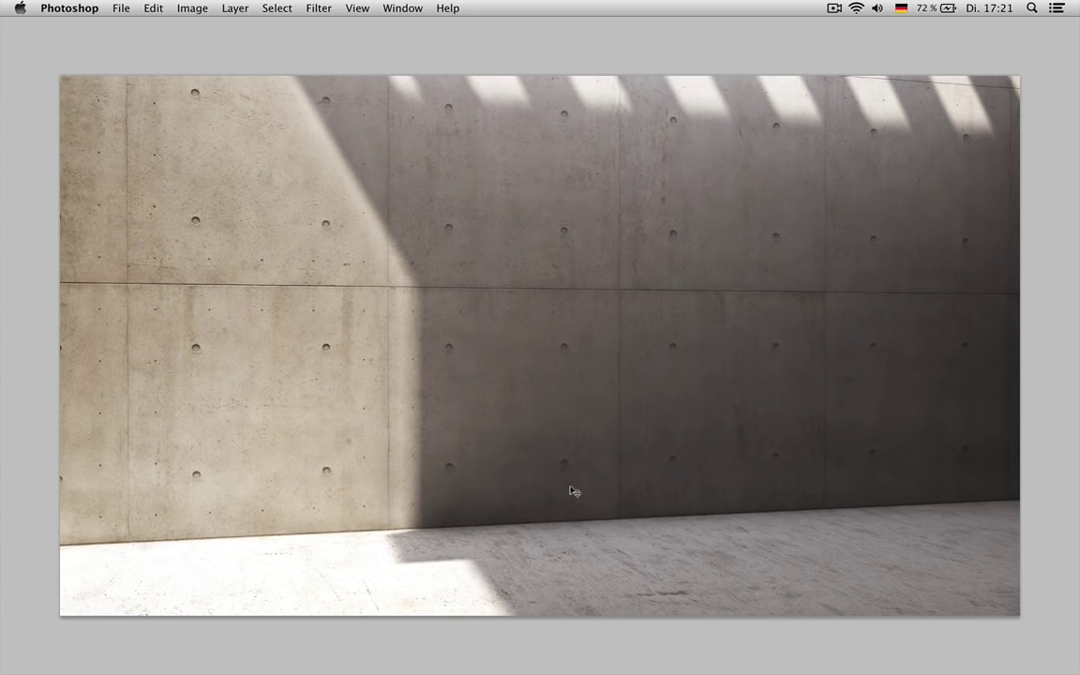
{"action": "key", "text": "ctrl+Tab"}
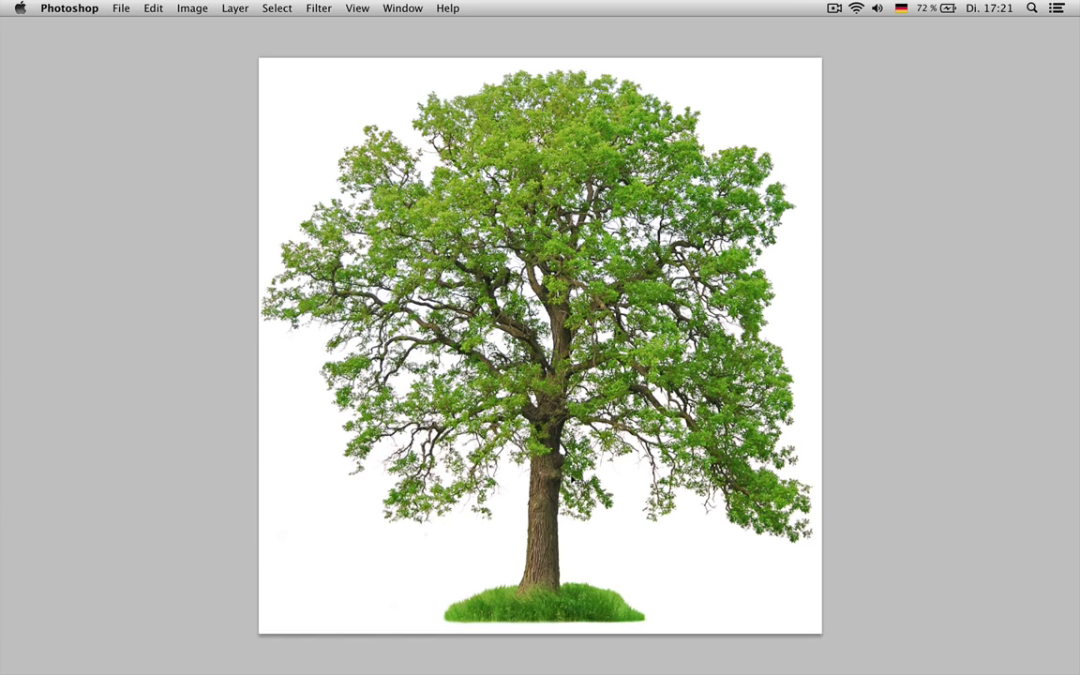
{"action": "key", "text": "Tab"}
{"action": "left_click", "coordinate": [909, 420]}
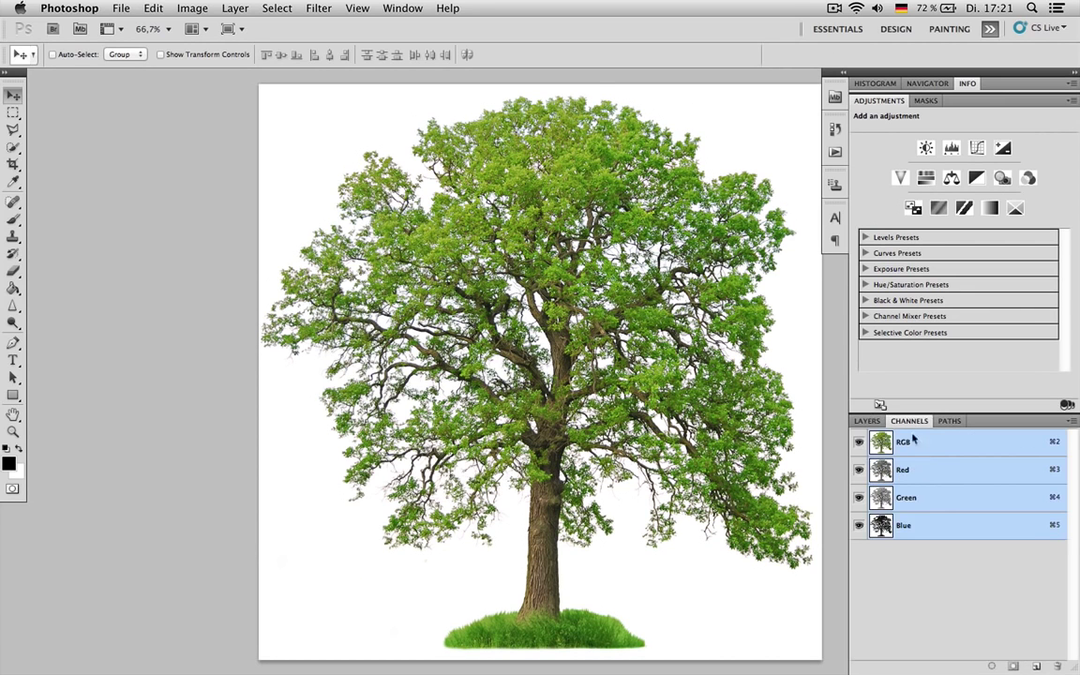
{"action": "key", "text": "super+alt+2"}
{"action": "left_click", "coordinate": [867, 420]}
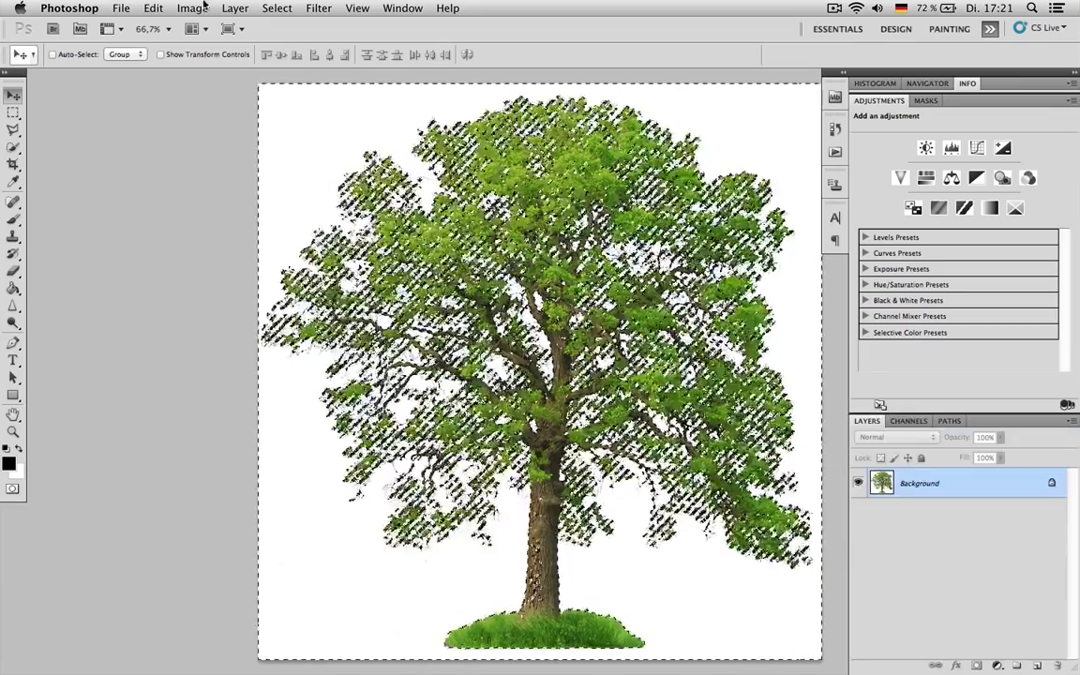
{"action": "left_click", "coordinate": [276, 7]}
{"action": "left_click", "coordinate": [326, 71]}
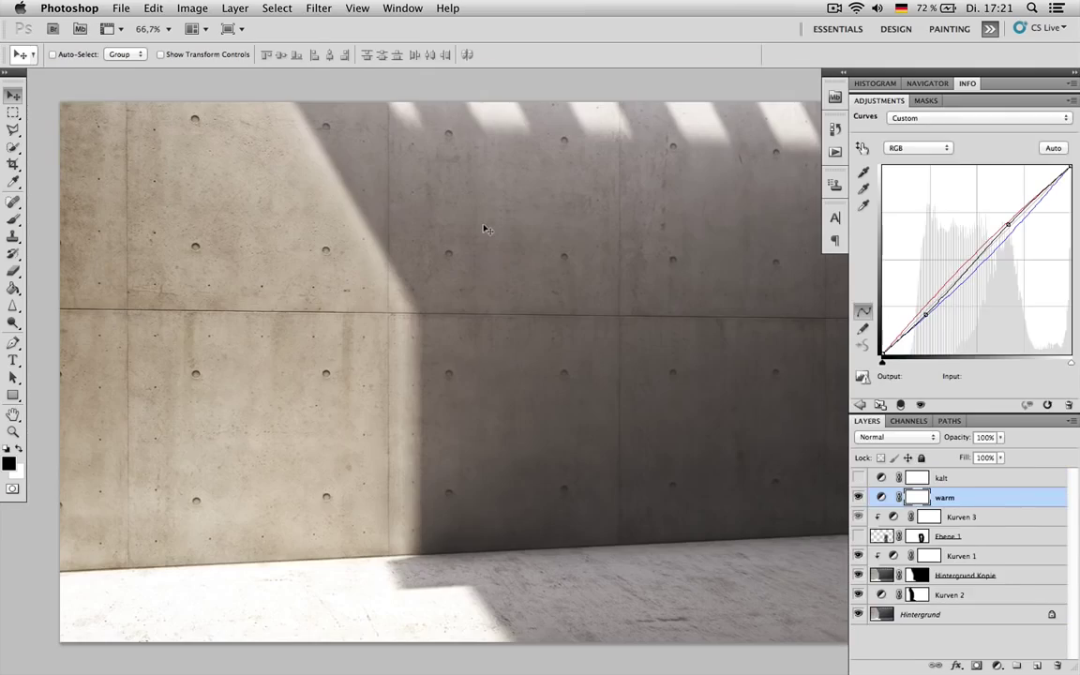
Paste the copied tree into the concrete wall render above the warm layer and place it over the sunlit left part of the wall.
{"action": "key", "text": "super+v"}
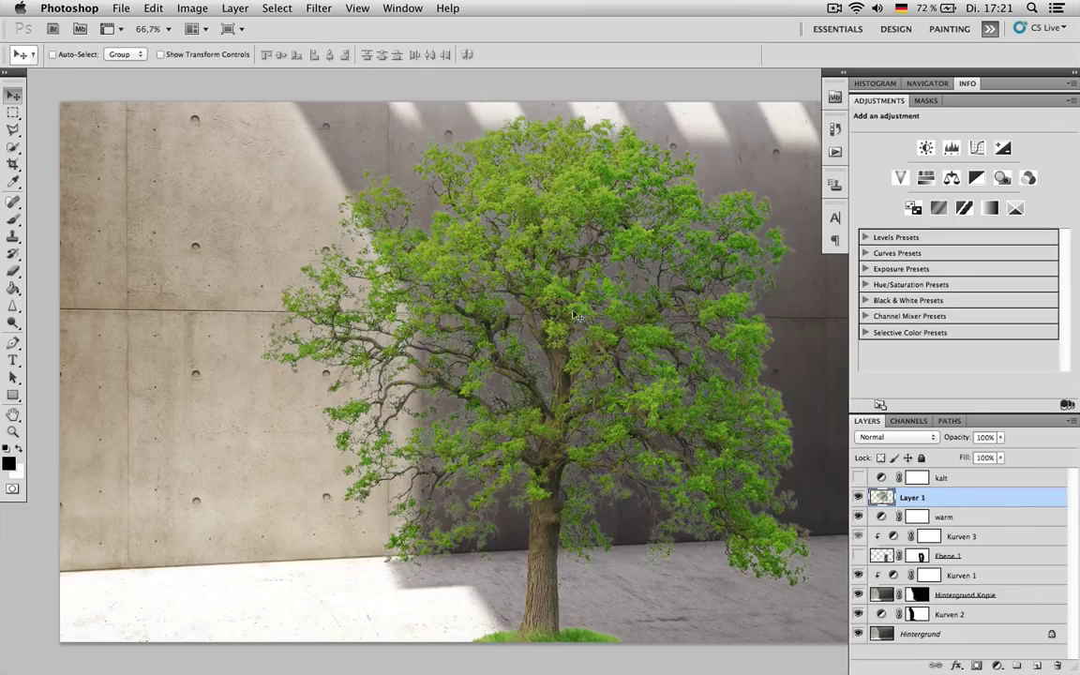
{"action": "left_click_drag", "start_coordinate": [515, 379], "coordinate": [98, 380]}
{"action": "left_click_drag", "start_coordinate": [147, 422], "coordinate": [158, 441]}
{"action": "left_click_drag", "start_coordinate": [158, 440], "coordinate": [145, 448]}
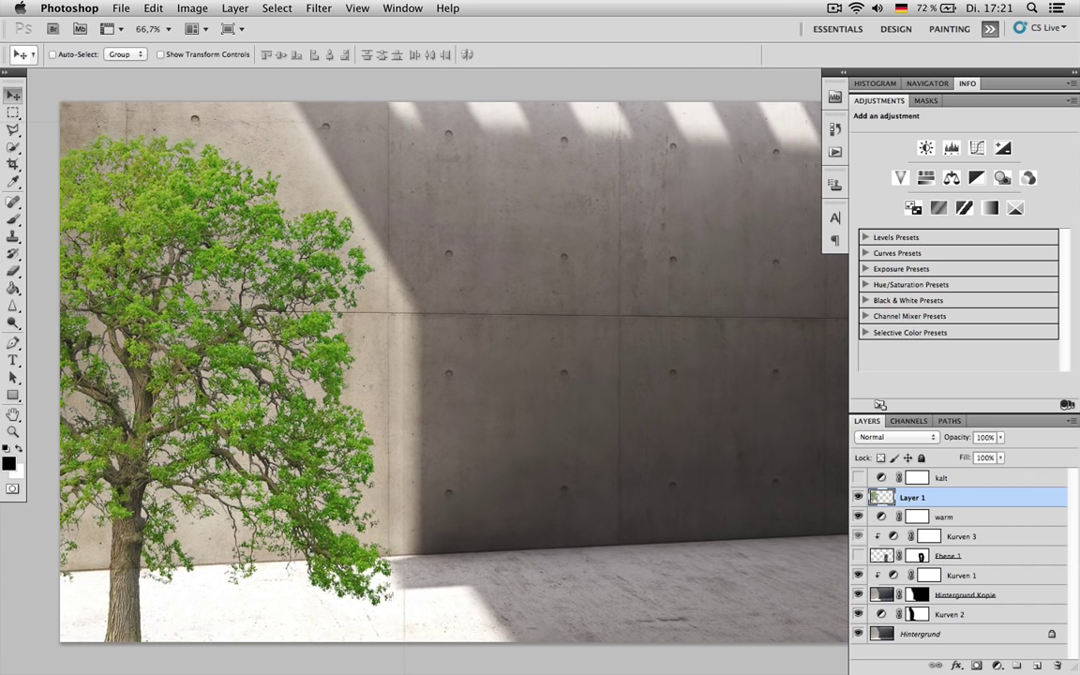
Apply a Color Overlay layer style to the pasted tree in dark brown #3a3431, starting from a sampled wall shadow tone.
{"action": "double_click", "coordinate": [966, 499]}
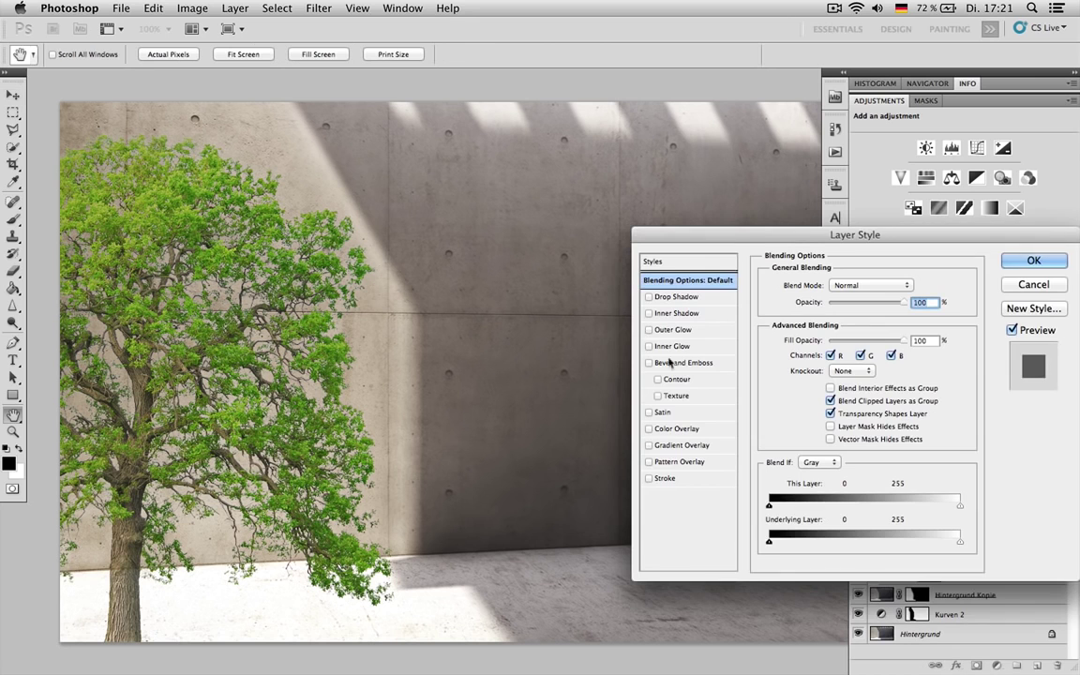
{"action": "left_click", "coordinate": [648, 431]}
{"action": "left_click", "coordinate": [676, 428]}
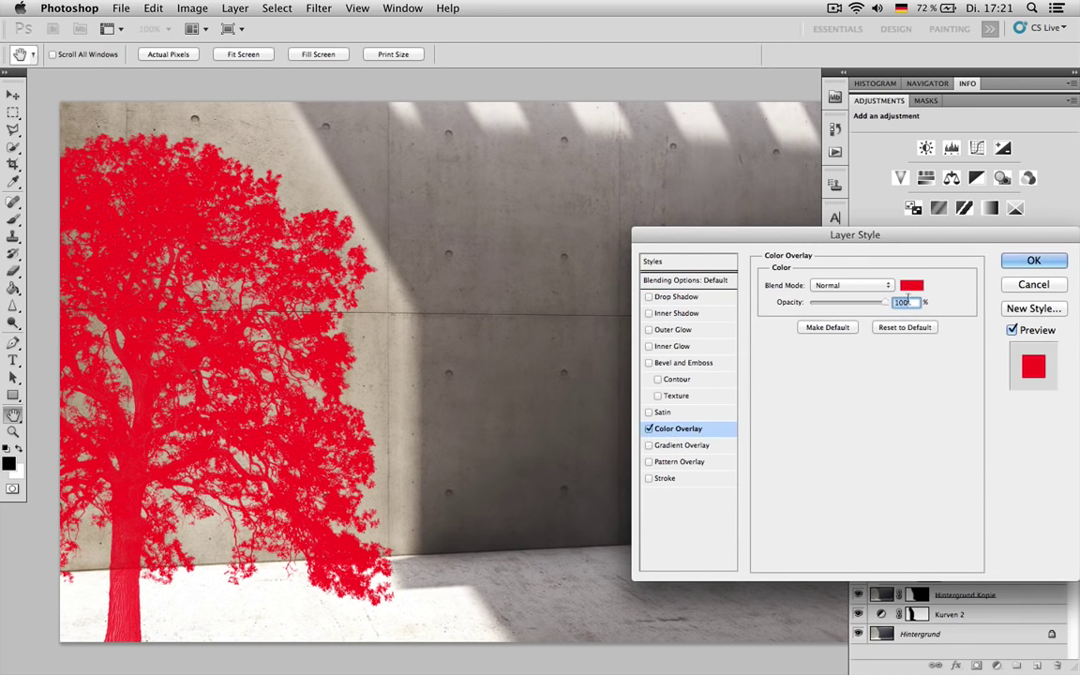
{"action": "left_click", "coordinate": [910, 287]}
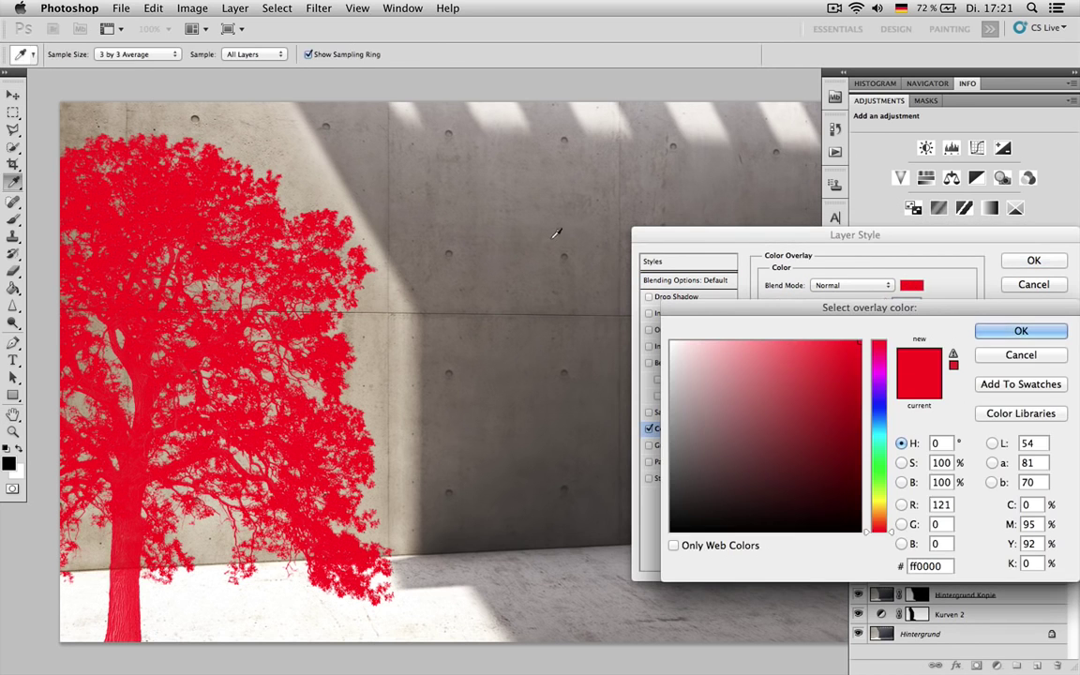
{"action": "left_click", "coordinate": [503, 212]}
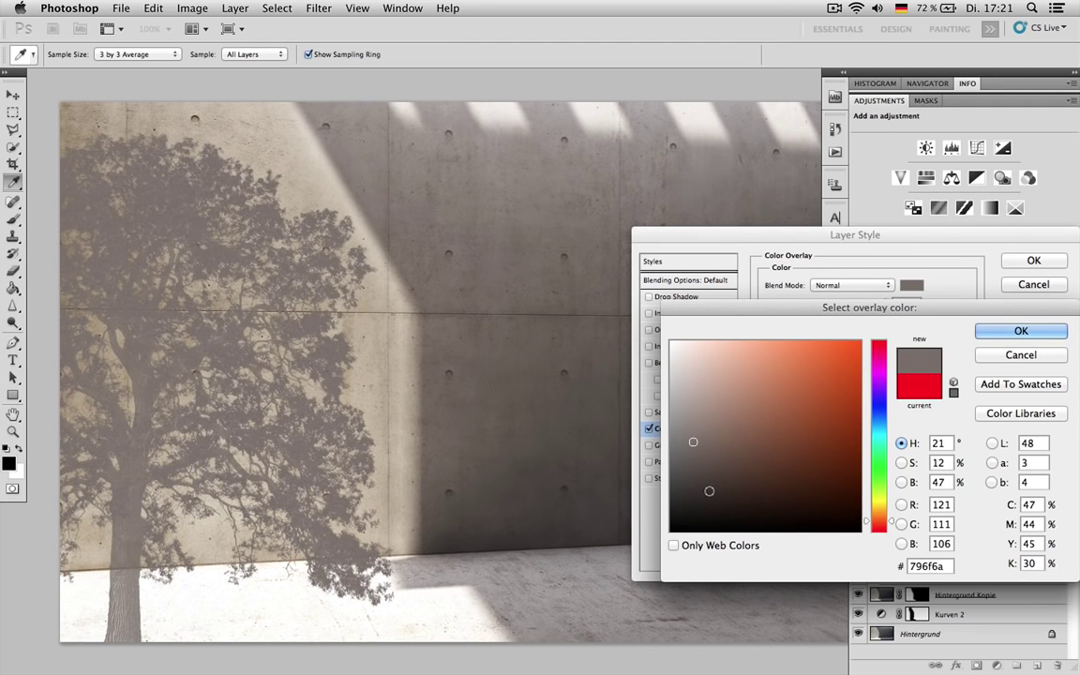
{"action": "left_click", "coordinate": [701, 487]}
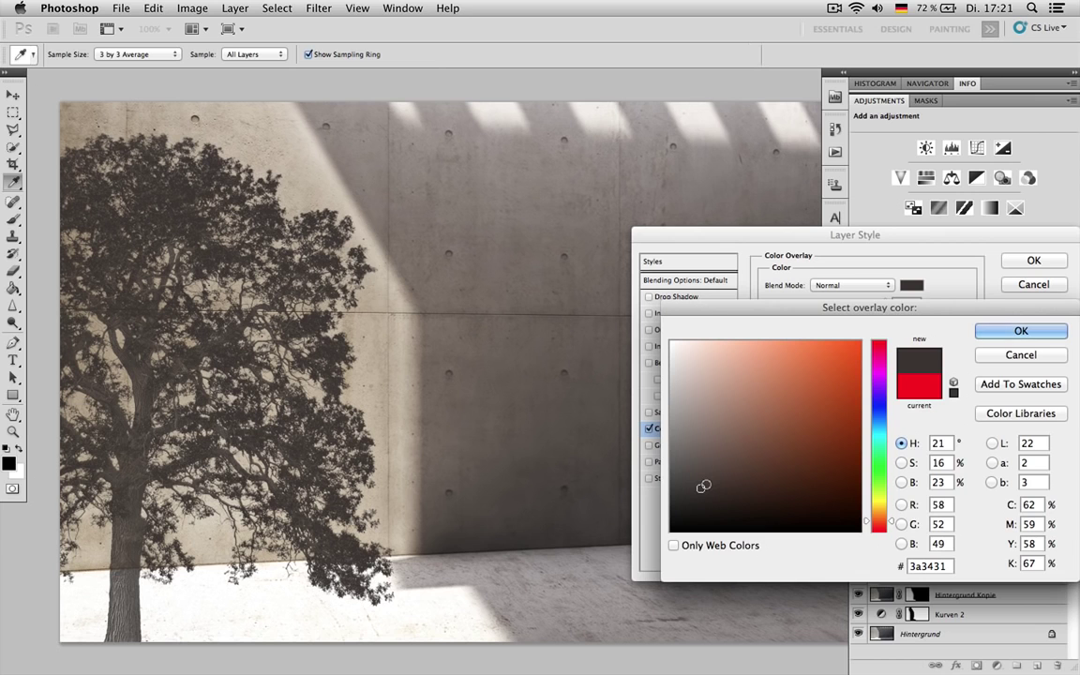
{"action": "left_click", "coordinate": [1021, 331]}
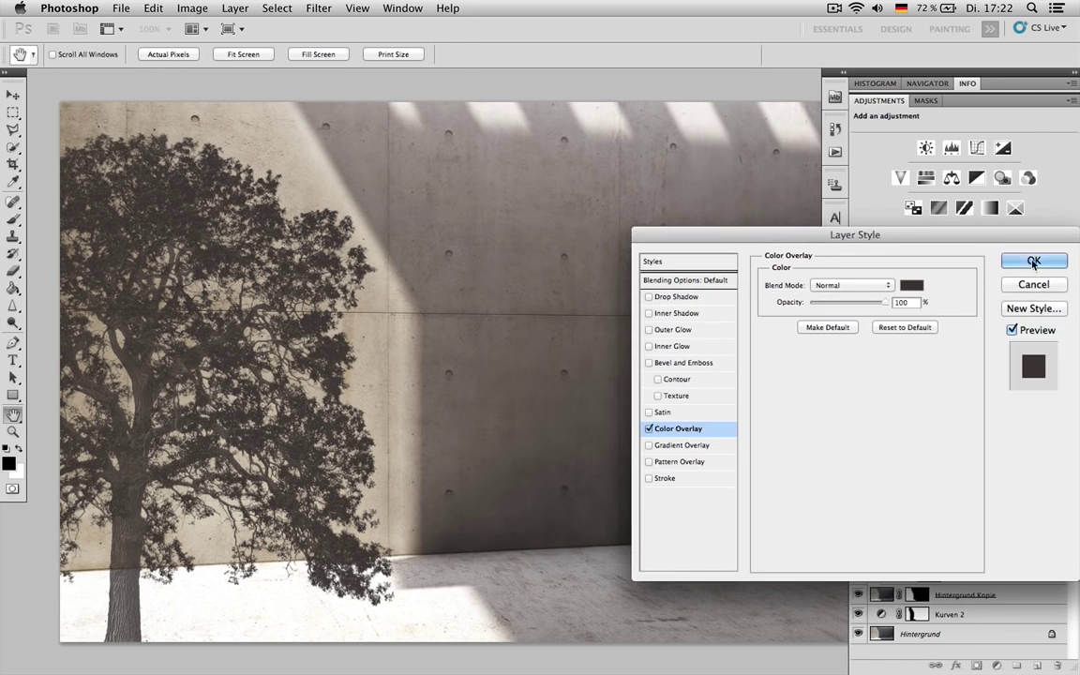
{"action": "left_click", "coordinate": [1033, 261]}
Soften the dark tree silhouette with a Gaussian Blur so its edges resemble the shadows on the wall.
{"action": "left_click", "coordinate": [322, 11]}
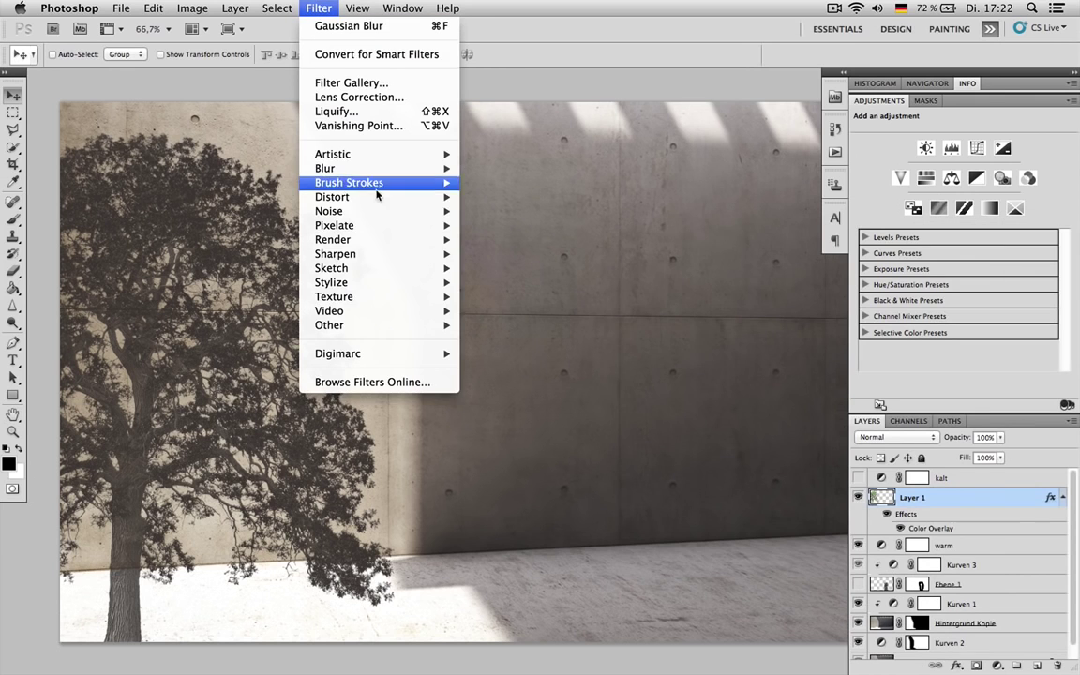
{"action": "mouse_move", "coordinate": [394, 168]}
{"action": "left_click", "coordinate": [525, 225]}
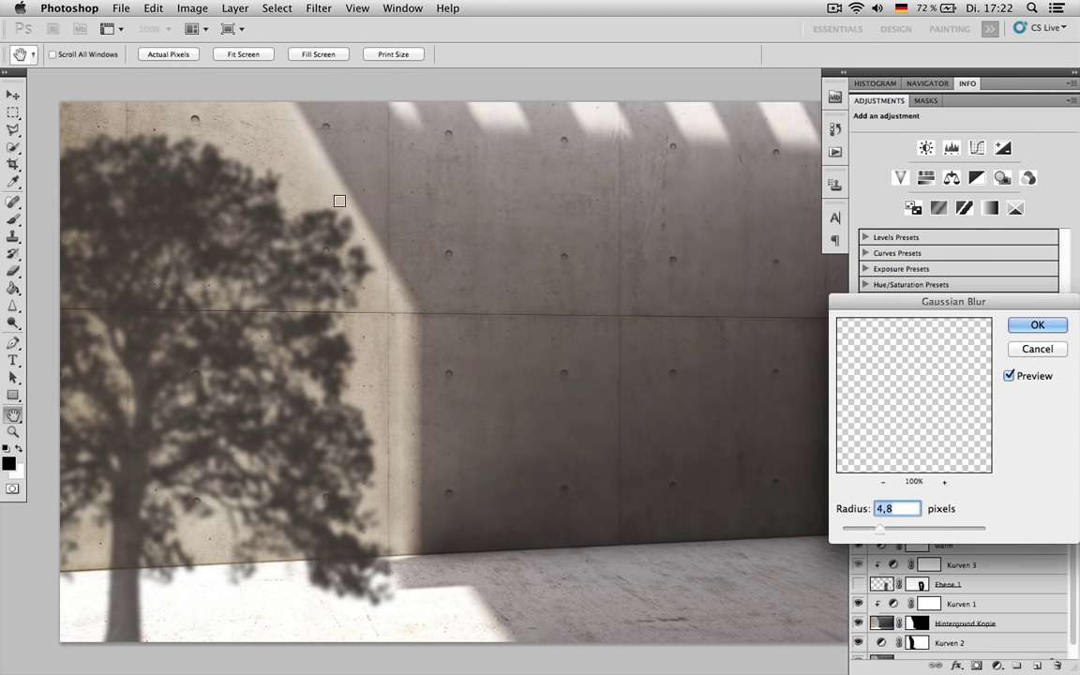
{"action": "left_click", "coordinate": [903, 528]}
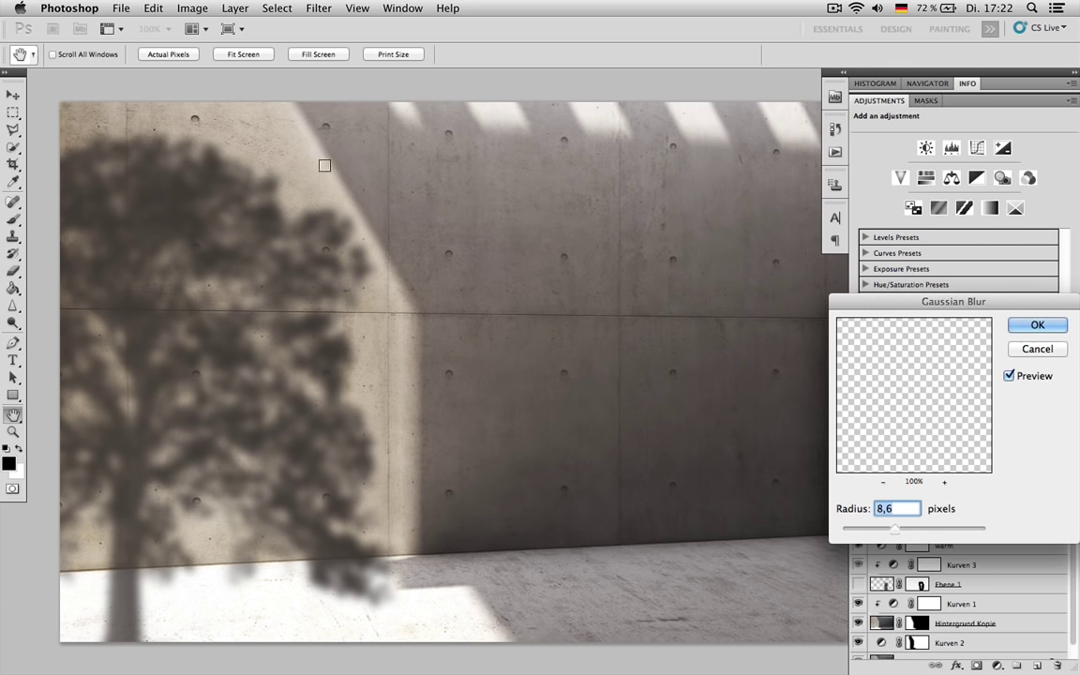
{"action": "mouse_move", "coordinate": [896, 528]}
{"action": "left_mouse_down"}
{"action": "mouse_move", "coordinate": [911, 530]}
{"action": "mouse_move", "coordinate": [891, 535]}
{"action": "left_mouse_up"}
{"action": "left_click", "coordinate": [1038, 350]}
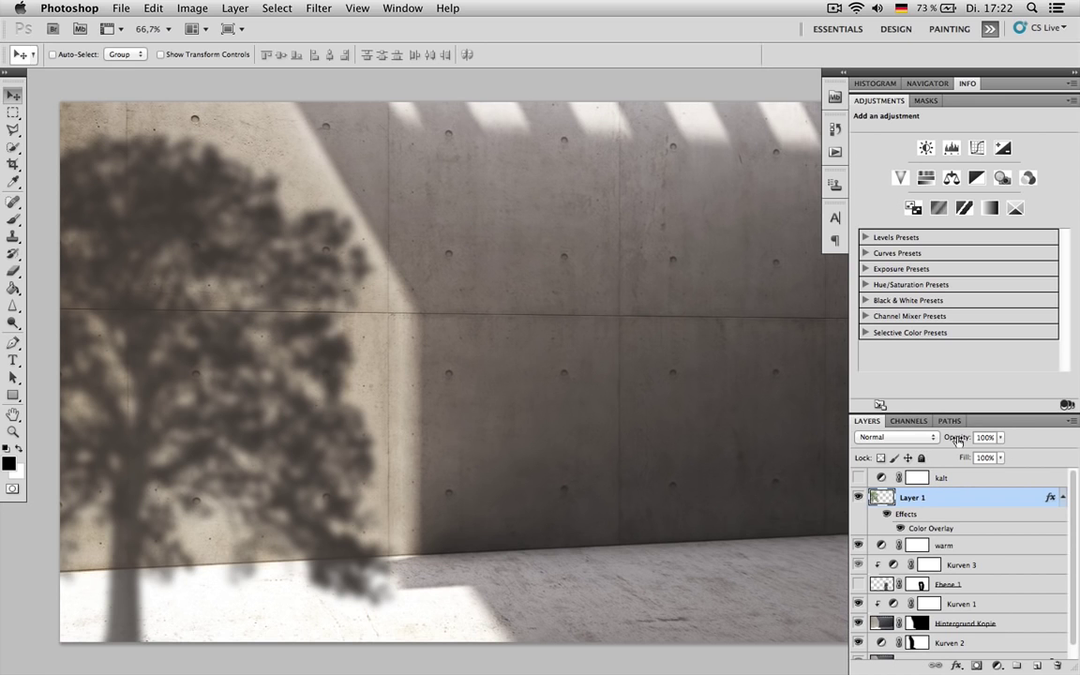
Set the tree shadow layer's opacity to 81% and shift it slightly left and down on the wall.
{"action": "left_click_drag", "start_coordinate": [957, 441], "coordinate": [961, 440]}
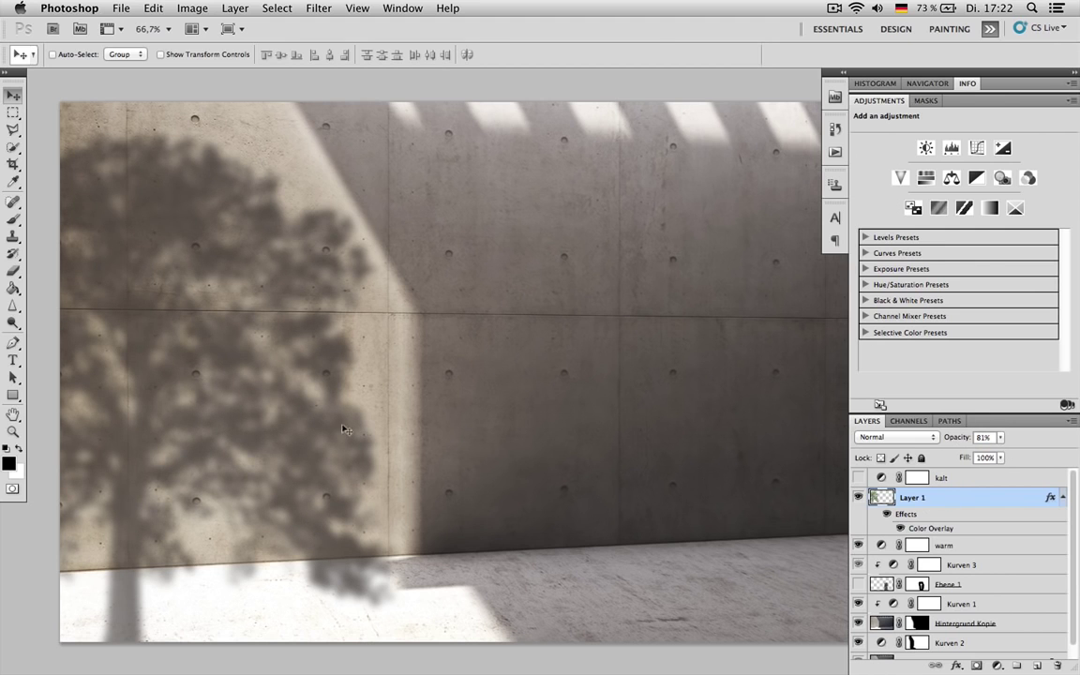
{"action": "left_click_drag", "start_coordinate": [264, 402], "coordinate": [229, 401]}
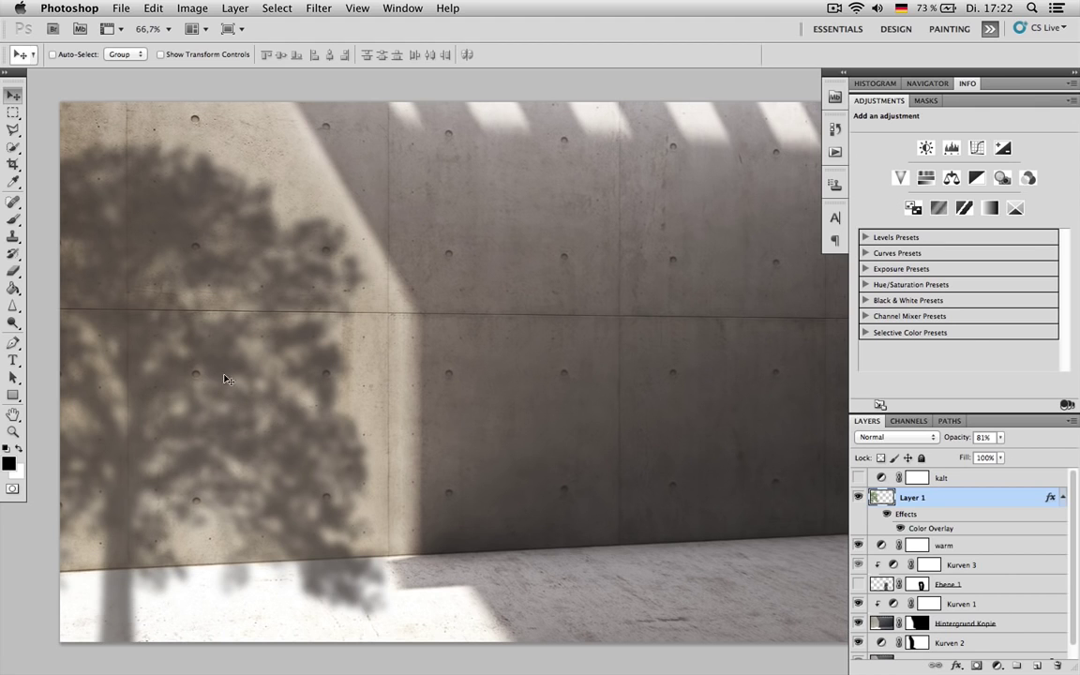
Change the tree shadow's Color Overlay to the warmer dark brown #392c27, testing bluish and yellowish hues along the way.
{"action": "double_click", "coordinate": [974, 531]}
{"action": "left_click", "coordinate": [913, 286]}
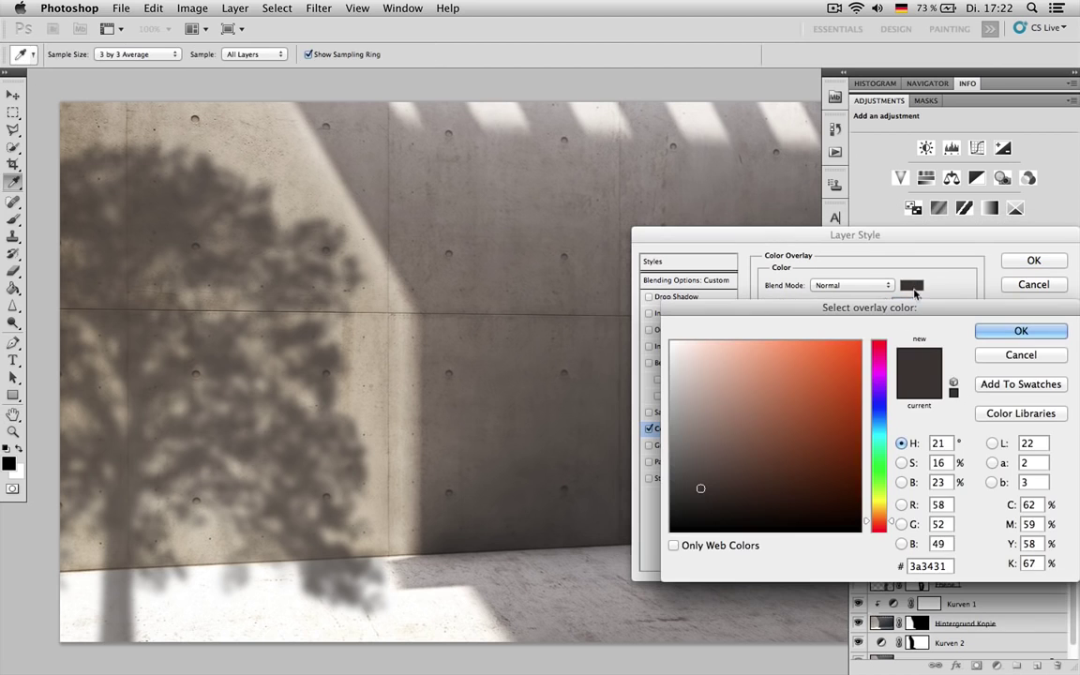
{"action": "left_click_drag", "start_coordinate": [739, 477], "coordinate": [736, 485]}
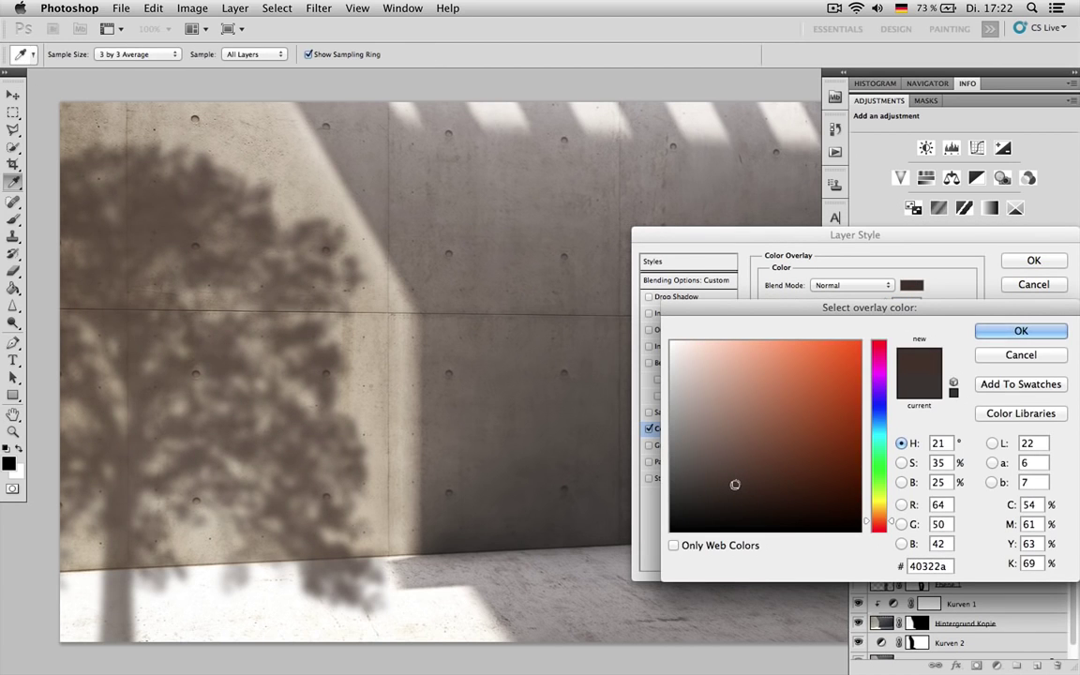
{"action": "left_click", "coordinate": [878, 417]}
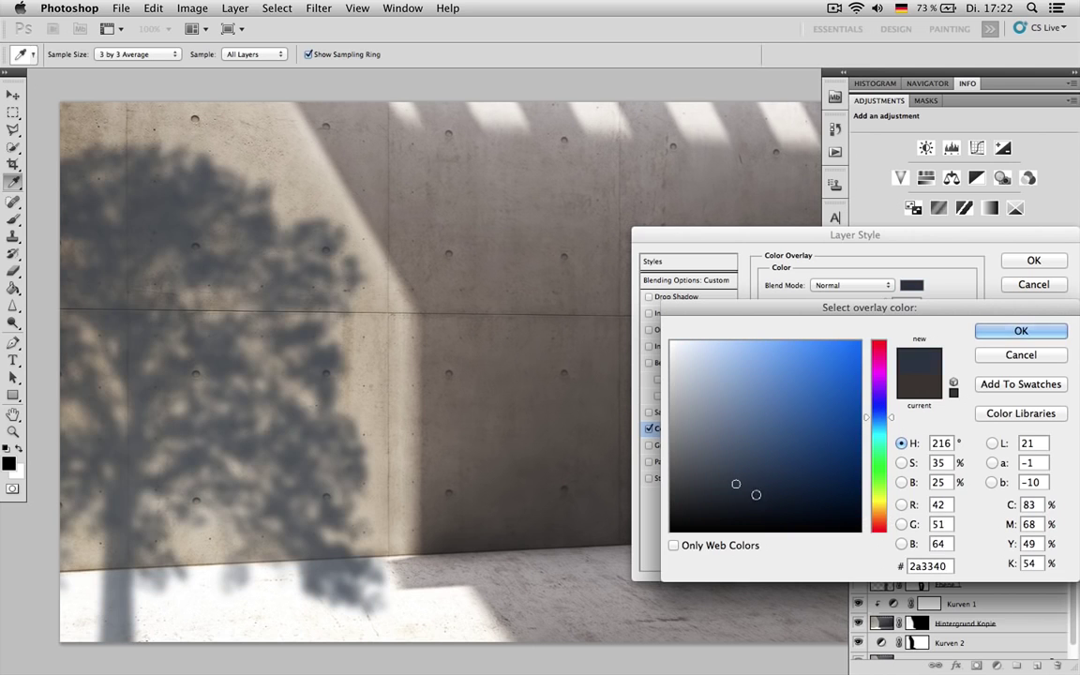
{"action": "left_click", "coordinate": [745, 451]}
{"action": "left_click", "coordinate": [745, 490]}
{"action": "left_click", "coordinate": [719, 498]}
{"action": "left_click", "coordinate": [883, 519]}
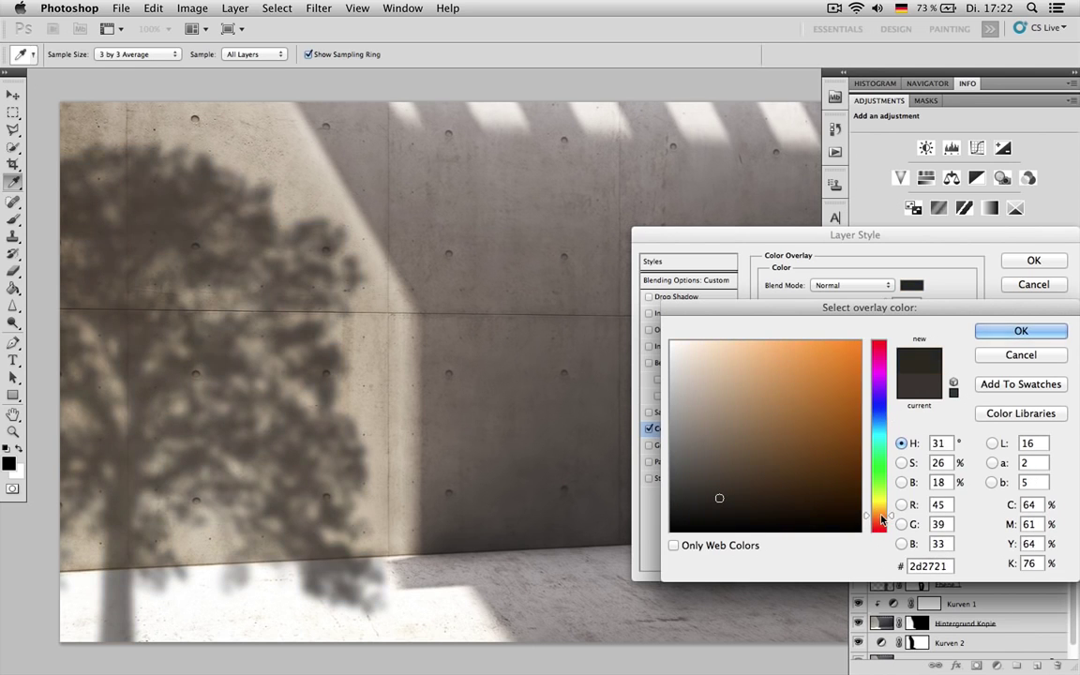
{"action": "left_click", "coordinate": [727, 488]}
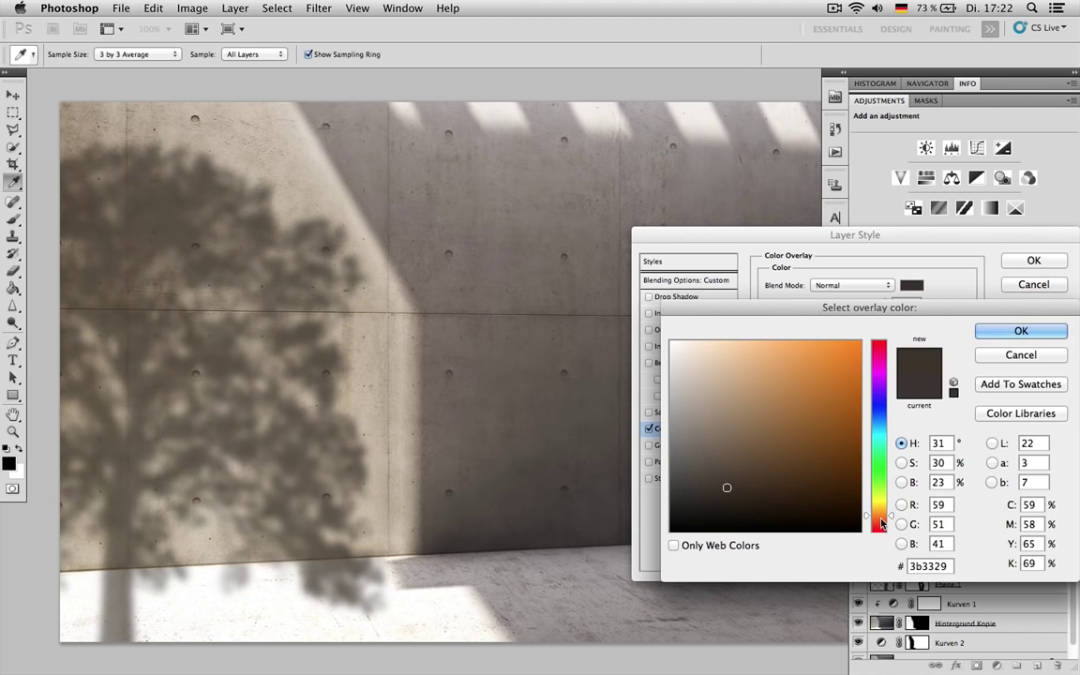
{"action": "left_click", "coordinate": [882, 523]}
{"action": "left_click", "coordinate": [729, 489]}
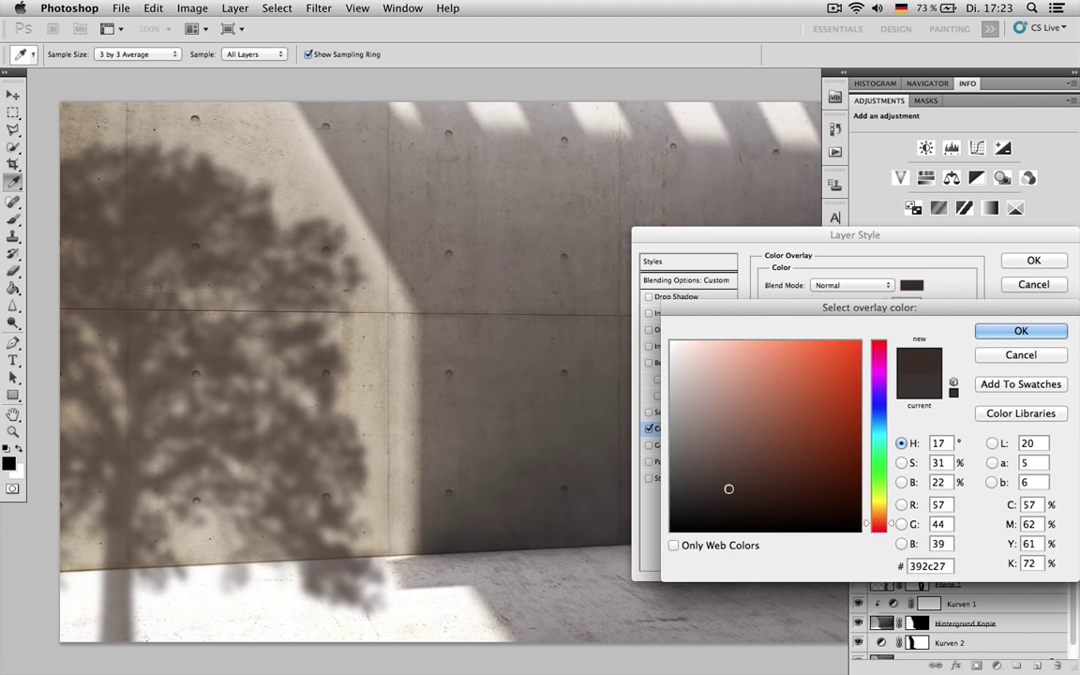
{"action": "key", "text": "Return"}
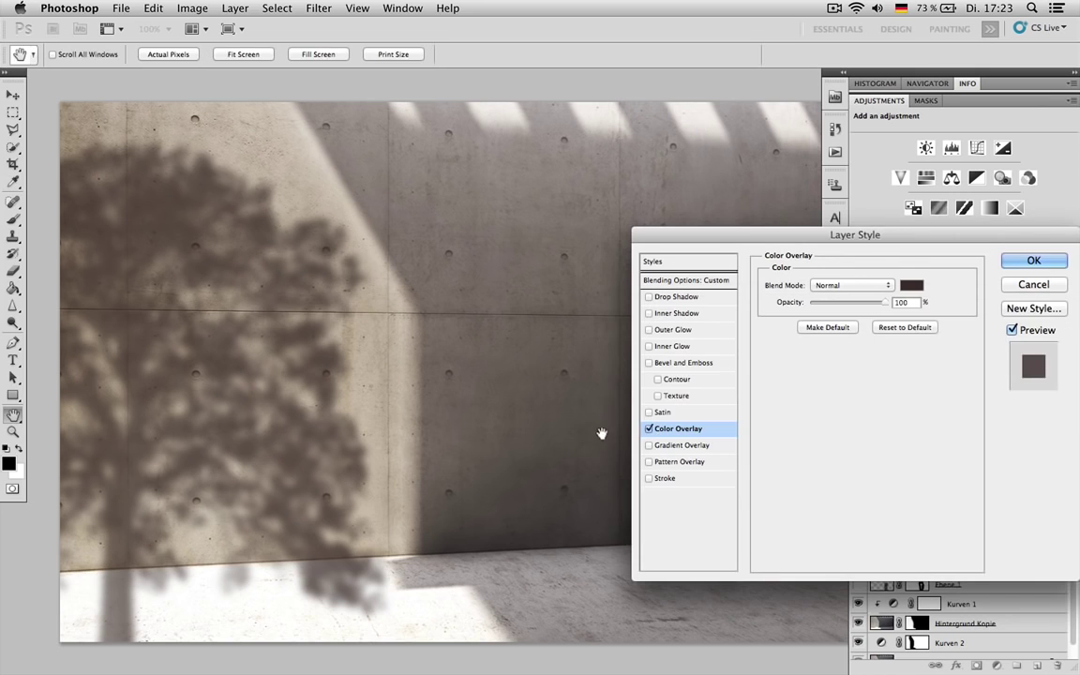
{"action": "key", "text": "Return"}
Select the part of the tree shadow lying on the floor with a polygonal lasso outline along the base of the wall.
{"action": "key", "text": "l"}
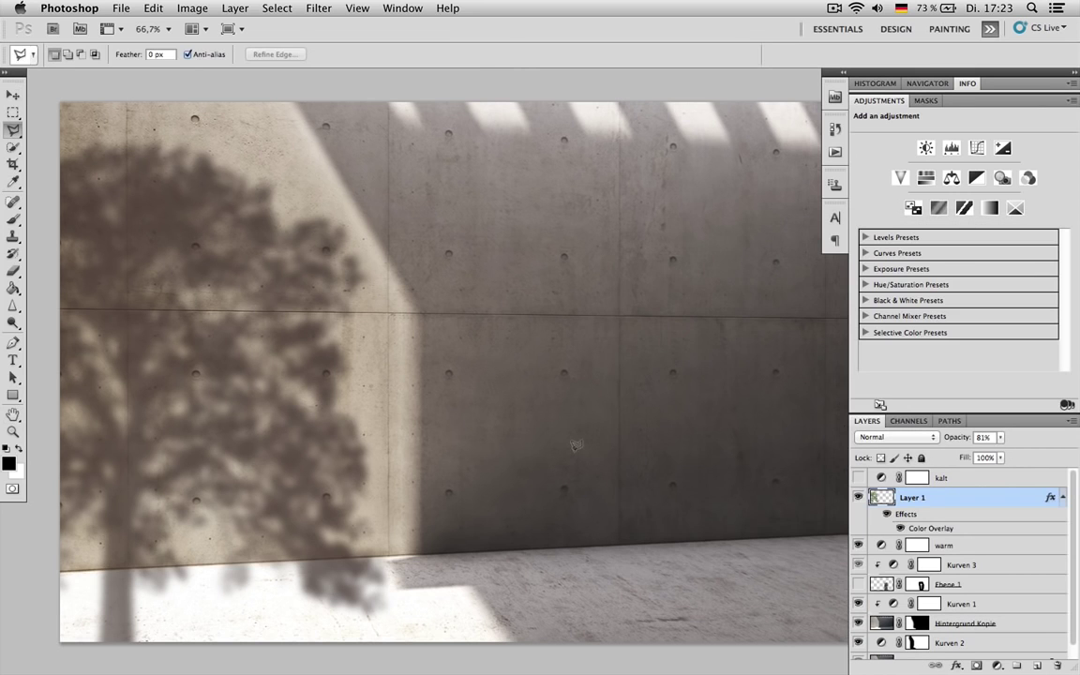
{"action": "left_click", "coordinate": [410, 553]}
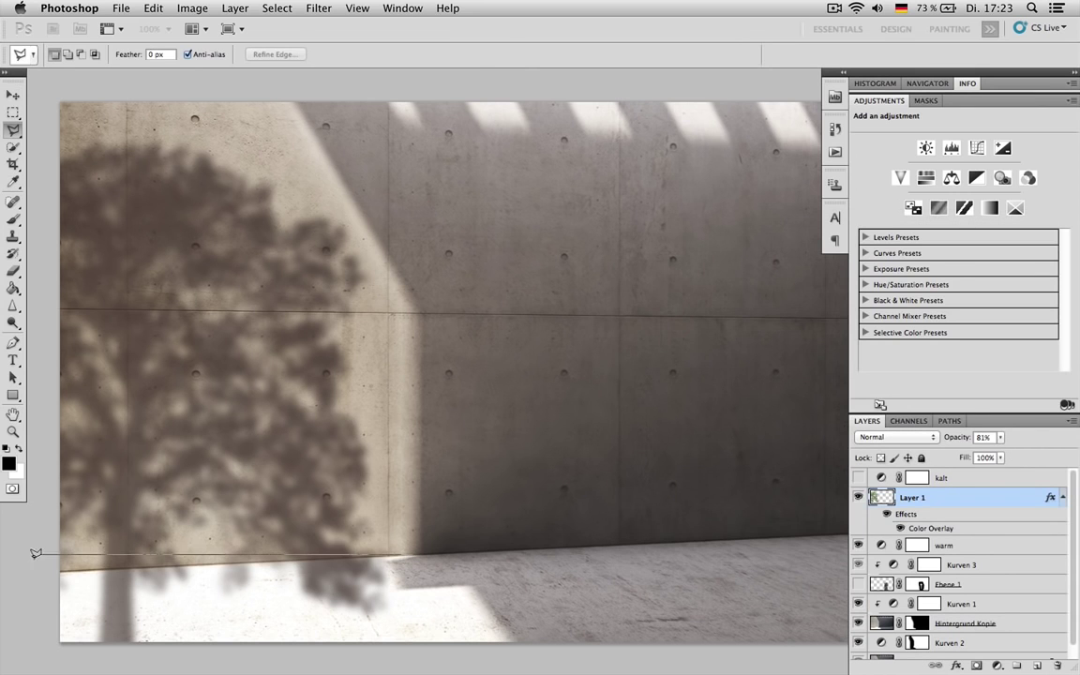
{"action": "left_click", "coordinate": [36, 573]}
{"action": "scroll", "coordinate": [43, 646], "scroll_direction": "down", "scroll_amount": 2}
{"action": "left_click", "coordinate": [47, 649]}
{"action": "left_click", "coordinate": [407, 633]}
{"action": "left_click", "coordinate": [416, 533]}
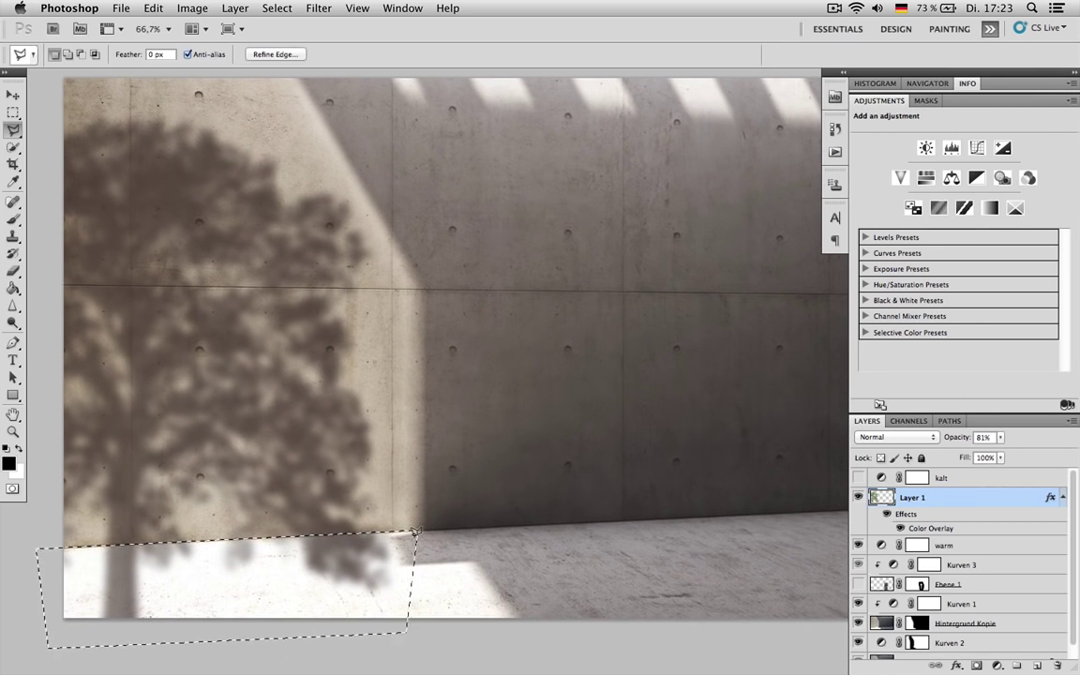
Transform the selected floor shadow to 91.10% height with a -23.0° horizontal skew, and deselect it.
{"action": "key", "text": "super+t"}
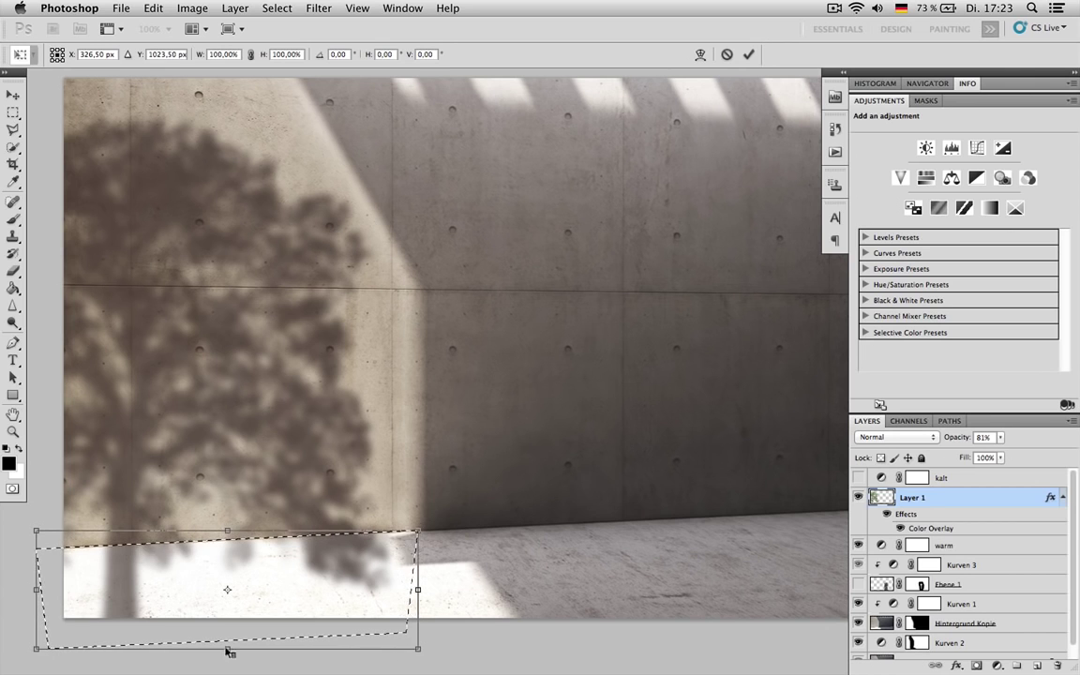
{"action": "left_click_drag", "start_coordinate": [227, 649], "coordinate": [181, 640]}
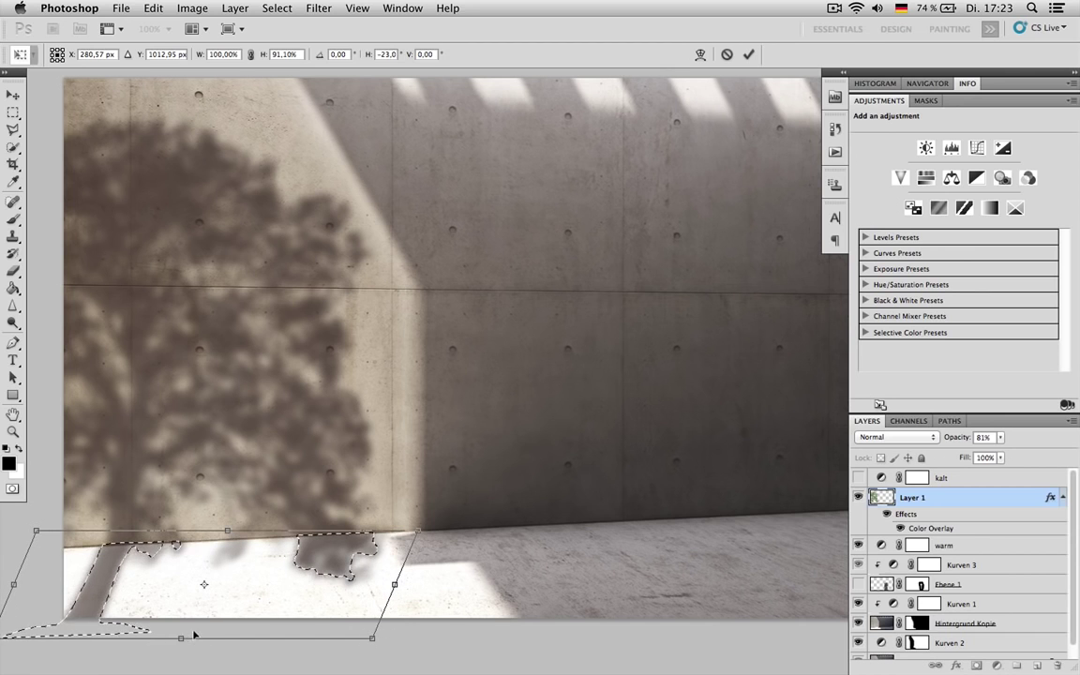
{"action": "key", "text": "Return"}
{"action": "key", "text": "super+d"}
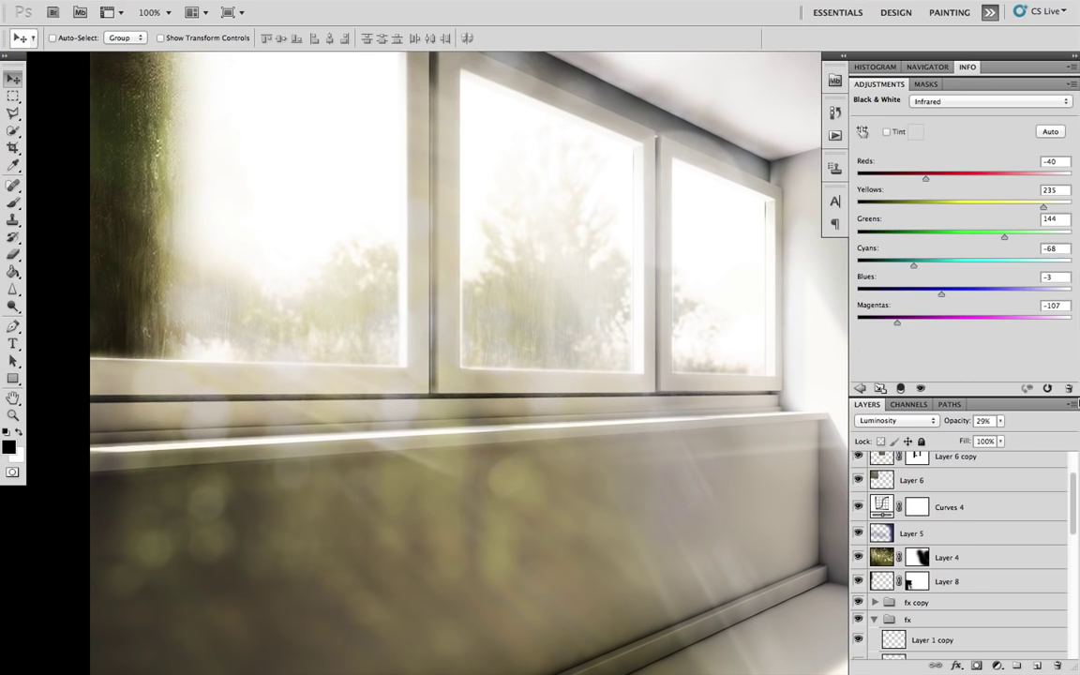
Hide the Black & White 1, Layer 6 copy 2, Layer 6 copy, Layer 6, Curves 4 and Layer 5 layers.
{"action": "left_click_drag", "start_coordinate": [706, 403], "coordinate": [609, 385]}
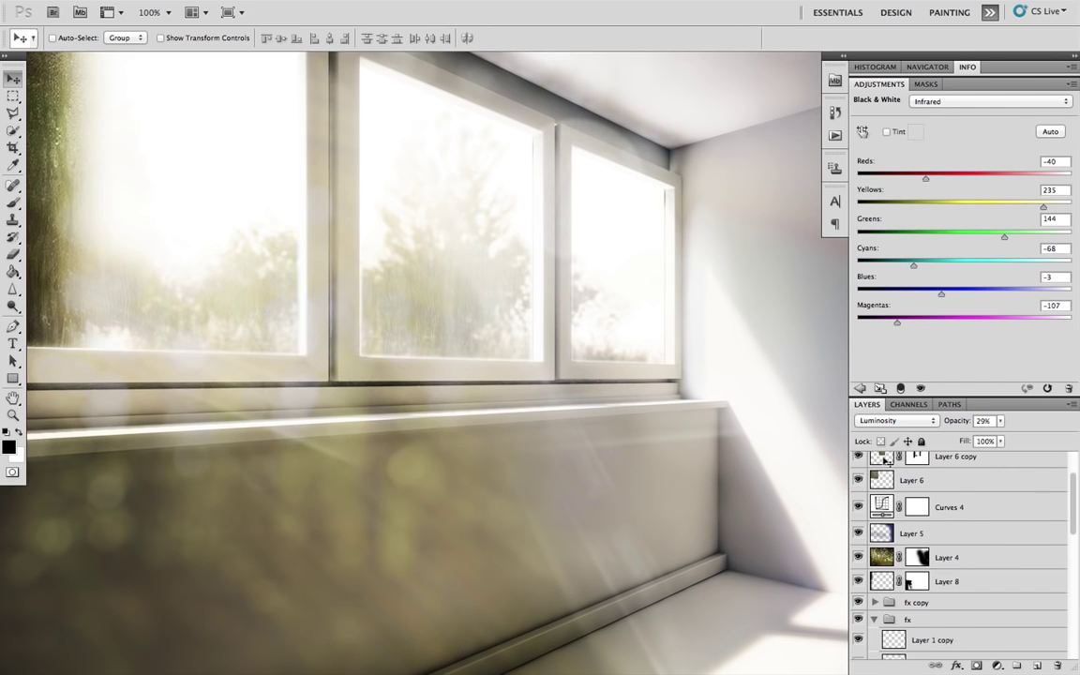
{"action": "scroll", "coordinate": [1000, 506], "scroll_direction": "up", "scroll_amount": 2}
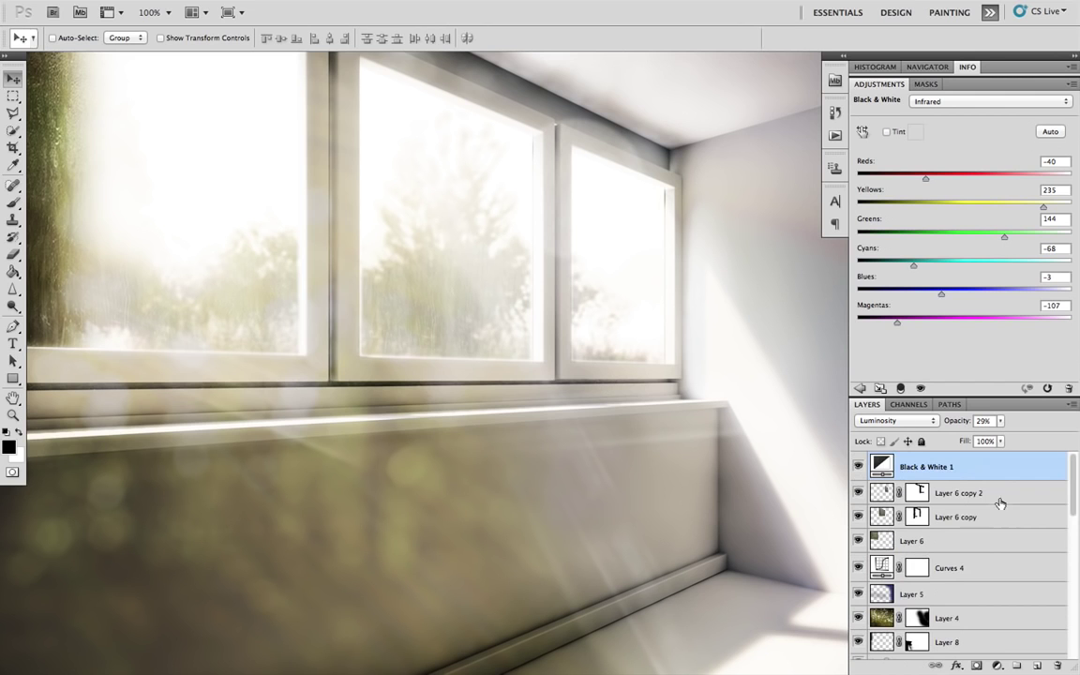
{"action": "left_click", "coordinate": [858, 467]}
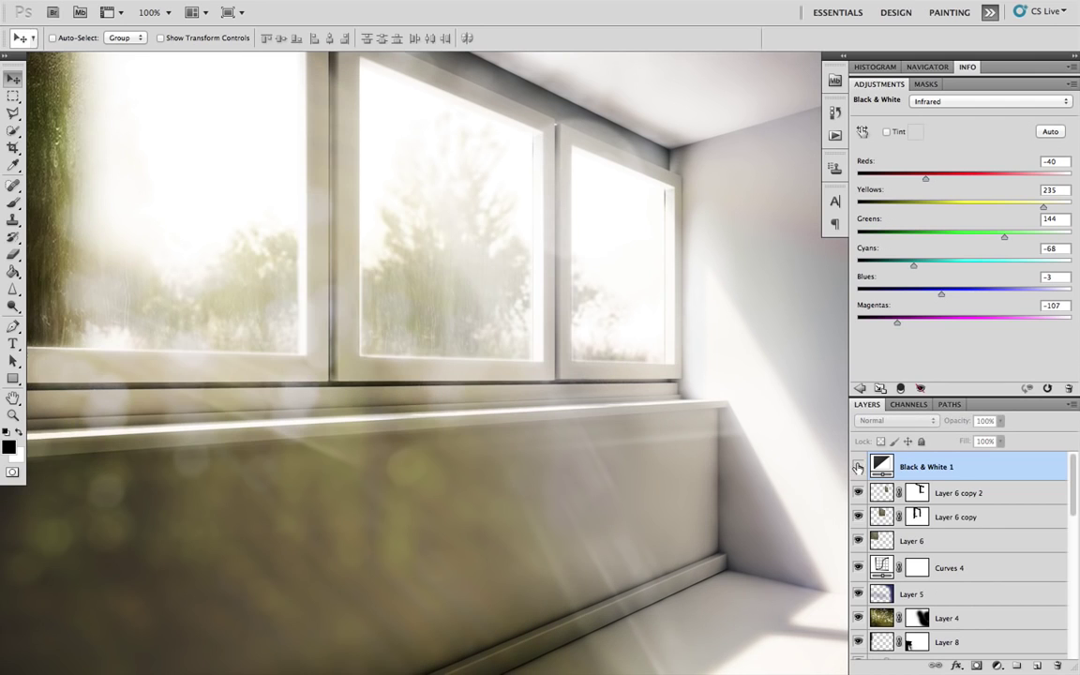
{"action": "left_click", "coordinate": [858, 516]}
{"action": "left_click", "coordinate": [858, 541]}
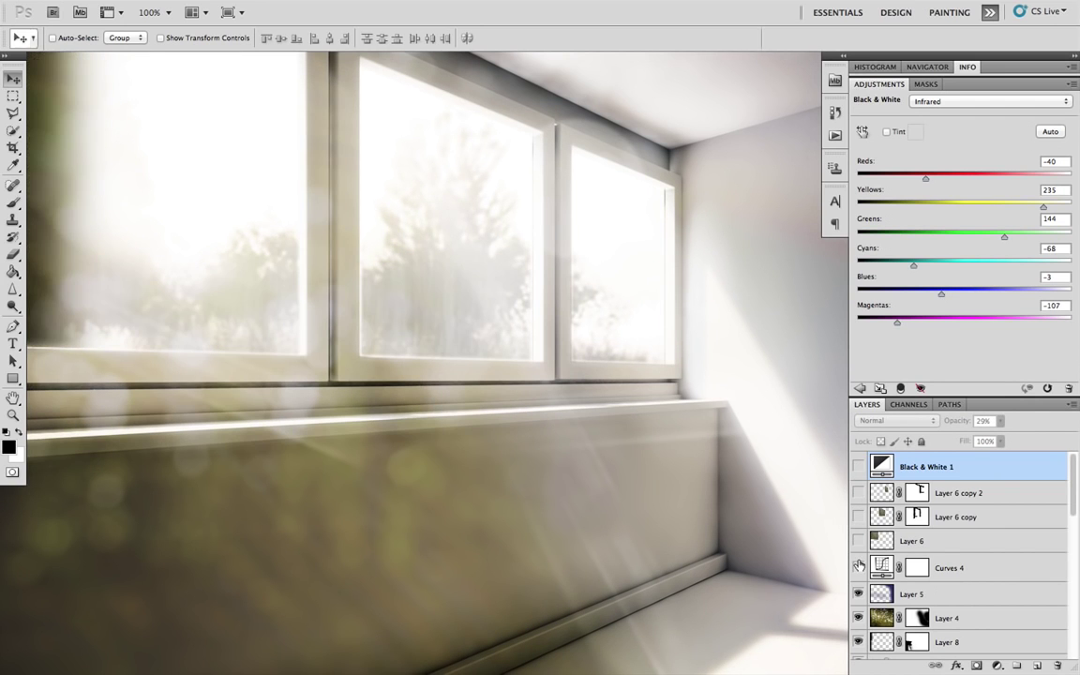
{"action": "left_click", "coordinate": [858, 566]}
{"action": "left_click", "coordinate": [858, 594]}
Hide Layer 4, Layer 8 and the fx copy and fx groups, collapsing the fx group.
{"action": "scroll", "coordinate": [859, 581], "scroll_direction": "down", "scroll_amount": 1}
{"action": "scroll", "coordinate": [859, 582], "scroll_direction": "down", "scroll_amount": 1}
{"action": "left_click", "coordinate": [858, 582]}
{"action": "scroll", "coordinate": [859, 581], "scroll_direction": "down", "scroll_amount": 1}
{"action": "left_click", "coordinate": [858, 582]}
{"action": "scroll", "coordinate": [858, 581], "scroll_direction": "down", "scroll_amount": 2}
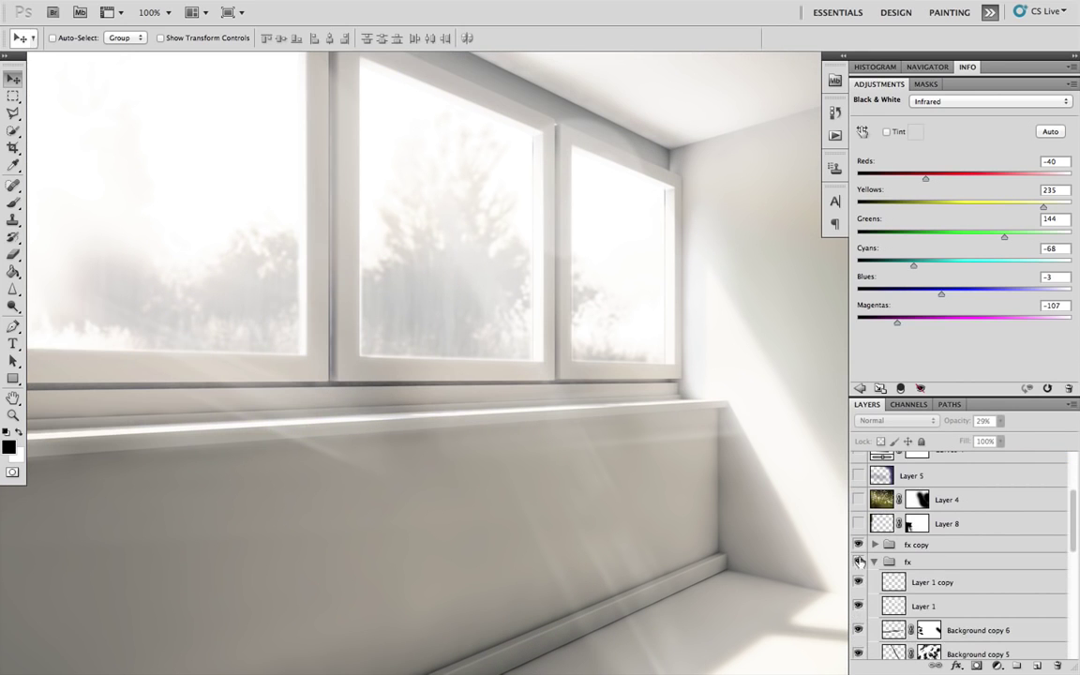
{"action": "left_click", "coordinate": [858, 544]}
{"action": "left_click", "coordinate": [874, 561]}
{"action": "left_click", "coordinate": [858, 561]}
{"action": "scroll", "coordinate": [872, 563], "scroll_direction": "down", "scroll_amount": 1}
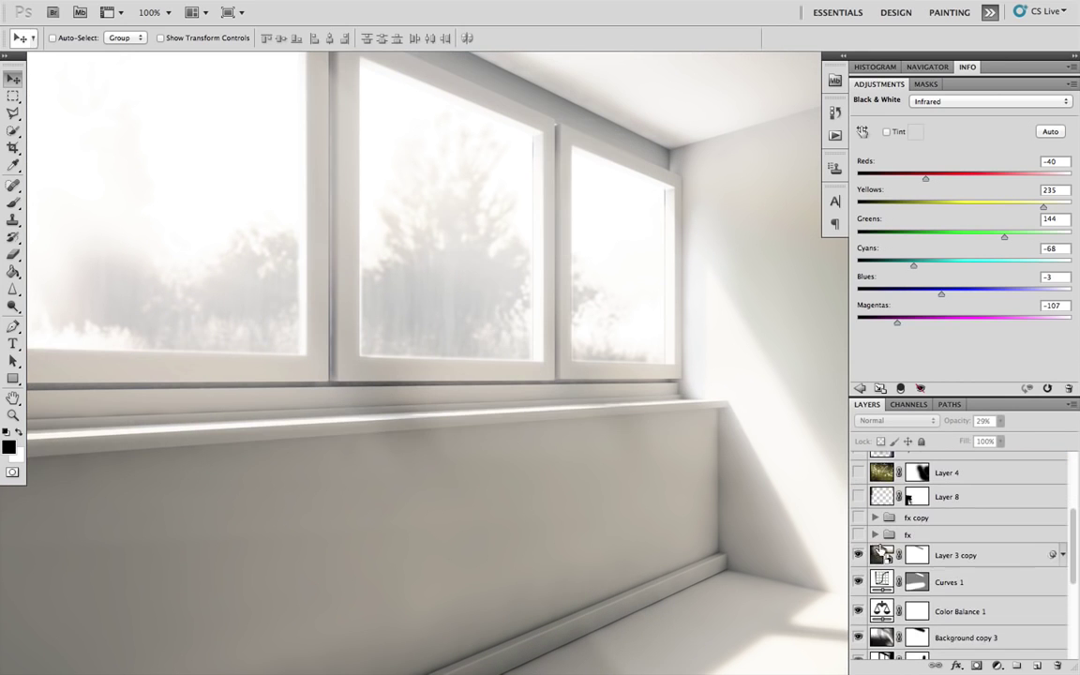
Hide the Layer 3 copy, Curves 1, Color Balance 1, Background copy 3 and Background copy 2 layers.
{"action": "left_click", "coordinate": [858, 555]}
{"action": "left_click", "coordinate": [858, 582]}
{"action": "left_click", "coordinate": [858, 611]}
{"action": "scroll", "coordinate": [899, 571], "scroll_direction": "down", "scroll_amount": 2}
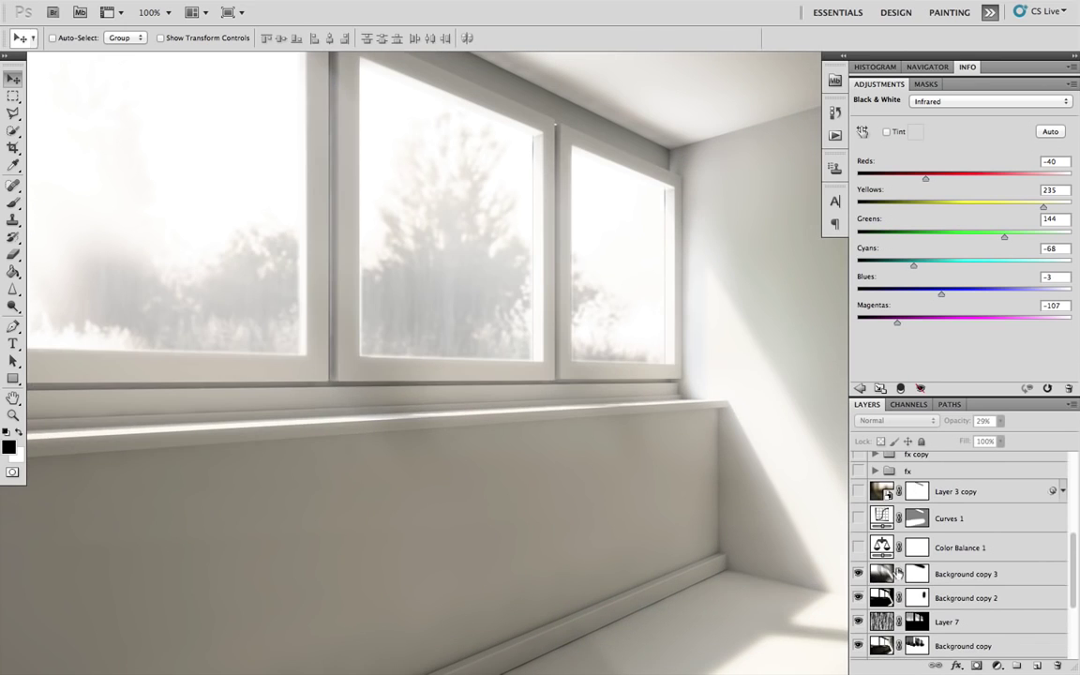
{"action": "left_click", "coordinate": [858, 574]}
{"action": "left_click", "coordinate": [858, 597]}
{"action": "scroll", "coordinate": [872, 581], "scroll_direction": "down", "scroll_amount": 1}
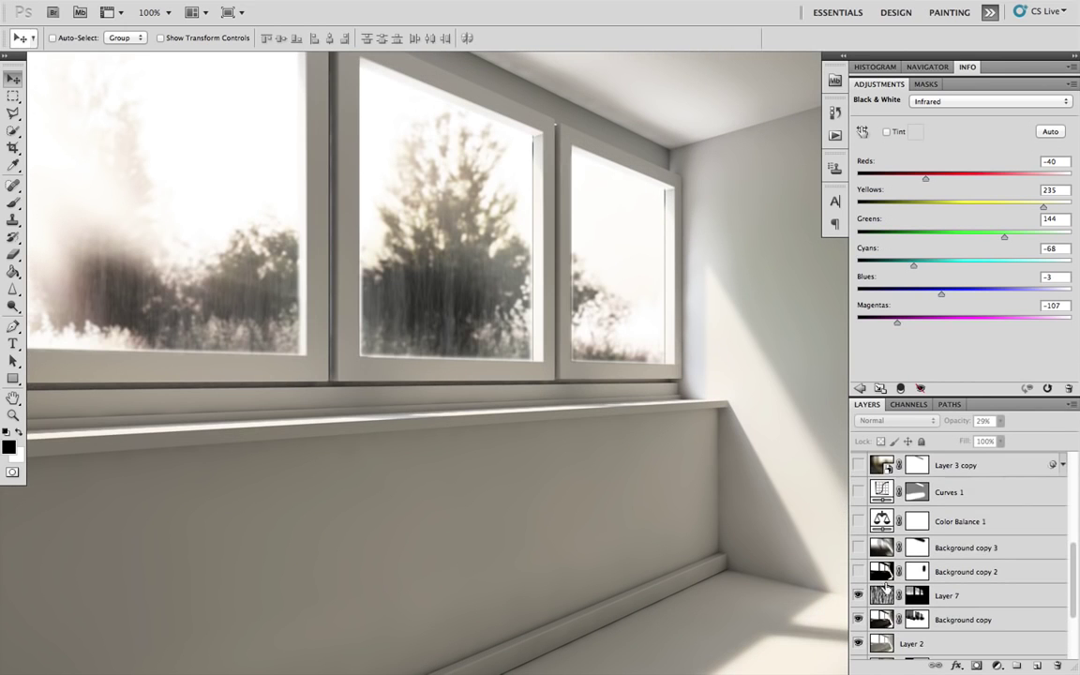
Hide Layer 7, Background copy, Layer 2, Curves 2, Curves 3 and Layer 3, keeping only Layer 0 shown.
{"action": "left_click", "coordinate": [858, 591]}
{"action": "scroll", "coordinate": [872, 581], "scroll_direction": "down", "scroll_amount": 2}
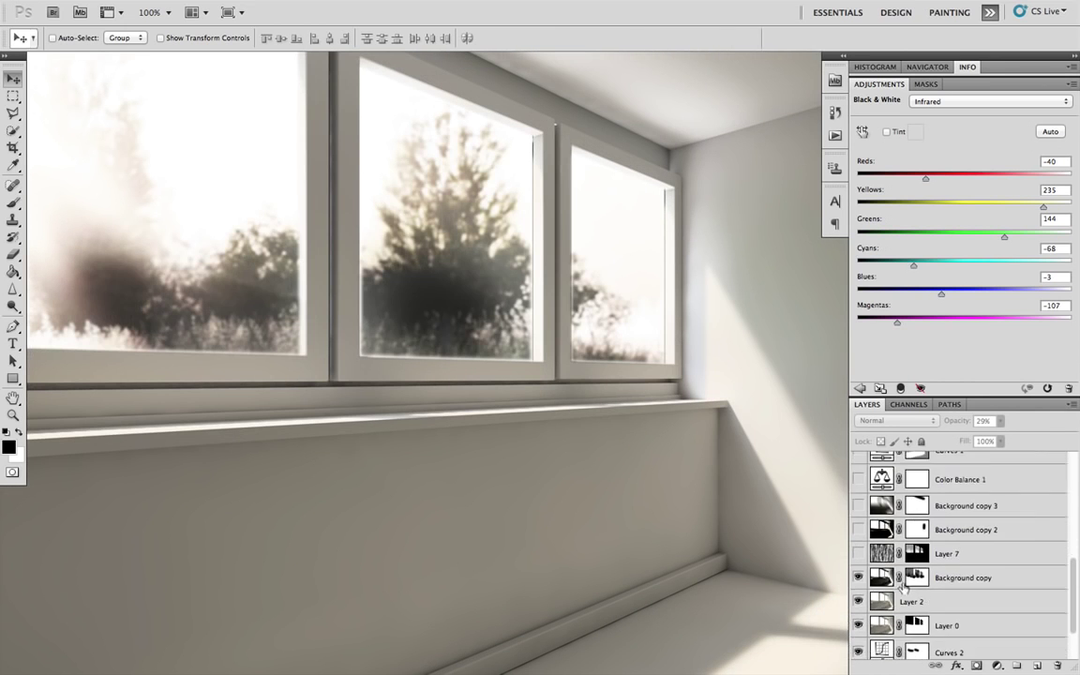
{"action": "left_click", "coordinate": [858, 578]}
{"action": "scroll", "coordinate": [858, 577], "scroll_direction": "down", "scroll_amount": 1}
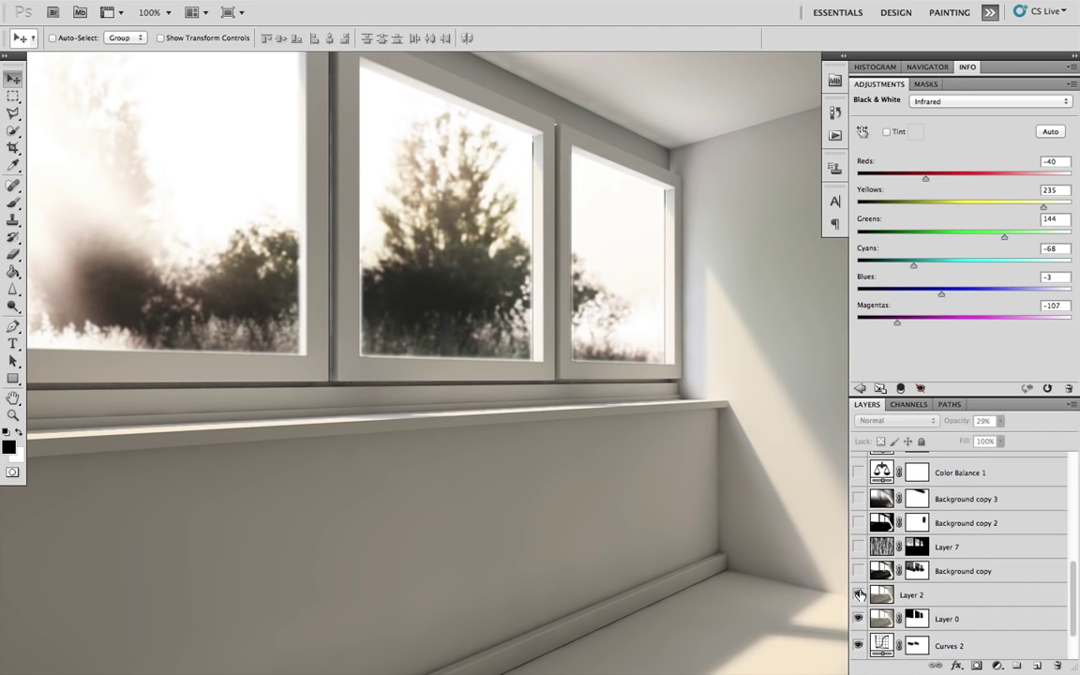
{"action": "left_click", "coordinate": [859, 586]}
{"action": "scroll", "coordinate": [865, 622], "scroll_direction": "down", "scroll_amount": 2}
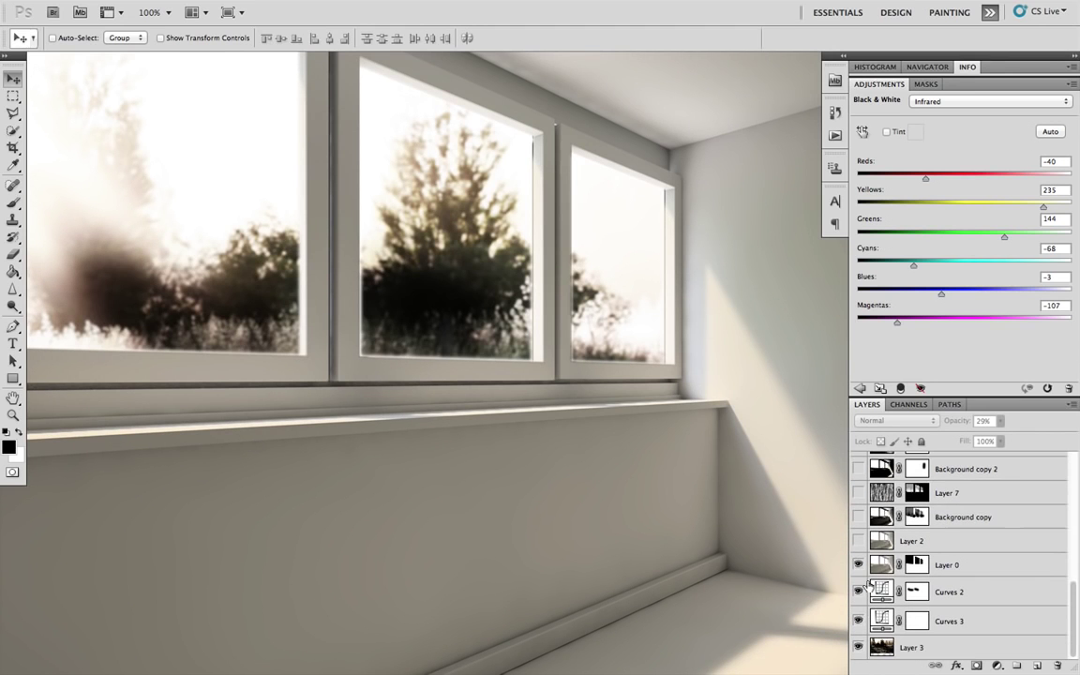
{"action": "left_click", "coordinate": [858, 647]}
Disable Layer 0's layer mask, briefly enabling it again to compare the window openings with and without it.
{"action": "right_click", "coordinate": [915, 565]}
{"action": "left_click", "coordinate": [798, 524]}
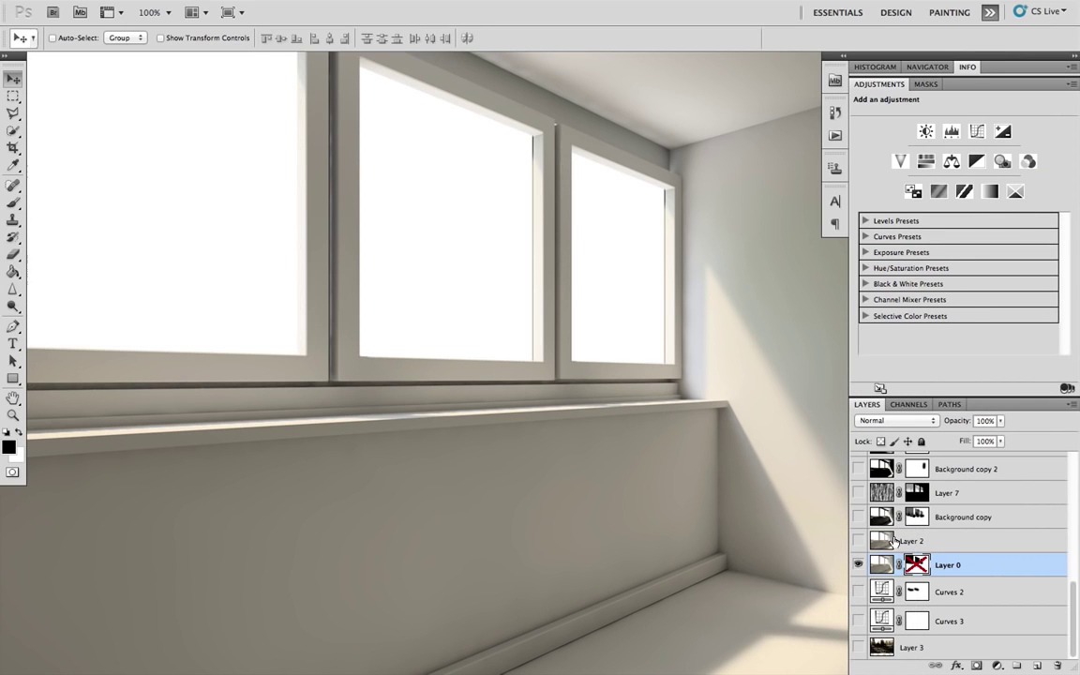
{"action": "right_click", "coordinate": [916, 564]}
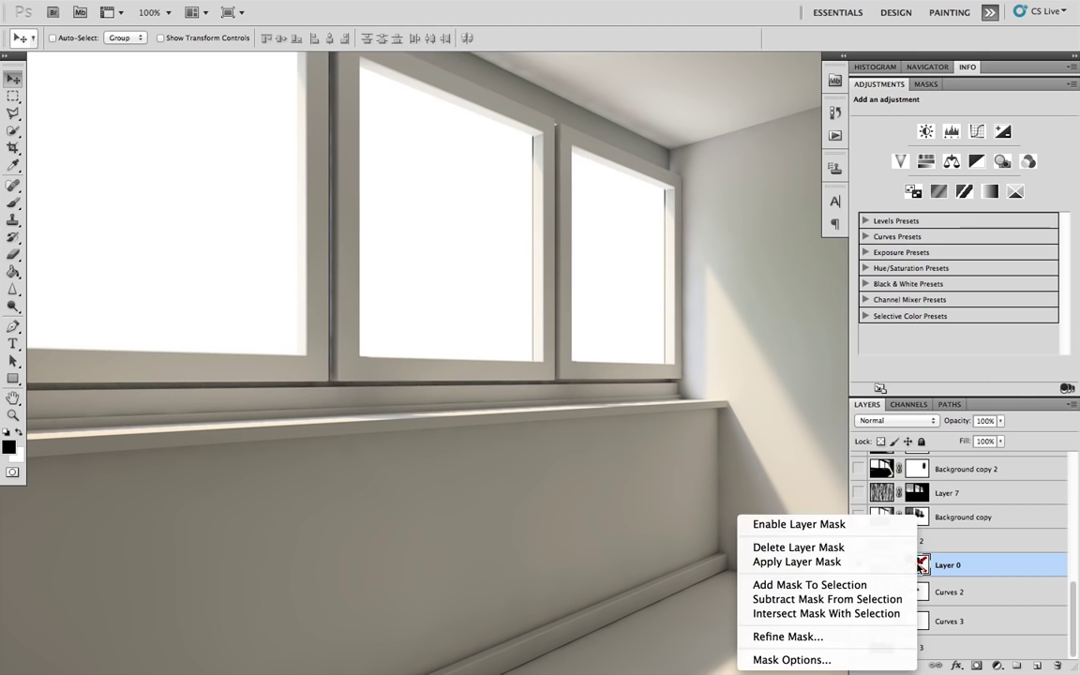
{"action": "left_click", "coordinate": [872, 526]}
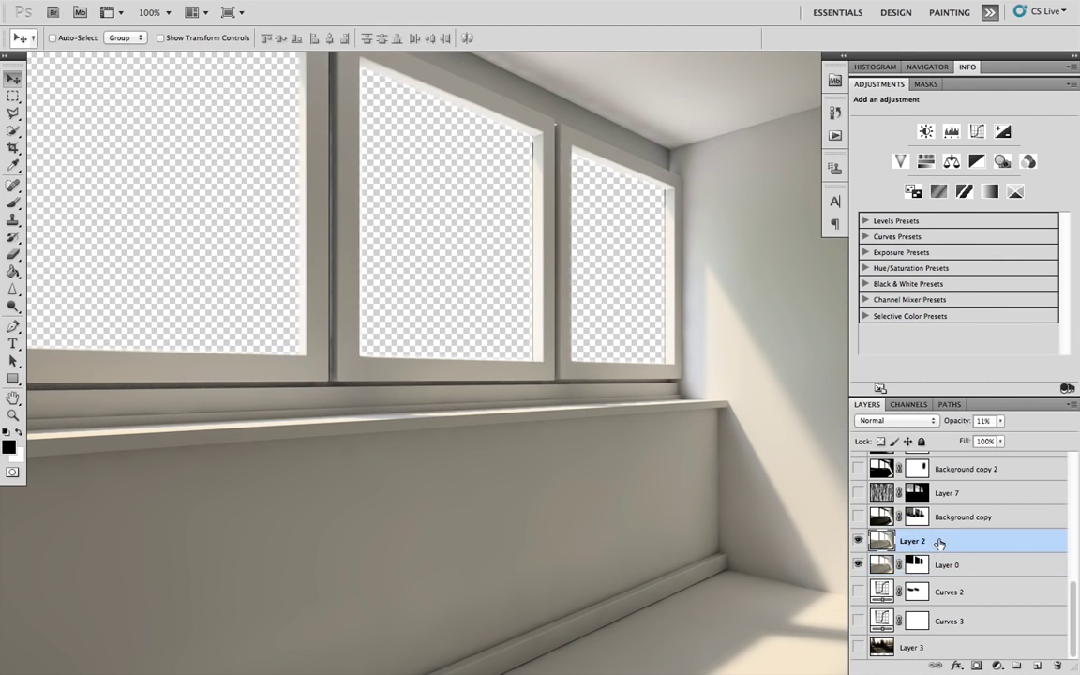
{"action": "right_click", "coordinate": [916, 564]}
{"action": "left_click", "coordinate": [882, 527]}
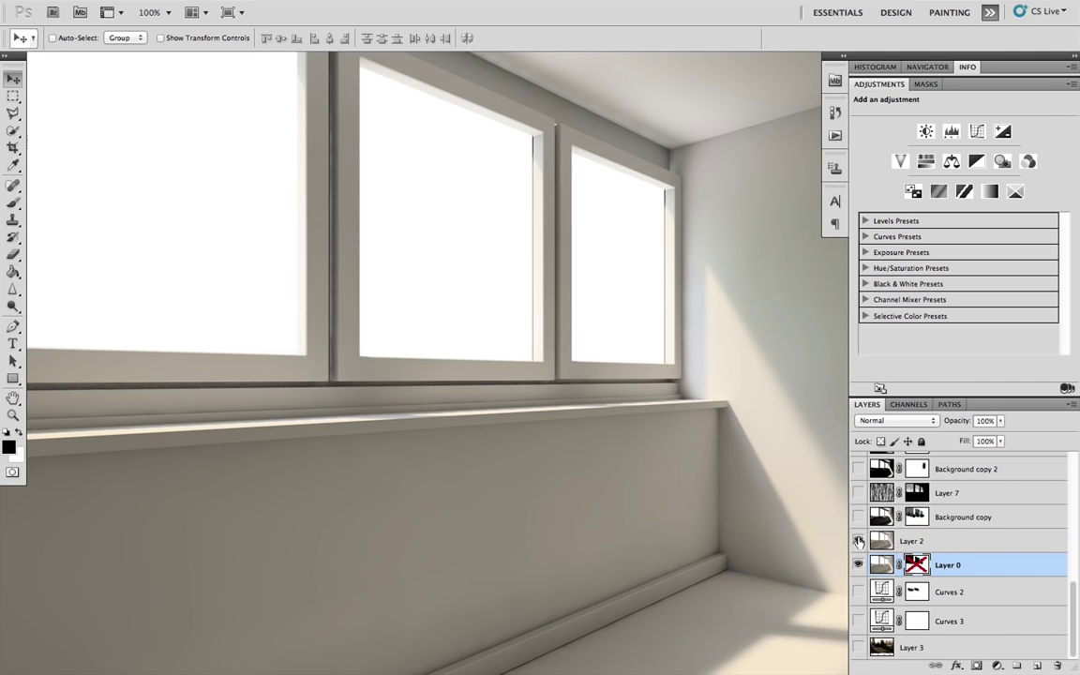
Show Layer 2 and the Background copy layer, toggling Background copy's visibility to compare its Lighten effect.
{"action": "left_click", "coordinate": [857, 541]}
{"action": "left_click", "coordinate": [882, 541]}
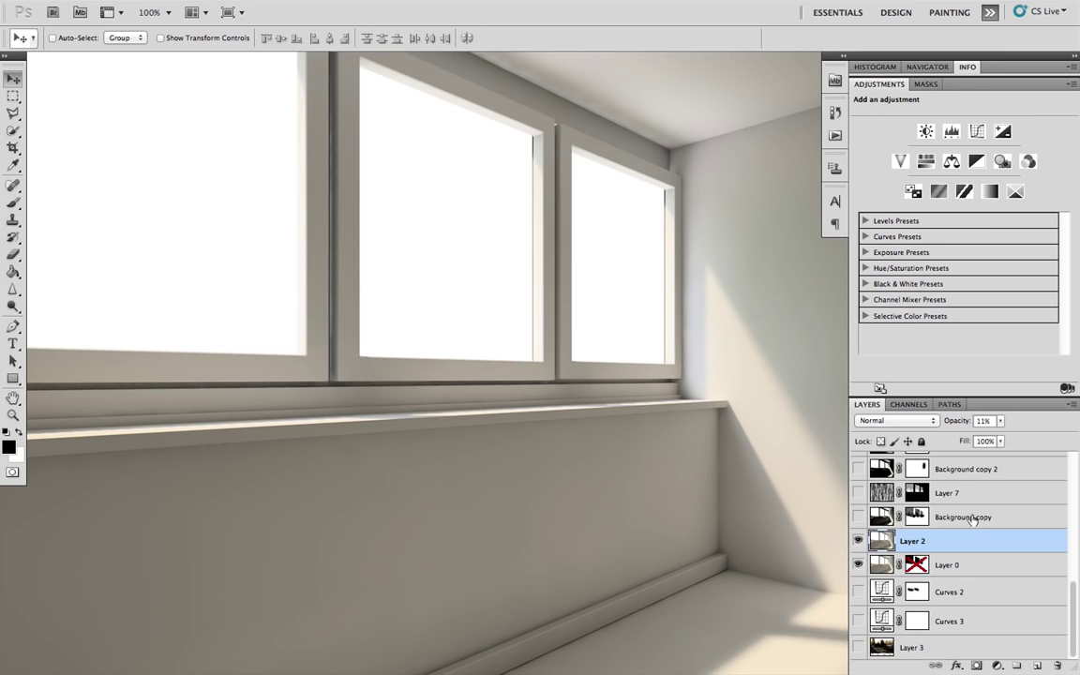
{"action": "left_click", "coordinate": [858, 517]}
{"action": "left_click", "coordinate": [858, 517]}
{"action": "left_click", "coordinate": [859, 517]}
{"action": "left_click", "coordinate": [972, 517]}
{"action": "left_click", "coordinate": [858, 517]}
{"action": "left_click", "coordinate": [858, 517]}
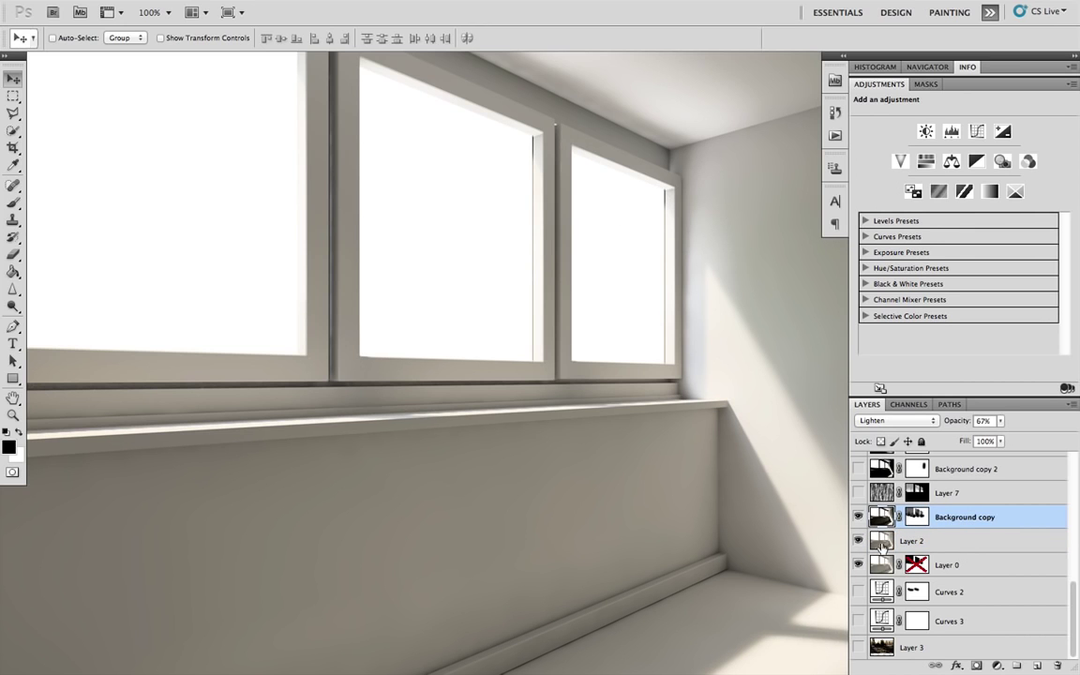
{"action": "left_click", "coordinate": [858, 517]}
{"action": "left_click", "coordinate": [858, 516]}
Show the Background copy 2 and Background copy 3 glow layers, toggling Background copy 3 to compare its effect.
{"action": "key", "text": "ctrl+minus"}
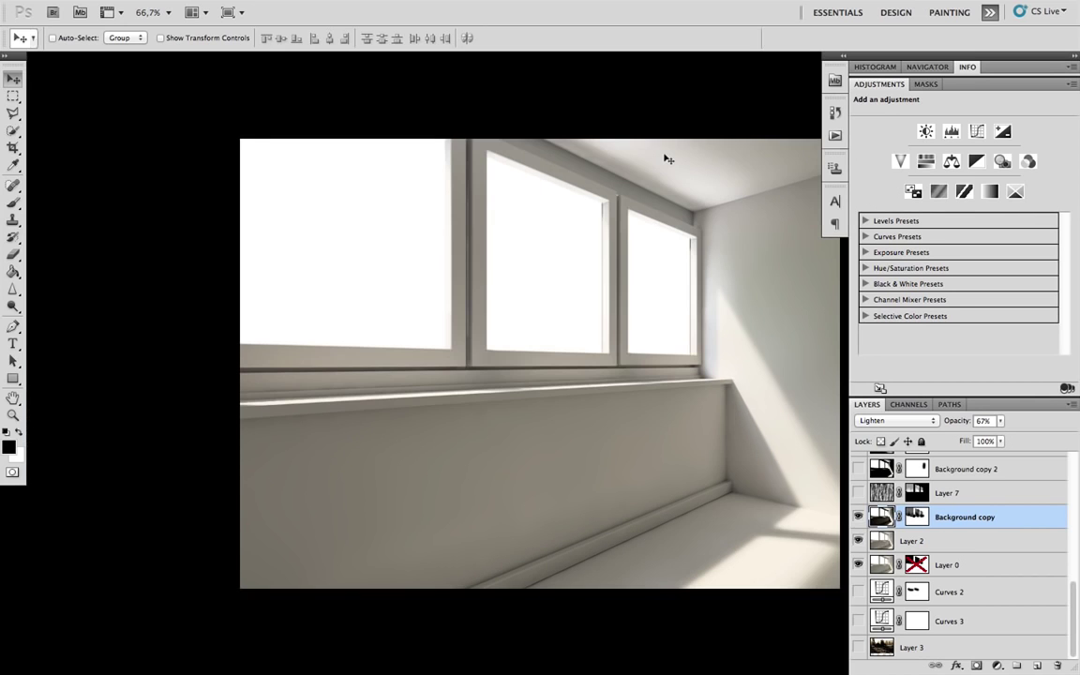
{"action": "scroll", "coordinate": [969, 488], "scroll_direction": "up", "scroll_amount": 2}
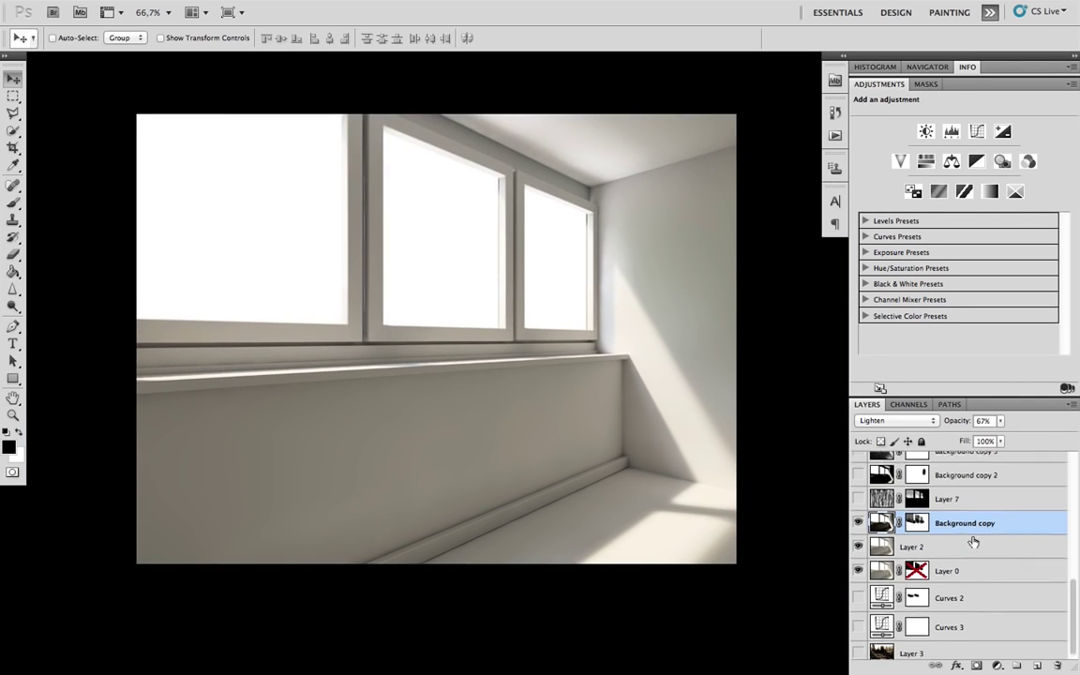
{"action": "scroll", "coordinate": [969, 525], "scroll_direction": "up", "scroll_amount": 1}
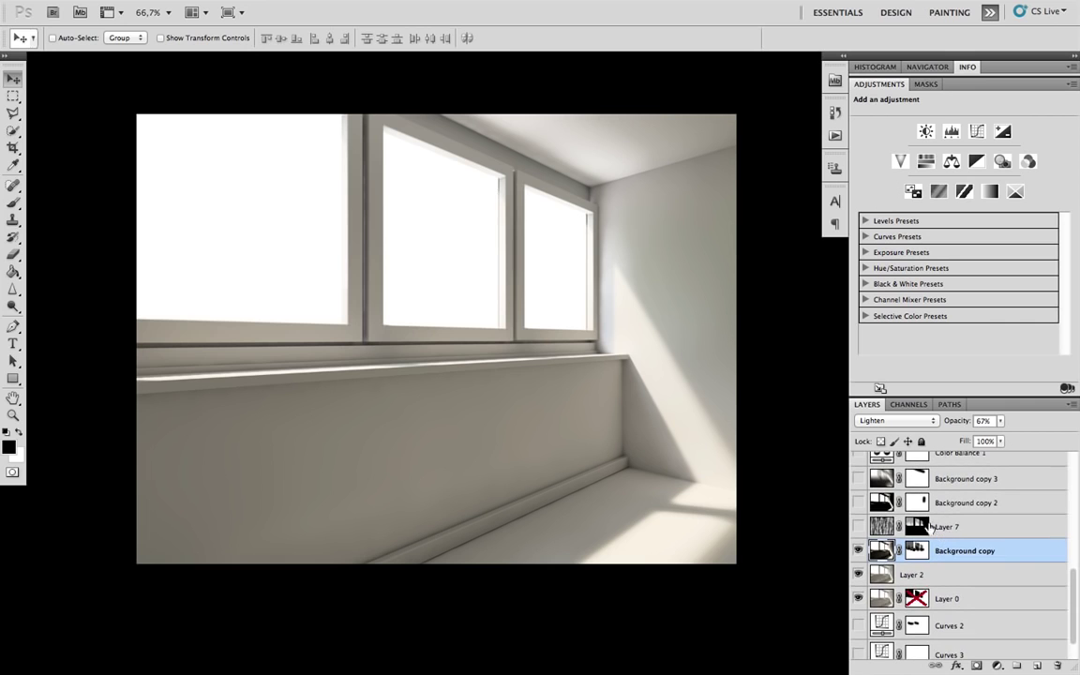
{"action": "left_click", "coordinate": [859, 502]}
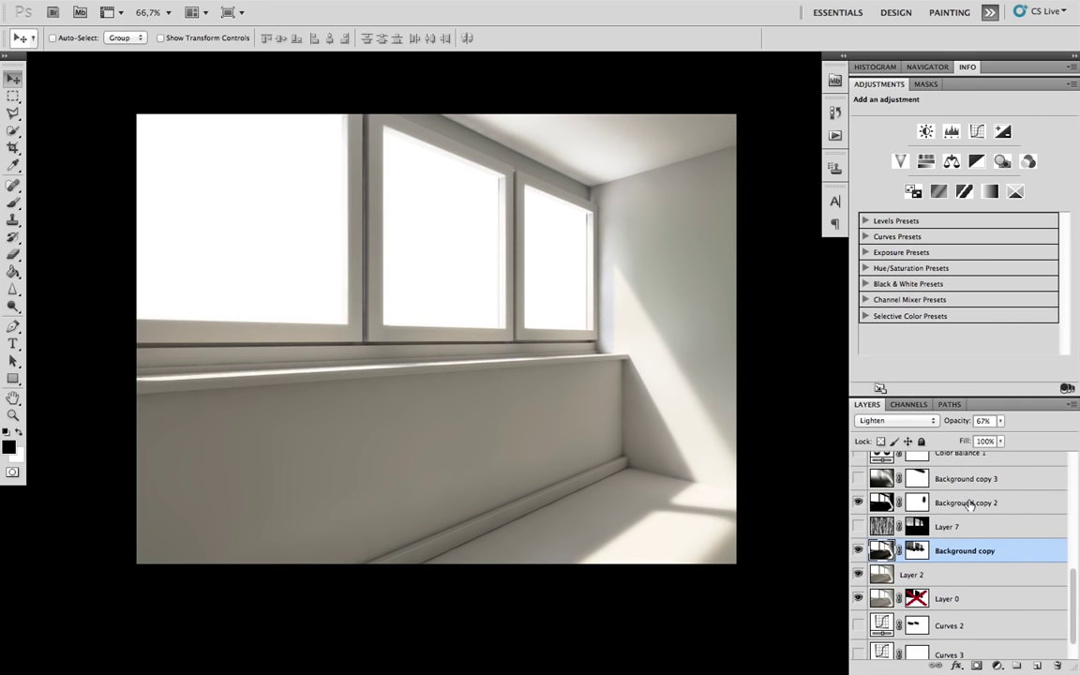
{"action": "left_click", "coordinate": [859, 481]}
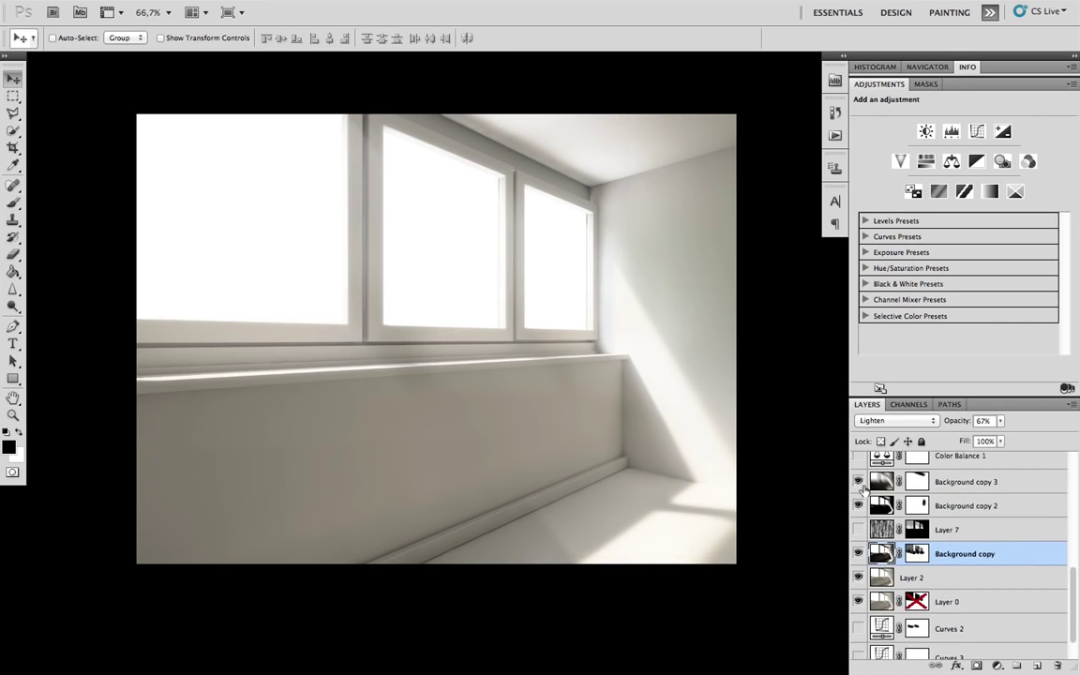
{"action": "scroll", "coordinate": [938, 492], "scroll_direction": "up", "scroll_amount": 3}
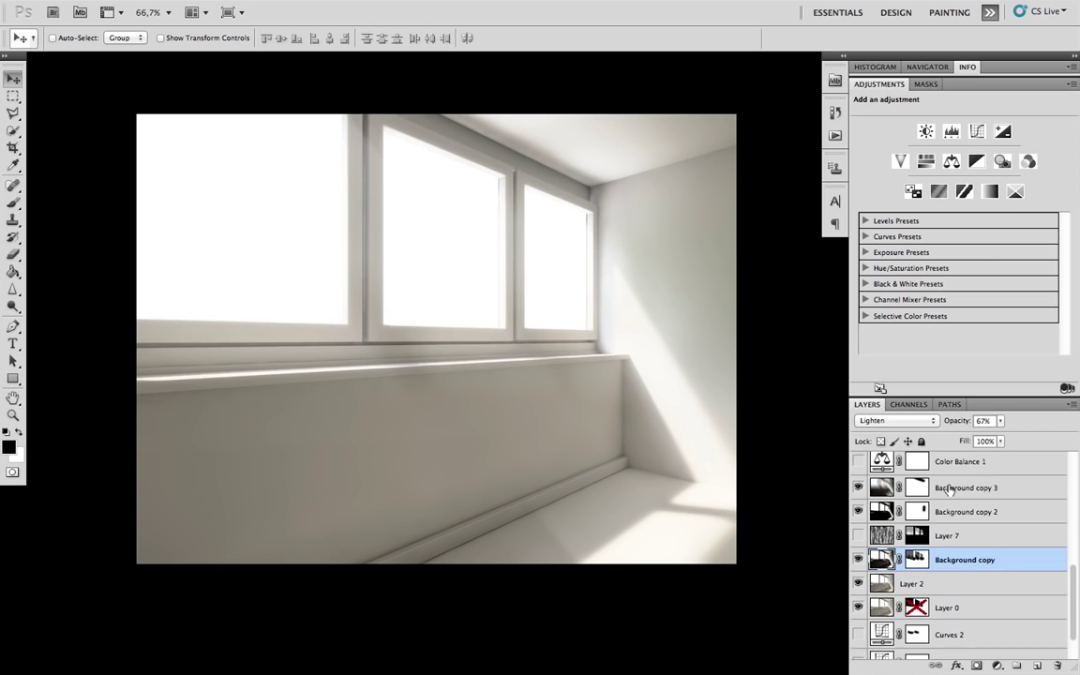
{"action": "left_click", "coordinate": [859, 499]}
{"action": "left_click", "coordinate": [858, 499]}
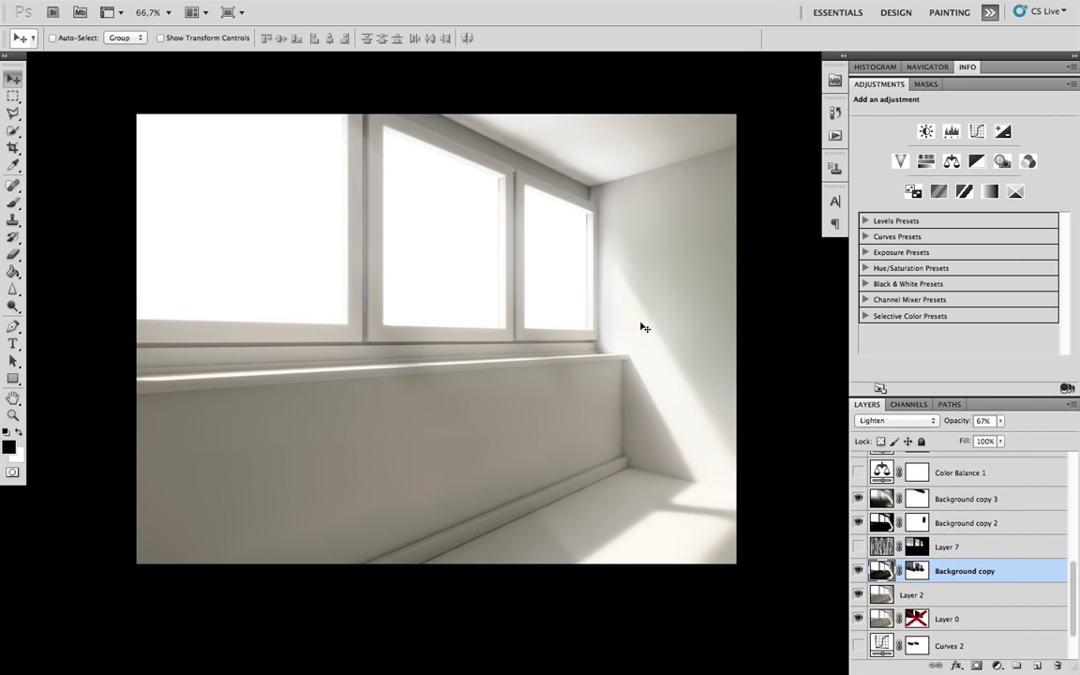
Show the Color Balance 1 and Curves 1 adjustment layers.
{"action": "scroll", "coordinate": [916, 504], "scroll_direction": "up", "scroll_amount": 1}
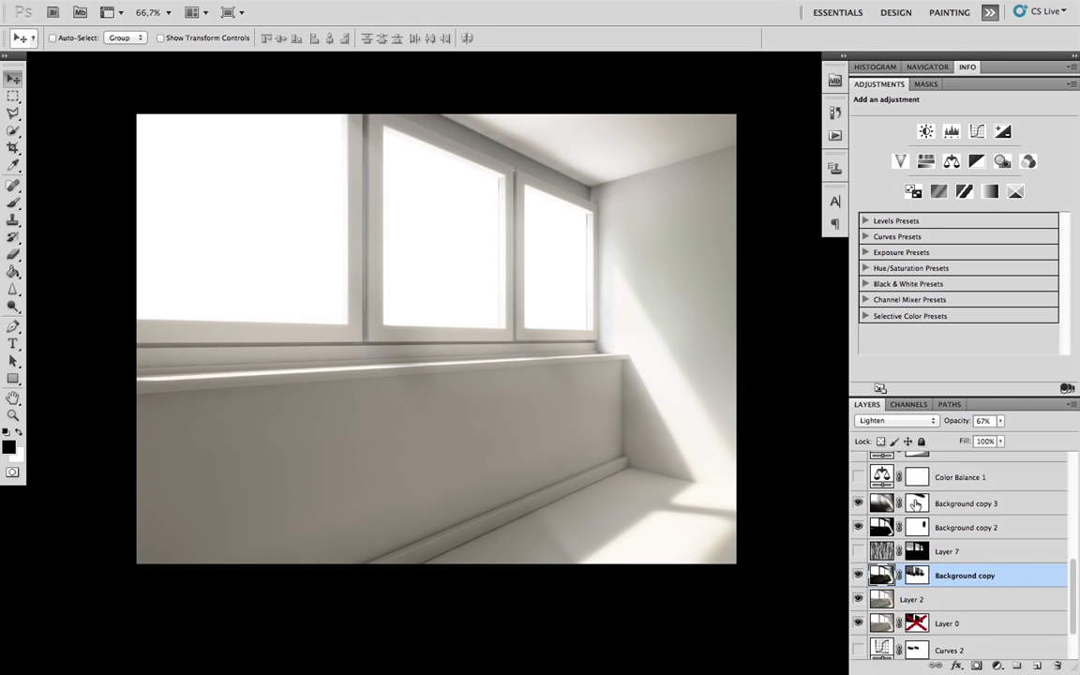
{"action": "scroll", "coordinate": [924, 504], "scroll_direction": "up", "scroll_amount": 1}
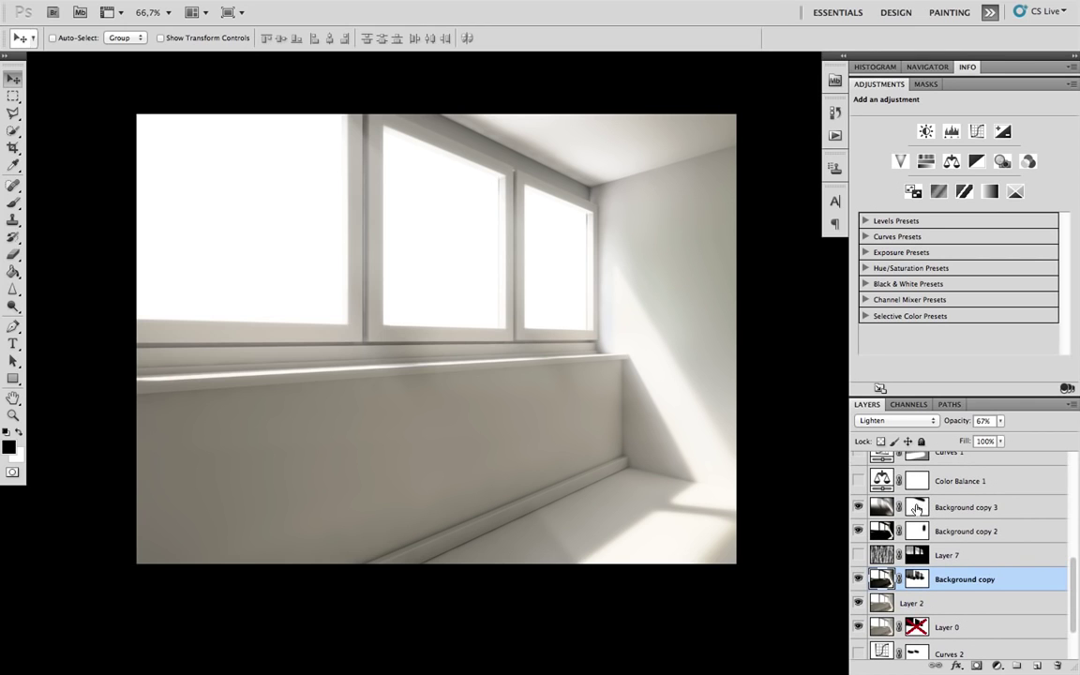
{"action": "scroll", "coordinate": [901, 497], "scroll_direction": "up", "scroll_amount": 3}
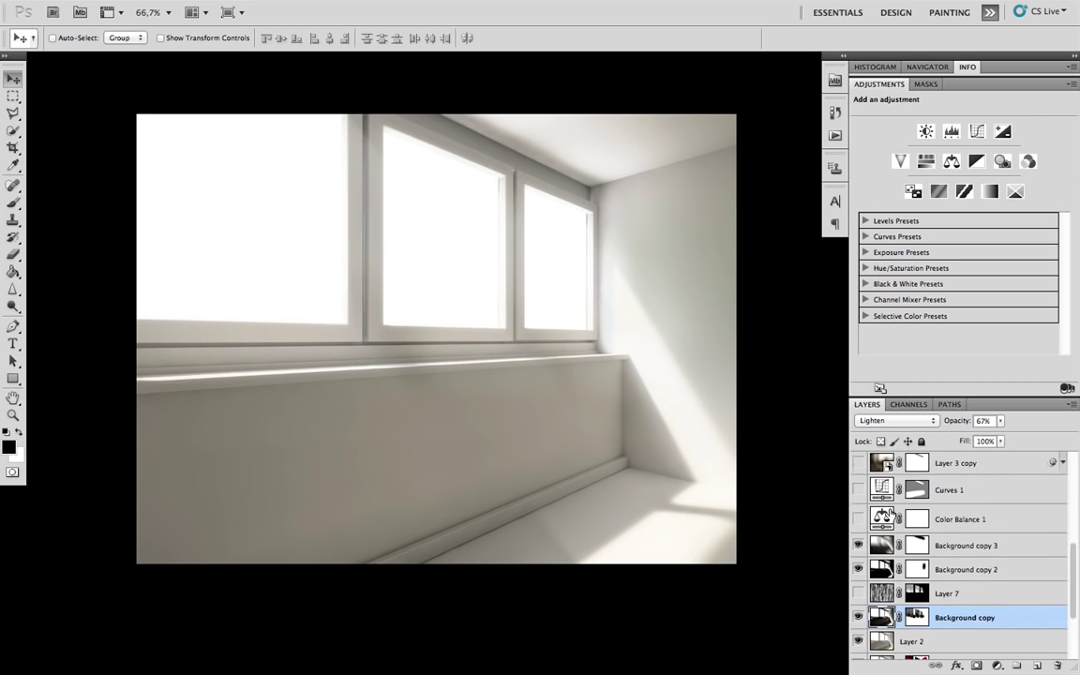
{"action": "scroll", "coordinate": [956, 515], "scroll_direction": "up", "scroll_amount": 2}
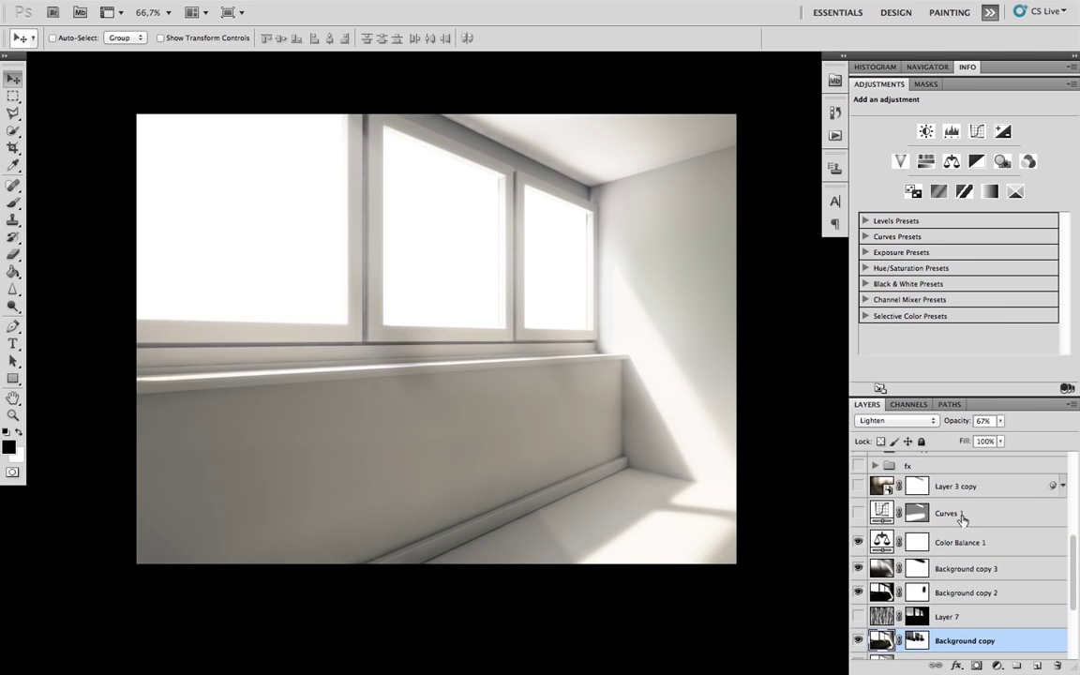
{"action": "left_click", "coordinate": [857, 513]}
{"action": "scroll", "coordinate": [907, 518], "scroll_direction": "up", "scroll_amount": 3}
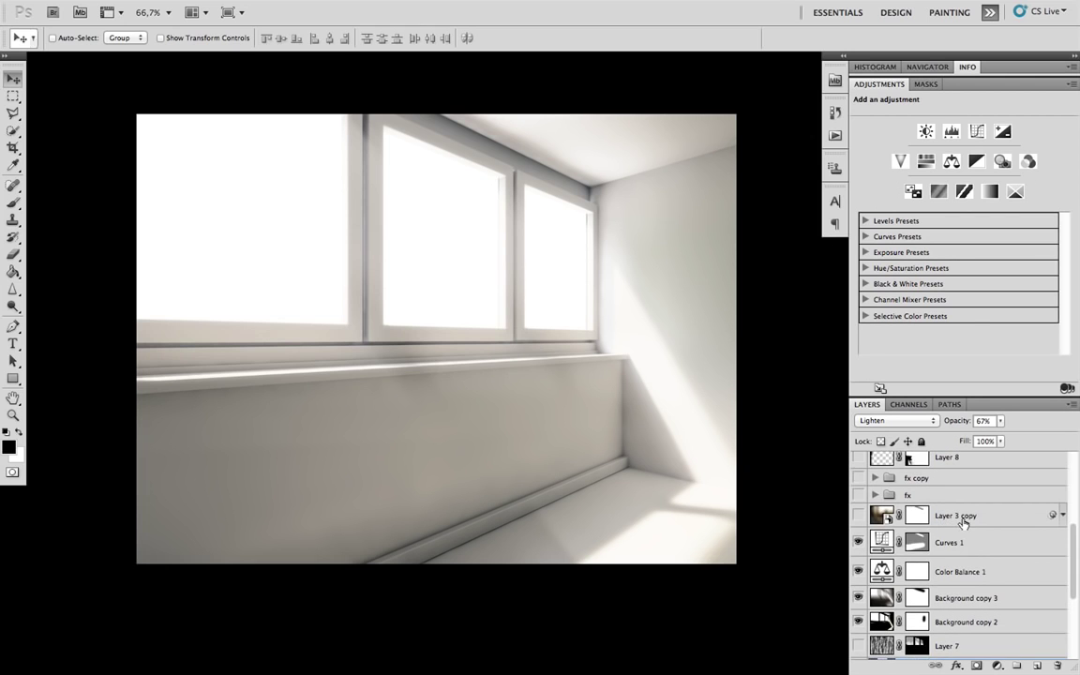
{"action": "scroll", "coordinate": [963, 524], "scroll_direction": "up", "scroll_amount": 3}
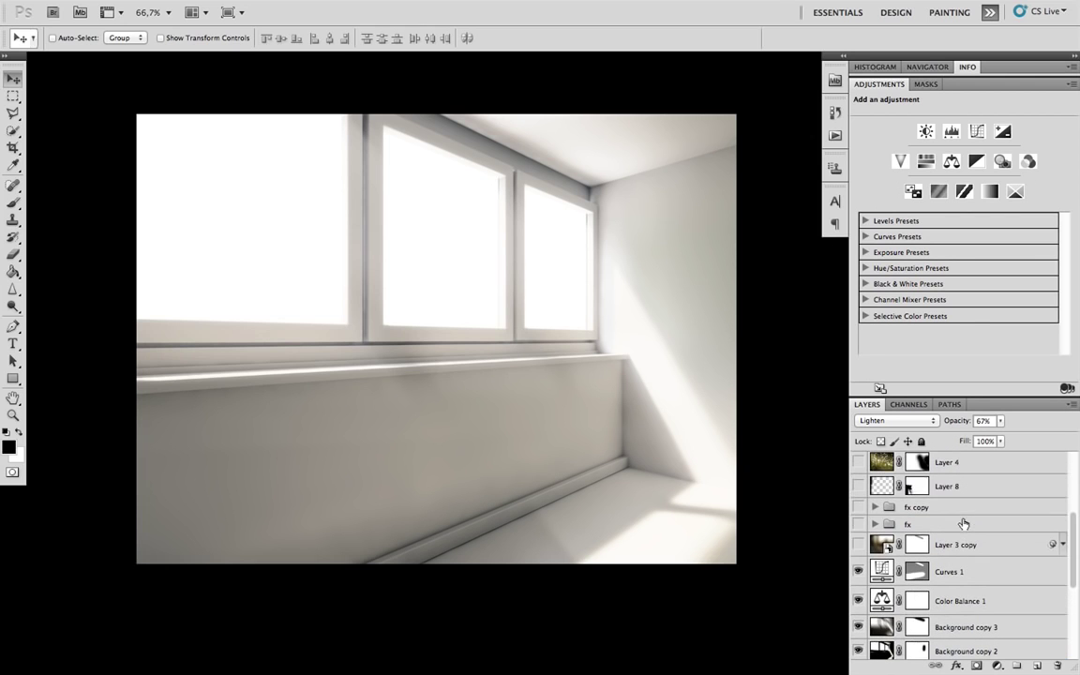
Show the fx and fx copy groups to add the light rays.
{"action": "left_click", "coordinate": [858, 530]}
{"action": "left_click", "coordinate": [858, 513]}
{"action": "scroll", "coordinate": [948, 516], "scroll_direction": "up", "scroll_amount": 4}
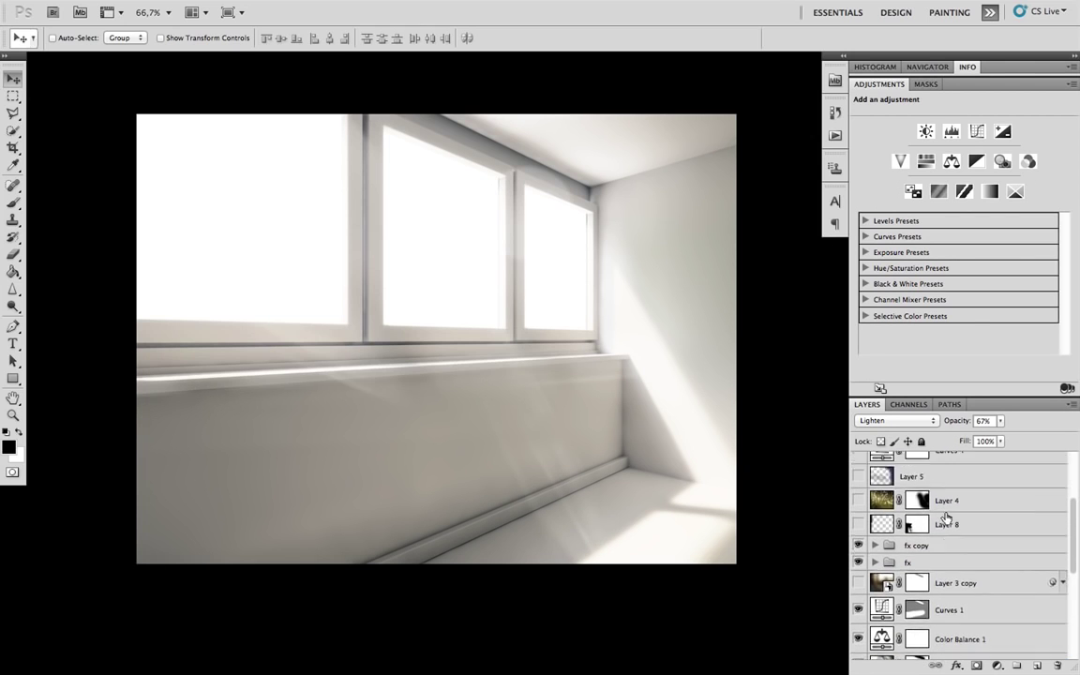
Toggle the Curves 4 adjustment layer on and off to compare its contrast effect.
{"action": "scroll", "coordinate": [852, 467], "scroll_direction": "up", "scroll_amount": 2}
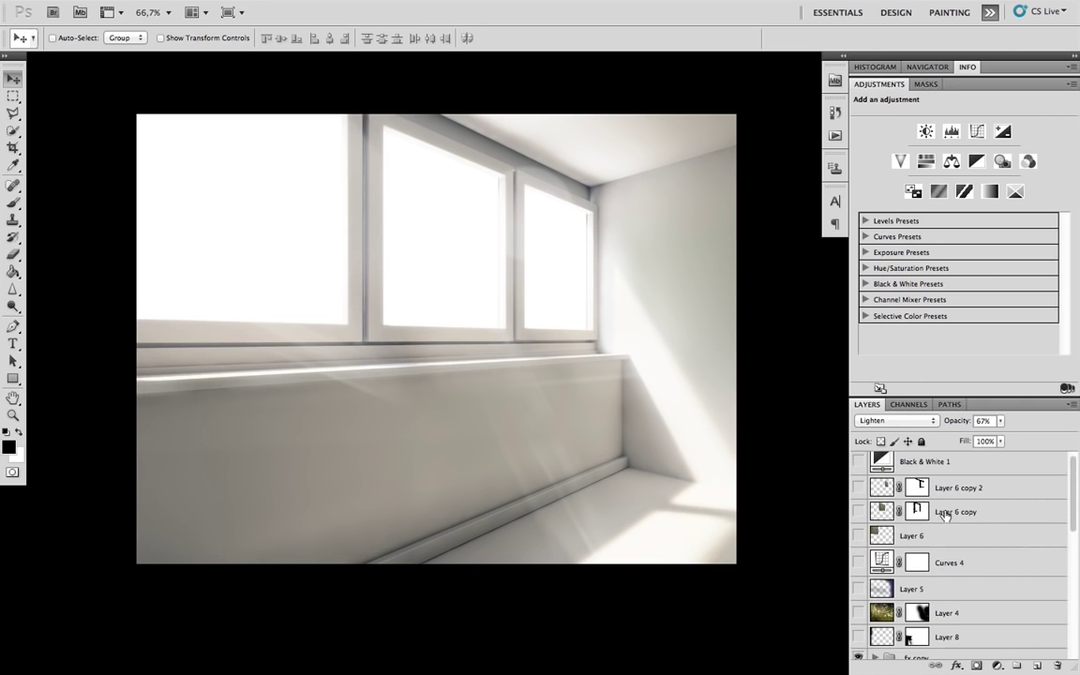
{"action": "left_click", "coordinate": [859, 563]}
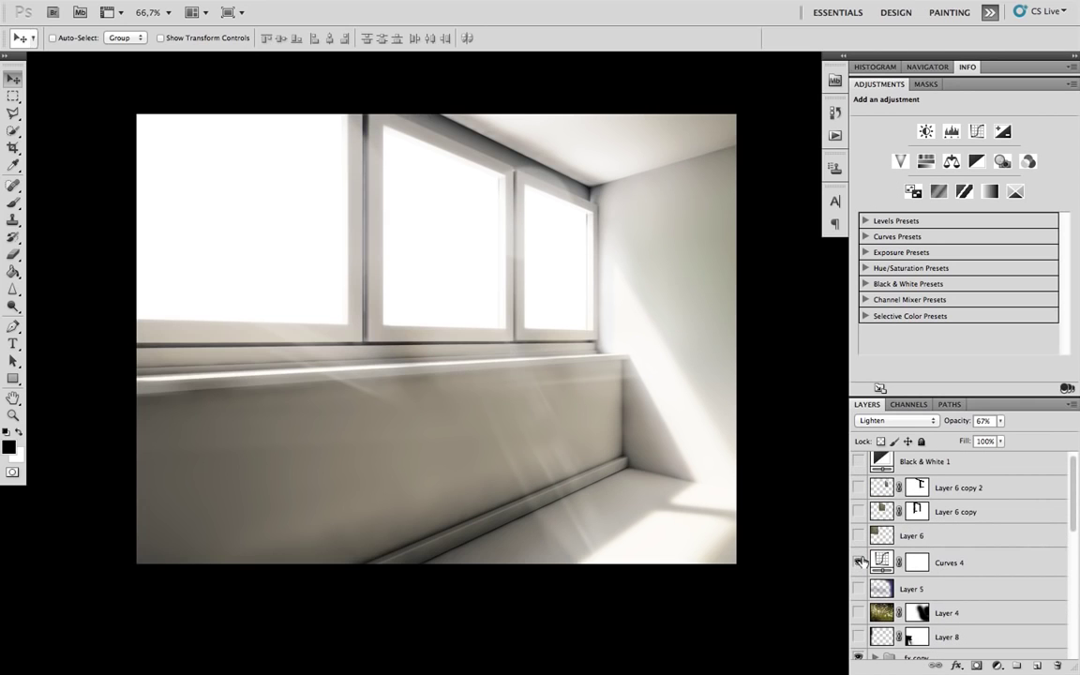
{"action": "left_click", "coordinate": [859, 561]}
Enable the layer mask on Layer 0 and toggle Layer 3 to check the landscape behind the windows.
{"action": "scroll", "coordinate": [966, 489], "scroll_direction": "down", "scroll_amount": 1}
{"action": "scroll", "coordinate": [966, 489], "scroll_direction": "down", "scroll_amount": 10}
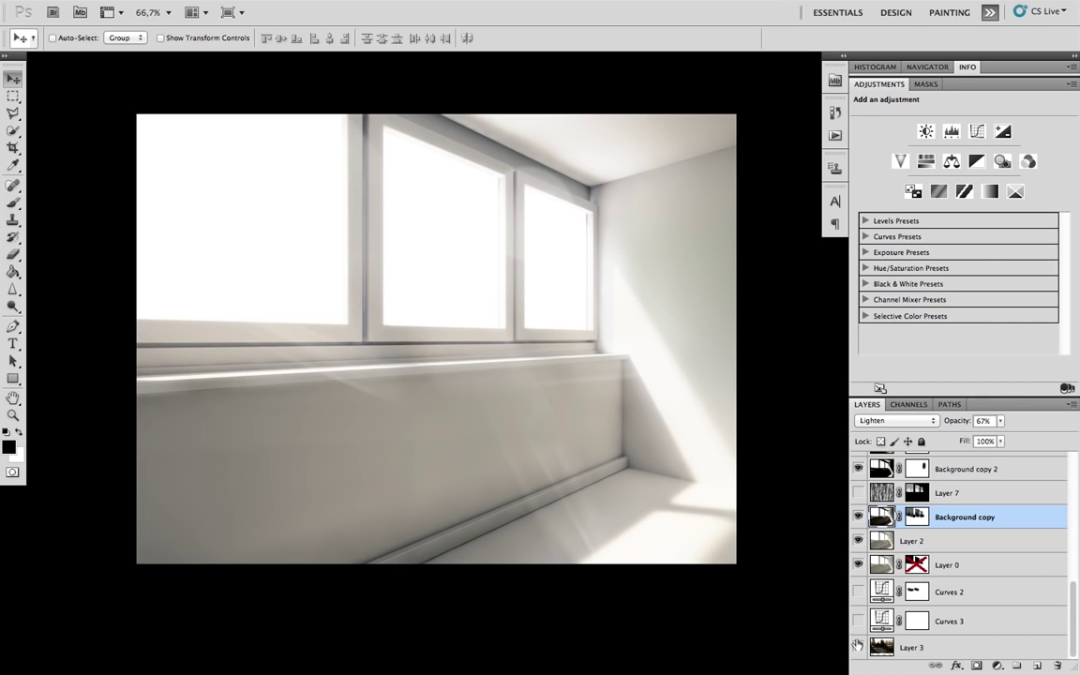
{"action": "right_click", "coordinate": [917, 565]}
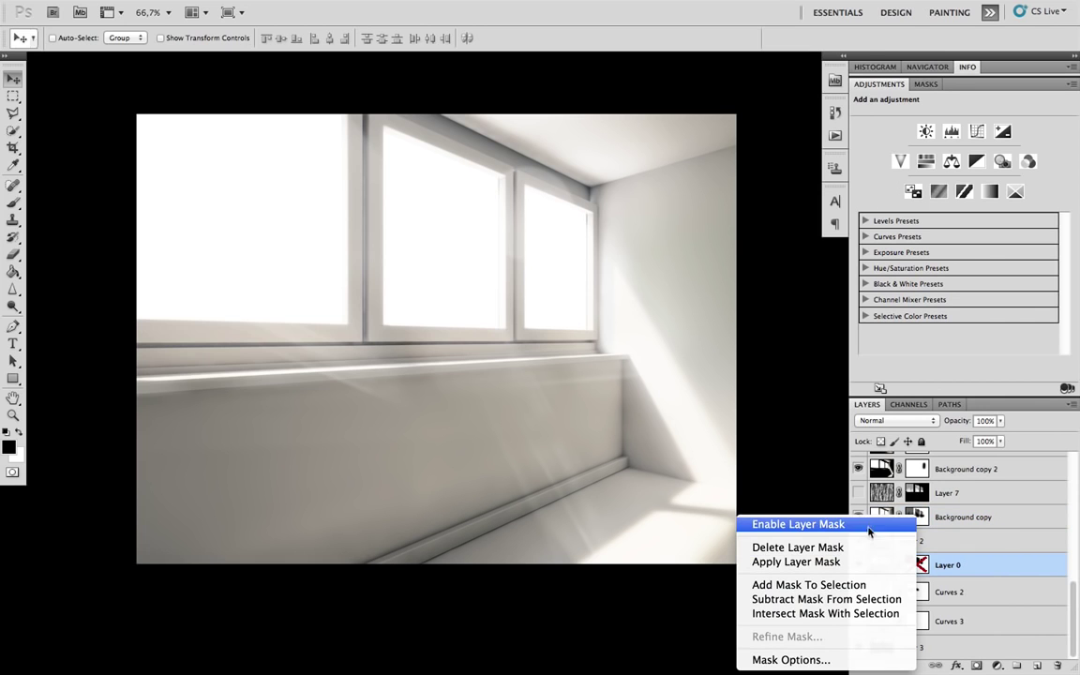
{"action": "left_click", "coordinate": [820, 530]}
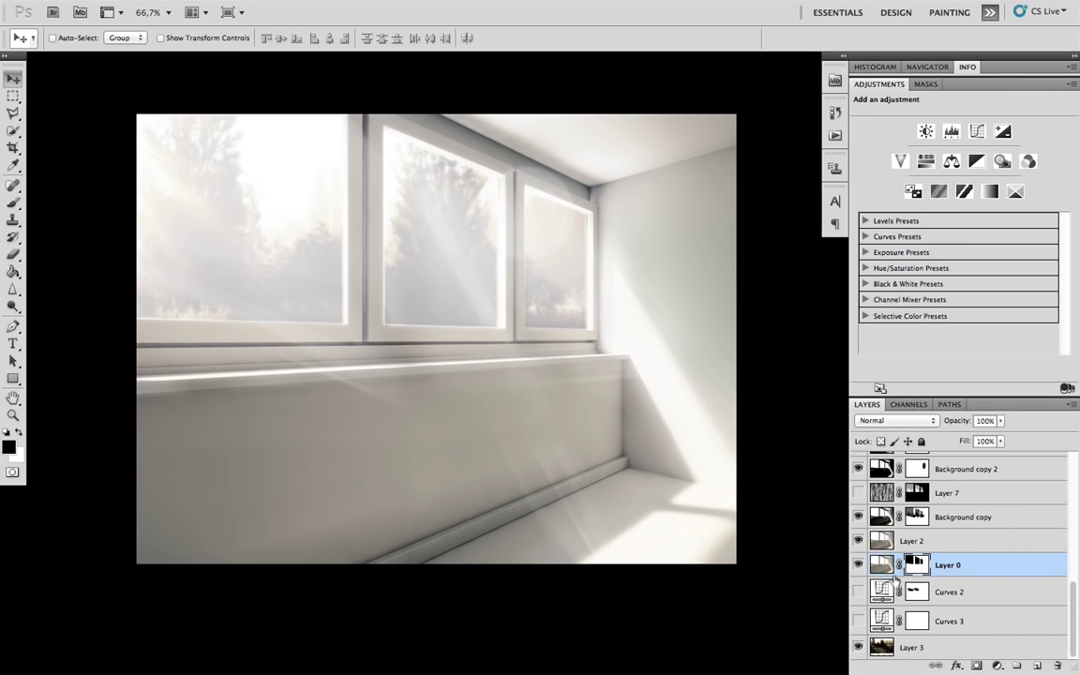
{"action": "left_click", "coordinate": [859, 647]}
{"action": "left_click", "coordinate": [859, 647]}
{"action": "left_click", "coordinate": [935, 649]}
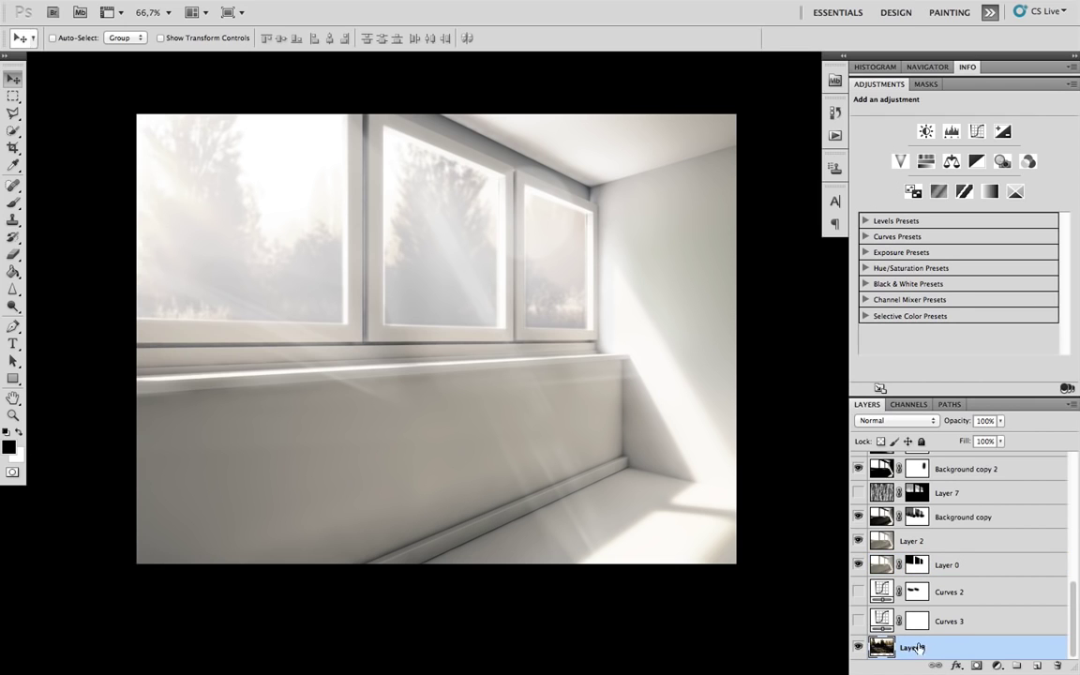
Show the Curves 3 and Curves 2 adjustment layers to brighten the landscape outside the windows.
{"action": "left_click", "coordinate": [881, 621]}
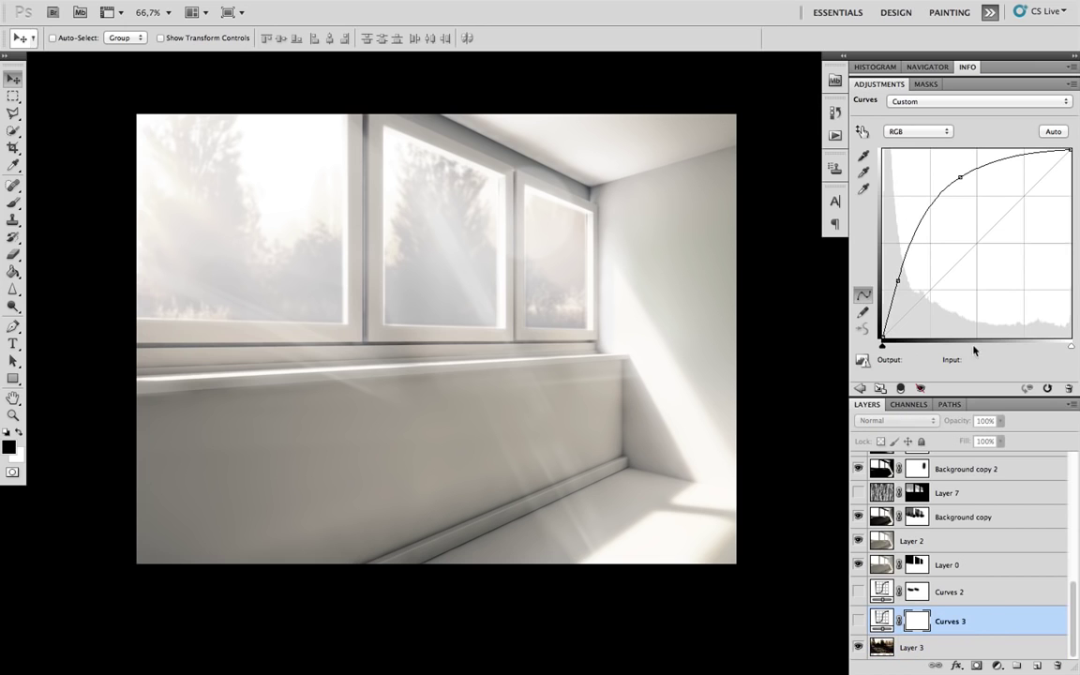
{"action": "left_click", "coordinate": [858, 621]}
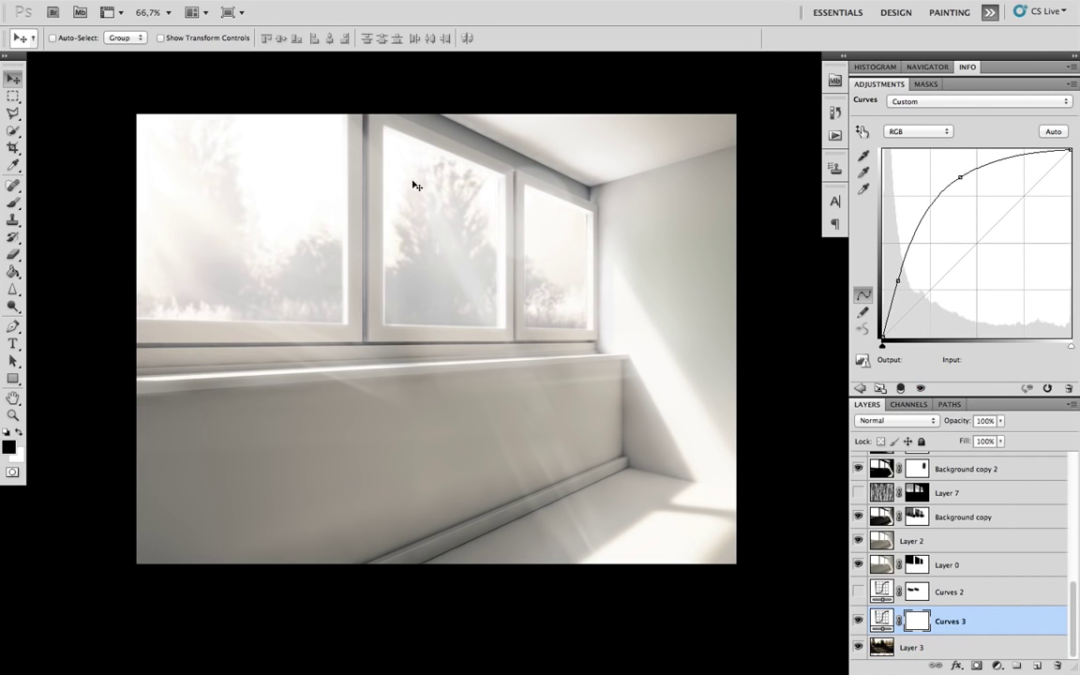
{"action": "left_click", "coordinate": [858, 592]}
{"action": "left_click", "coordinate": [963, 590]}
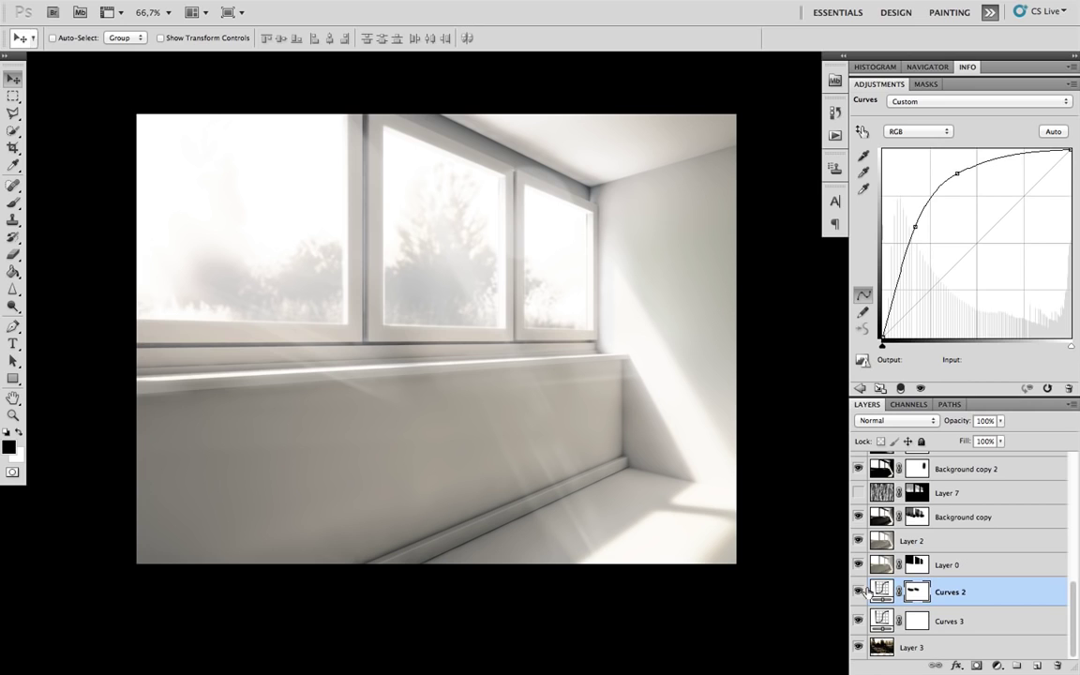
Go up the layer stack to Layer 4 and toggle it on and off to compare its effect.
{"action": "scroll", "coordinate": [886, 572], "scroll_direction": "up", "scroll_amount": 1}
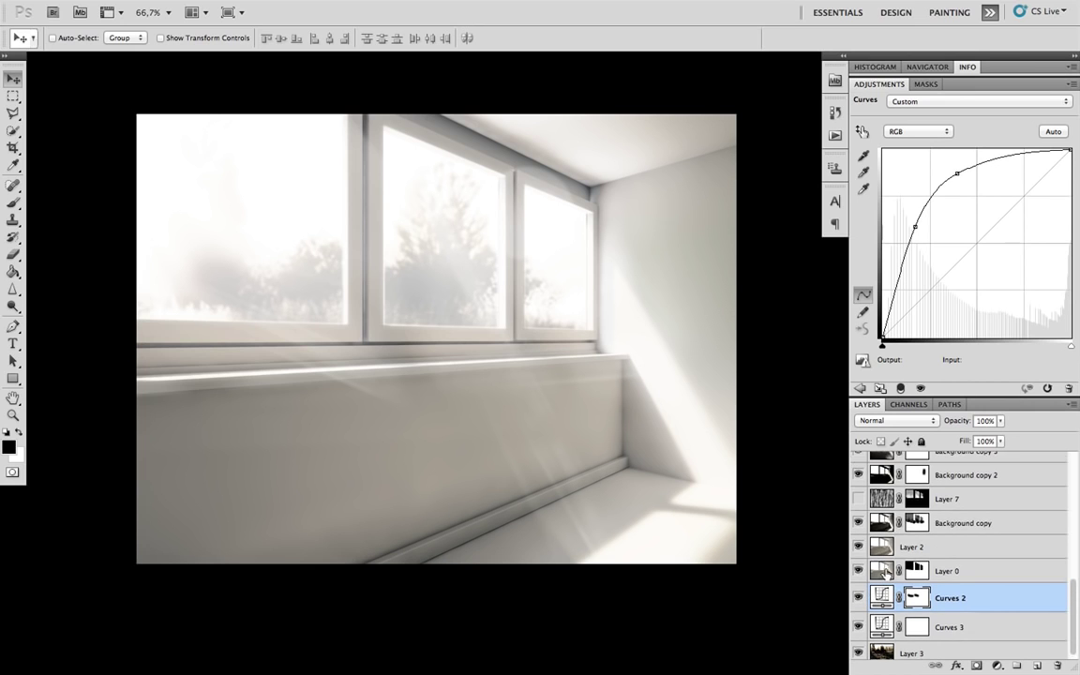
{"action": "scroll", "coordinate": [886, 570], "scroll_direction": "down", "scroll_amount": 1}
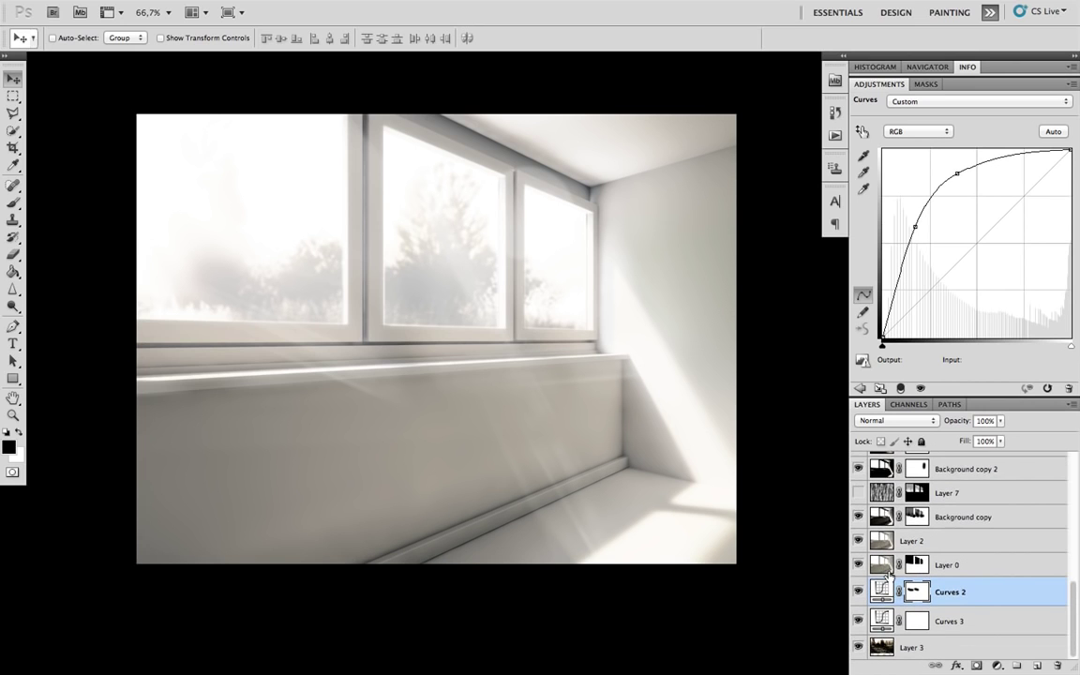
{"action": "scroll", "coordinate": [914, 586], "scroll_direction": "up", "scroll_amount": 1}
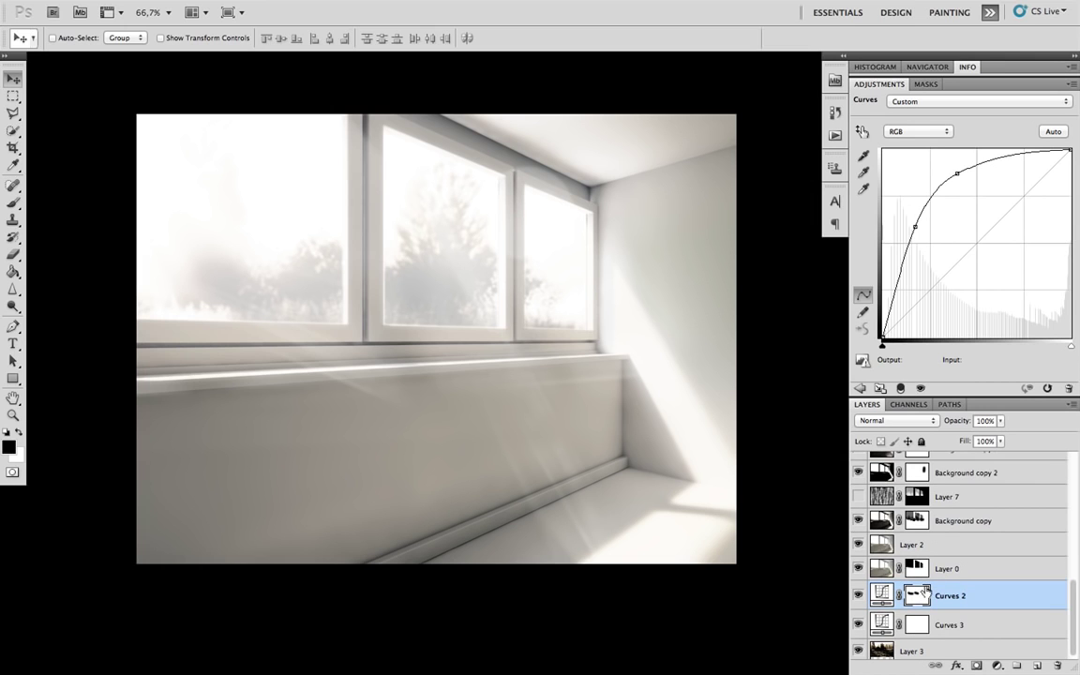
{"action": "scroll", "coordinate": [867, 481], "scroll_direction": "up", "scroll_amount": 1}
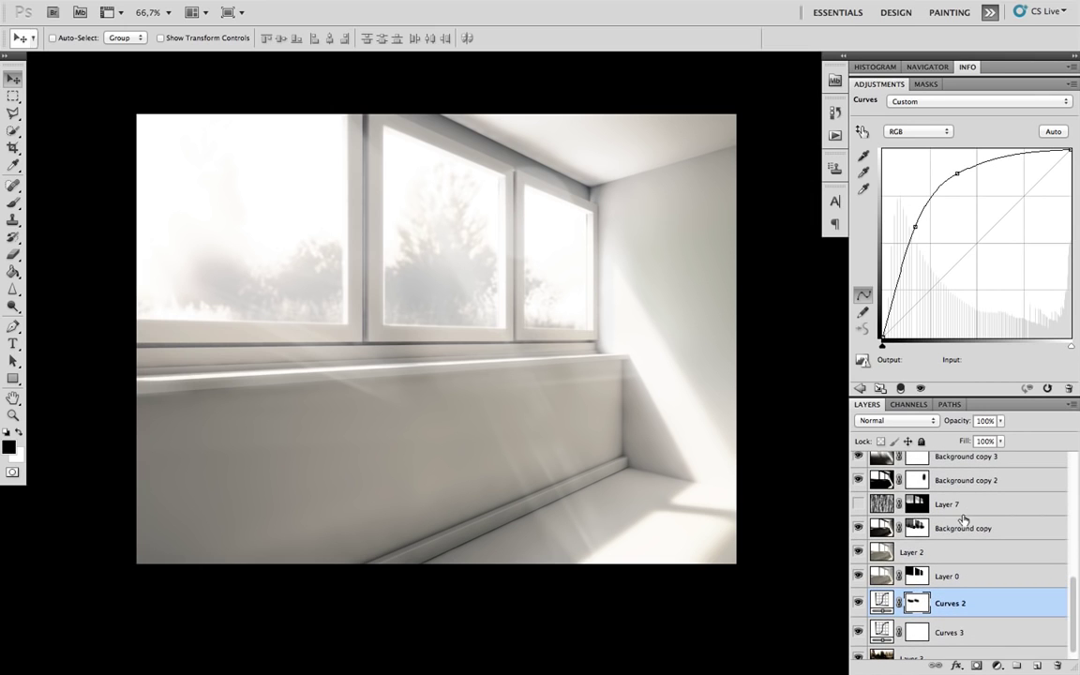
{"action": "scroll", "coordinate": [962, 518], "scroll_direction": "up", "scroll_amount": 2}
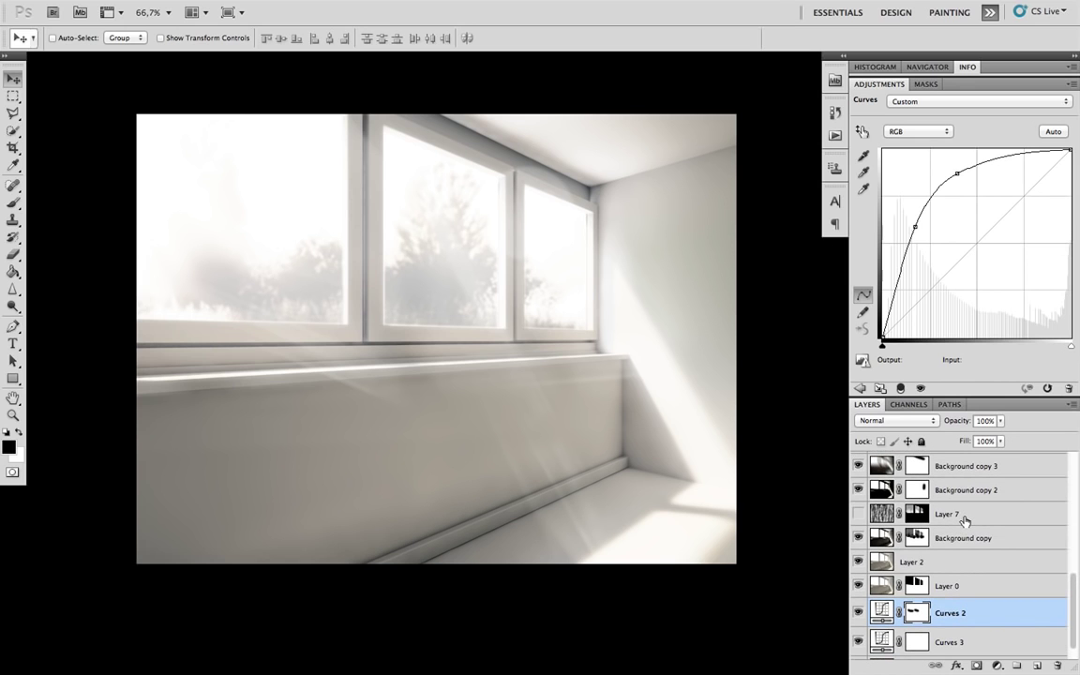
{"action": "scroll", "coordinate": [964, 520], "scroll_direction": "up", "scroll_amount": 5}
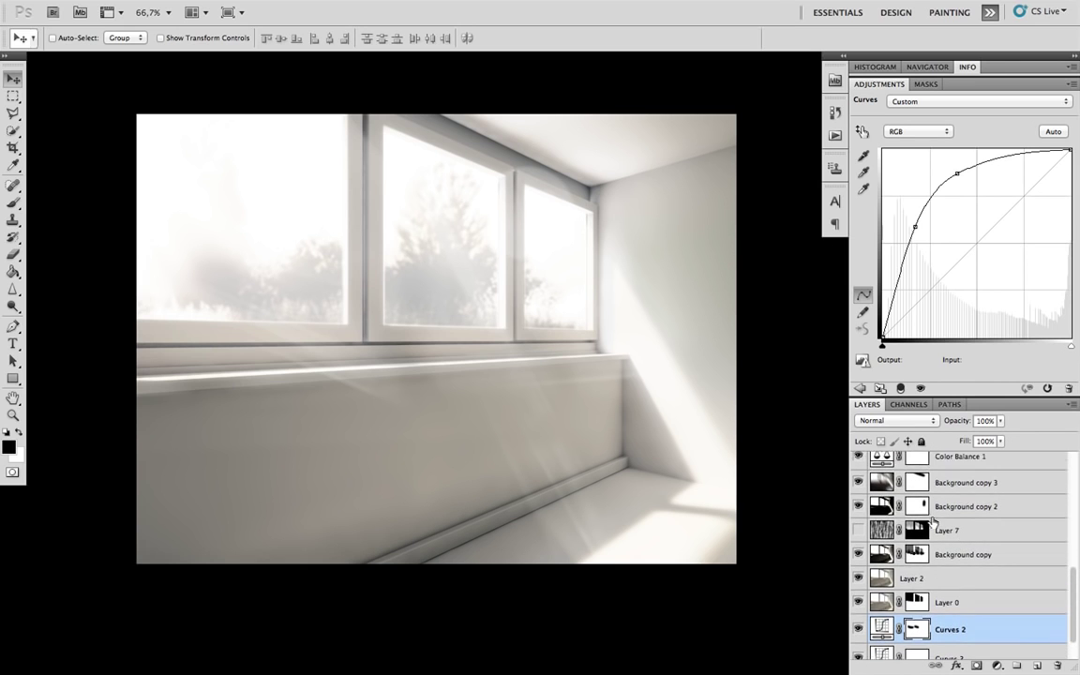
{"action": "scroll", "coordinate": [956, 522], "scroll_direction": "up", "scroll_amount": 10}
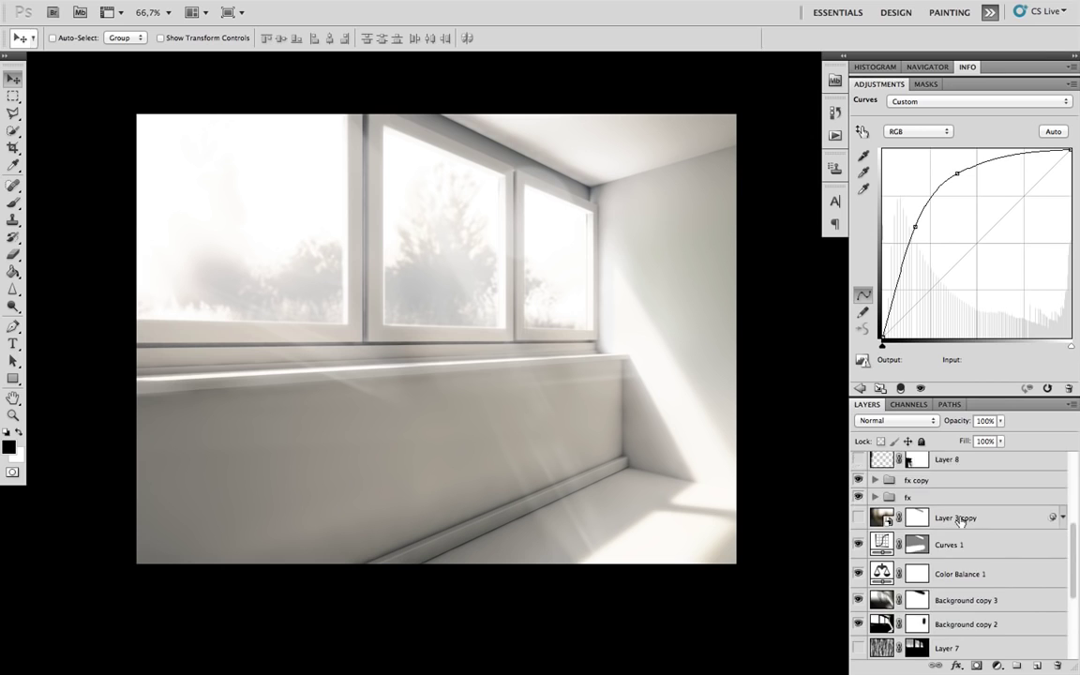
{"action": "scroll", "coordinate": [962, 521], "scroll_direction": "up", "scroll_amount": 2}
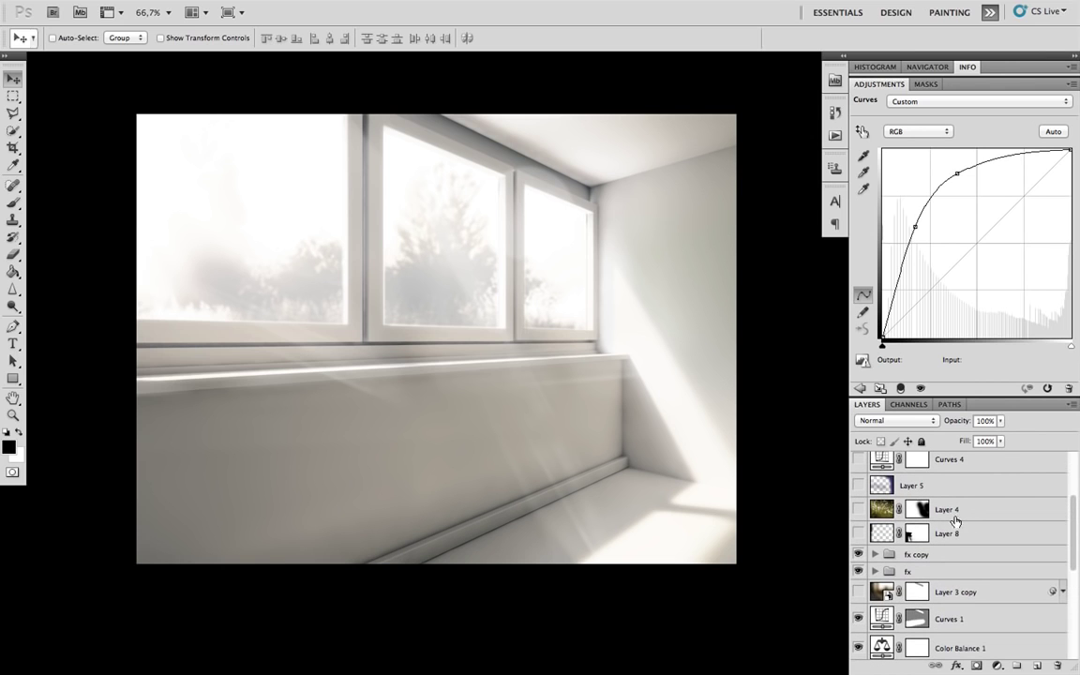
{"action": "scroll", "coordinate": [947, 516], "scroll_direction": "up", "scroll_amount": 1}
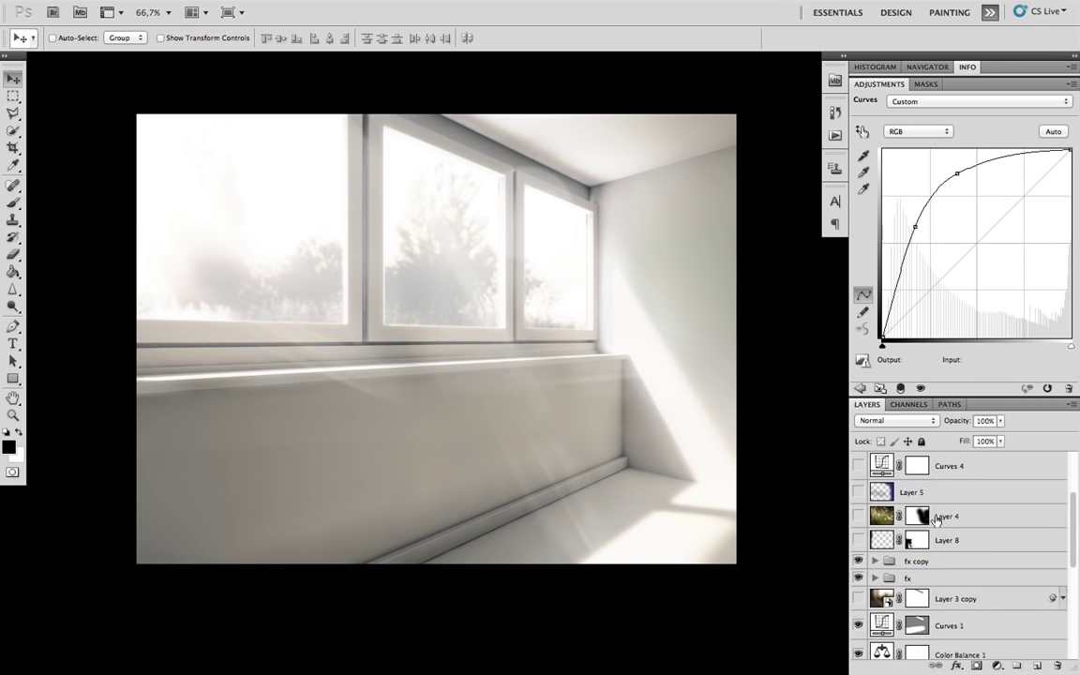
{"action": "left_click", "coordinate": [859, 515]}
{"action": "left_click", "coordinate": [859, 515]}
Show Layer 6 and set its blend mode to Normal to expose the wet-glass texture on the largest window.
{"action": "scroll", "coordinate": [994, 511], "scroll_direction": "up", "scroll_amount": 10}
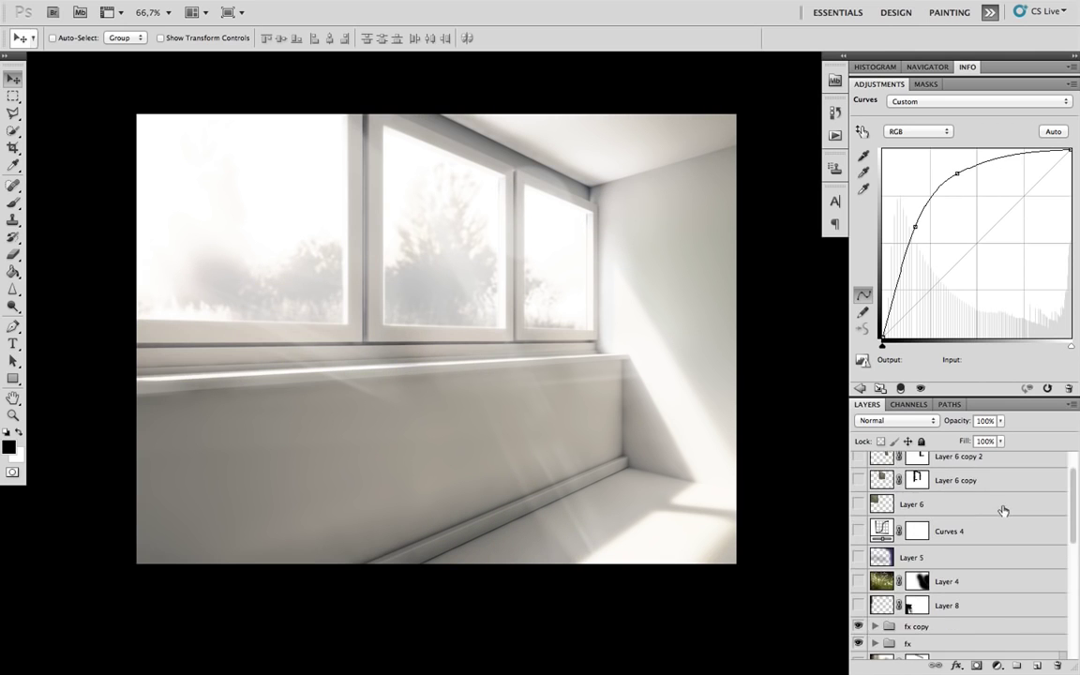
{"action": "left_click", "coordinate": [858, 536]}
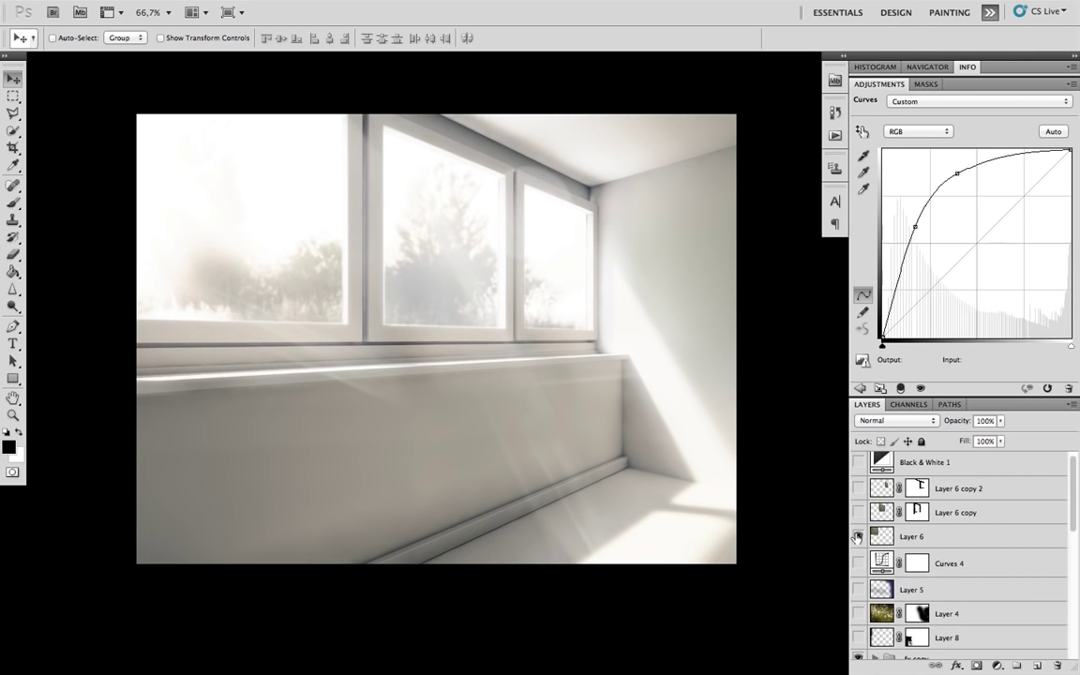
{"action": "left_click", "coordinate": [881, 536]}
{"action": "left_click", "coordinate": [896, 420]}
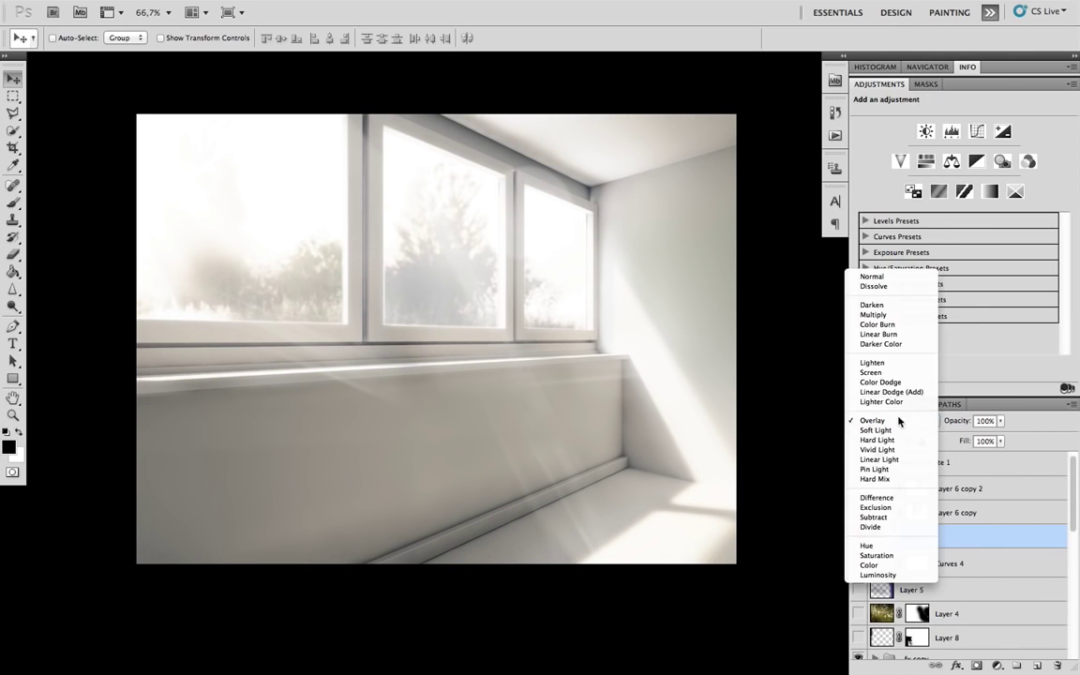
{"action": "left_click", "coordinate": [876, 277]}
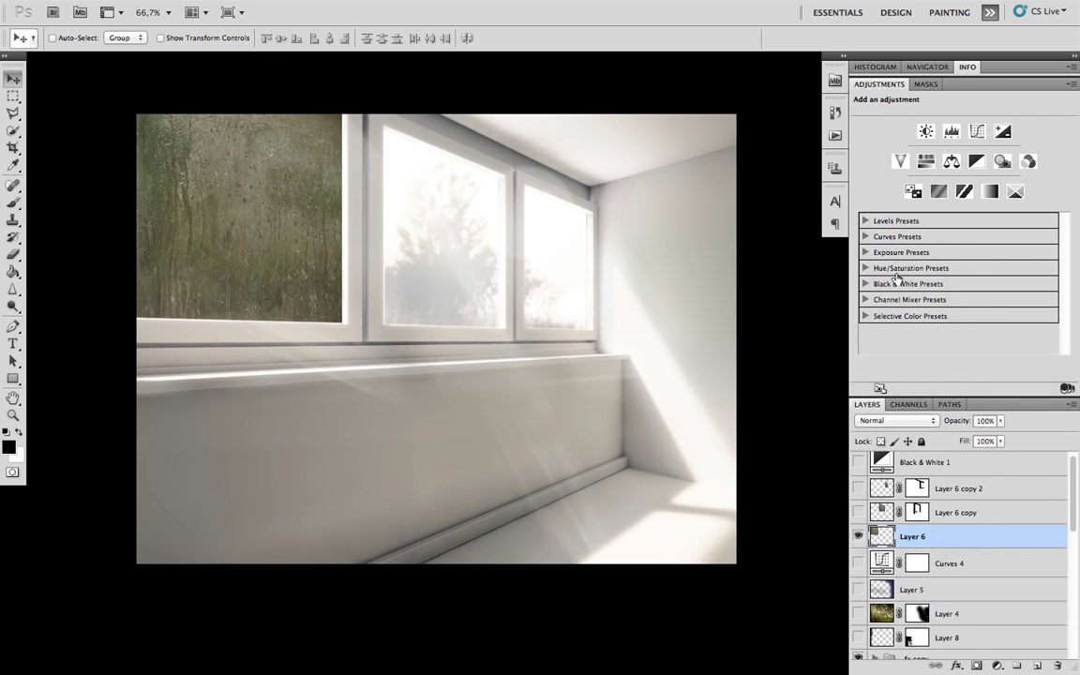
Show Layer 6 copy and Layer 6 copy 2, the glass textures for the other two windows.
{"action": "scroll", "coordinate": [872, 462], "scroll_direction": "up", "scroll_amount": 1}
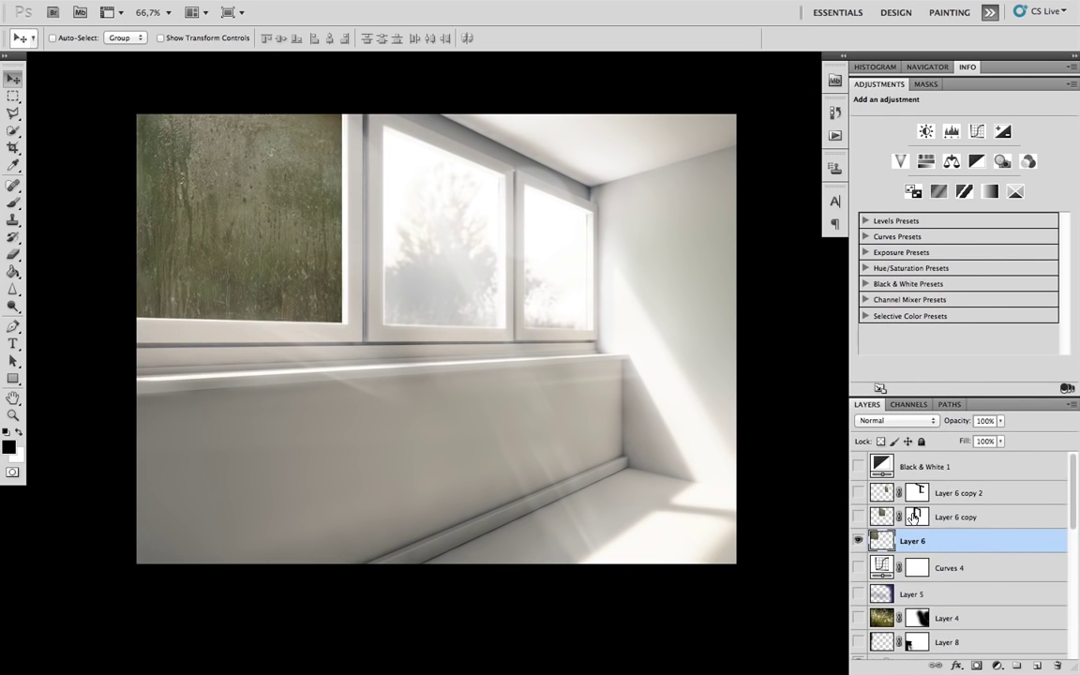
{"action": "left_click", "coordinate": [858, 517]}
{"action": "left_click", "coordinate": [956, 517]}
{"action": "left_click", "coordinate": [858, 492]}
{"action": "left_click", "coordinate": [957, 493], "text": "shift"}
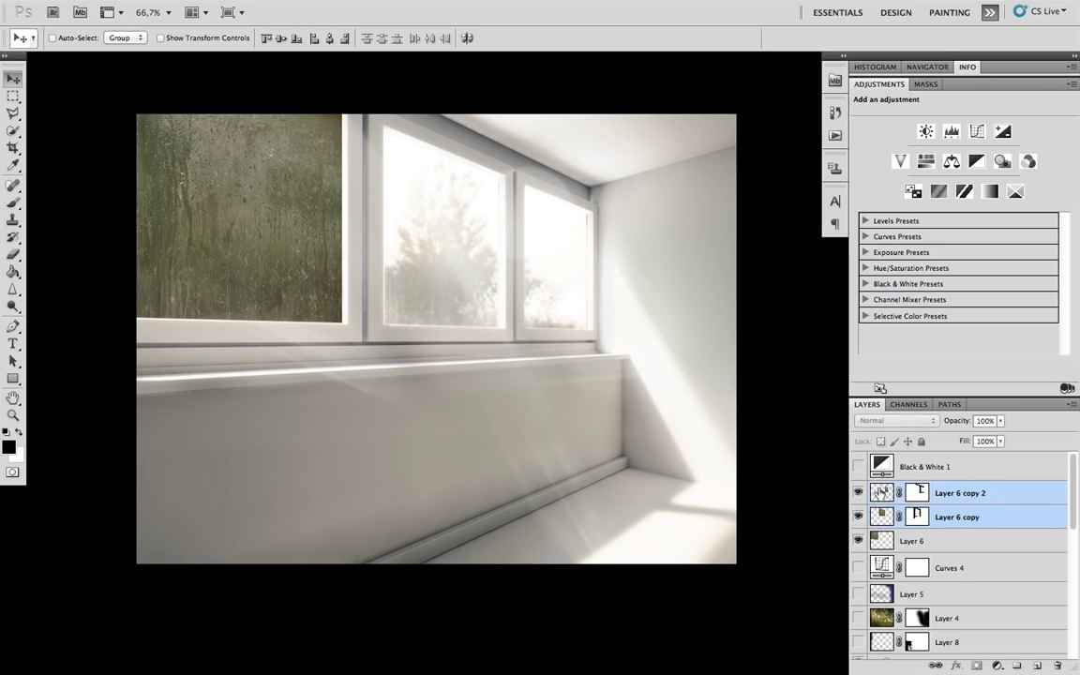
Set the blend modes of Layer 6 copy and Layer 6 copy 2 to Normal to expose their textures.
{"action": "left_click", "coordinate": [886, 515]}
{"action": "left_click", "coordinate": [897, 422]}
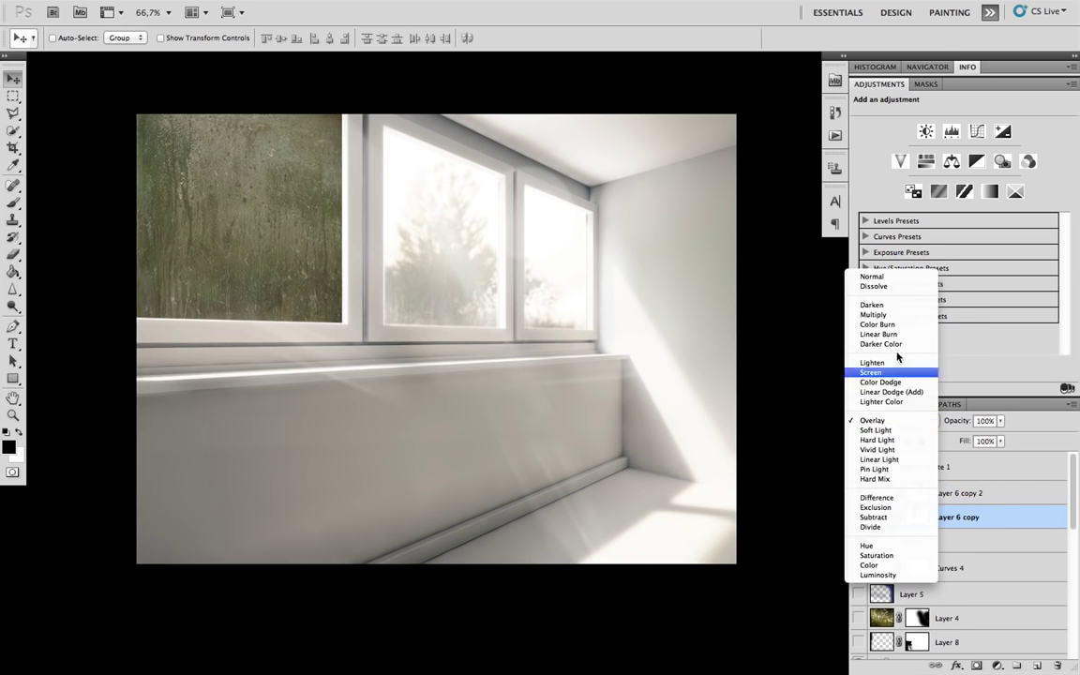
{"action": "left_click", "coordinate": [892, 278]}
{"action": "left_click", "coordinate": [960, 492]}
{"action": "left_click", "coordinate": [898, 422]}
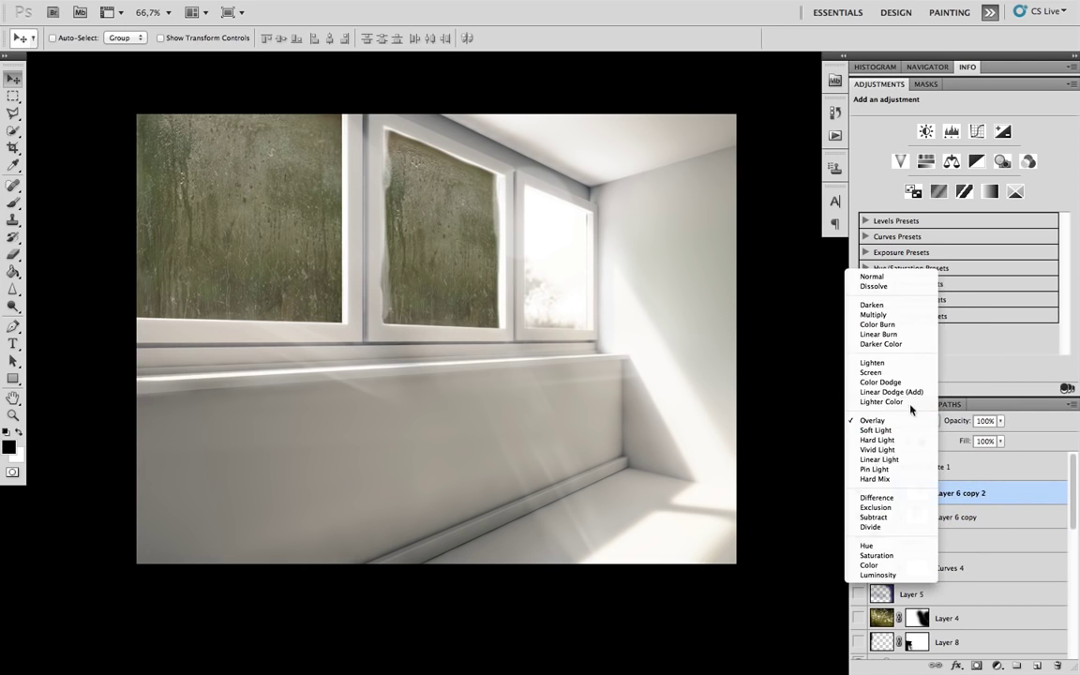
{"action": "left_click", "coordinate": [887, 278]}
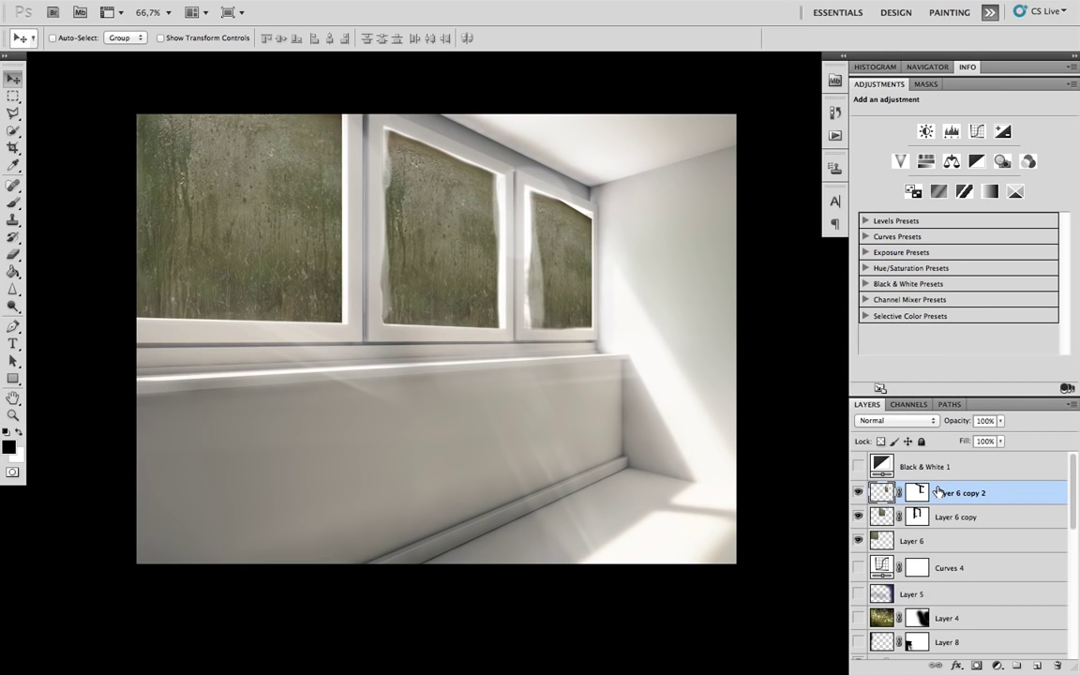
Undo the Normal blend mode changes on the three Layer 6 glass textures.
{"action": "key", "text": "ctrl+alt+z"}
{"action": "key", "text": "ctrl+alt+z"}
{"action": "key", "text": "ctrl+alt+z"}
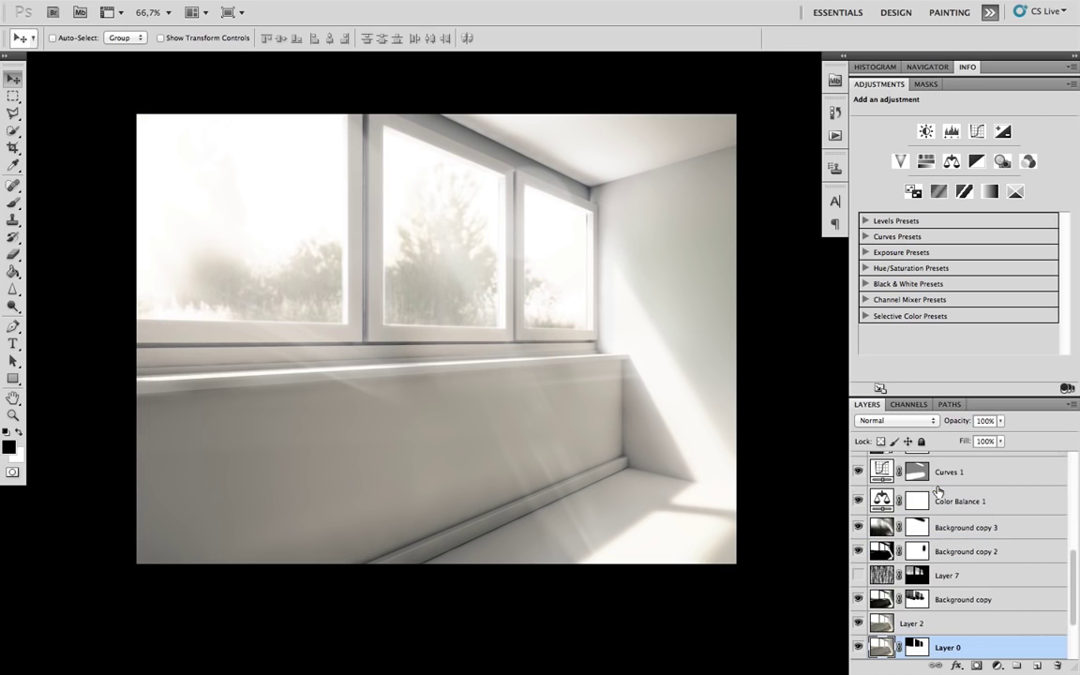
Check the blend modes of the glass texture layers Layer 6, Layer 6 copy and Layer 6 copy 2.
{"action": "scroll", "coordinate": [905, 549], "scroll_direction": "down", "scroll_amount": 1}
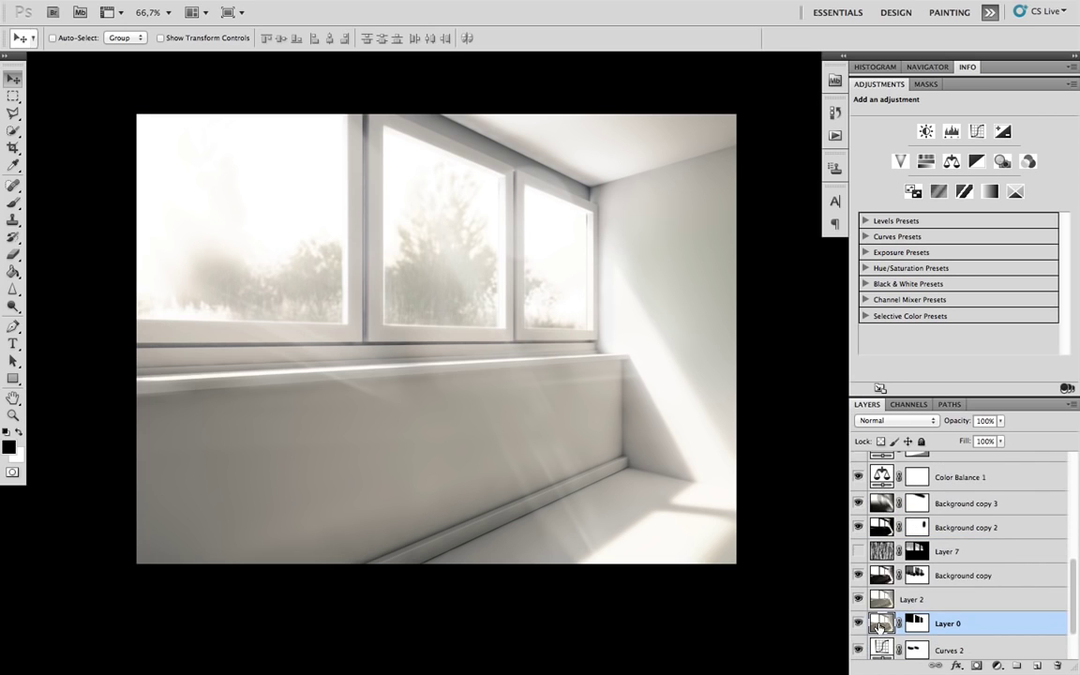
{"action": "key", "text": "alt+bracketright"}
{"action": "key", "text": "alt+bracketright"}
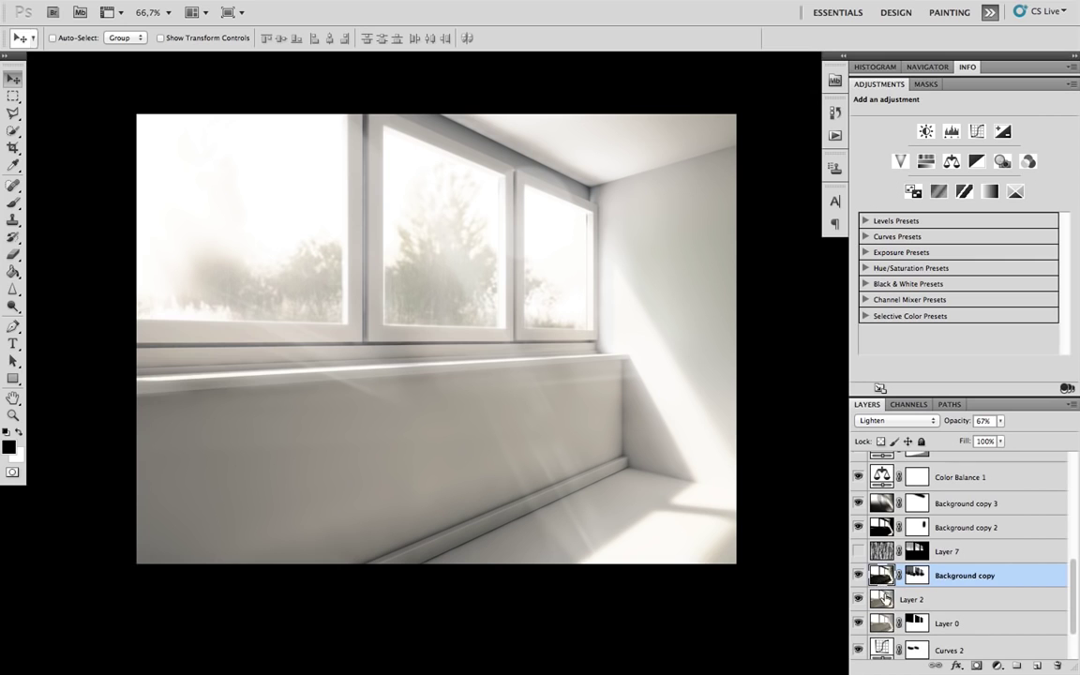
{"action": "scroll", "coordinate": [901, 577], "scroll_direction": "up", "scroll_amount": 4}
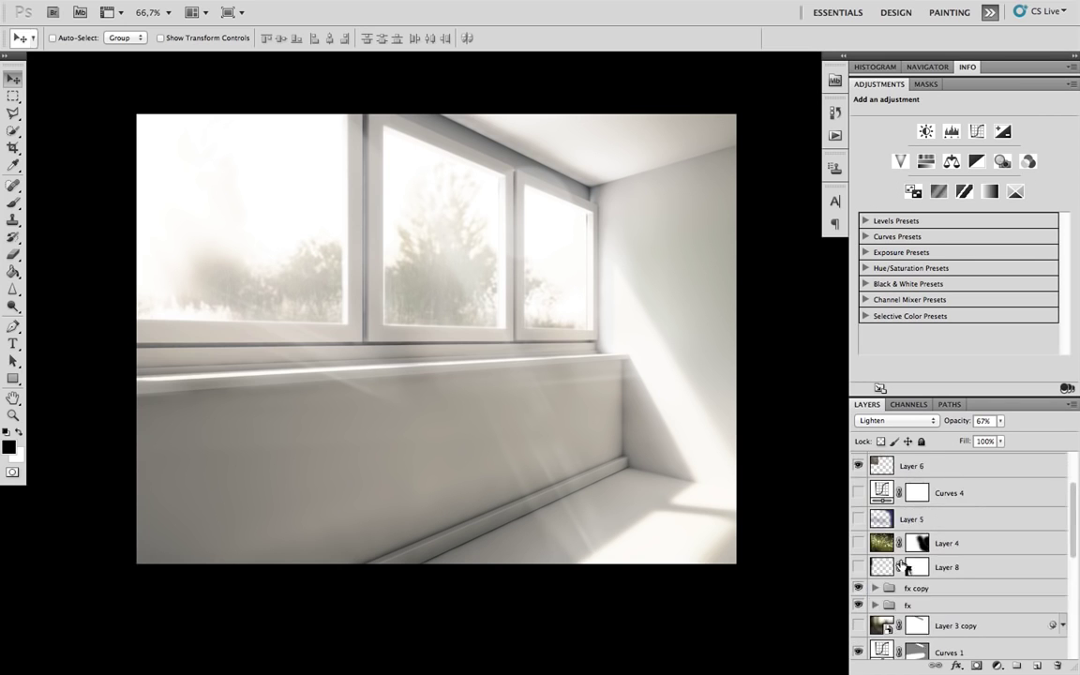
{"action": "left_click", "coordinate": [938, 517]}
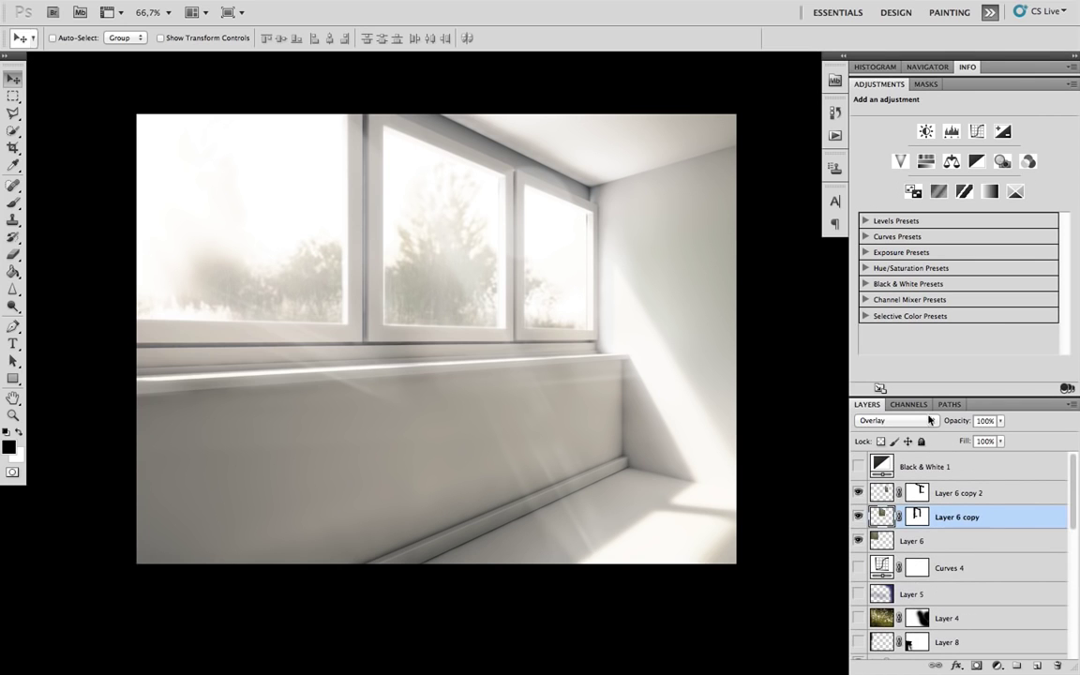
{"action": "key", "text": "alt+bracketright"}
{"action": "key", "text": "alt+bracketleft"}
{"action": "key", "text": "alt+bracketleft"}
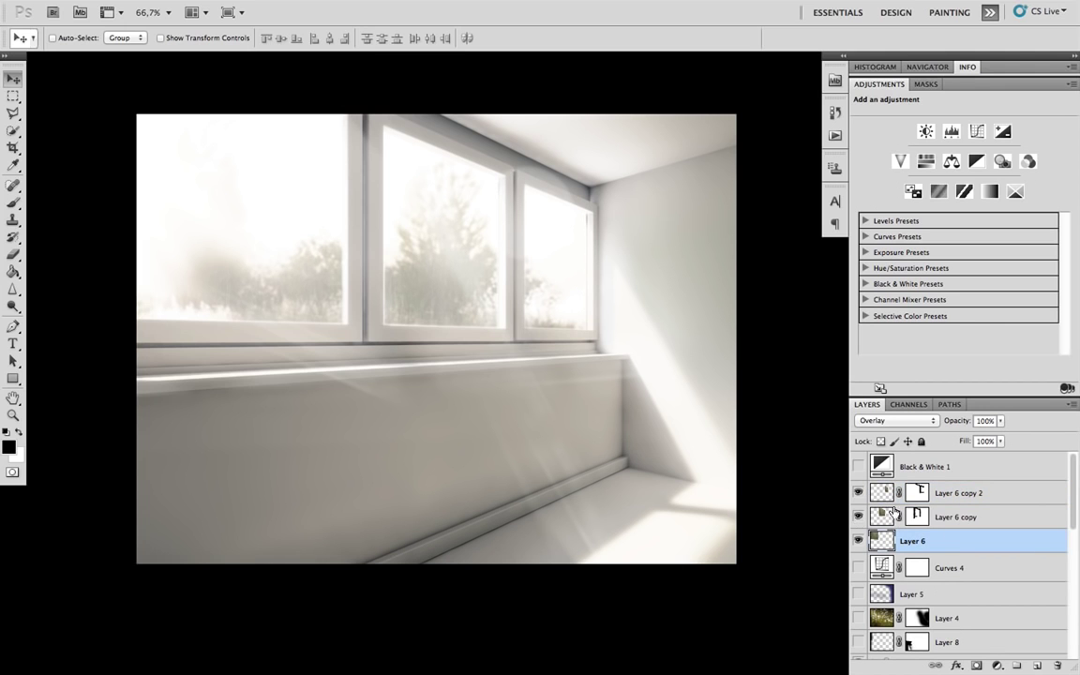
Show Layer 3 copy, below the fx group, to add its soft tint to the walls and ceiling.
{"action": "scroll", "coordinate": [908, 502], "scroll_direction": "down", "scroll_amount": 5}
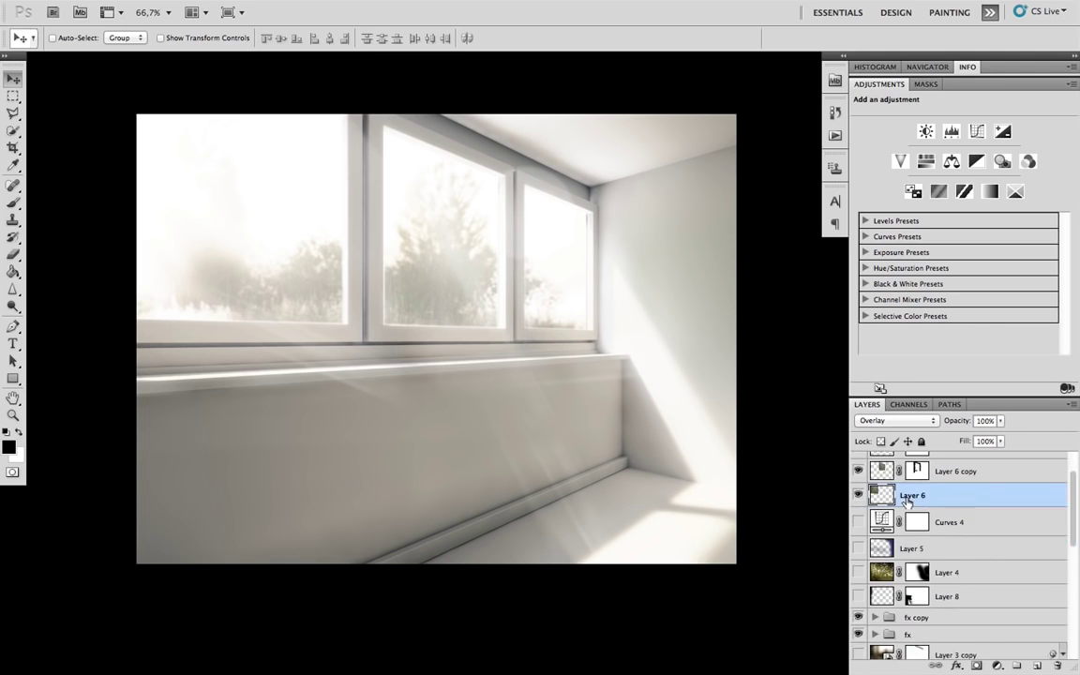
{"action": "scroll", "coordinate": [911, 504], "scroll_direction": "down", "scroll_amount": 3}
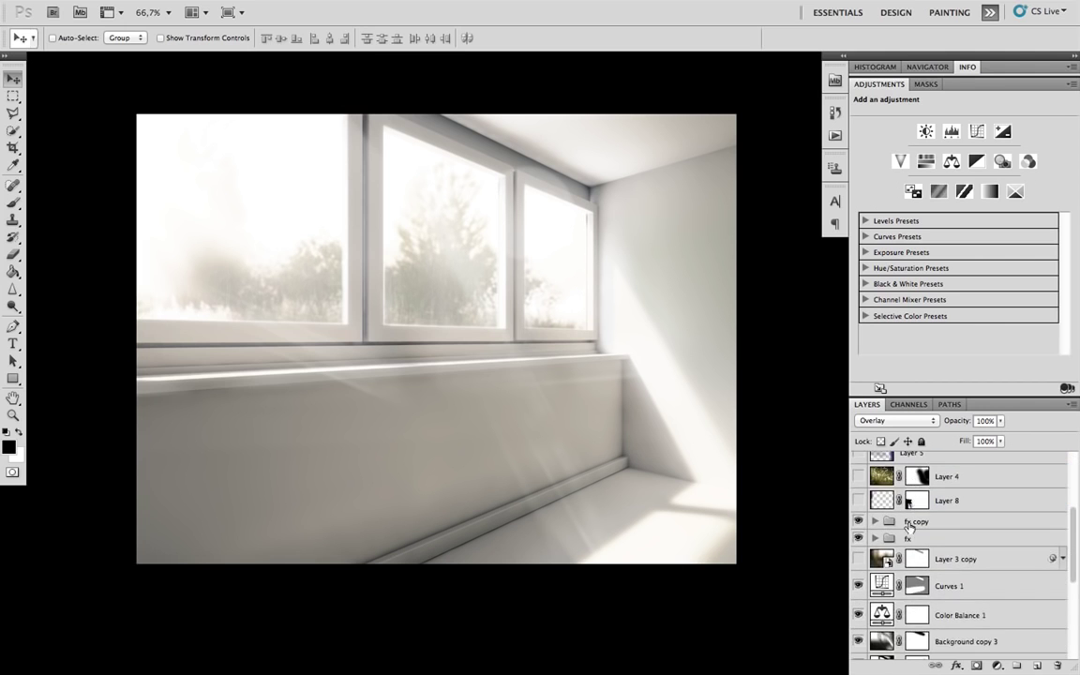
{"action": "left_click", "coordinate": [882, 534]}
{"action": "left_click", "coordinate": [857, 533]}
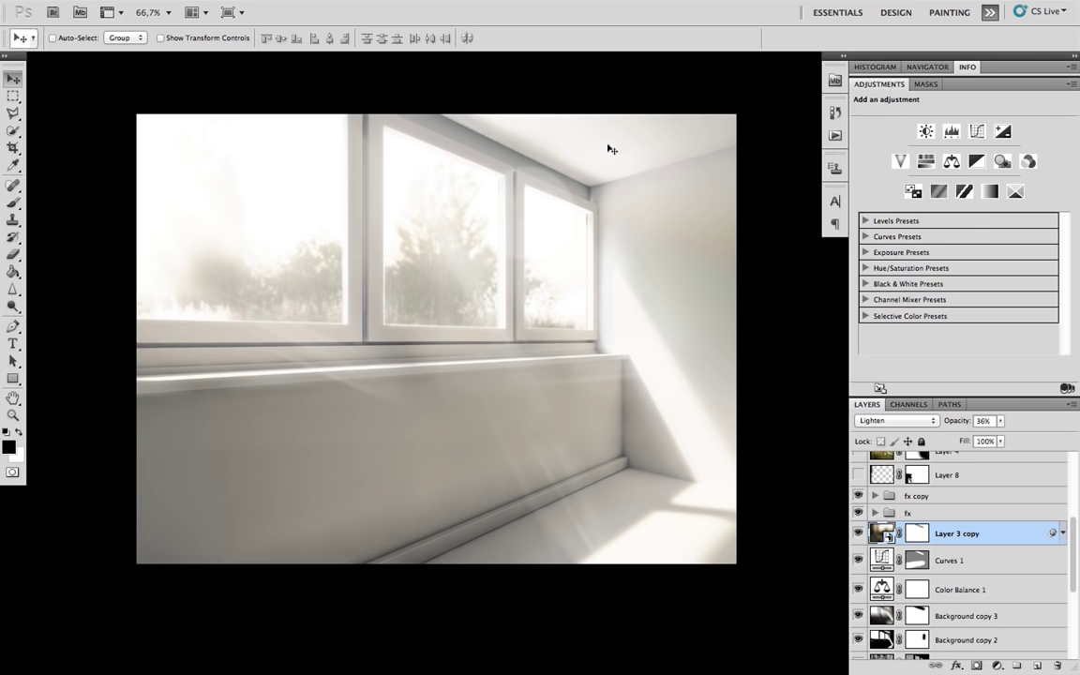
{"action": "scroll", "coordinate": [985, 553], "scroll_direction": "down", "scroll_amount": 2}
{"action": "scroll", "coordinate": [985, 554], "scroll_direction": "up", "scroll_amount": 1}
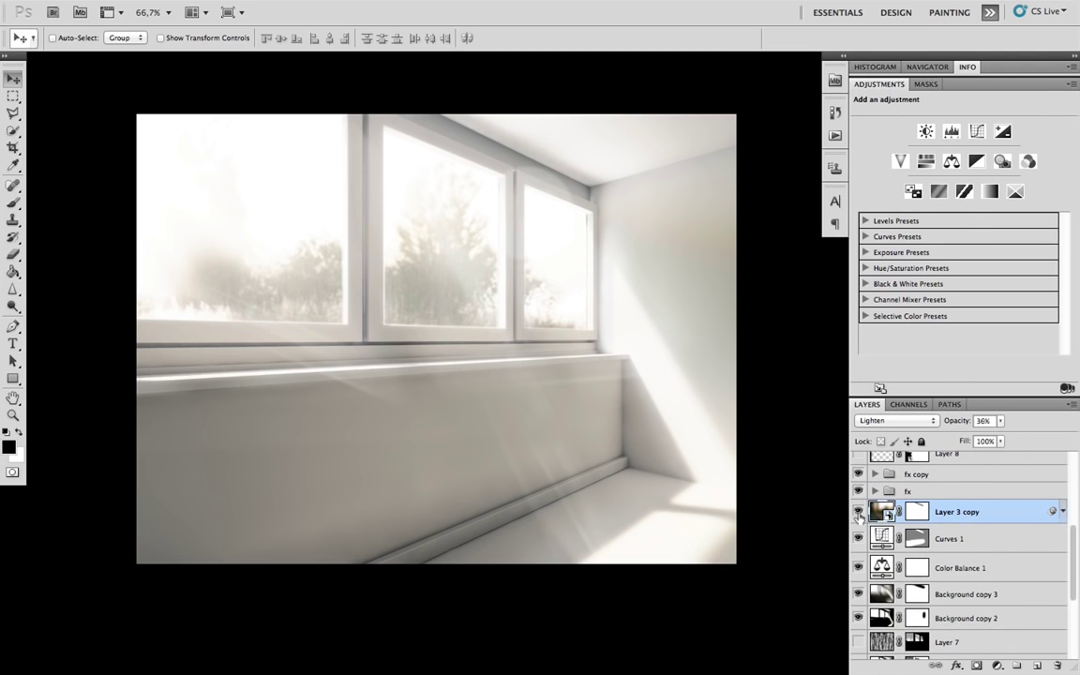
Show Layer 7, the streaked glass texture below Background copy 2, and switch to full screen mode with the menu bar.
{"action": "scroll", "coordinate": [881, 535], "scroll_direction": "down", "scroll_amount": 2}
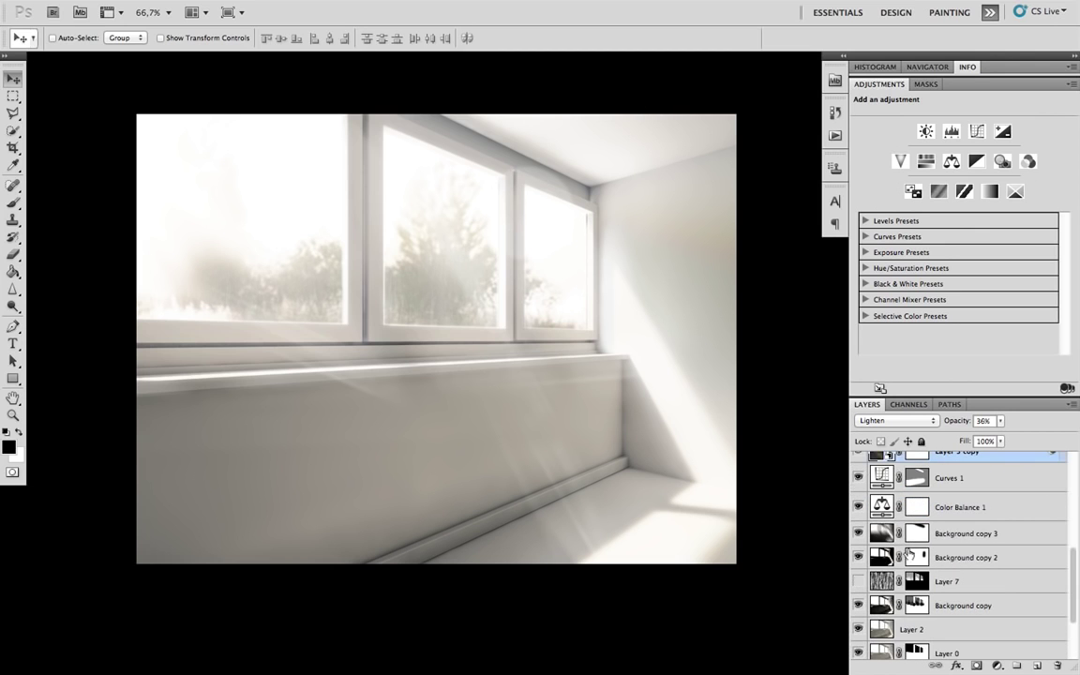
{"action": "left_click", "coordinate": [866, 581]}
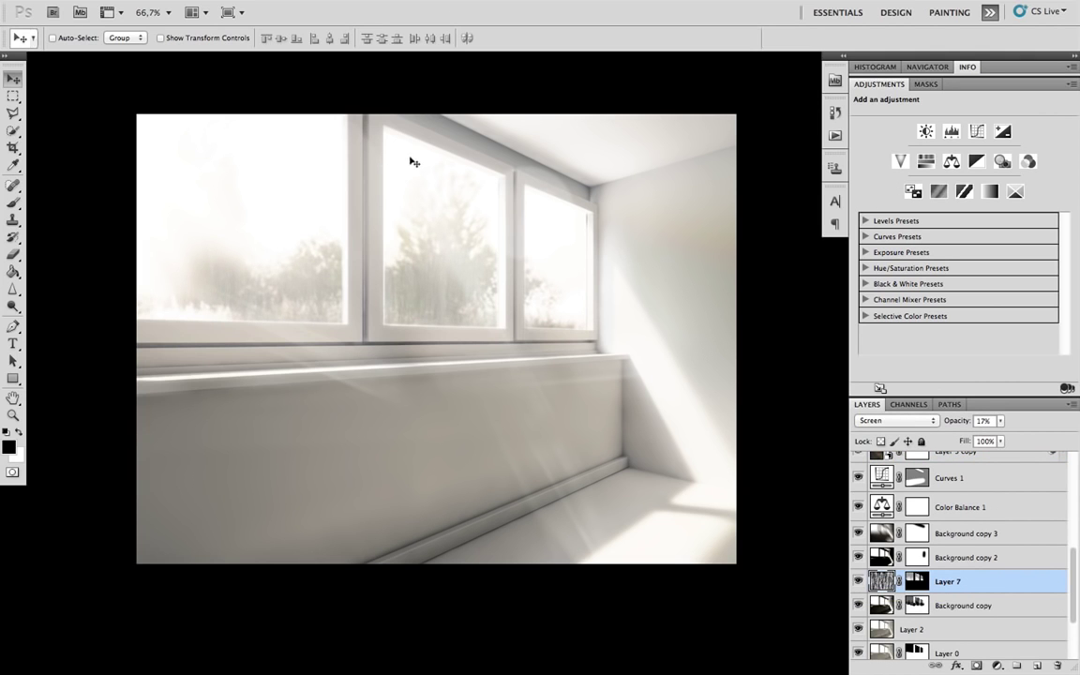
{"action": "key", "text": "f"}
{"action": "key", "text": "f"}
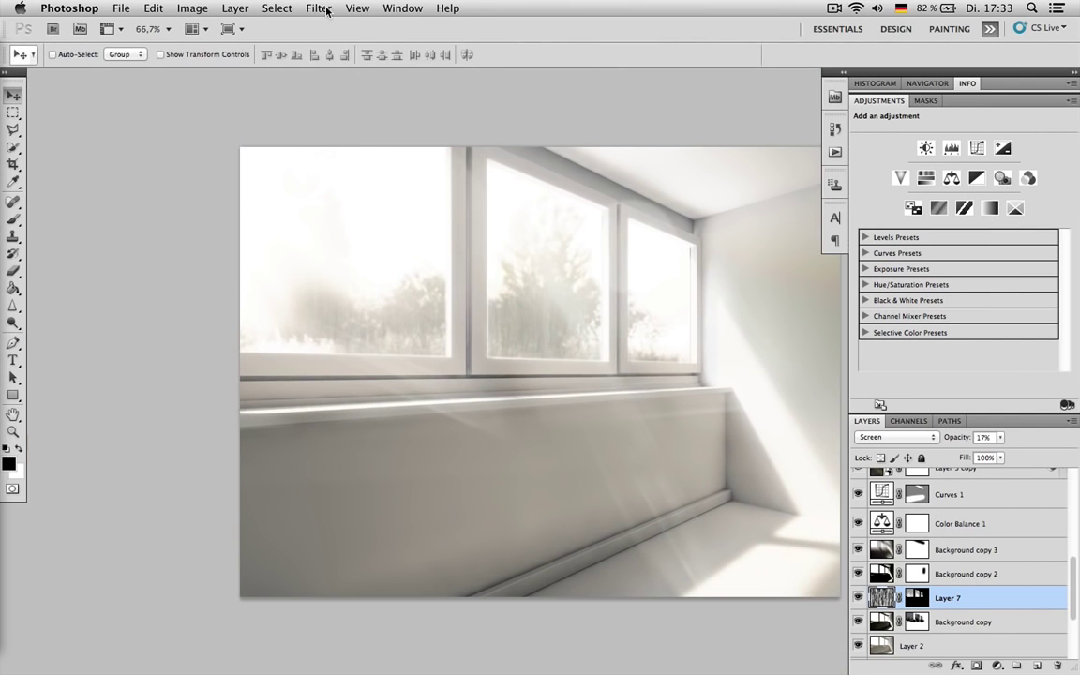
Check which Render filters are available for generating a streak texture like the one on Layer 7.
{"action": "left_click", "coordinate": [318, 8]}
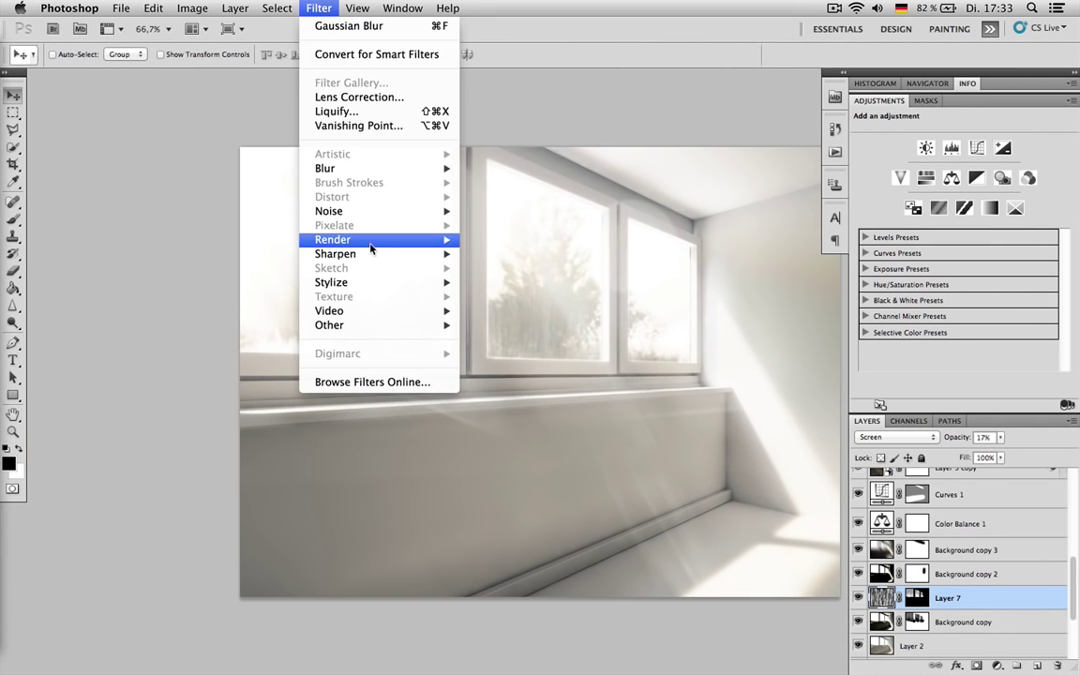
{"action": "mouse_move", "coordinate": [375, 240]}
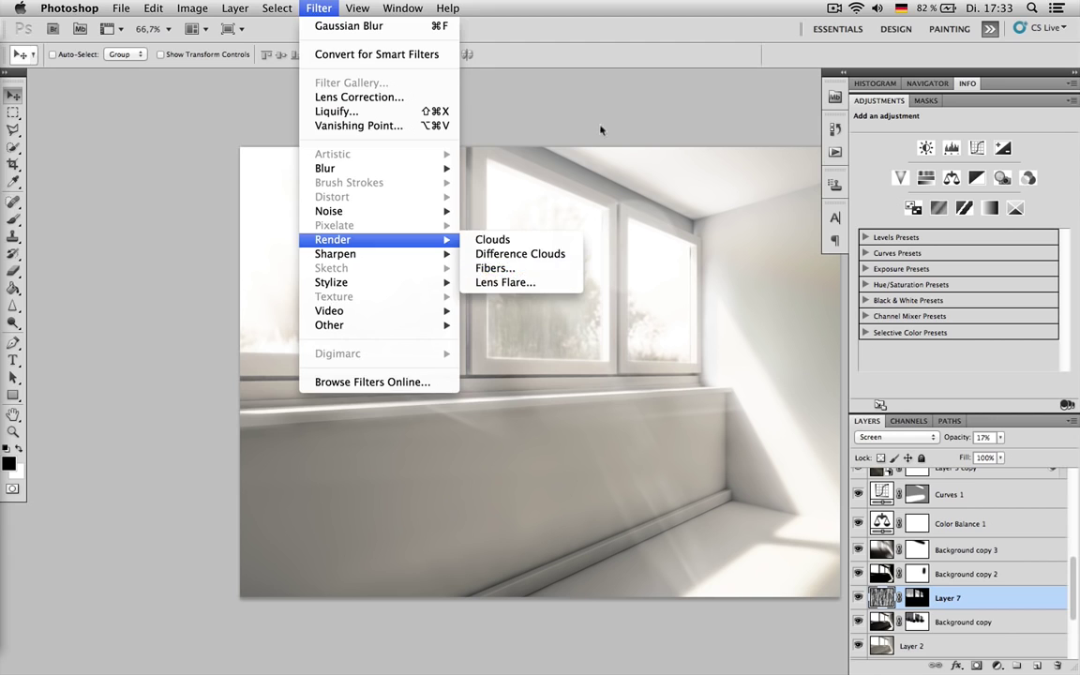
{"action": "left_click", "coordinate": [668, 209]}
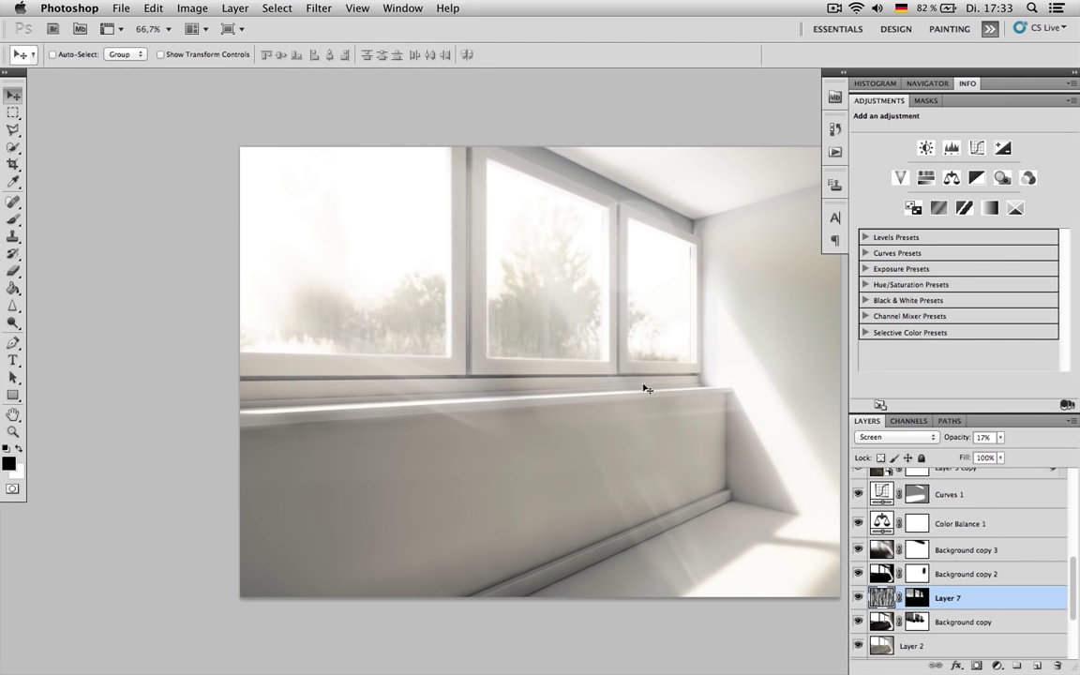
{"action": "scroll", "coordinate": [661, 411], "scroll_direction": "right", "scroll_amount": 5}
{"action": "scroll", "coordinate": [661, 411], "scroll_direction": "down", "scroll_amount": 1}
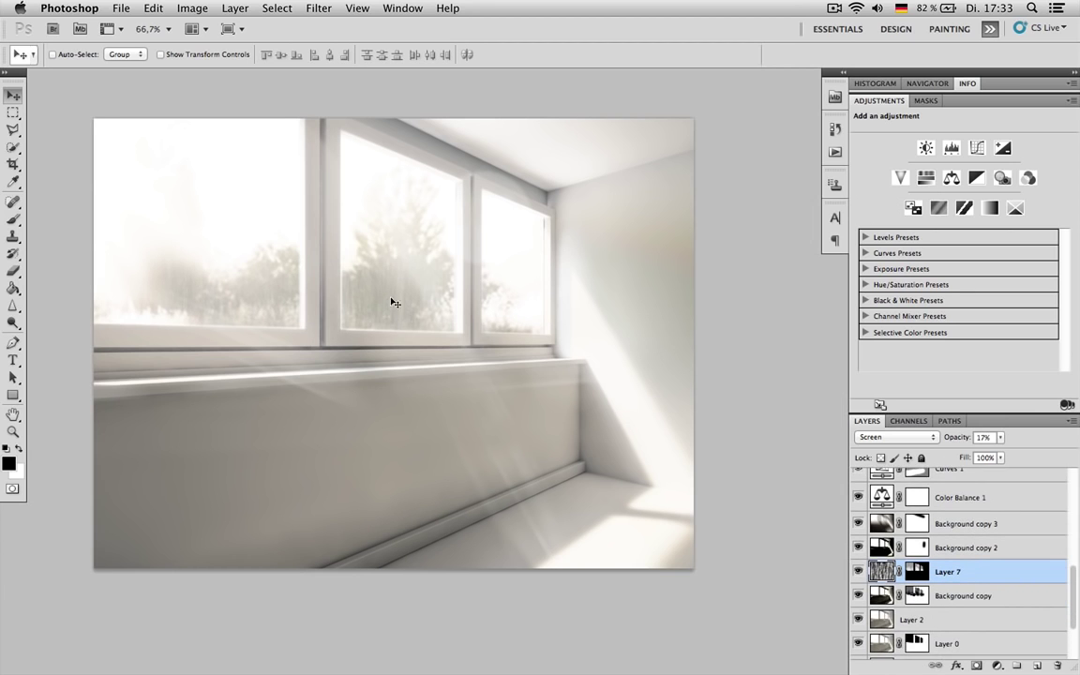
Compare the image with and without Layer 4's green bokeh texture, leaving the layer hidden.
{"action": "scroll", "coordinate": [940, 591], "scroll_direction": "down", "scroll_amount": 3}
{"action": "scroll", "coordinate": [939, 591], "scroll_direction": "up", "scroll_amount": 8}
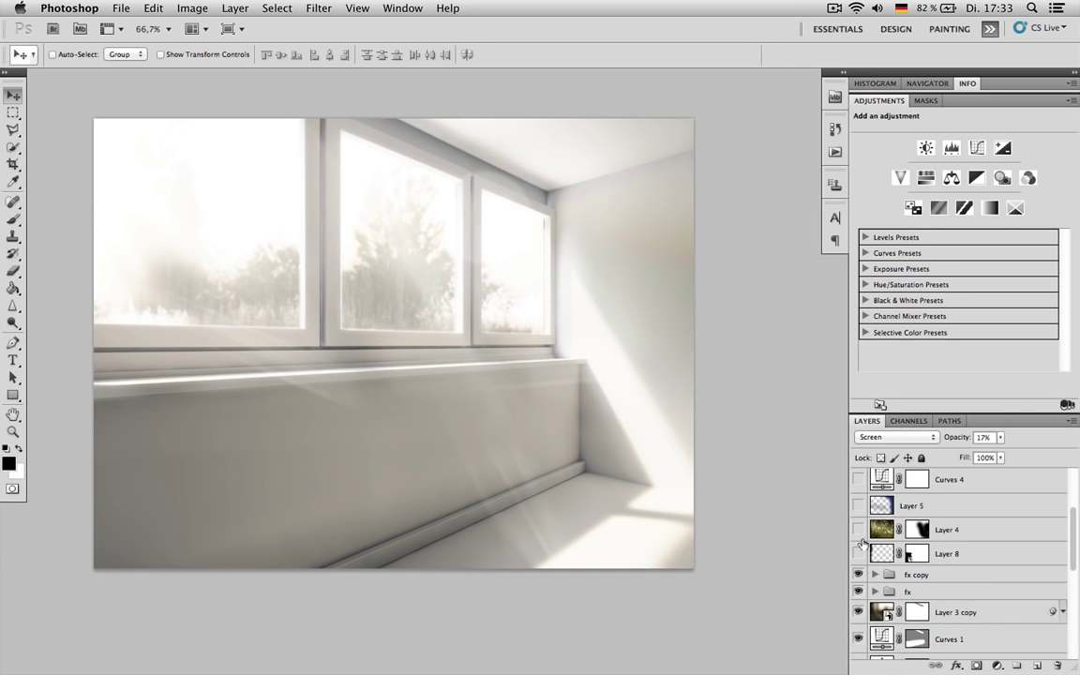
{"action": "left_click", "coordinate": [857, 531]}
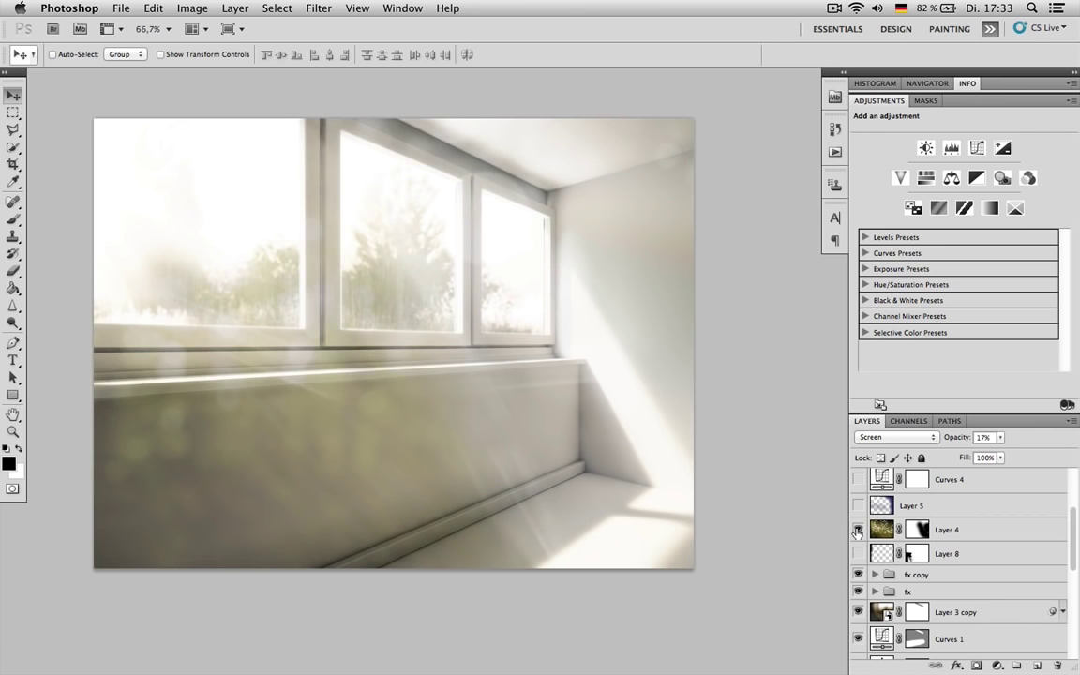
{"action": "left_click", "coordinate": [857, 531]}
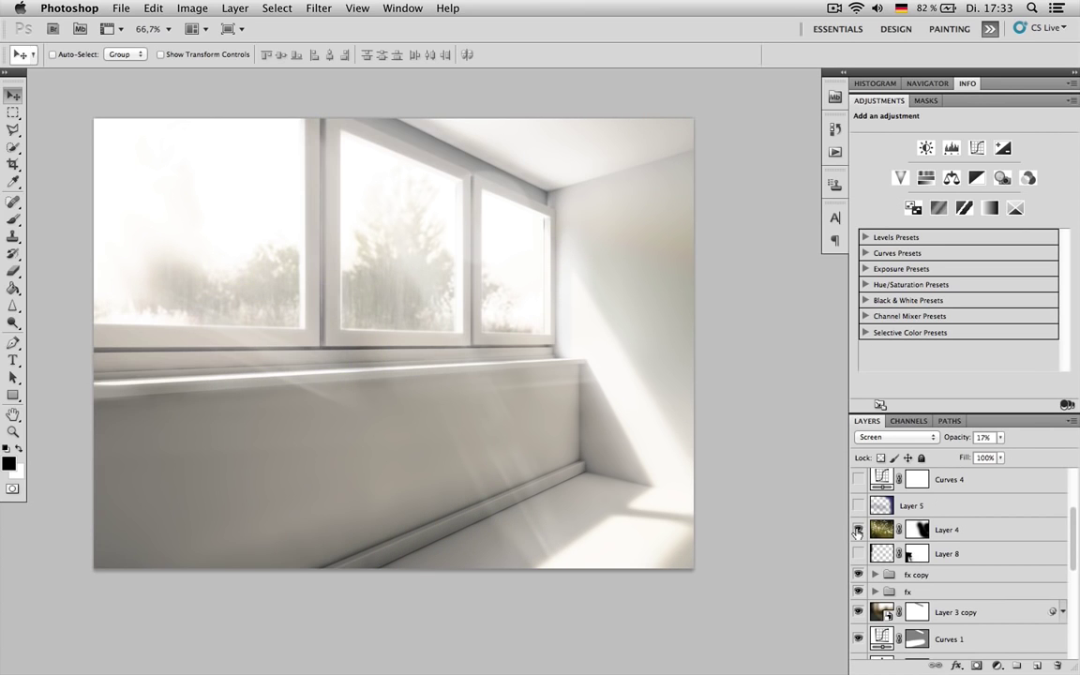
{"action": "left_click", "coordinate": [857, 531]}
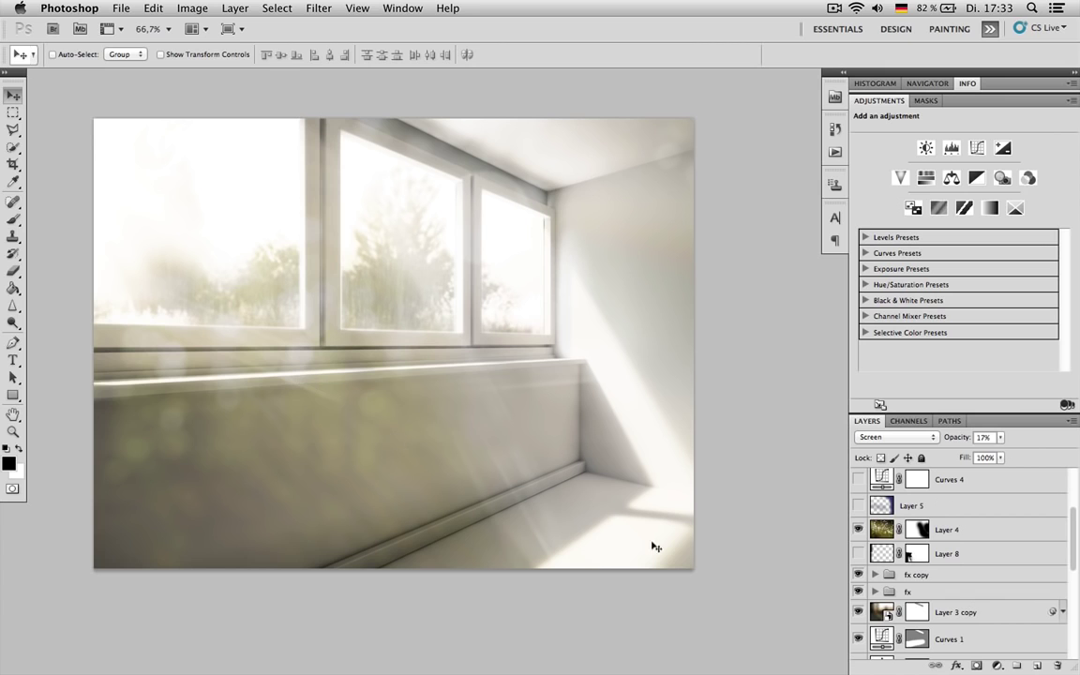
{"action": "left_click", "coordinate": [884, 529]}
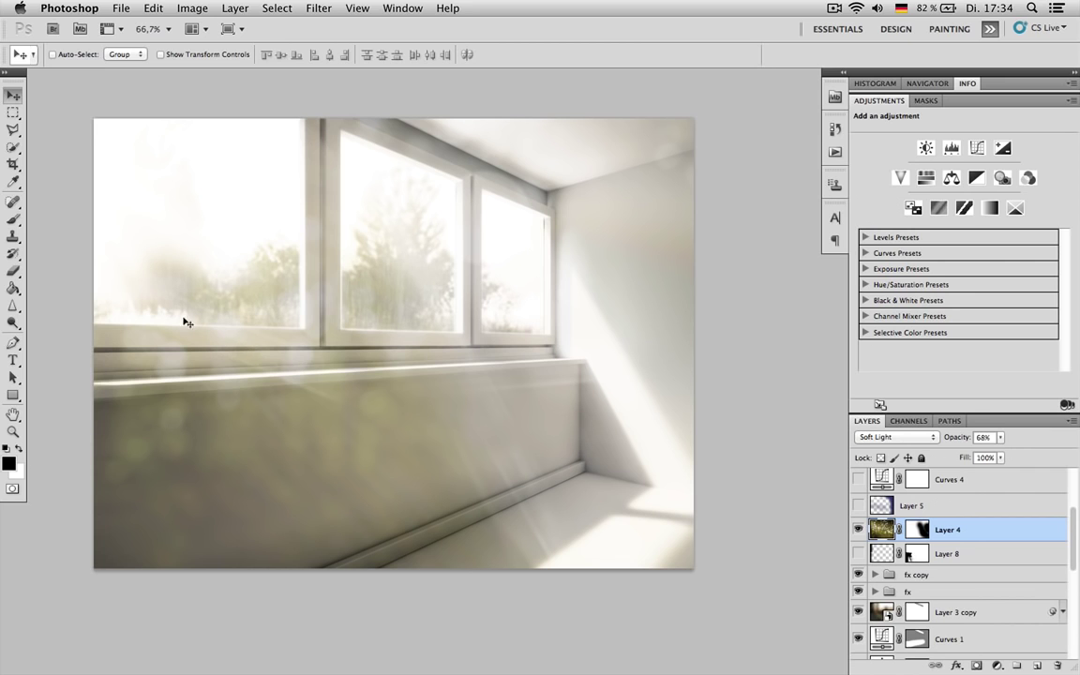
{"action": "scroll", "coordinate": [923, 544], "scroll_direction": "up", "scroll_amount": 1}
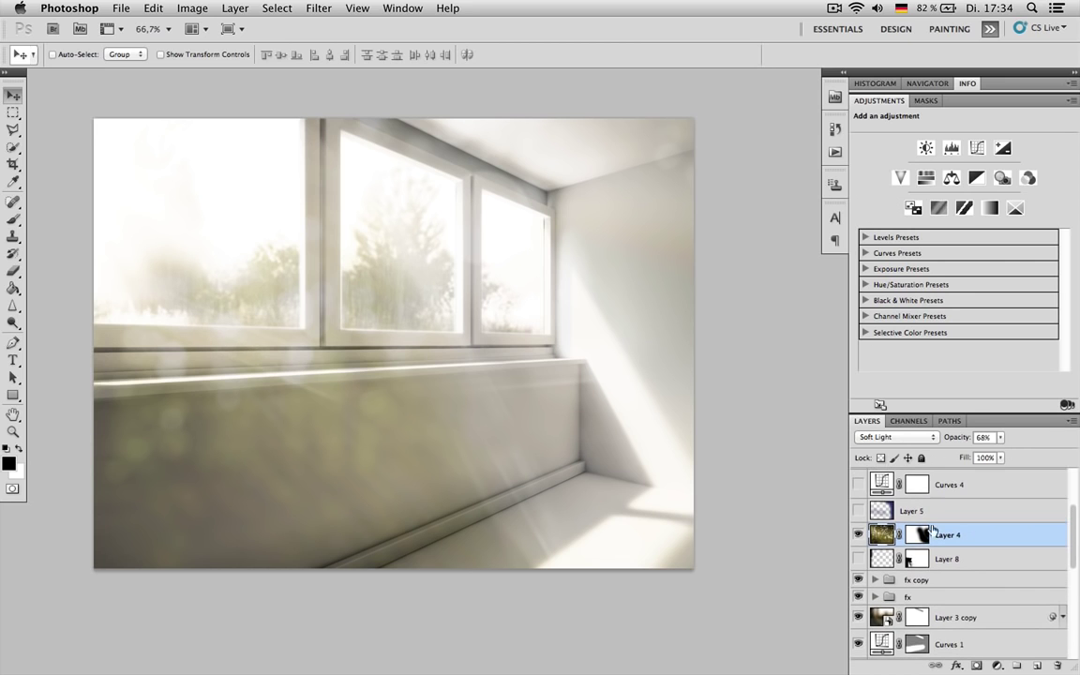
{"action": "left_click", "coordinate": [859, 535]}
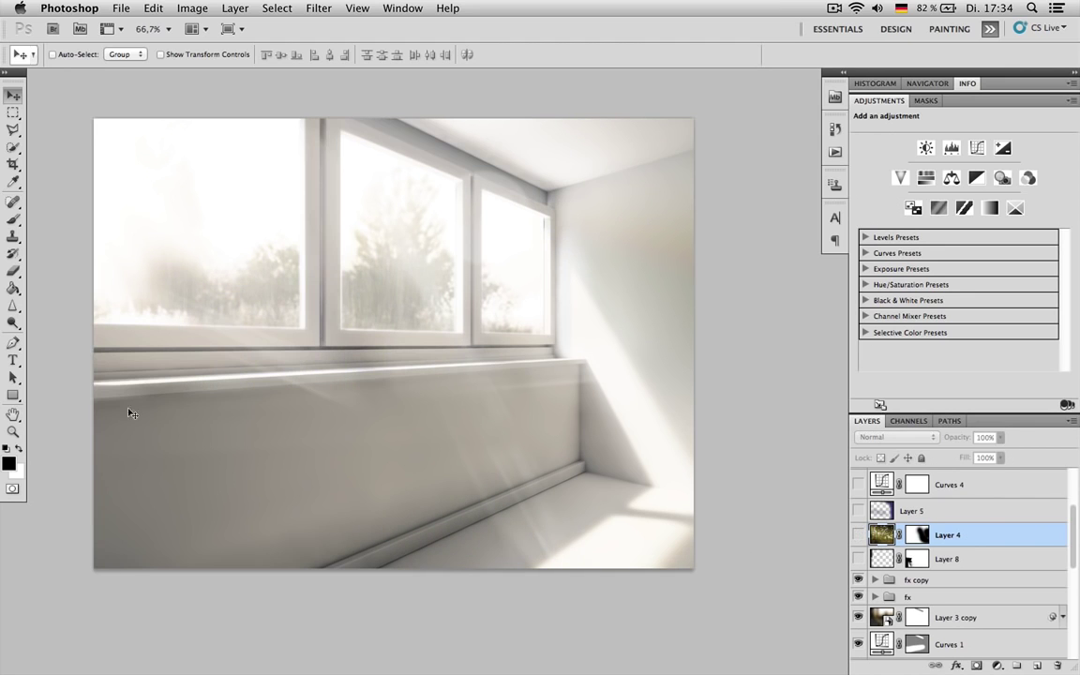
Show Layer 8, the green foliage at the edge of the large window pane, and set its opacity to 60%.
{"action": "left_click", "coordinate": [858, 559]}
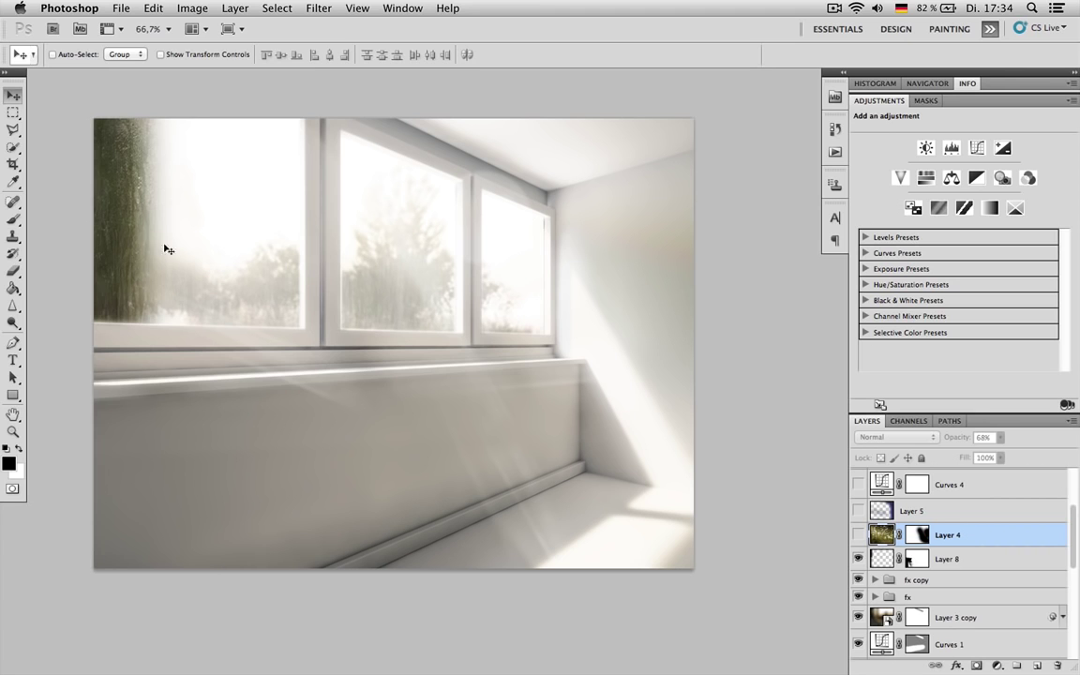
{"action": "left_click", "coordinate": [899, 557]}
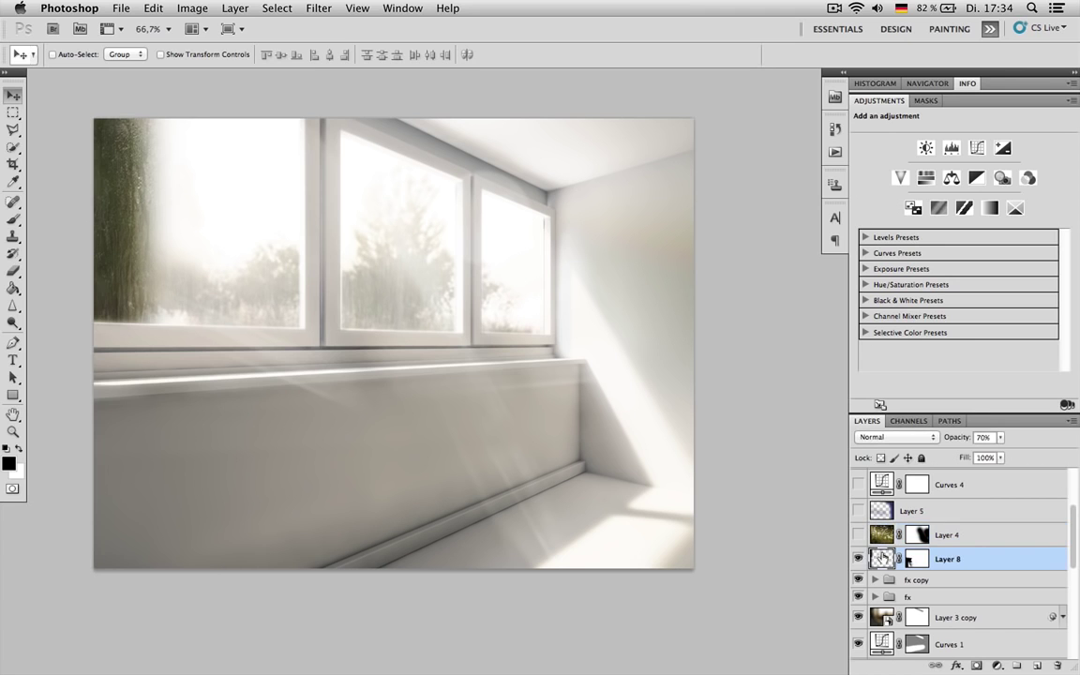
{"action": "left_click_drag", "start_coordinate": [958, 438], "coordinate": [962, 442]}
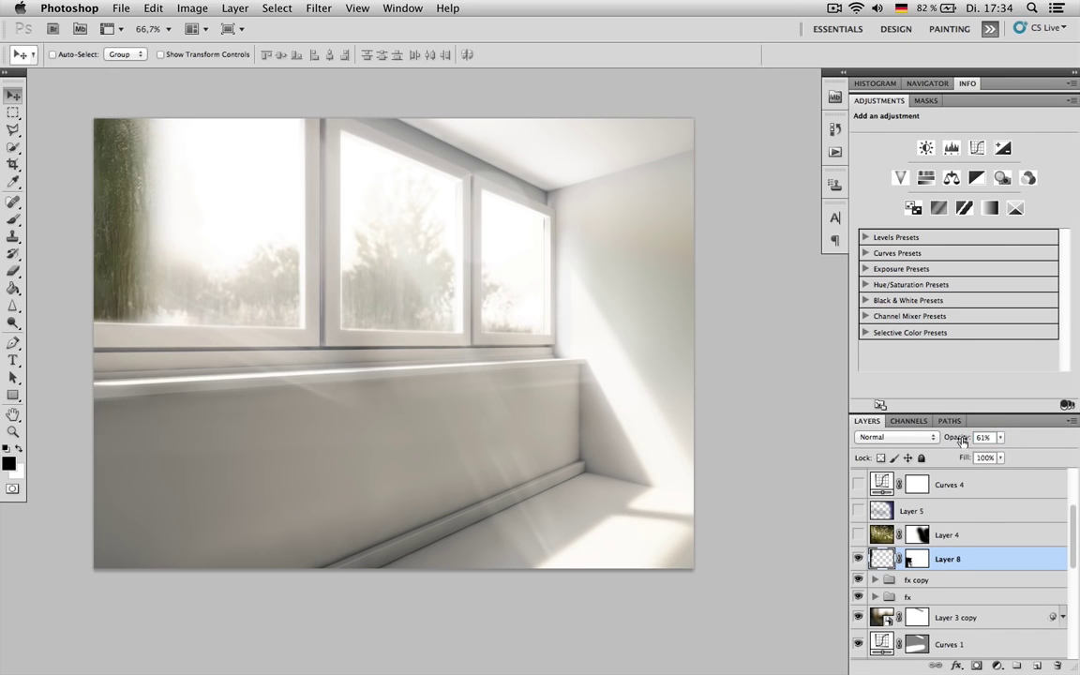
Show Layer 4, Layer 5 and Curves 4, comparing the image with and without the Curves 4 contrast.
{"action": "left_click", "coordinate": [859, 535]}
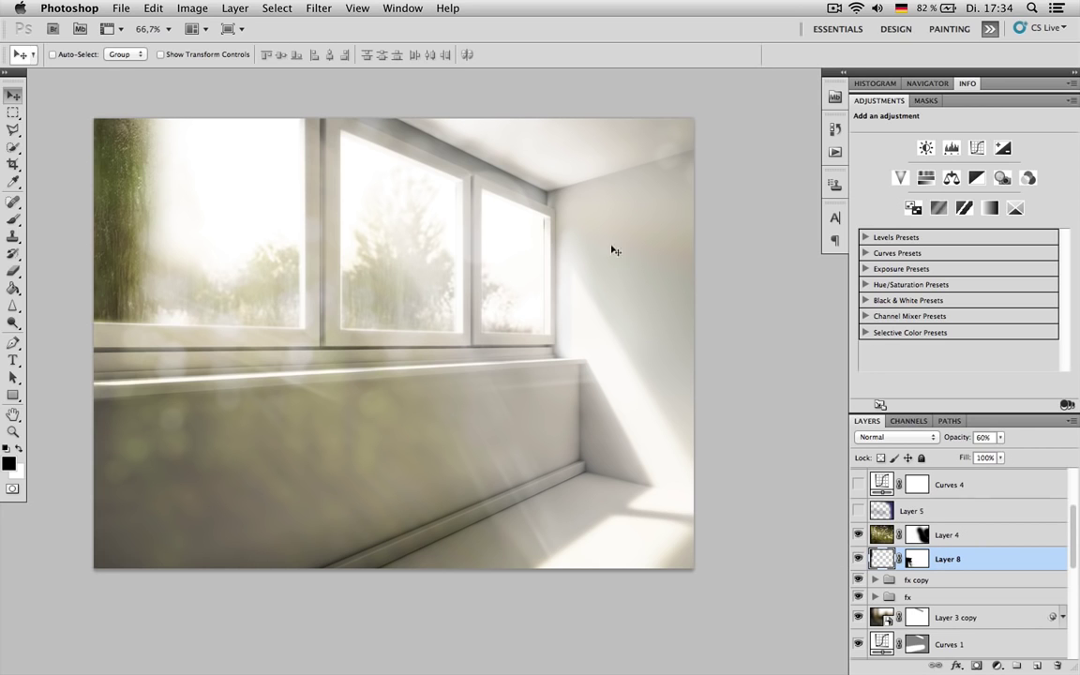
{"action": "left_click", "coordinate": [858, 511]}
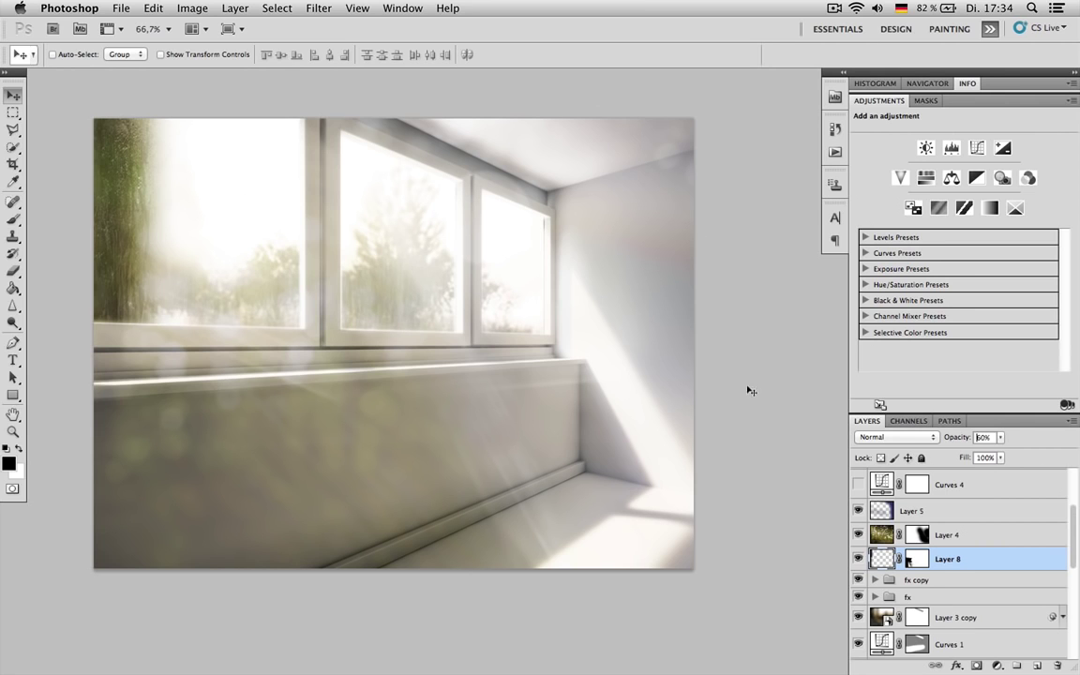
{"action": "left_click", "coordinate": [857, 484]}
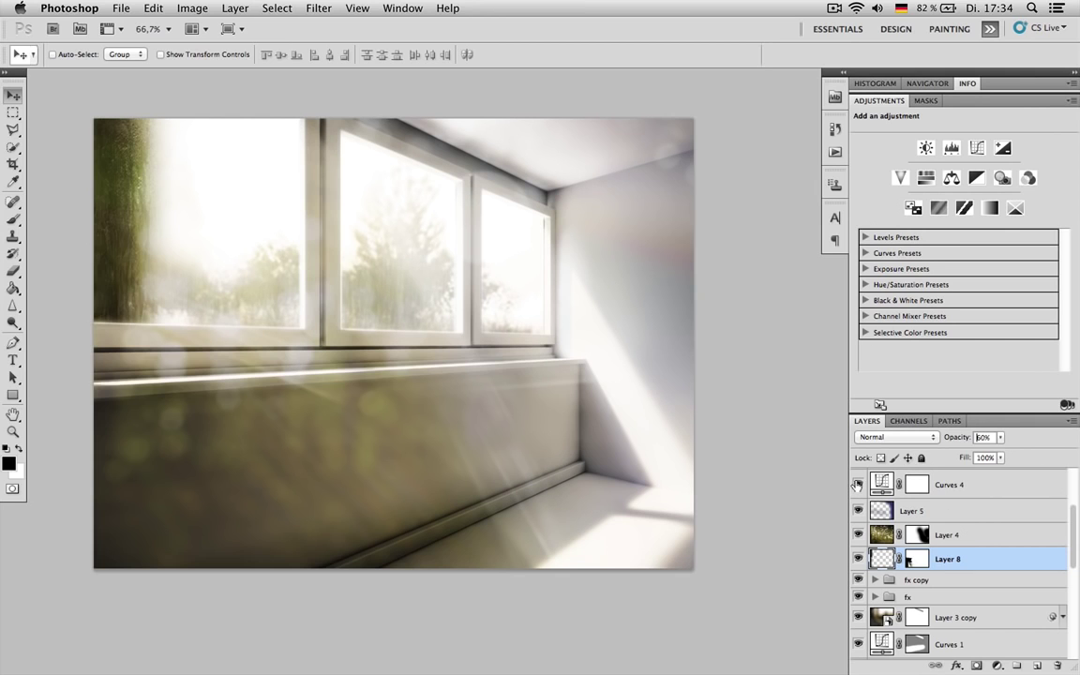
{"action": "left_click", "coordinate": [991, 489]}
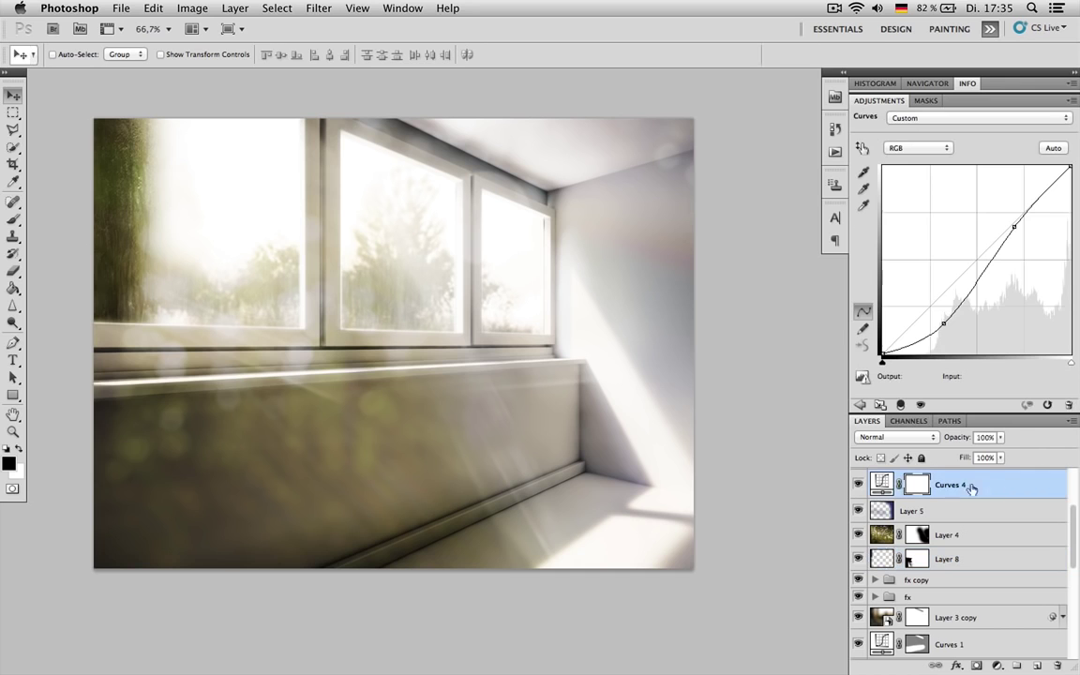
{"action": "left_click", "coordinate": [858, 484]}
{"action": "left_click", "coordinate": [858, 484]}
Show the Black & White 1 adjustment layer at the top of the layer stack.
{"action": "scroll", "coordinate": [981, 504], "scroll_direction": "down", "scroll_amount": 3}
{"action": "scroll", "coordinate": [982, 504], "scroll_direction": "down", "scroll_amount": 5}
{"action": "scroll", "coordinate": [971, 555], "scroll_direction": "up", "scroll_amount": 9}
{"action": "scroll", "coordinate": [973, 550], "scroll_direction": "up", "scroll_amount": 1}
{"action": "left_click", "coordinate": [950, 483]}
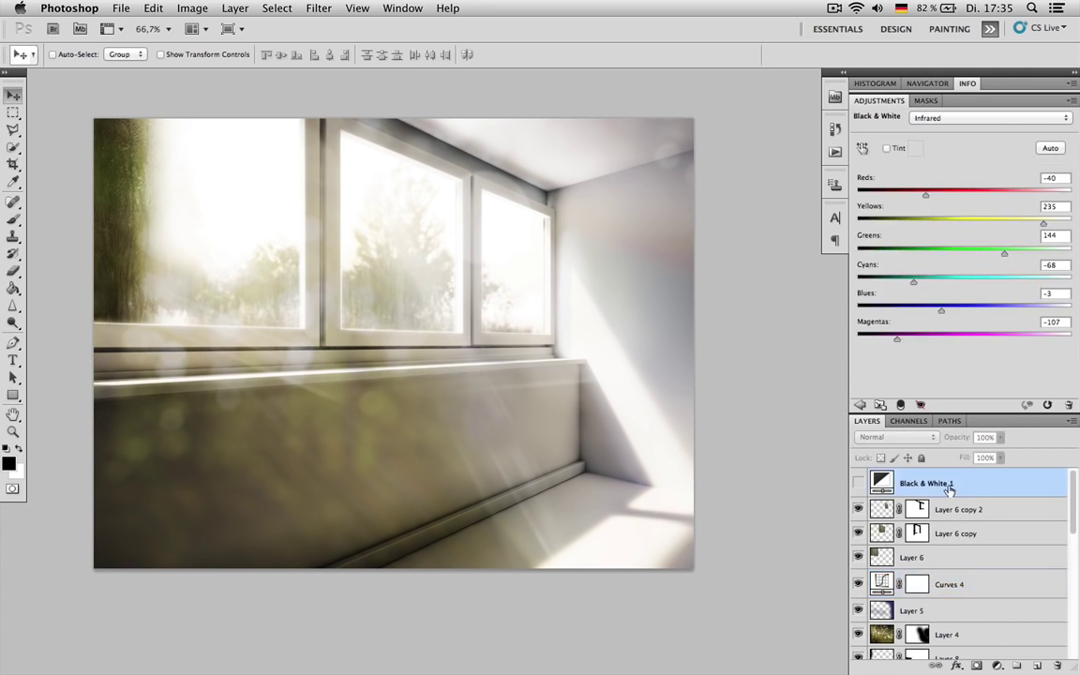
{"action": "left_click", "coordinate": [858, 483]}
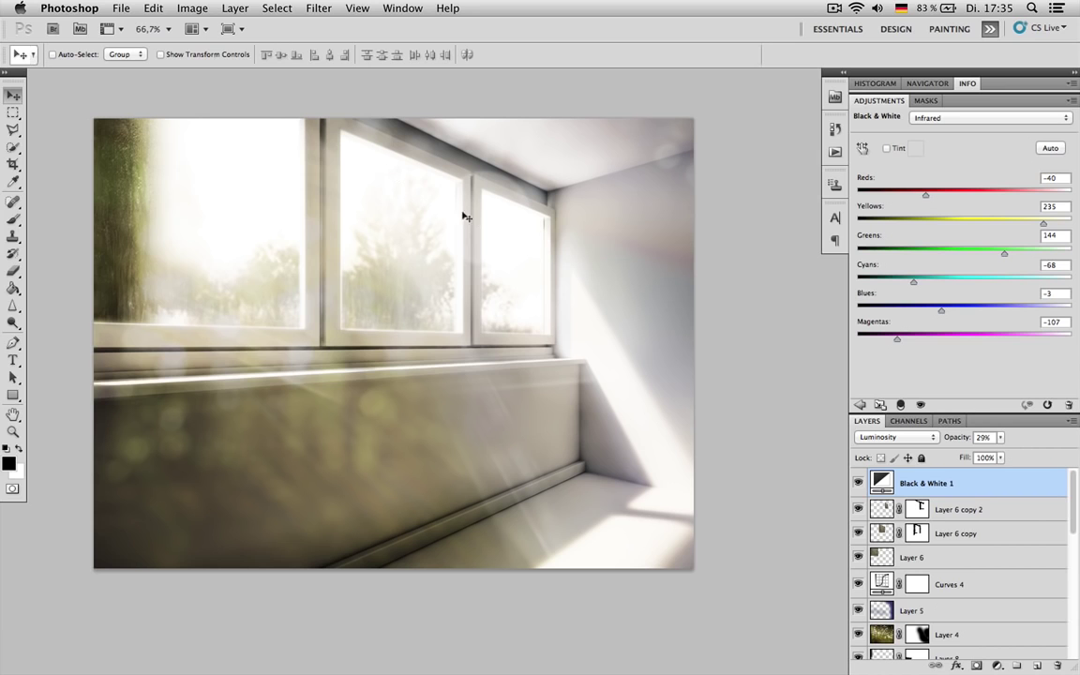
Check the image's colour mode and bits per channel setting.
{"action": "left_click", "coordinate": [192, 9]}
{"action": "mouse_move", "coordinate": [272, 26]}
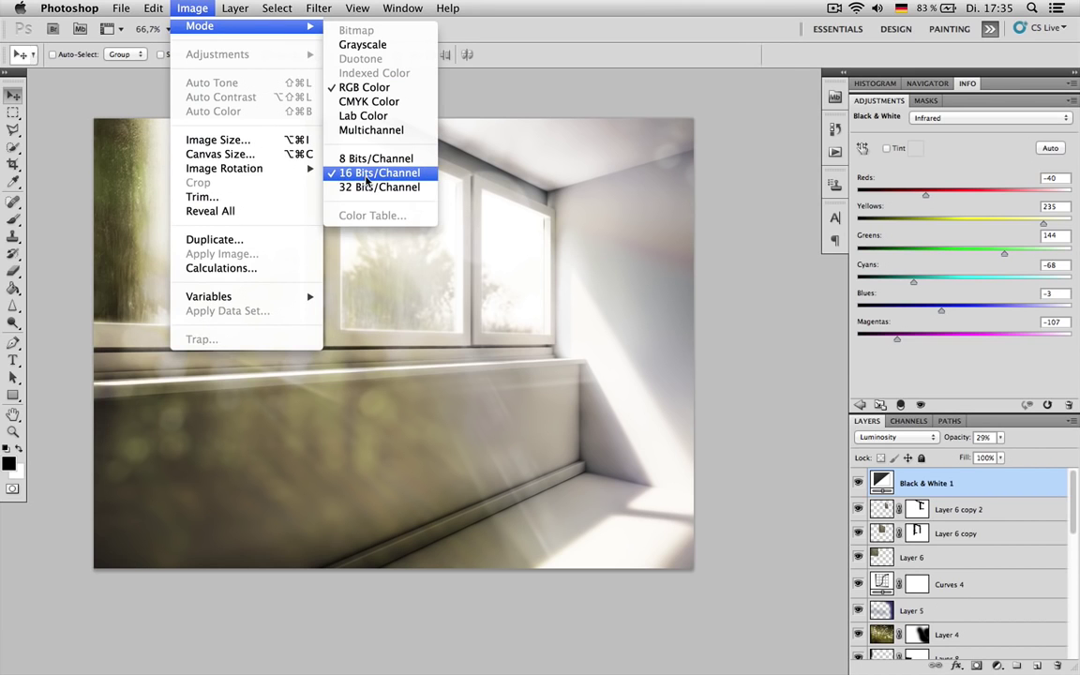
{"action": "left_click", "coordinate": [414, 177]}
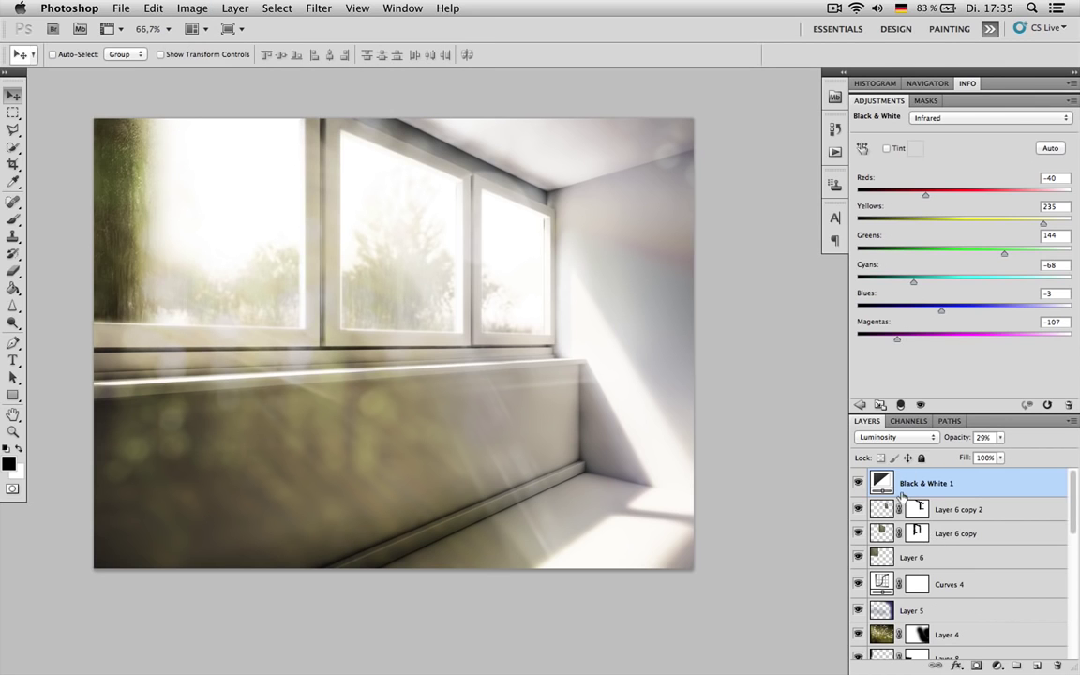
Select Layer 6 copy 2, then display the image's colour histogram and refresh it with uncached data.
{"action": "left_click", "coordinate": [975, 510]}
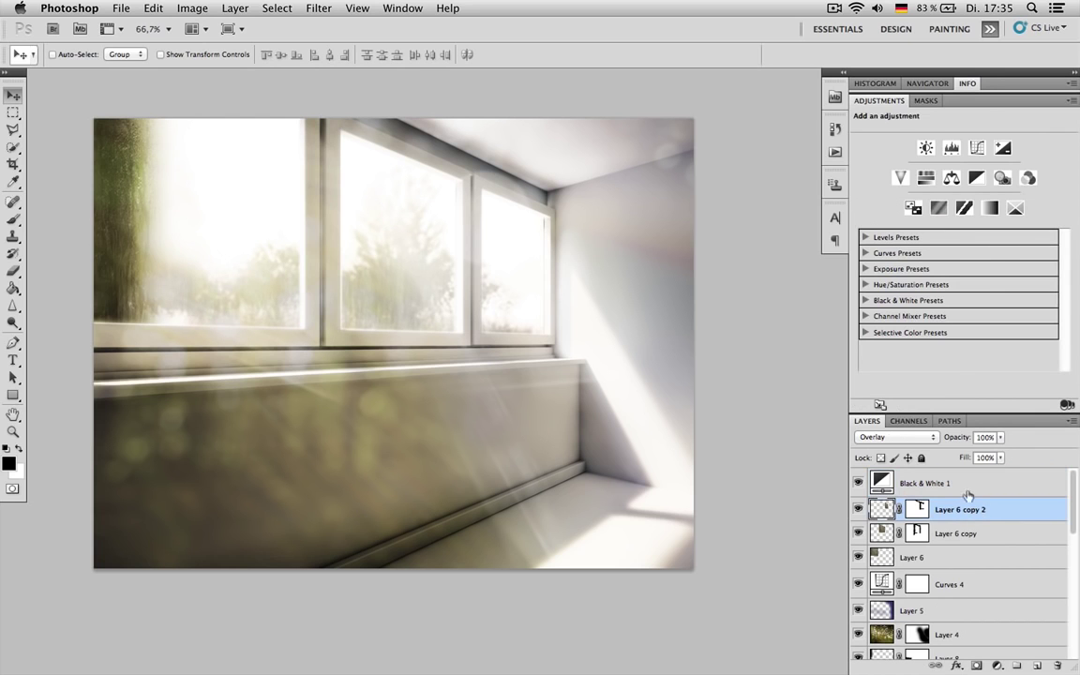
{"action": "left_click", "coordinate": [878, 84]}
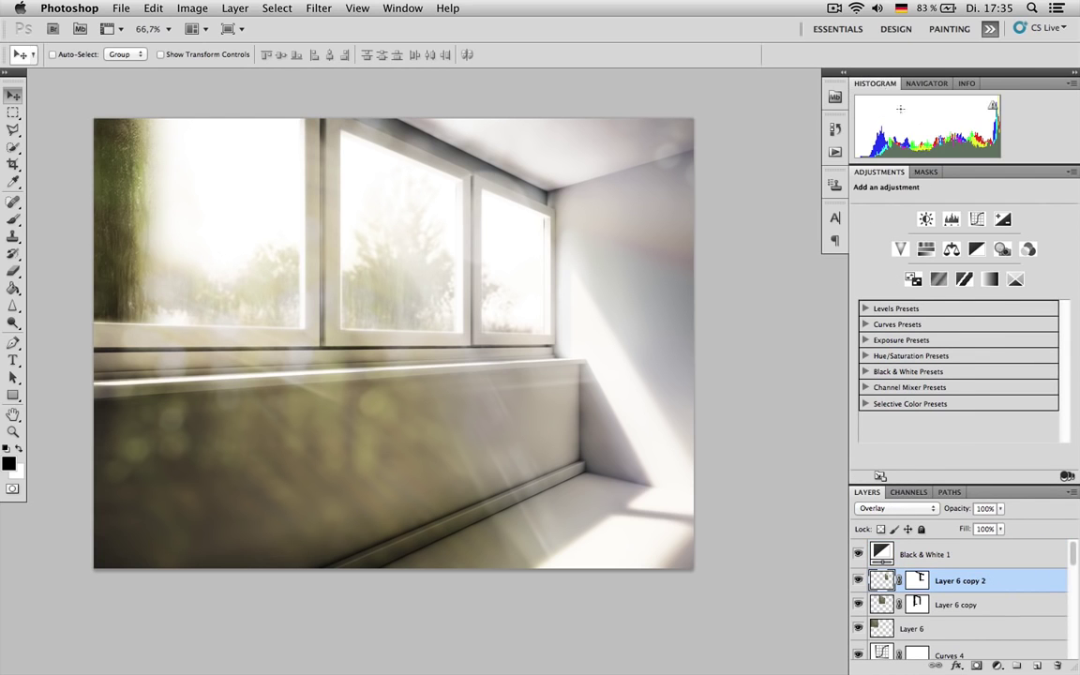
{"action": "left_click", "coordinate": [993, 105]}
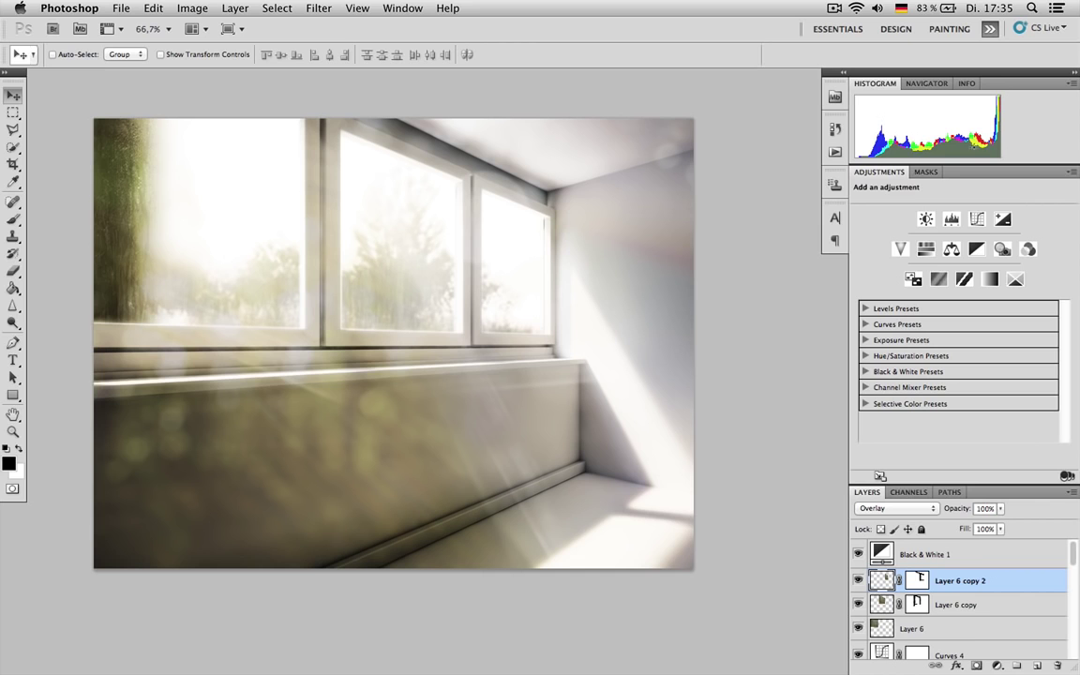